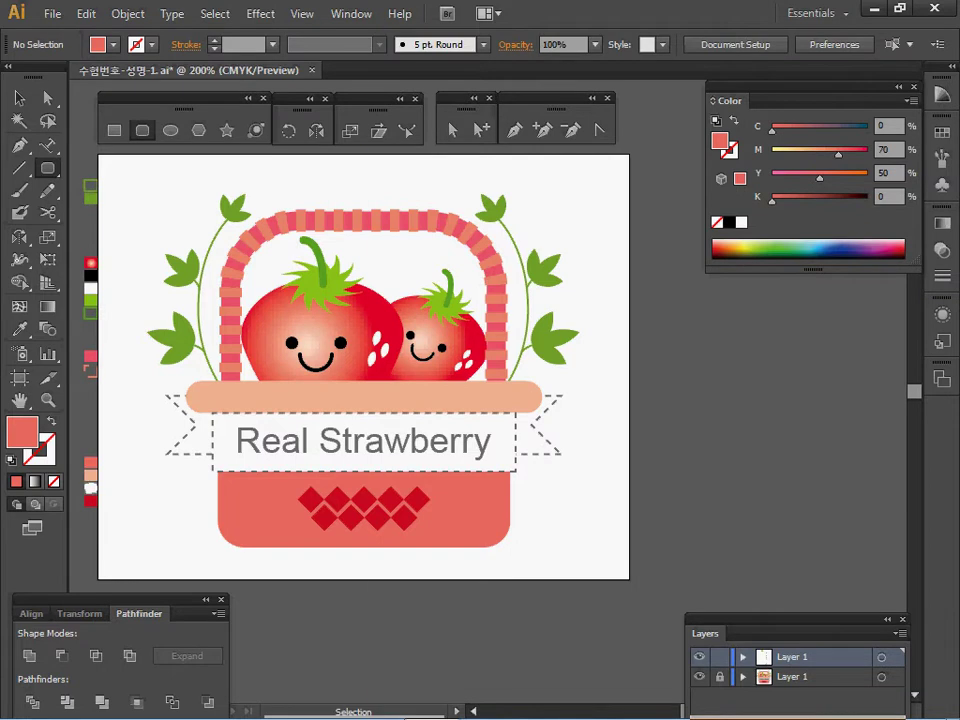
- Hide the reference artwork and create a 55 x 33 mm rounded rectangle with a 5 mm corner radius as the basket body
{"action": "left_click", "coordinate": [384, 329], "text": "ctrl"}
{"action": "left_click_drag", "start_coordinate": [384, 329], "coordinate": [378, 214]}
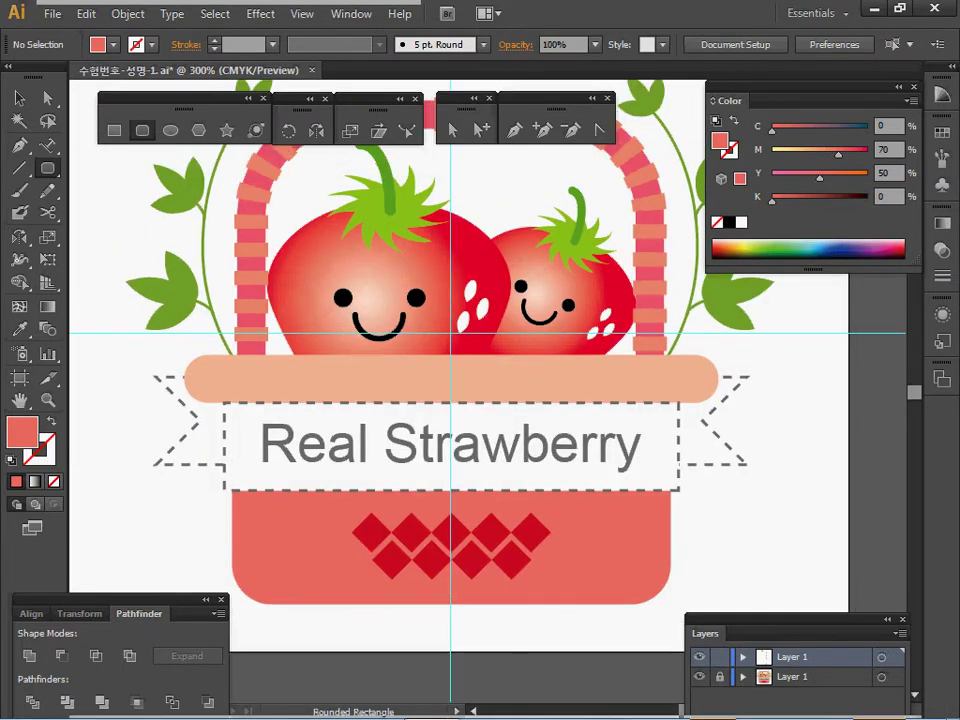
{"action": "left_click", "coordinate": [699, 677]}
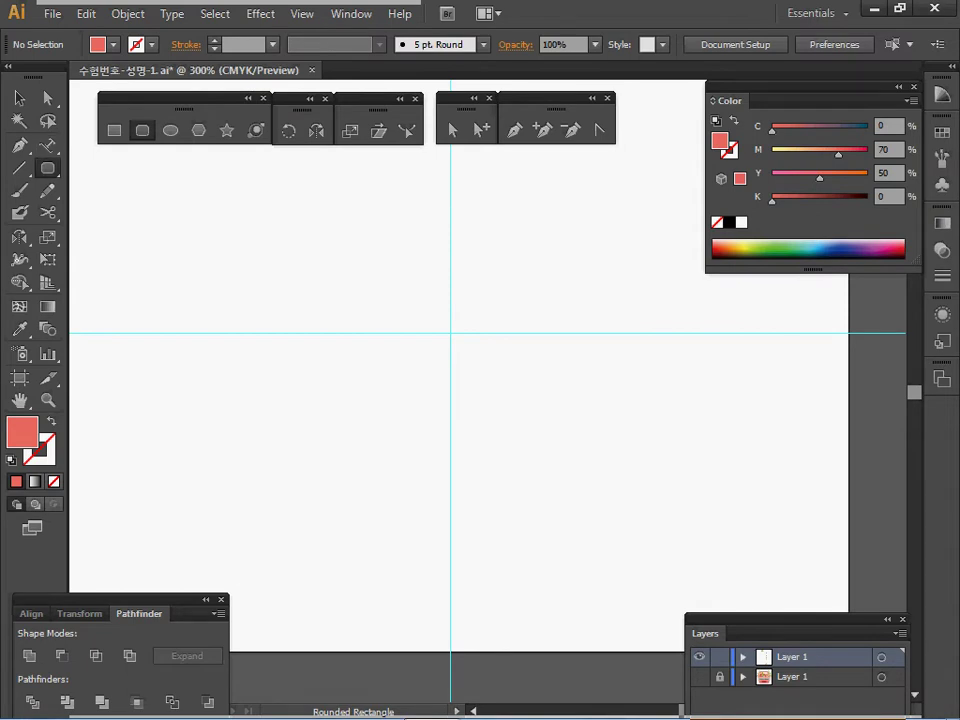
{"action": "left_click", "coordinate": [303, 384]}
{"action": "left_click_drag", "start_coordinate": [303, 293], "coordinate": [303, 266]}
{"action": "left_click", "coordinate": [328, 312]}
{"action": "left_click", "coordinate": [328, 341]}
{"action": "left_click", "coordinate": [313, 370]}
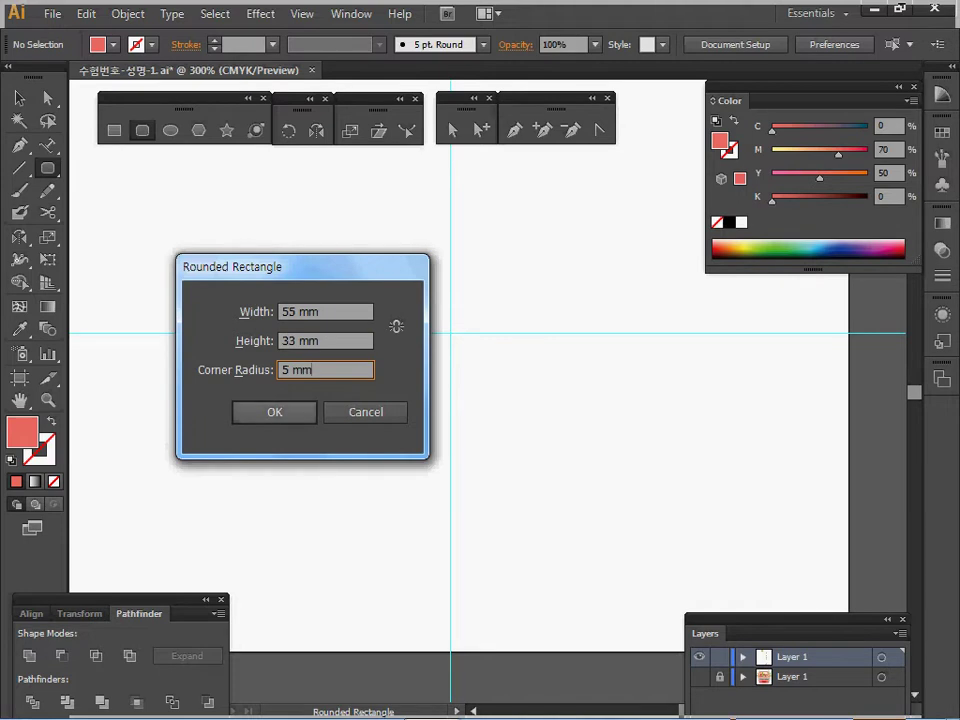
{"action": "key", "text": "Tab"}
{"action": "key", "text": "Return"}
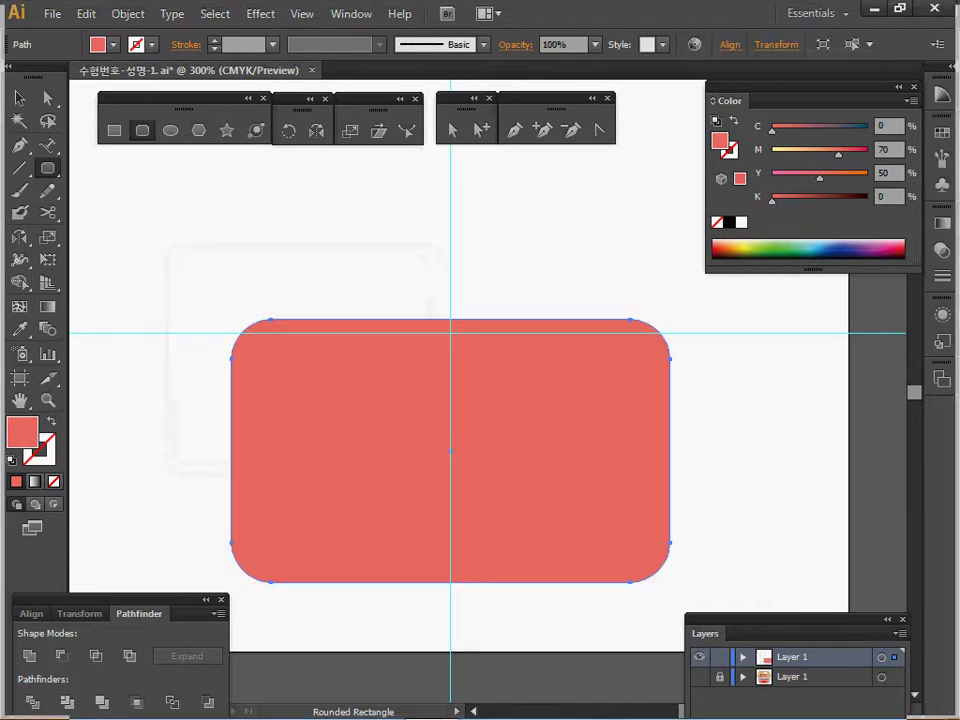
- Delete the uppermost anchor points of the basket body so that its upper corners are square
{"action": "left_click", "coordinate": [48, 98]}
{"action": "left_click_drag", "start_coordinate": [229, 279], "coordinate": [694, 336]}
{"action": "key", "text": "Delete"}
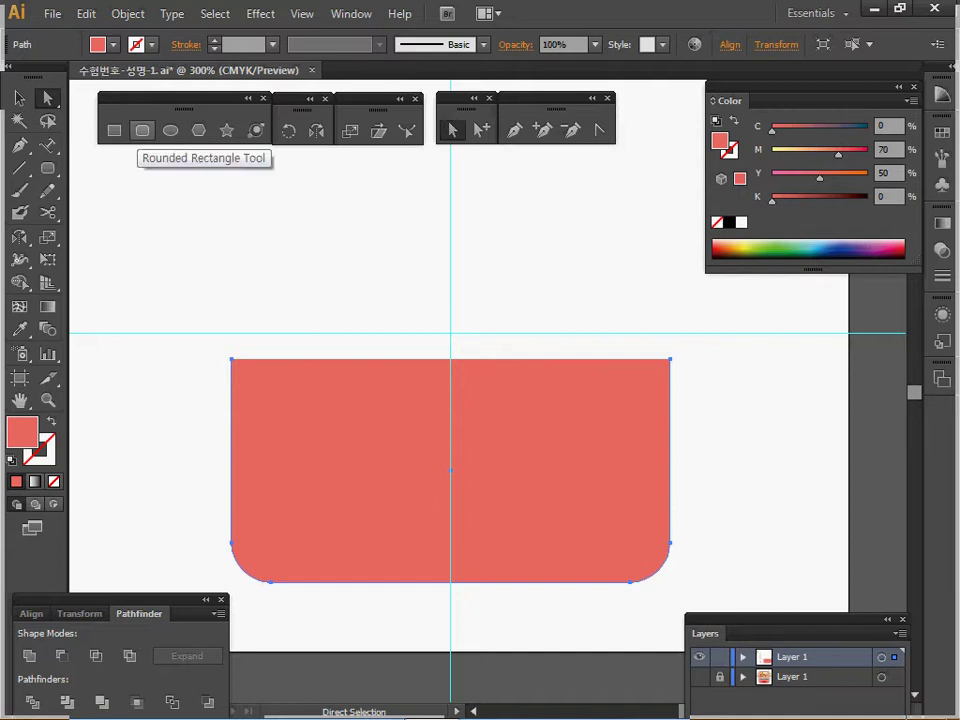
- Create a 67 x 6 mm rounded rectangle with a 10 mm corner radius above the body as the basket rim
{"action": "left_click", "coordinate": [143, 130]}
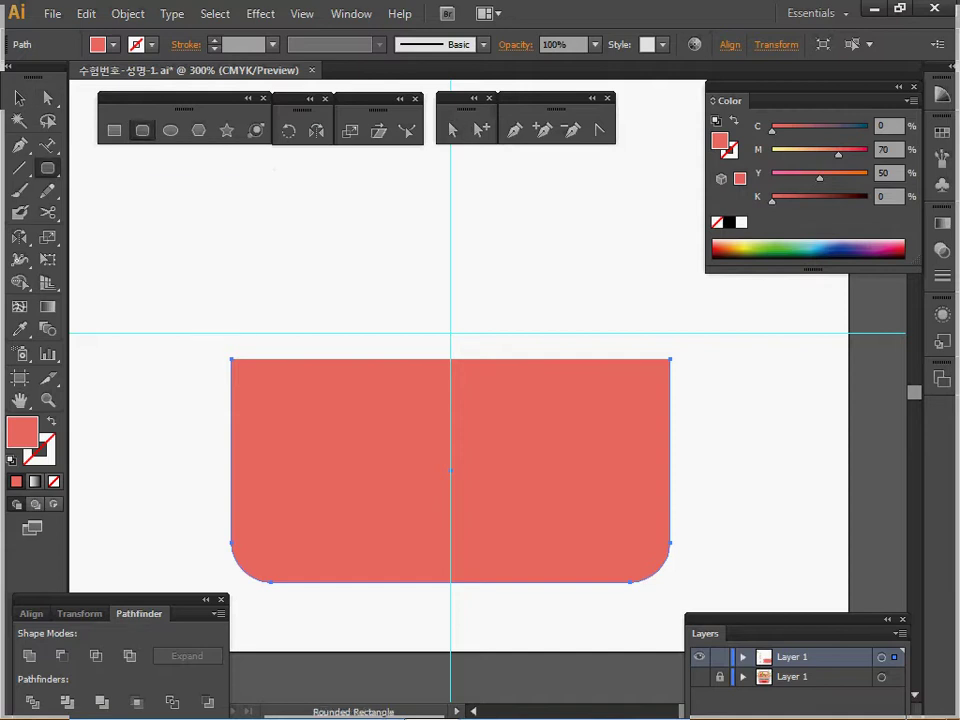
{"action": "left_click", "coordinate": [274, 412]}
{"action": "type", "text": "67"}
{"action": "key", "text": "Tab"}
{"action": "type", "text": "6"}
{"action": "key", "text": "Tab"}
{"action": "type", "text": "10"}
{"action": "key", "text": "Return"}
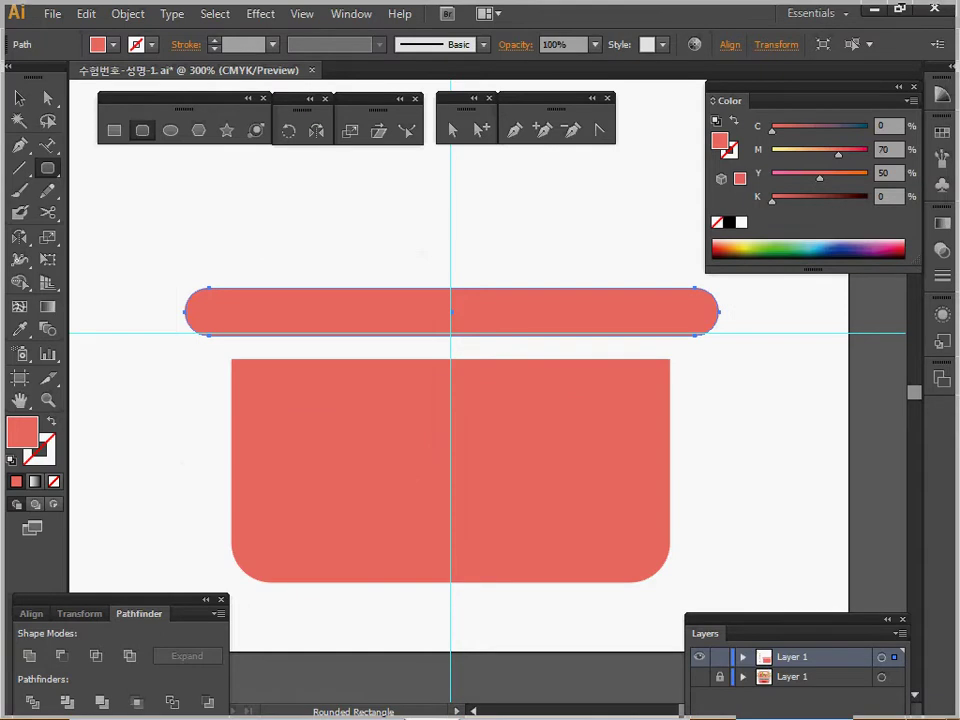
- Show the new shapes as outlines over the visible reference artwork and fill the rim with its peach colour (M 40, Y 40)
{"action": "key", "text": "ctrl+y"}
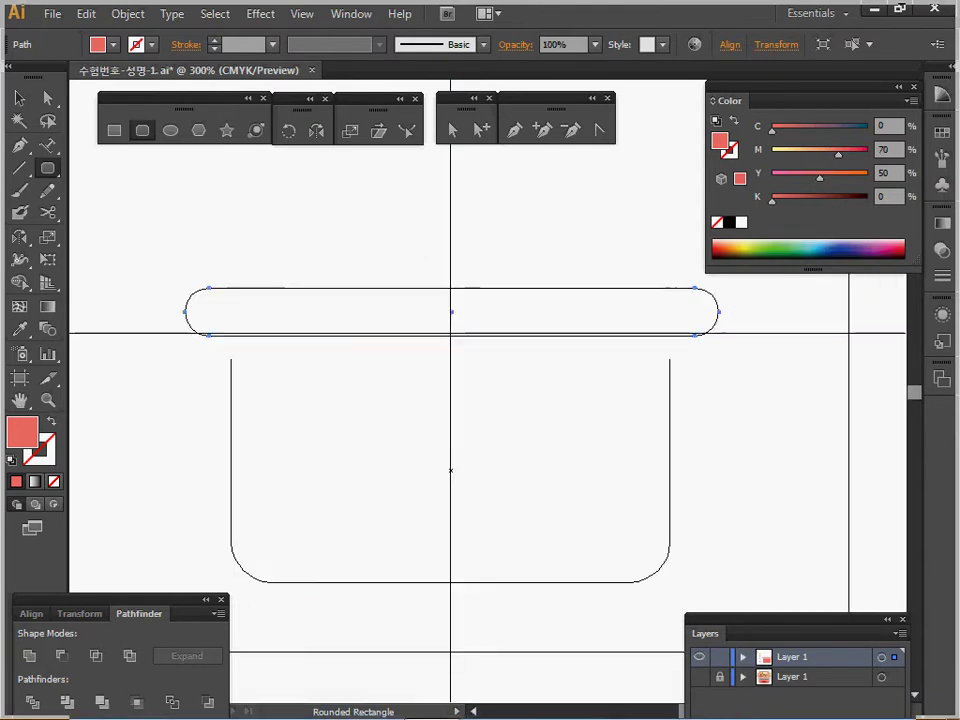
{"action": "left_click", "coordinate": [699, 677]}
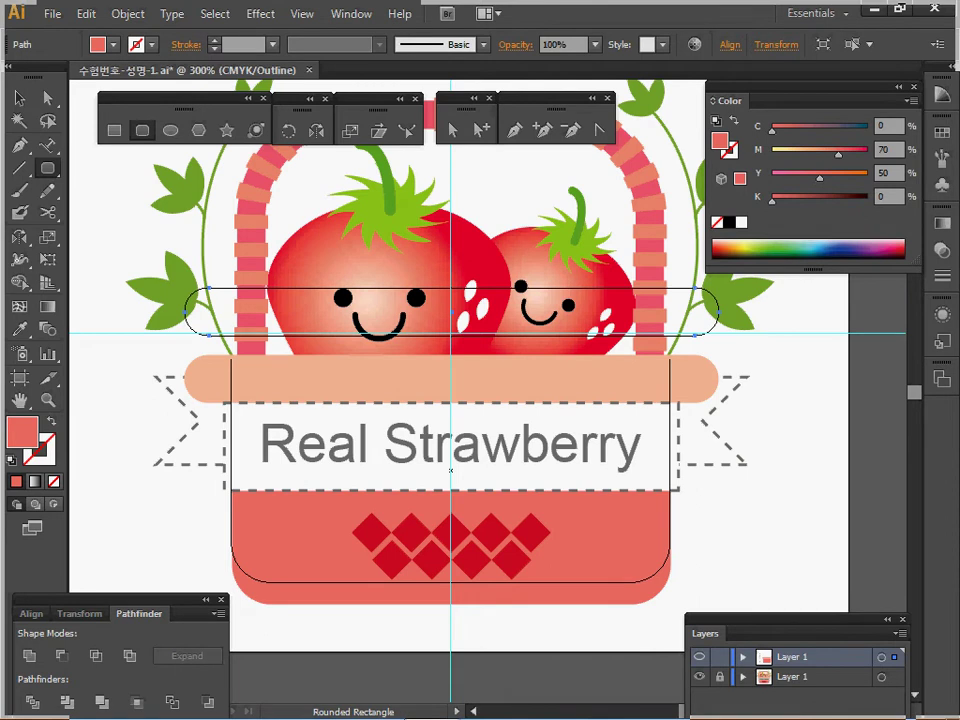
{"action": "key", "text": "i"}
{"action": "left_click", "coordinate": [450, 379]}
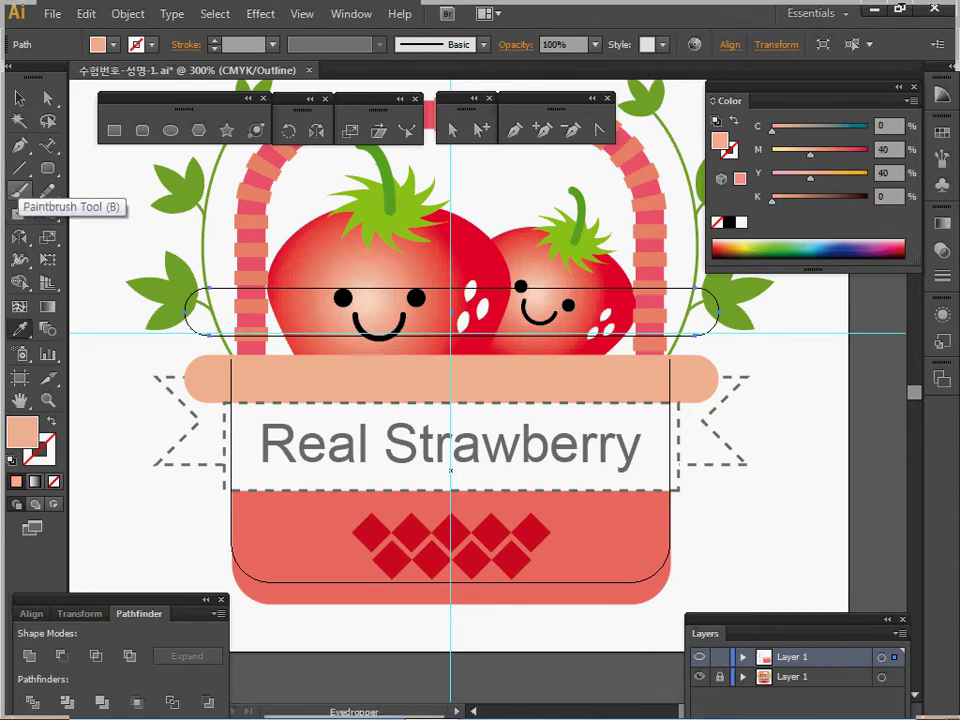
- Move the rim and the basket body onto their counterparts in the reference artwork
{"action": "key", "text": "a"}
{"action": "key", "text": "v"}
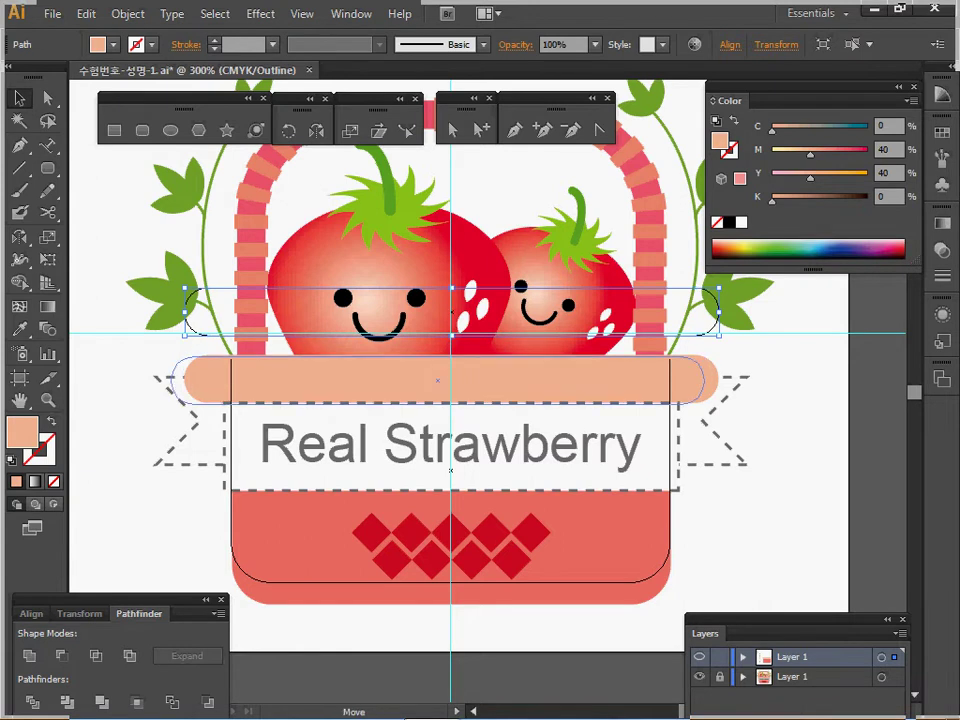
{"action": "left_click_drag", "start_coordinate": [452, 312], "coordinate": [451, 377]}
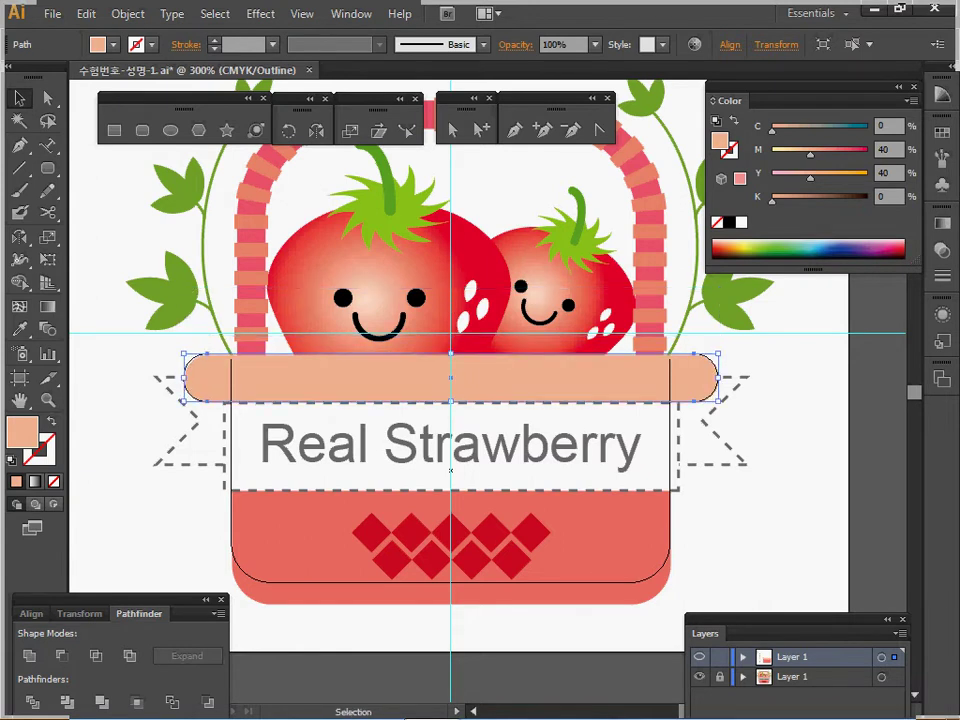
{"action": "left_click_drag", "start_coordinate": [451, 582], "coordinate": [454, 604]}
{"action": "left_click", "coordinate": [470, 628]}
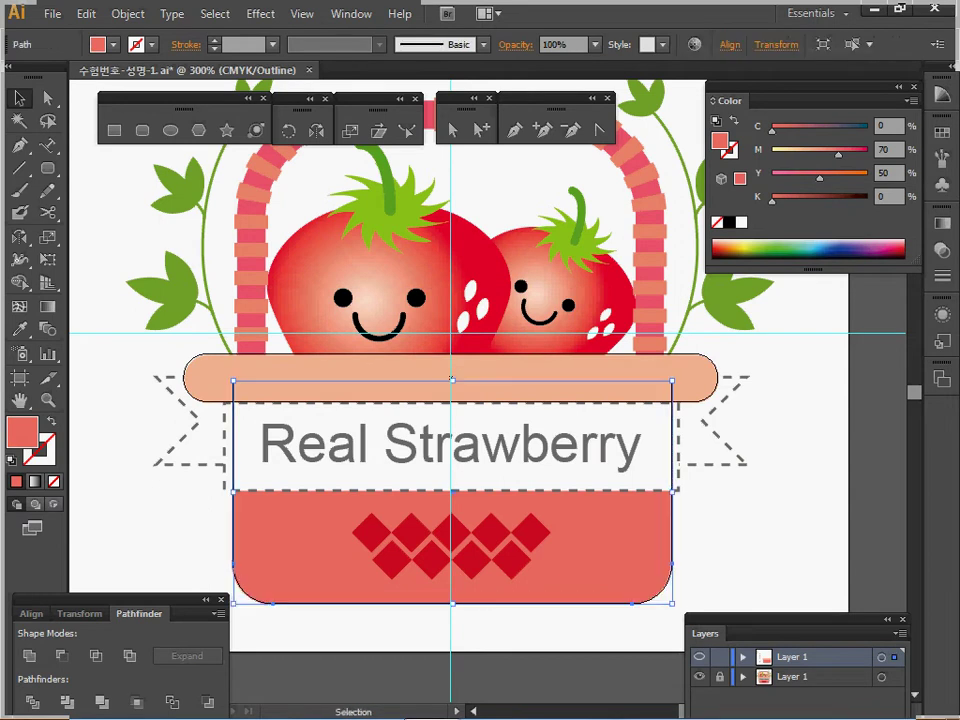
- Deselect the shapes, return to Preview display with the reference artwork hidden, and save the document
{"action": "key", "text": "ctrl+shift+a"}
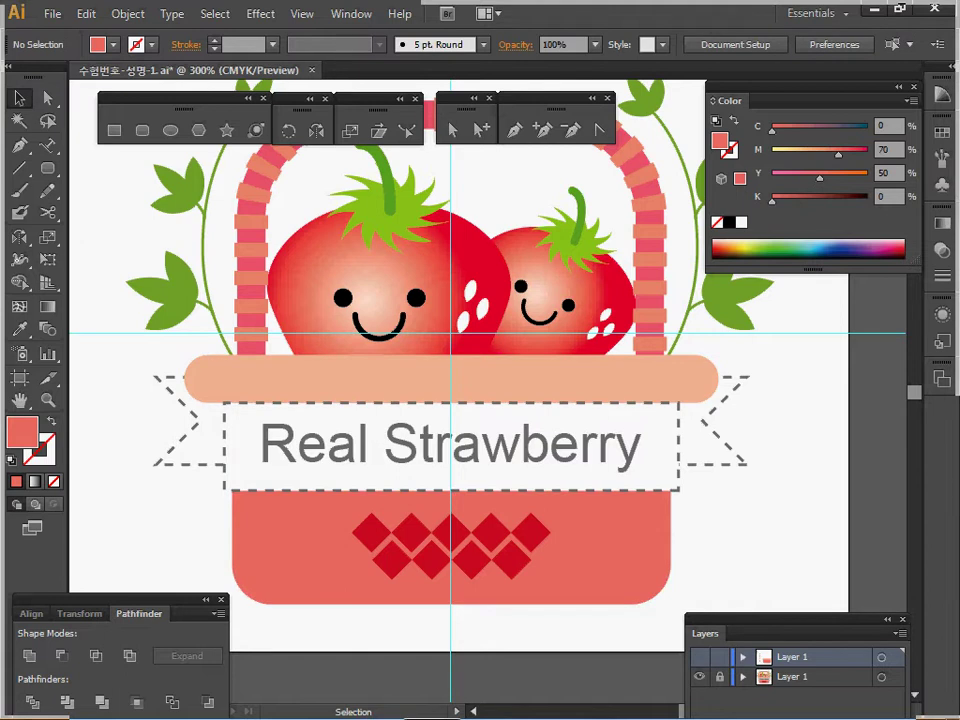
{"action": "key", "text": "ctrl+y"}
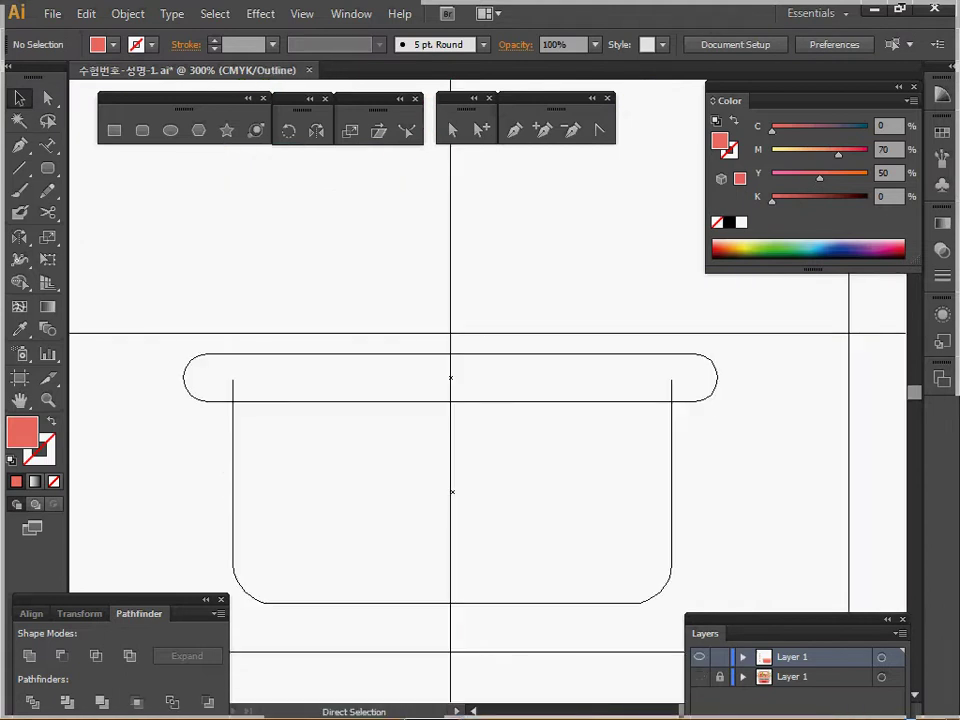
{"action": "key", "text": "ctrl+y"}
{"action": "key", "text": "v"}
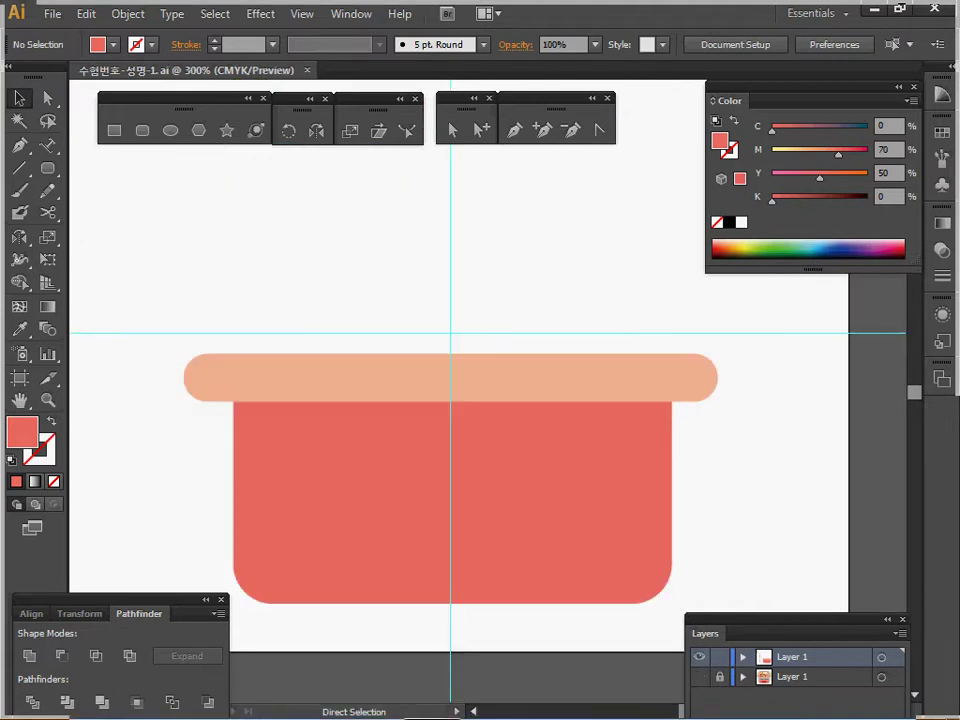
- Create a 57 x 11 mm rectangle over the basket body as the ribbon's front band
{"action": "key", "text": "space"}
{"action": "left_click_drag", "start_coordinate": [443, 437], "coordinate": [432, 340]}
{"action": "key", "text": "space"}
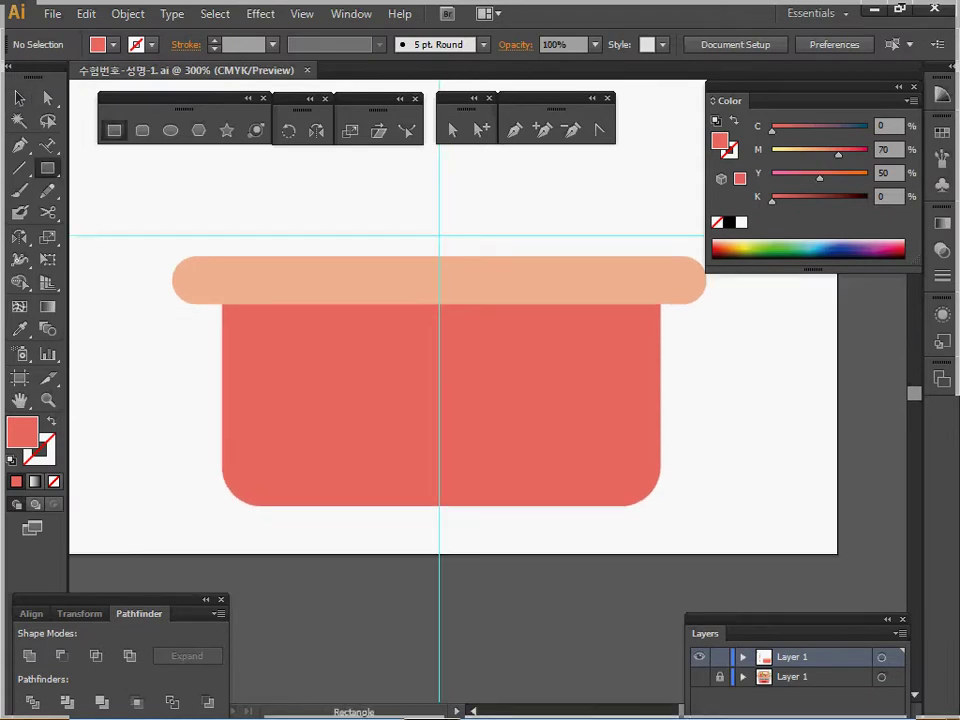
{"action": "key", "text": "m"}
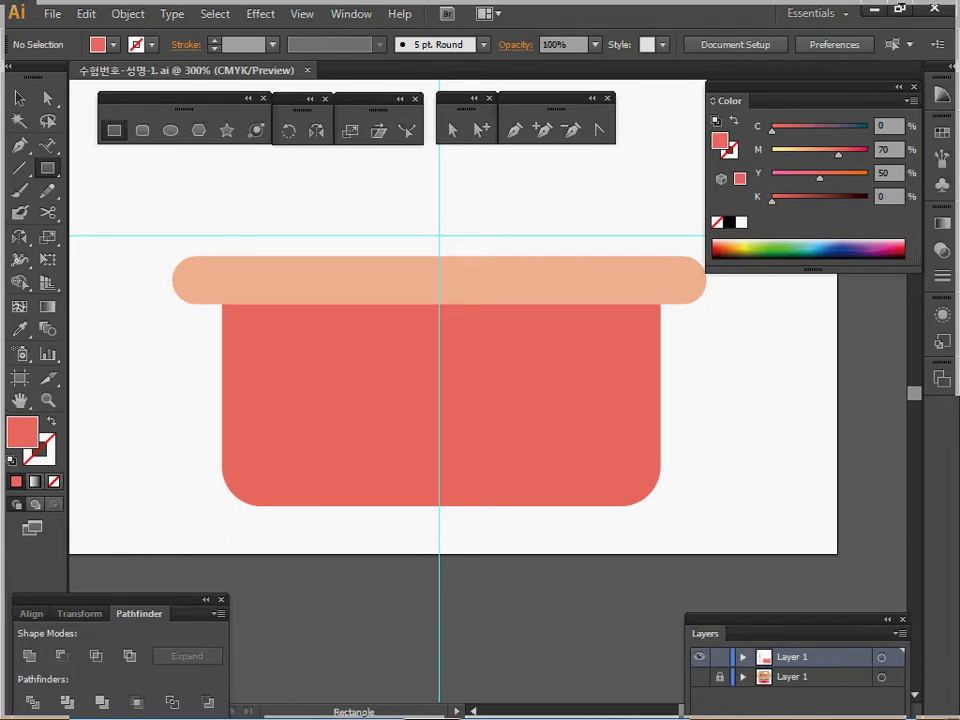
{"action": "left_click", "coordinate": [439, 340]}
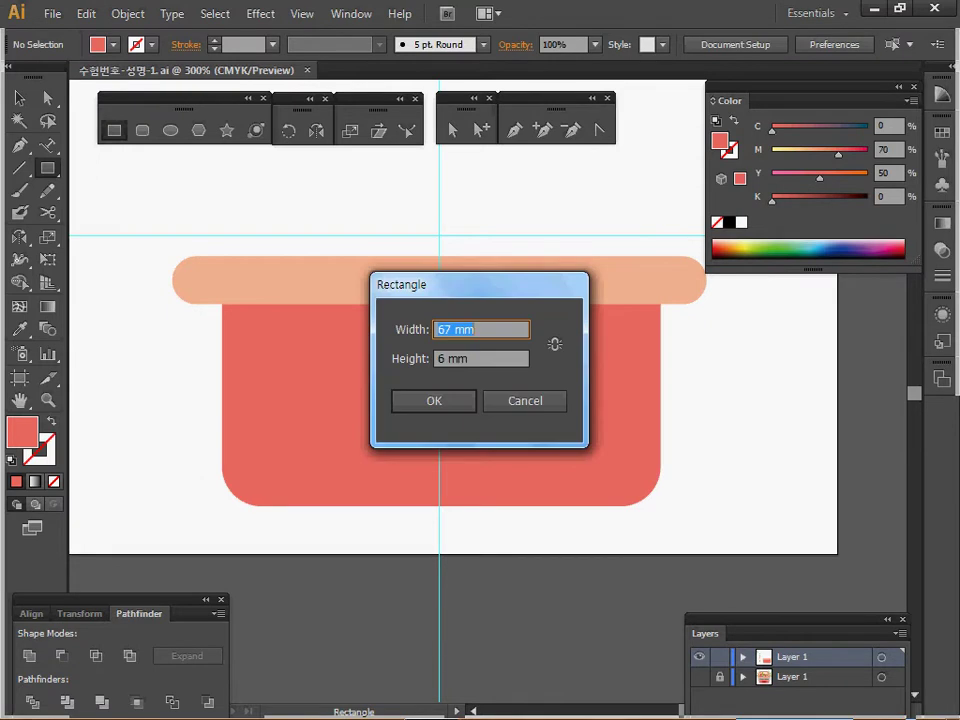
{"action": "type", "text": "57"}
{"action": "key", "text": "Tab"}
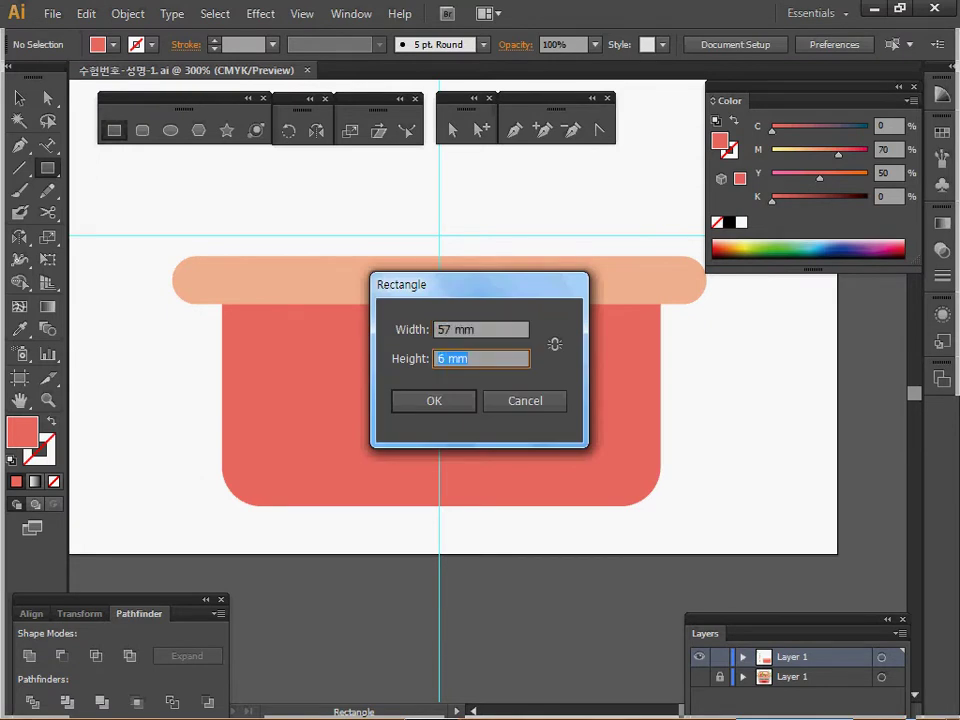
{"action": "type", "text": "11"}
{"action": "key", "text": "Return"}
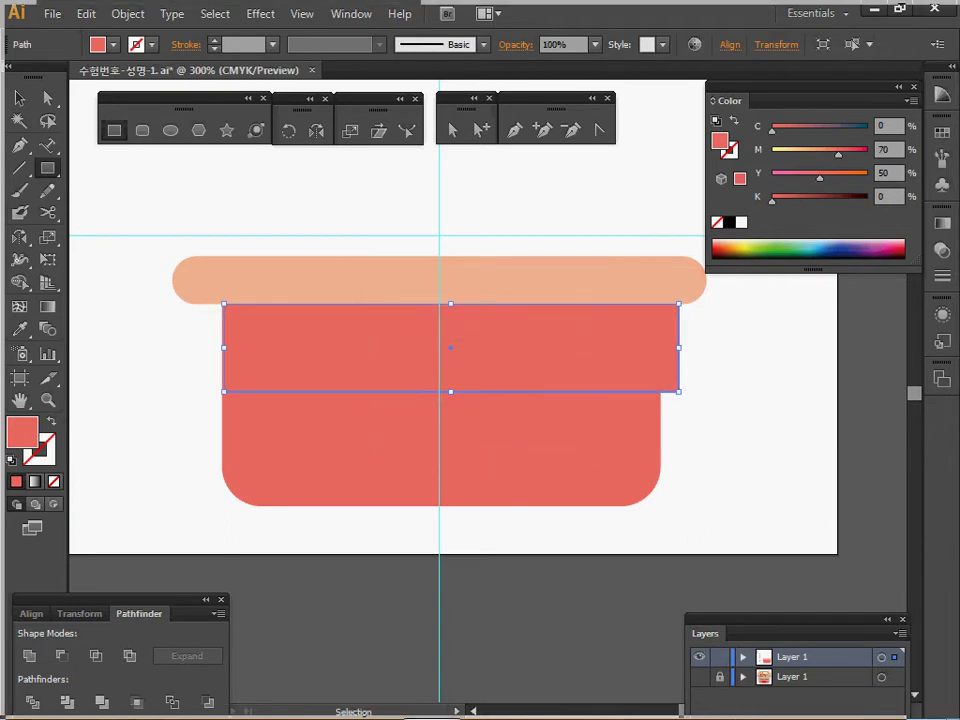
- Centre the ribbon rectangle on the vertical guide, directly against the rim's lower edge
{"action": "left_click_drag", "start_coordinate": [451, 348], "coordinate": [439, 348]}
{"action": "left_click_drag", "start_coordinate": [345, 216], "coordinate": [437, 553]}
{"action": "left_click", "coordinate": [439, 348], "text": "ctrl"}
{"action": "left_click", "coordinate": [439, 348], "text": "ctrl"}
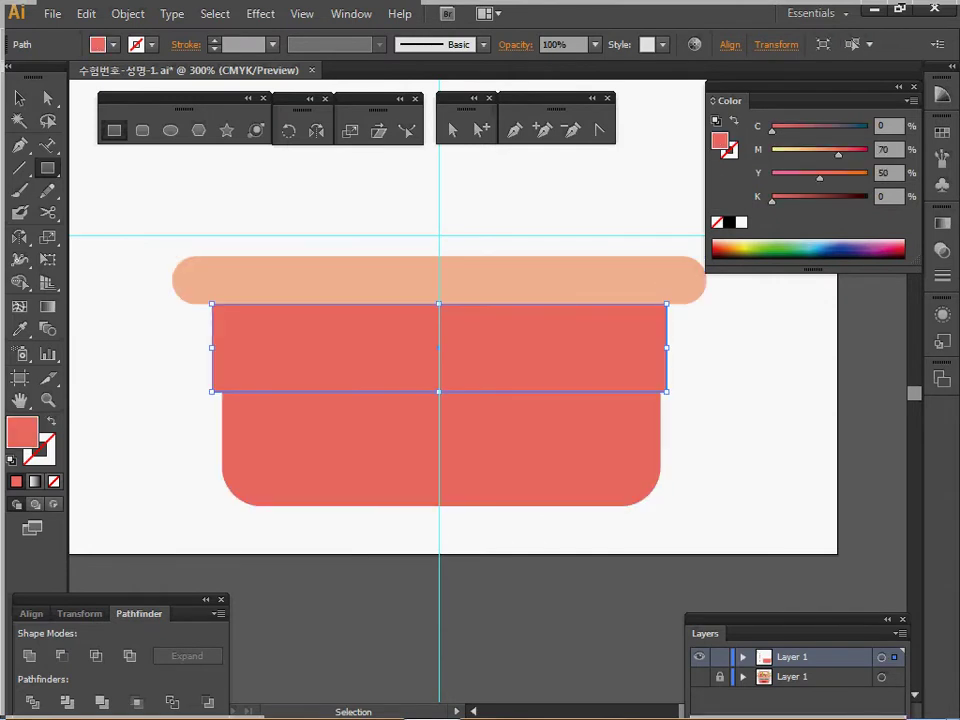
- Copy the reference ribbon's white fill and 1 pt dashed grey stroke onto the rectangle, leaving the reference artwork hidden
{"action": "left_click", "coordinate": [699, 677]}
{"action": "left_click", "coordinate": [699, 657], "text": "ctrl"}
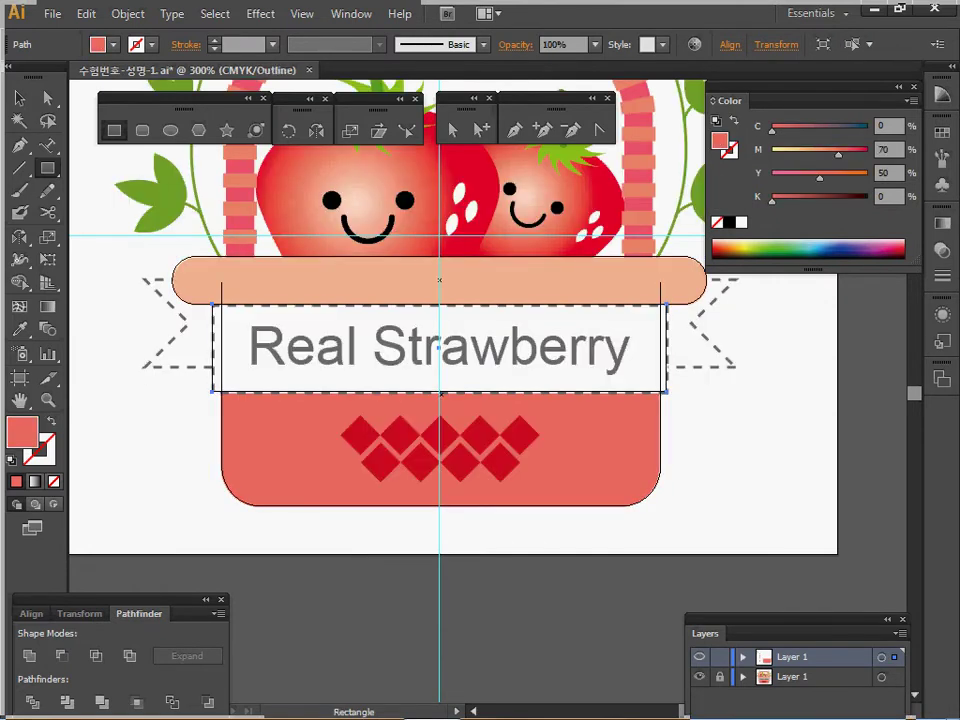
{"action": "key", "text": "i"}
{"action": "left_click", "coordinate": [515, 345]}
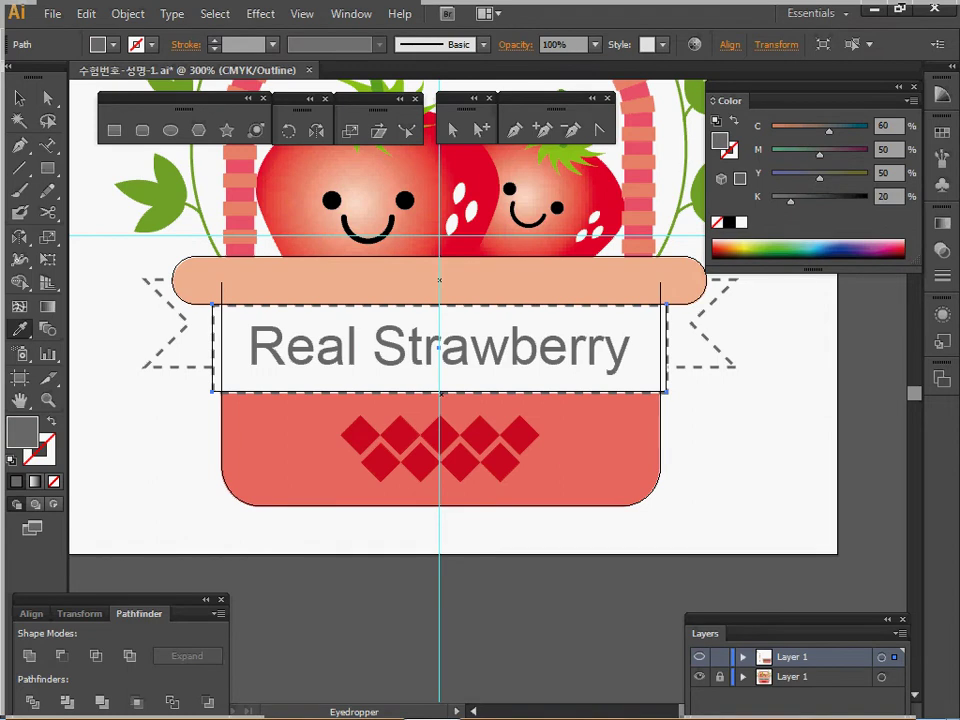
{"action": "left_click", "coordinate": [699, 677]}
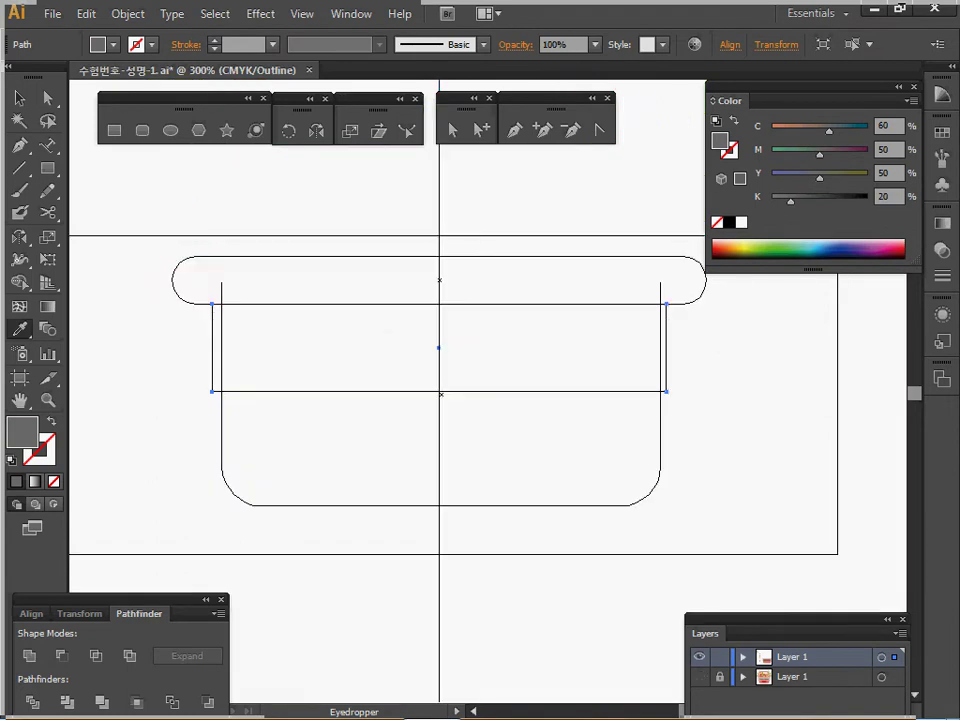
{"action": "left_click", "coordinate": [699, 657], "text": "ctrl"}
{"action": "left_click", "coordinate": [699, 677]}
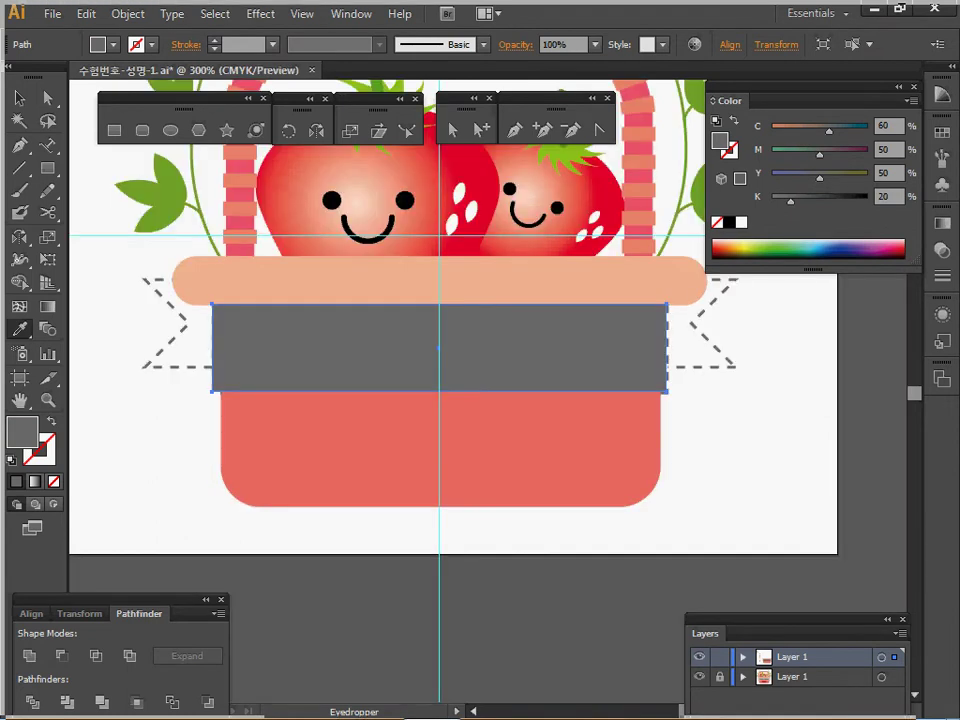
{"action": "left_click", "coordinate": [692, 350]}
{"action": "left_click", "coordinate": [699, 677]}
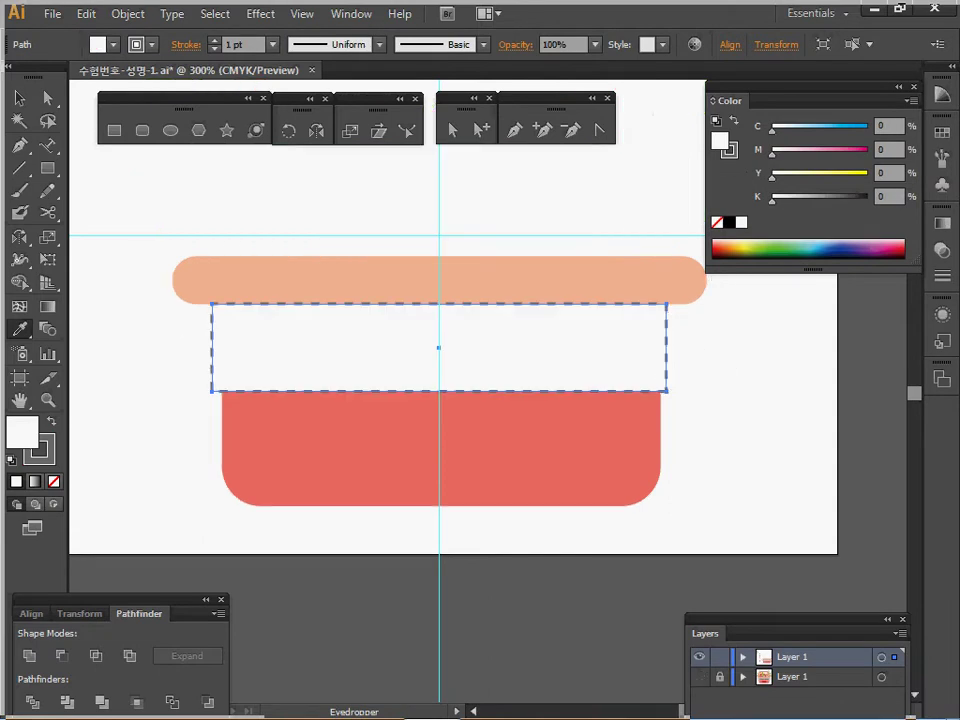
- Check the stroke weight and dashed line settings of the ribbon rectangle
{"action": "key", "text": "space"}
{"action": "left_click_drag", "start_coordinate": [440, 347], "coordinate": [434, 364]}
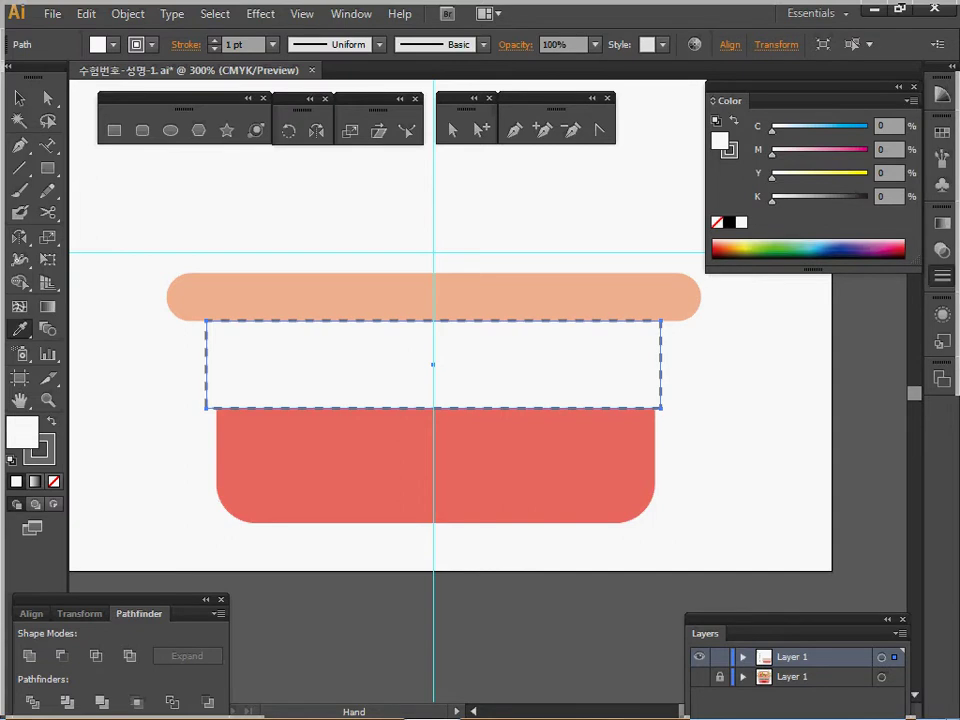
{"action": "left_click", "coordinate": [941, 275]}
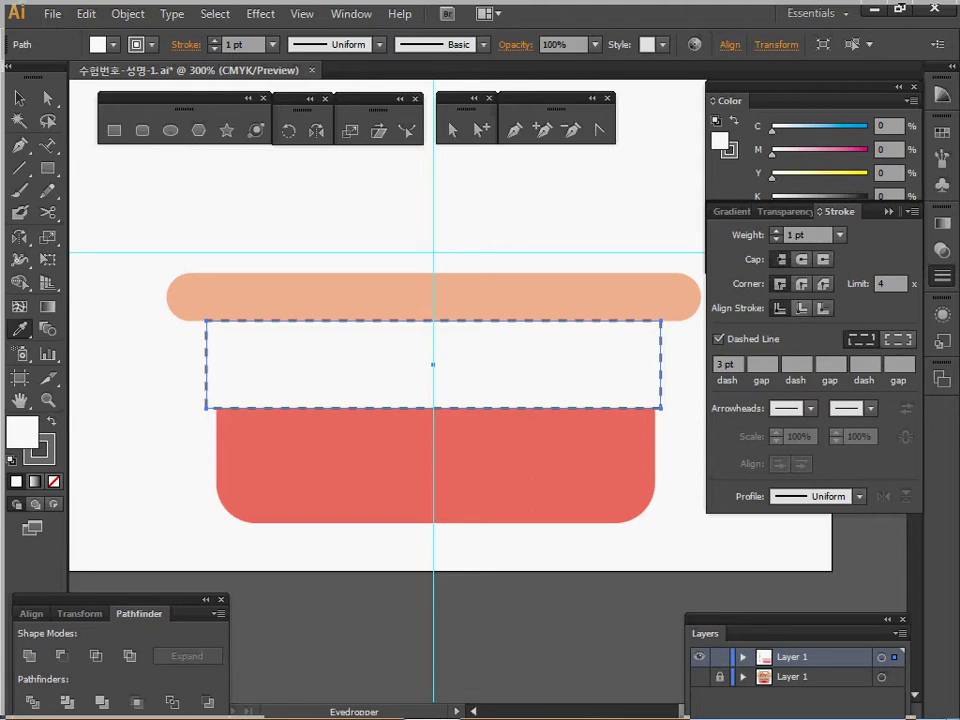
{"action": "left_click", "coordinate": [942, 277]}
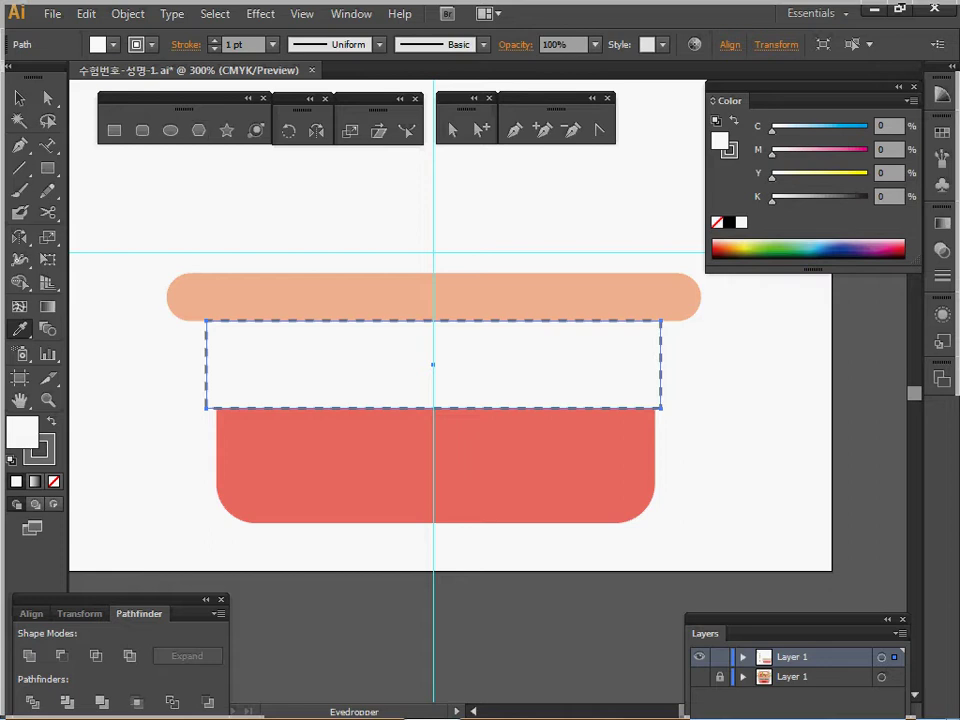
- Make a copy of the ribbon rectangle scaled non-uniformly to 130% horizontally and 100% vertically
{"action": "double_click", "coordinate": [349, 130]}
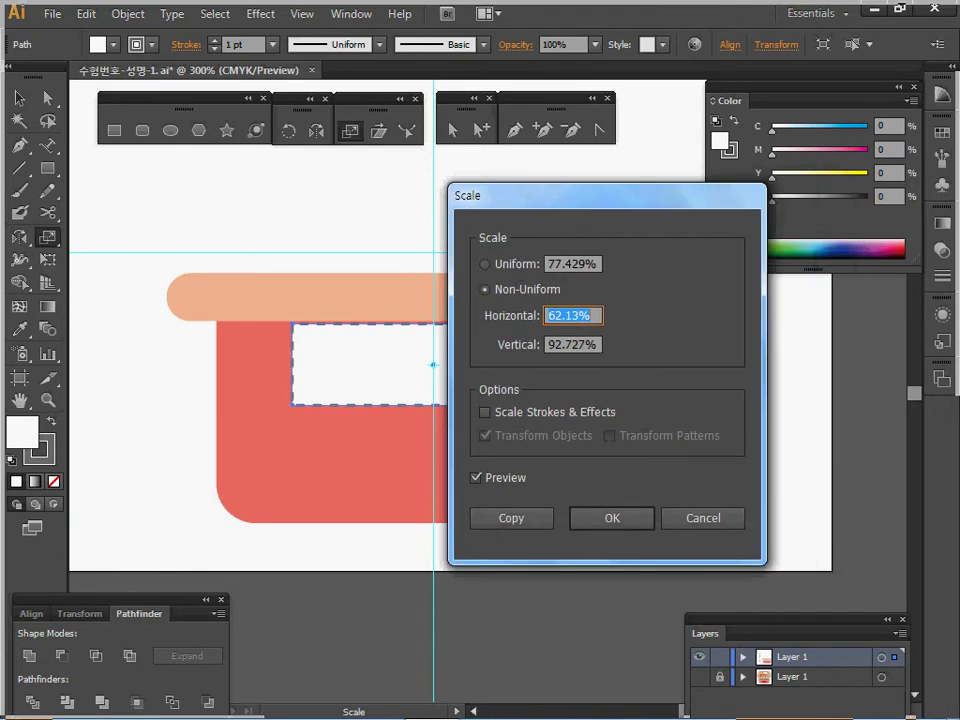
{"action": "type", "text": "130"}
{"action": "key", "text": "Tab"}
{"action": "type", "text": "100"}
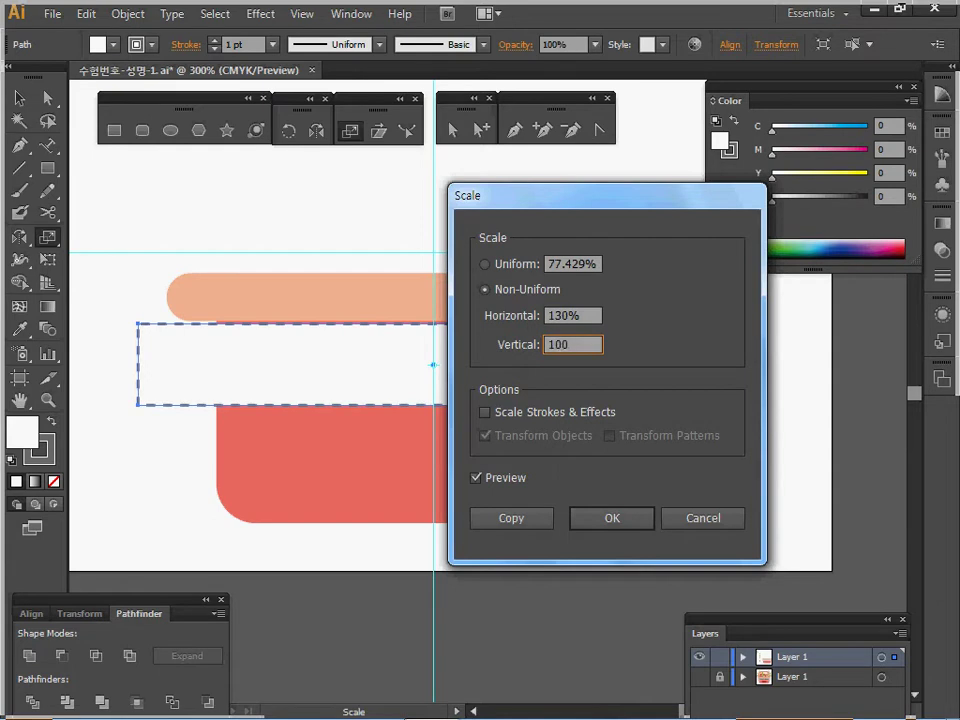
{"action": "key", "text": "Tab"}
{"action": "key", "text": "Return"}
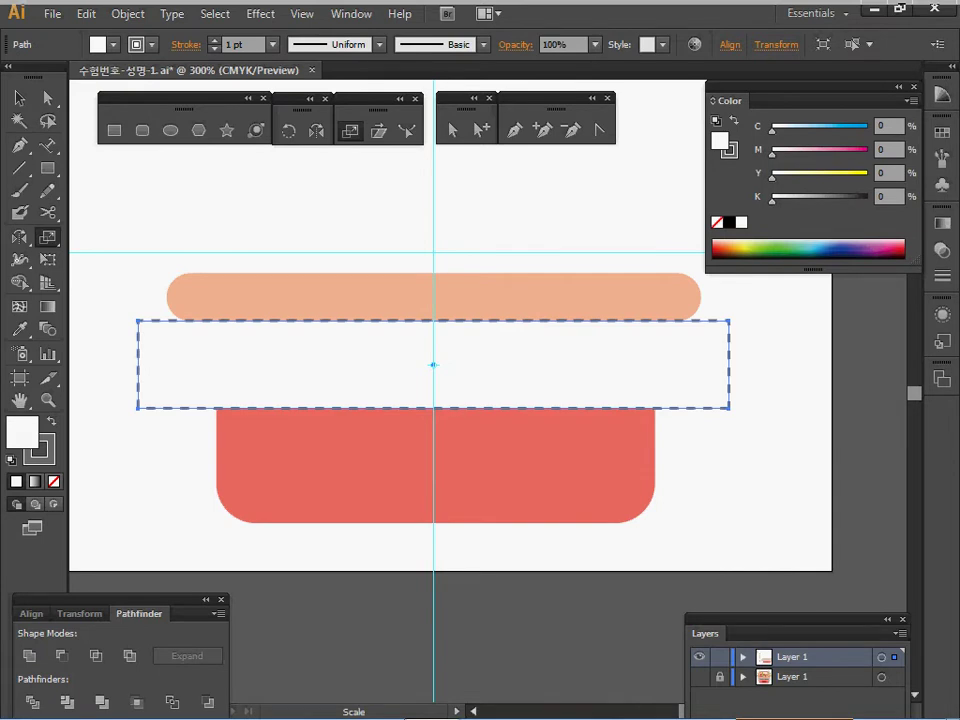
- Send the wider rectangle backward, behind the original ribbon rectangle
{"action": "right_click", "coordinate": [372, 378]}
{"action": "mouse_move", "coordinate": [422, 646]}
{"action": "left_click", "coordinate": [651, 618]}
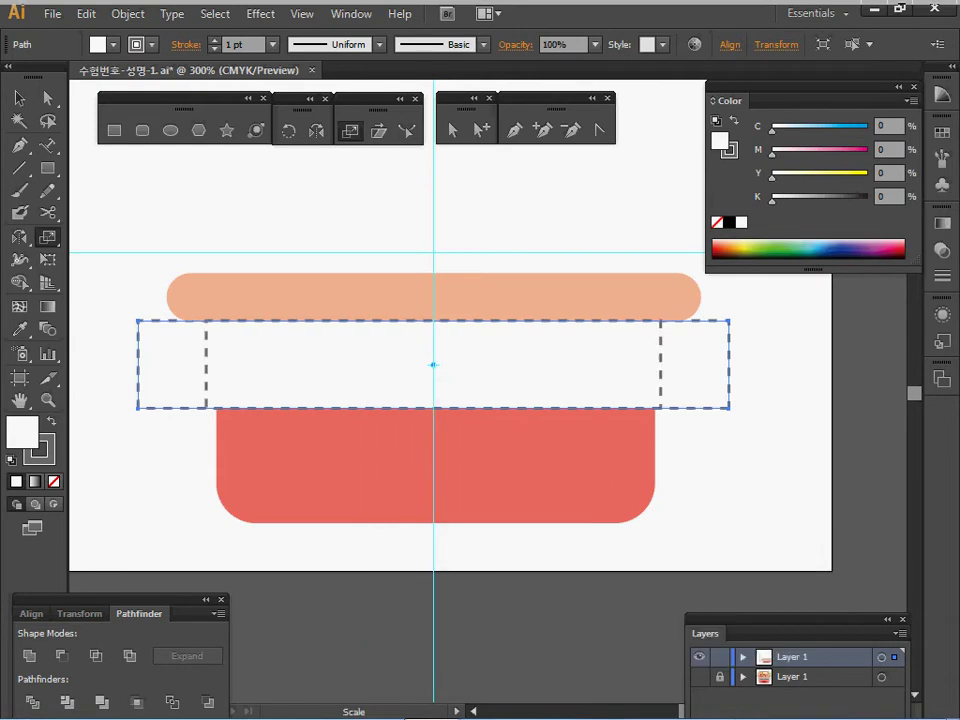
- Add anchor points midway along the sides of the wider ribbon rectangle
{"action": "left_click", "coordinate": [128, 14]}
{"action": "mouse_move", "coordinate": [200, 395]}
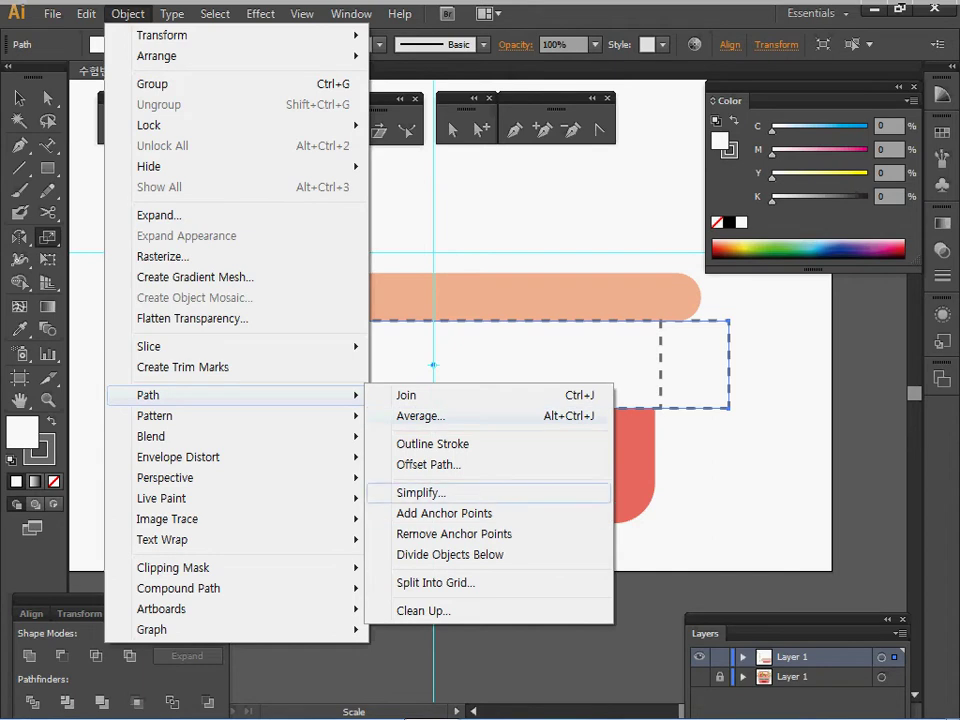
{"action": "left_click", "coordinate": [444, 513]}
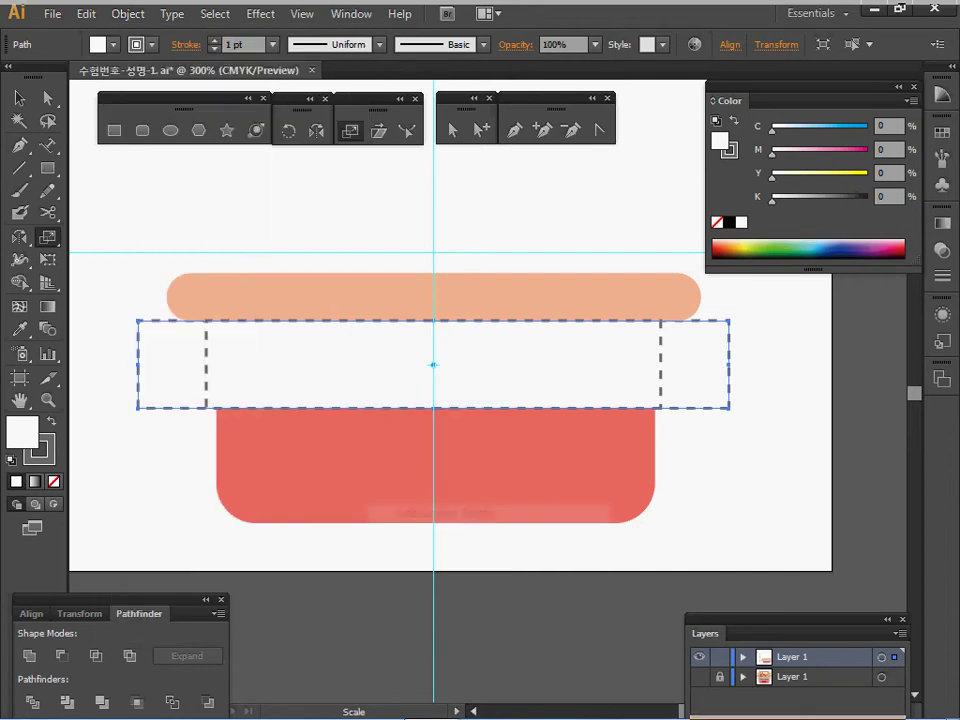
- Scale the midpoint anchors of the wider rectangle's two short sides uniformly to 85%, notching both ribbon ends inward
{"action": "key", "text": "a"}
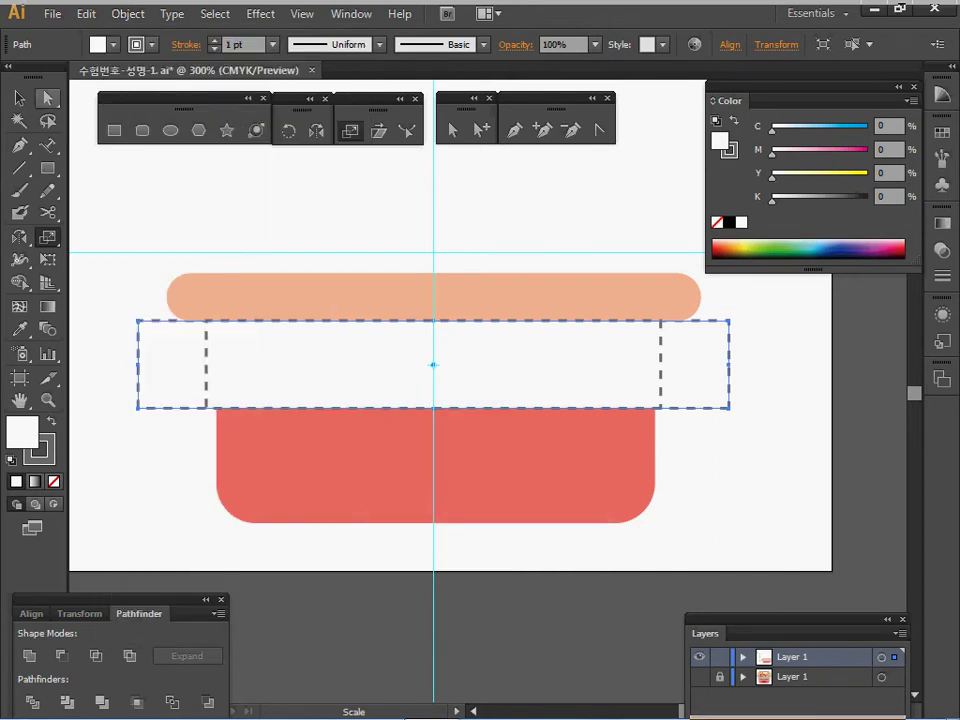
{"action": "left_click_drag", "start_coordinate": [115, 348], "coordinate": [166, 374]}
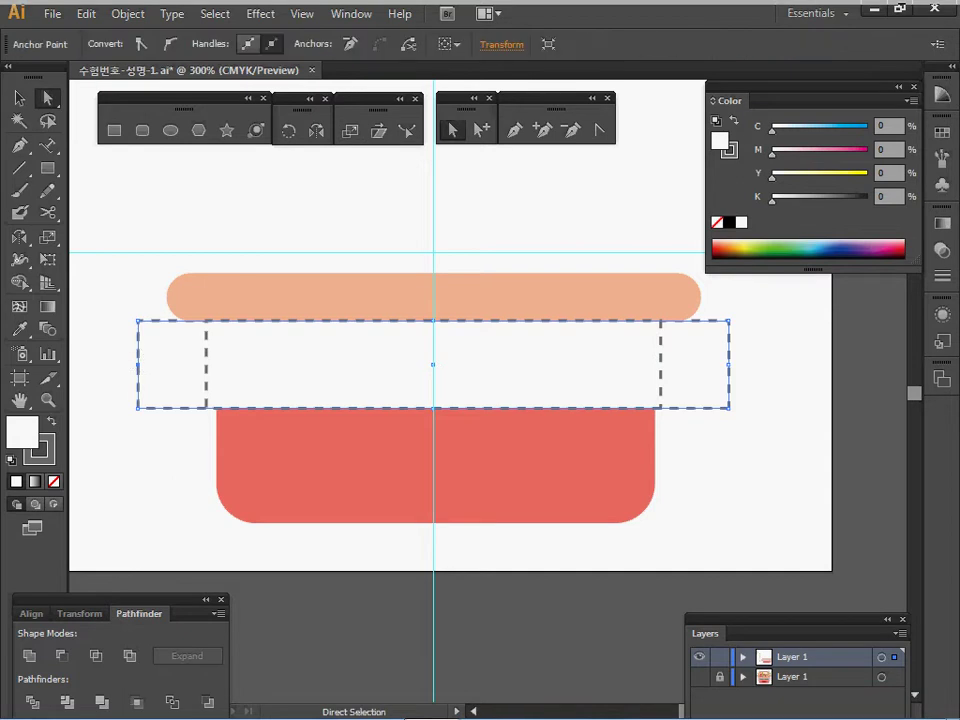
{"action": "left_click", "coordinate": [728, 365], "text": "shift"}
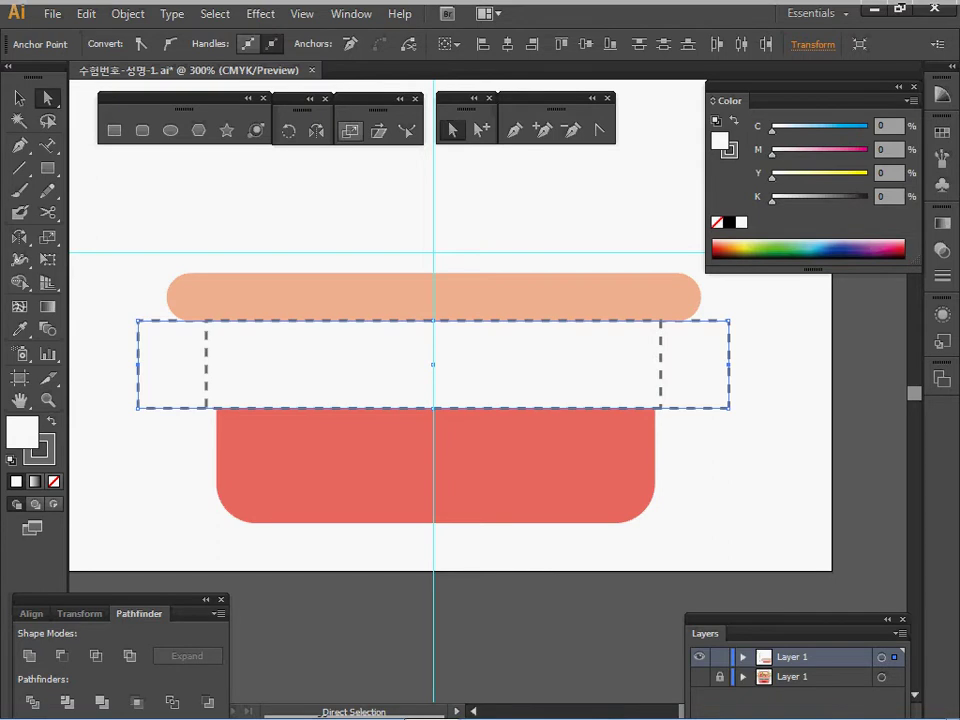
{"action": "double_click", "coordinate": [349, 130]}
{"action": "type", "text": "85"}
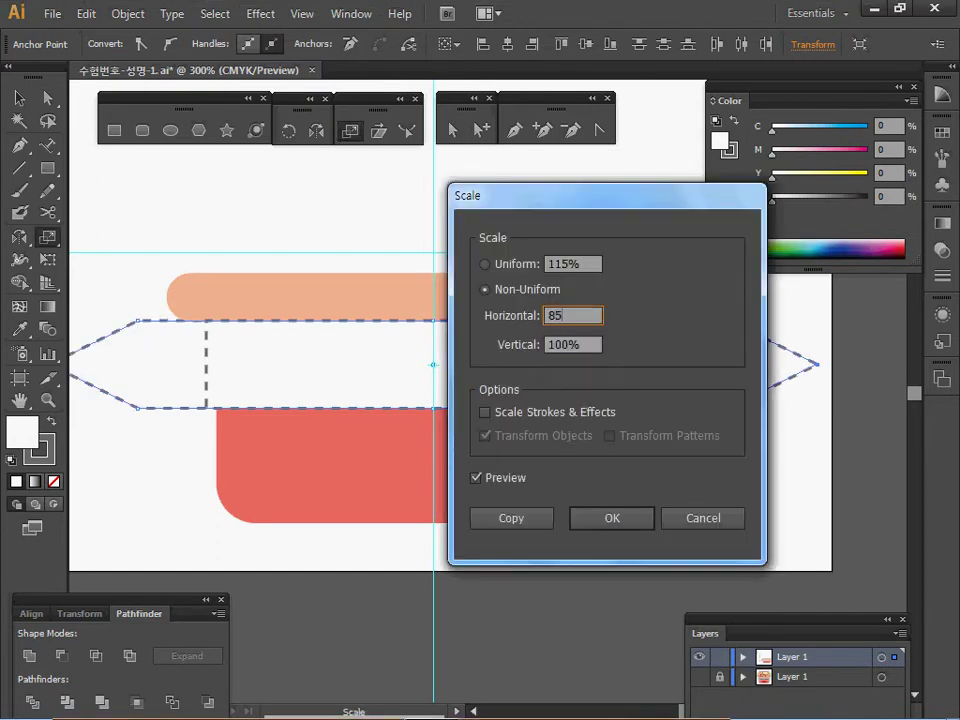
{"action": "left_click", "coordinate": [485, 264]}
{"action": "key", "text": "Tab"}
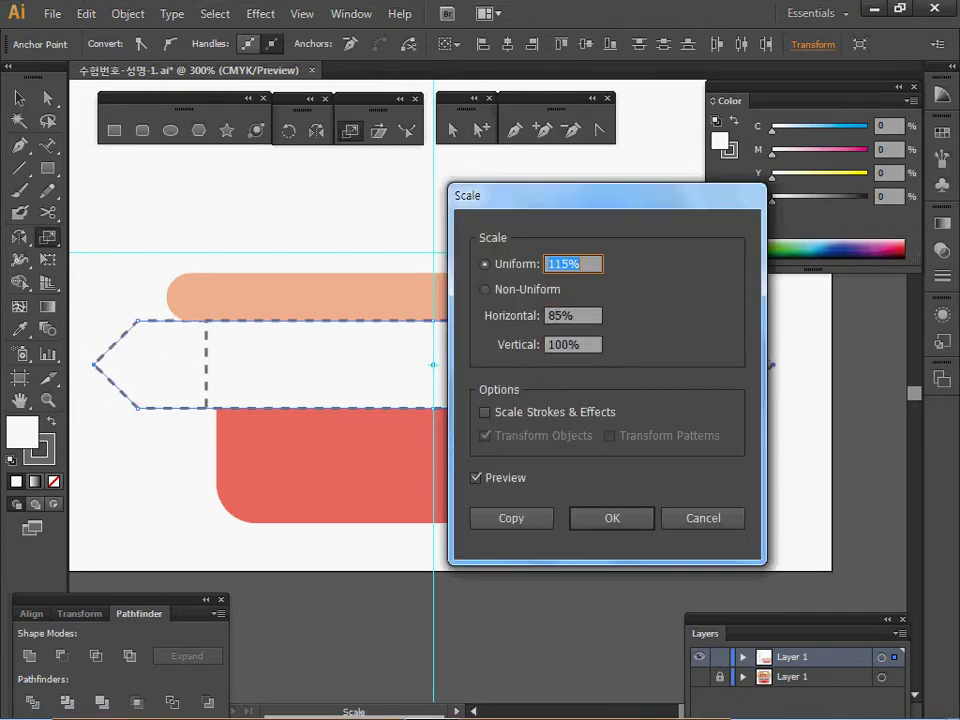
{"action": "type", "text": "85"}
{"action": "left_click", "coordinate": [476, 478]}
{"action": "left_click", "coordinate": [476, 478]}
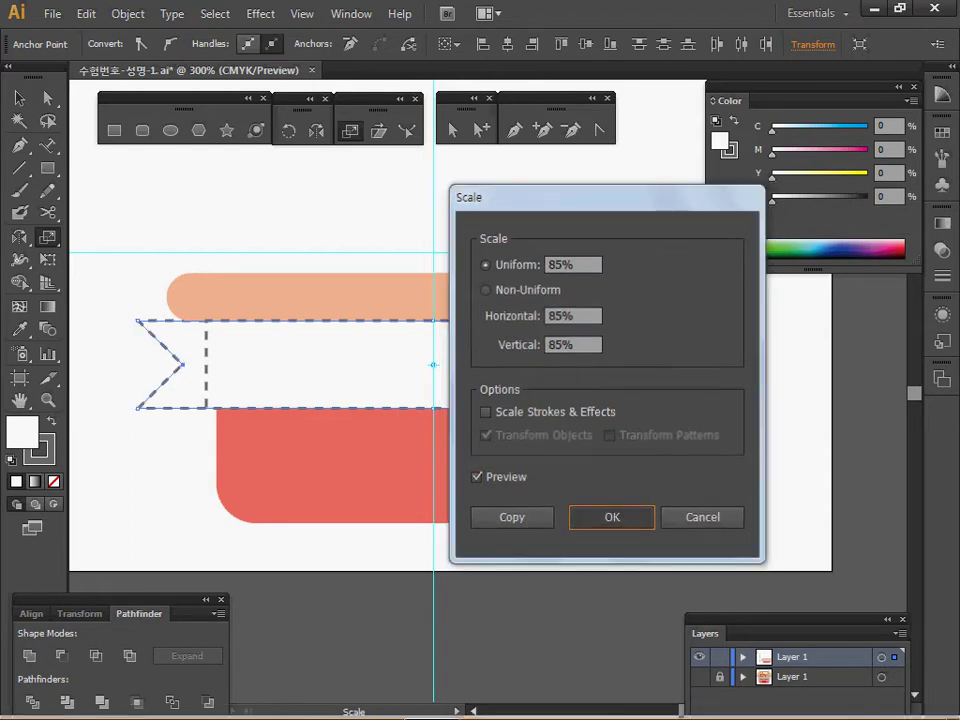
{"action": "key", "text": "Return"}
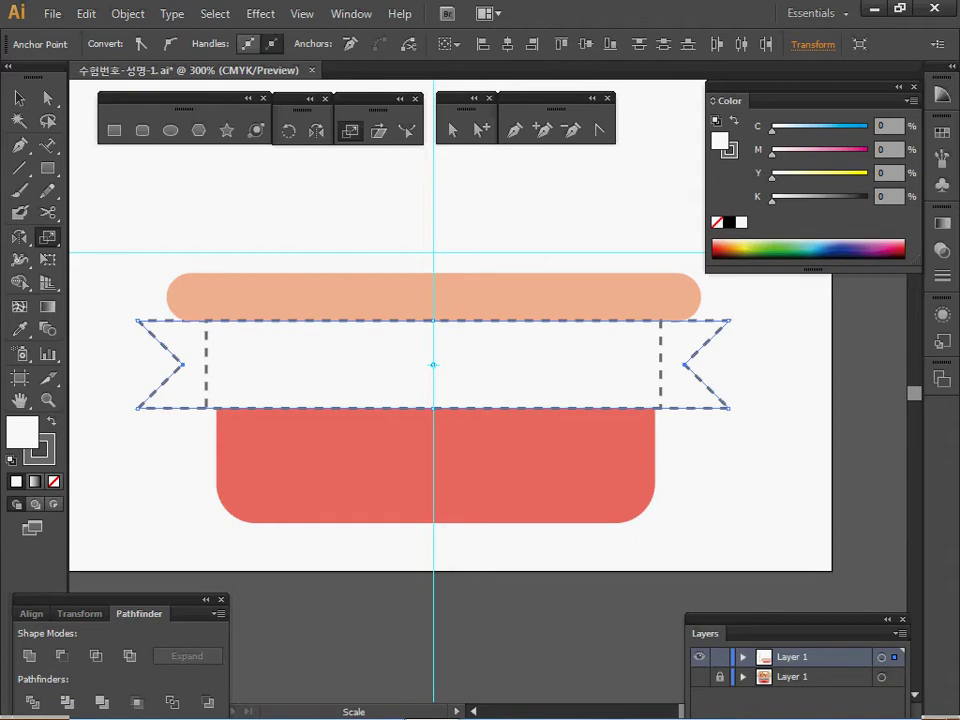
- Move the notched ribbon straight up to match the reference ribbon tails, with the reference layer hidden and the drawing back in preview
{"action": "key", "text": "ctrl"}
{"action": "left_click", "coordinate": [672, 365], "text": "ctrl"}
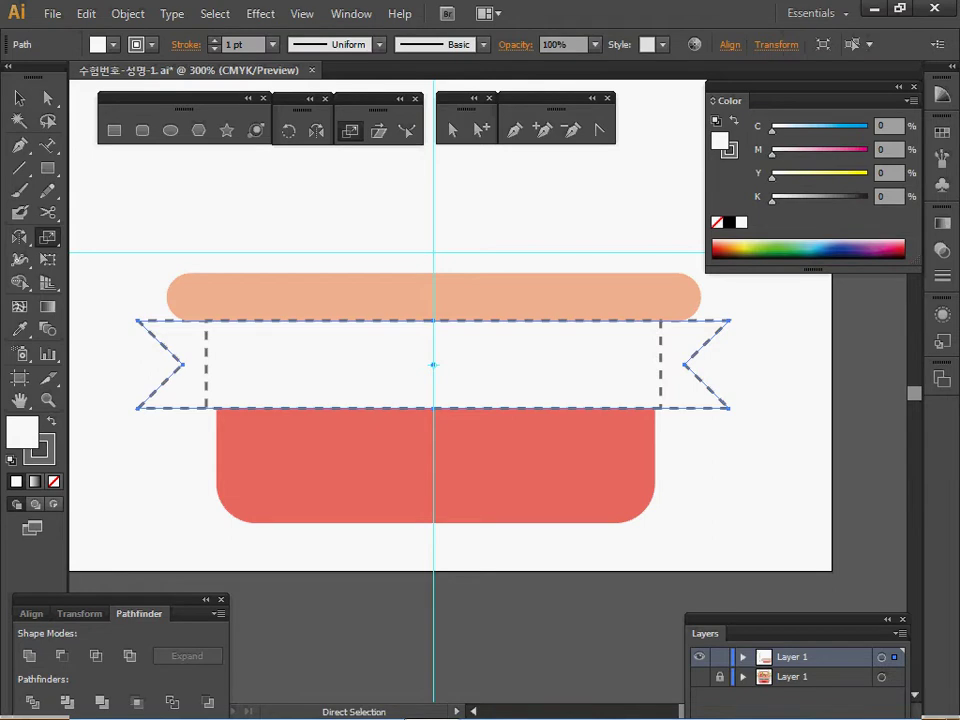
{"action": "left_click_drag", "start_coordinate": [433, 364], "coordinate": [433, 336]}
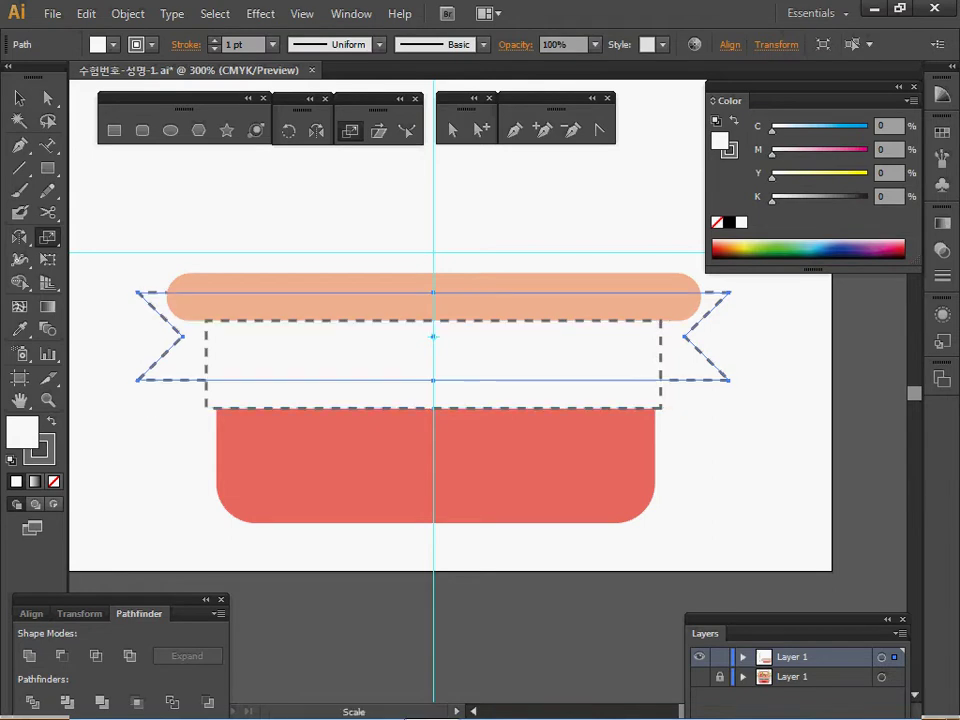
{"action": "left_click", "coordinate": [699, 677]}
{"action": "left_click", "coordinate": [699, 657], "text": "ctrl"}
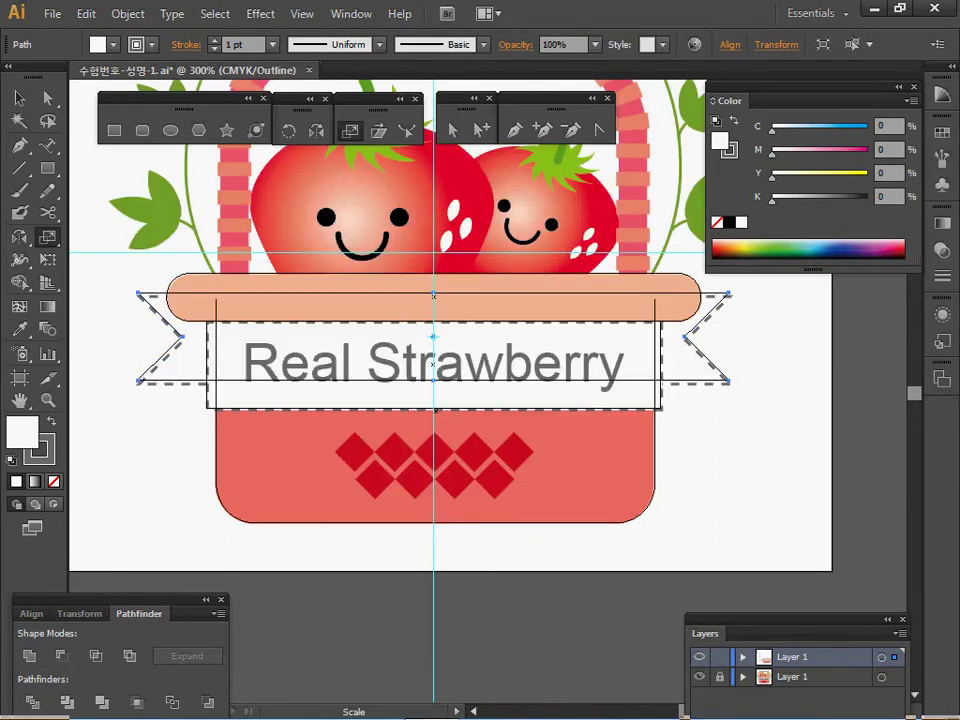
{"action": "key", "text": "Down"}
{"action": "key", "text": "Down"}
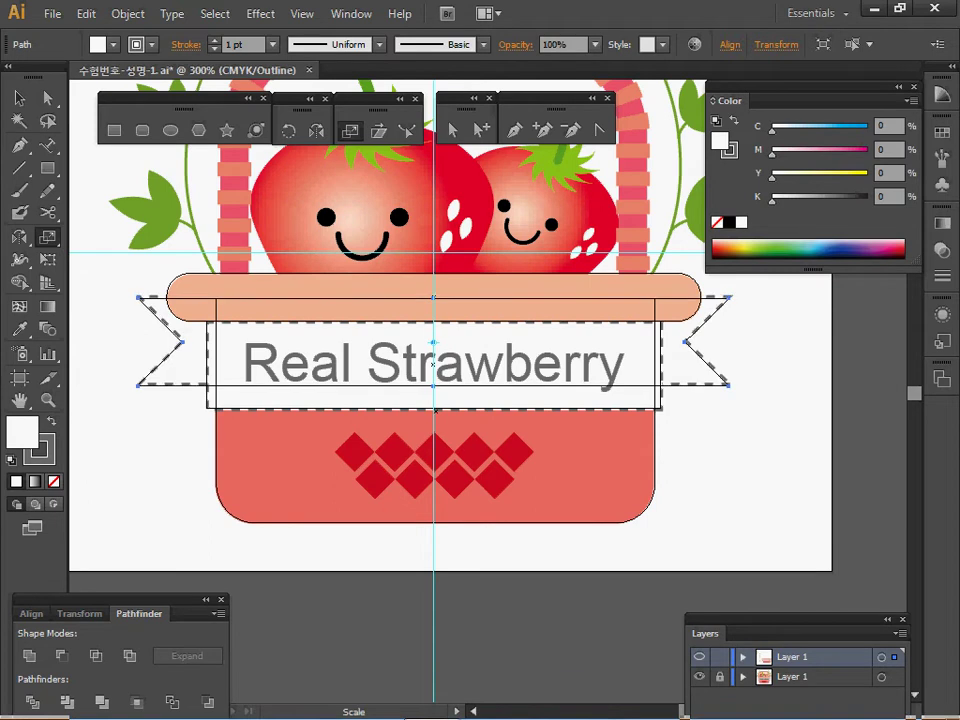
{"action": "left_click", "coordinate": [699, 677]}
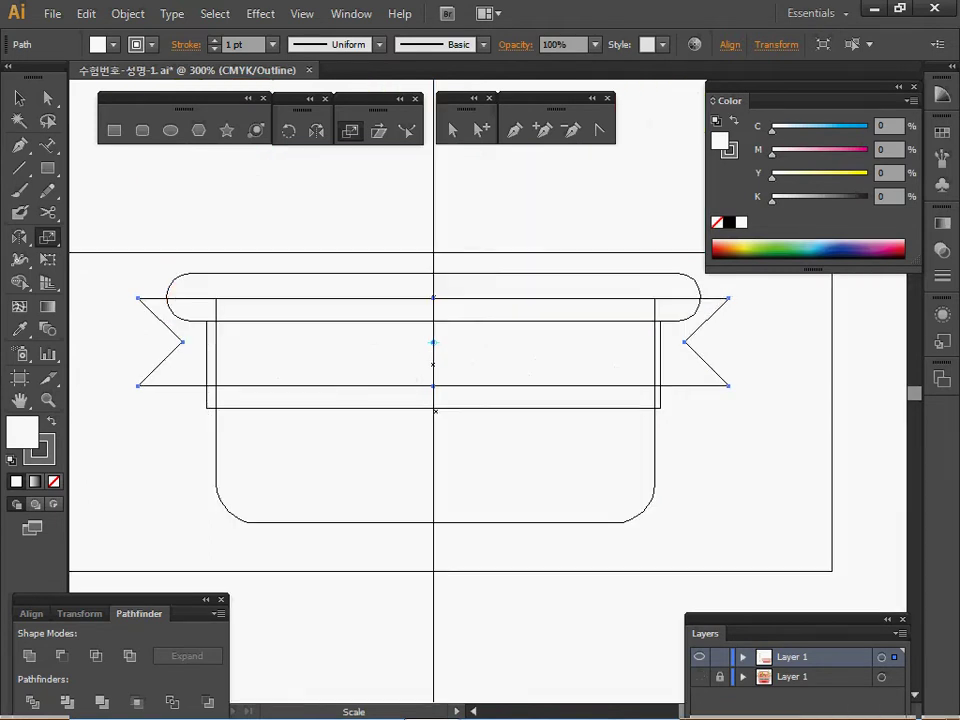
{"action": "key", "text": "ctrl+s"}
{"action": "left_click", "coordinate": [699, 657], "text": "ctrl"}
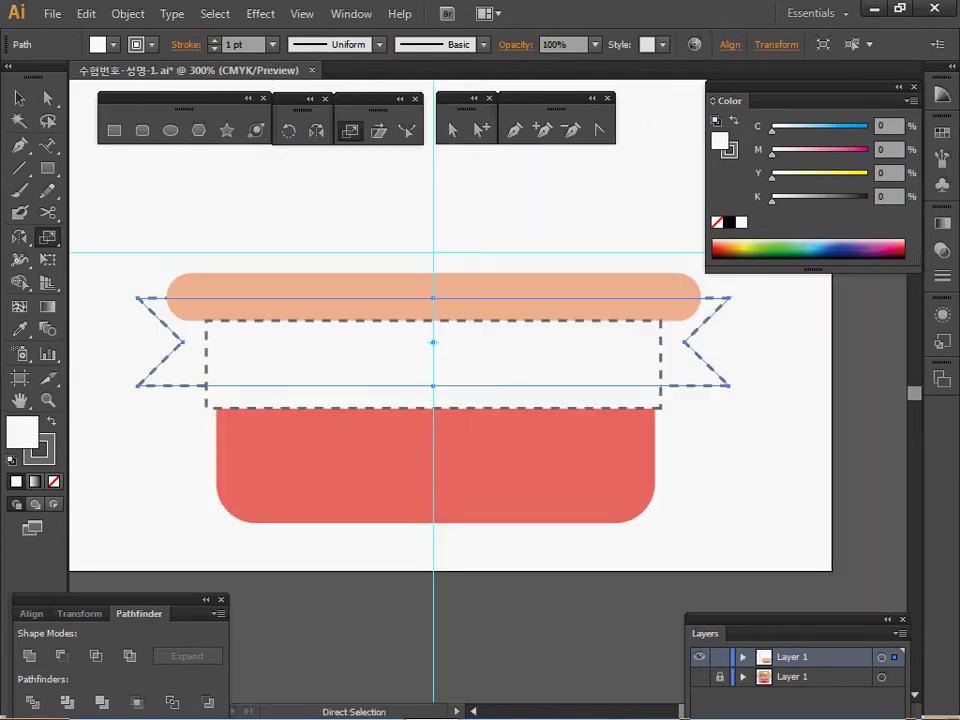
{"action": "key", "text": "ctrl+s"}
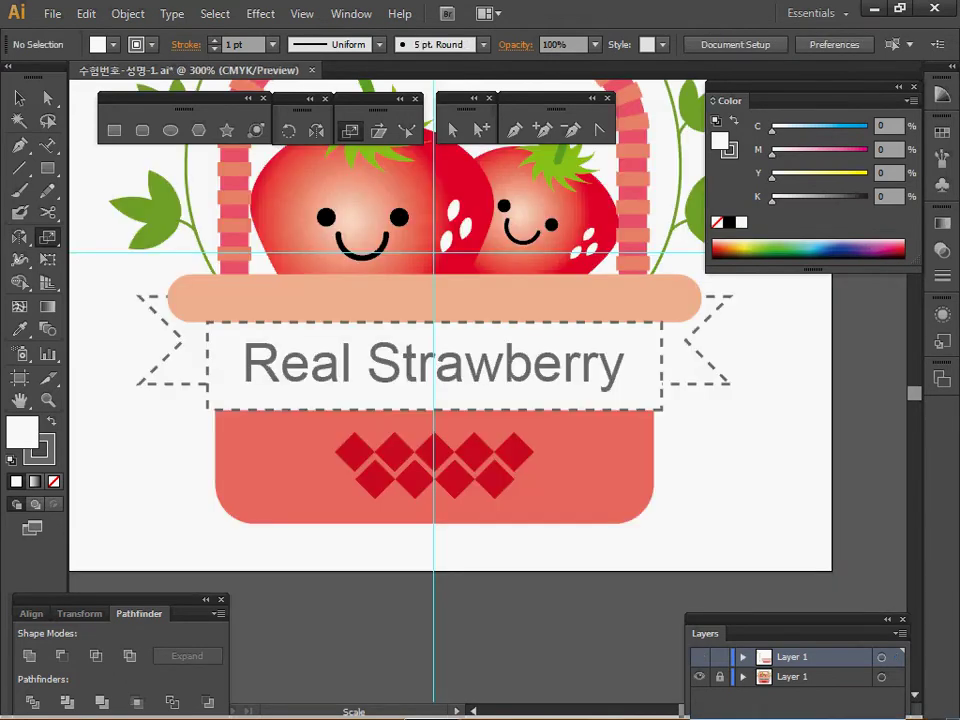
- Unlock the reference layer, sample the dark red fill of its diamonds, and show the drawing layer again
{"action": "key", "text": "i"}
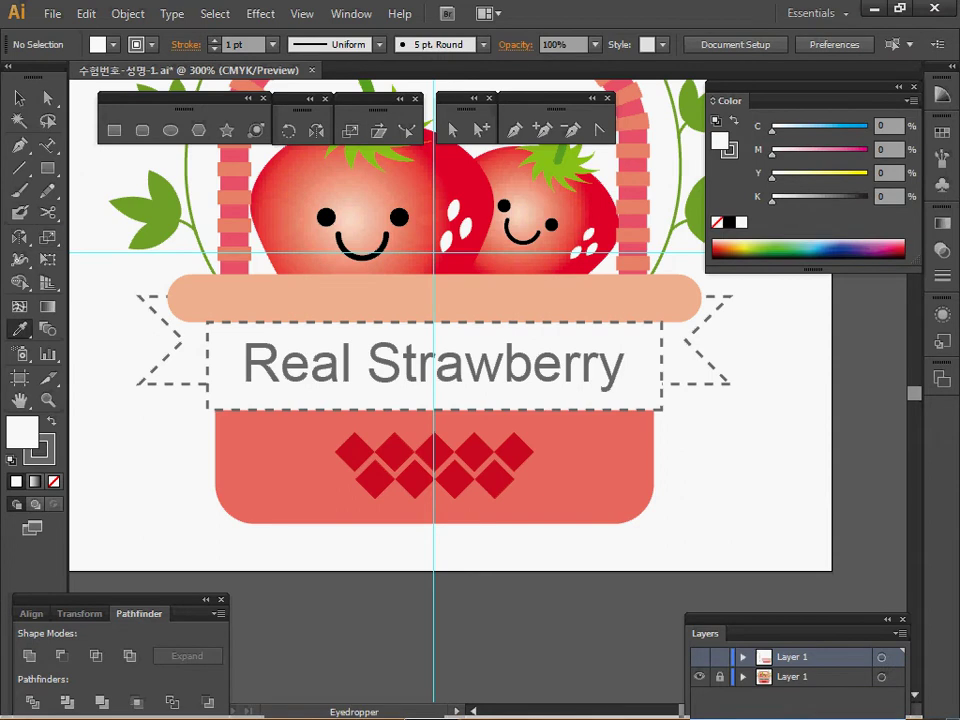
{"action": "left_click", "coordinate": [720, 677]}
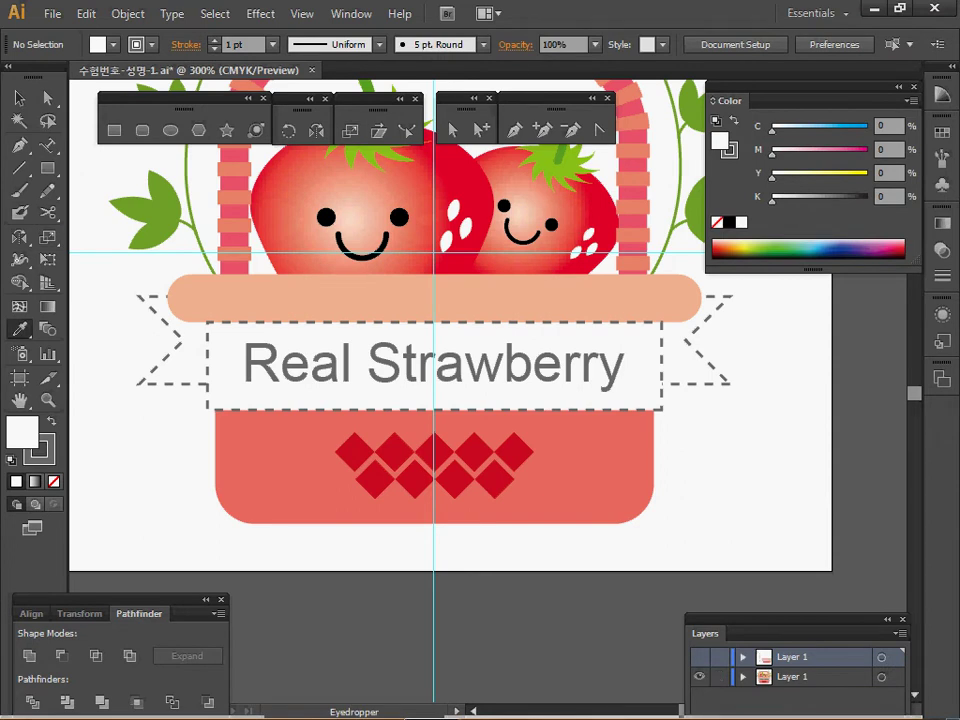
{"action": "left_click", "coordinate": [434, 453]}
{"action": "left_click", "coordinate": [699, 657]}
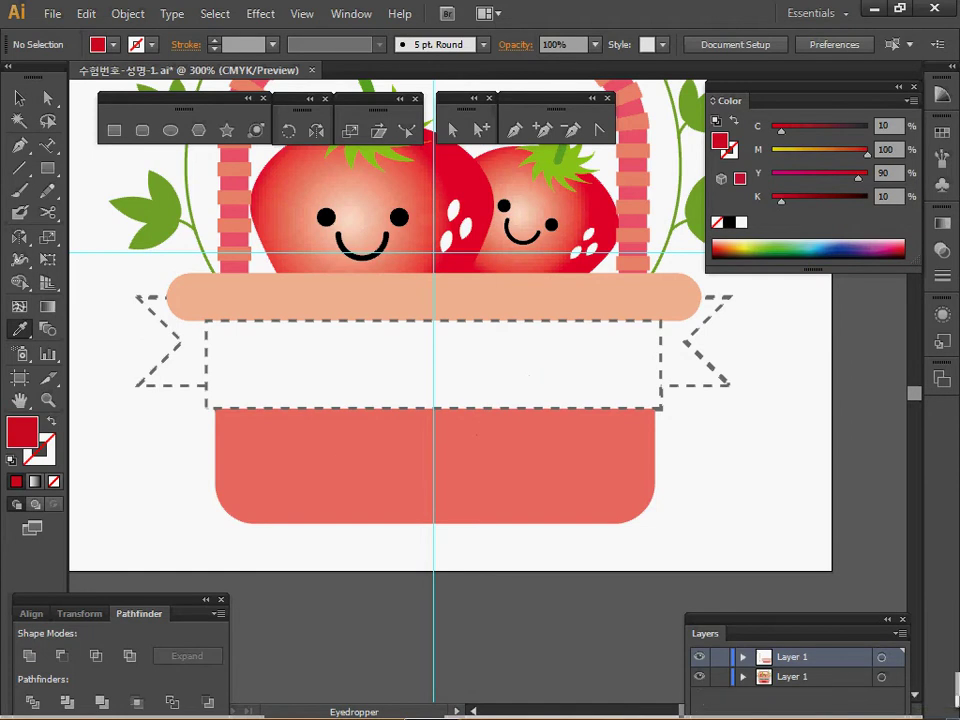
- Draw a small dark red square with no stroke on the left part of the basket body
{"action": "left_click", "coordinate": [367, 454], "text": "ctrl"}
{"action": "key", "text": "ctrl+equal"}
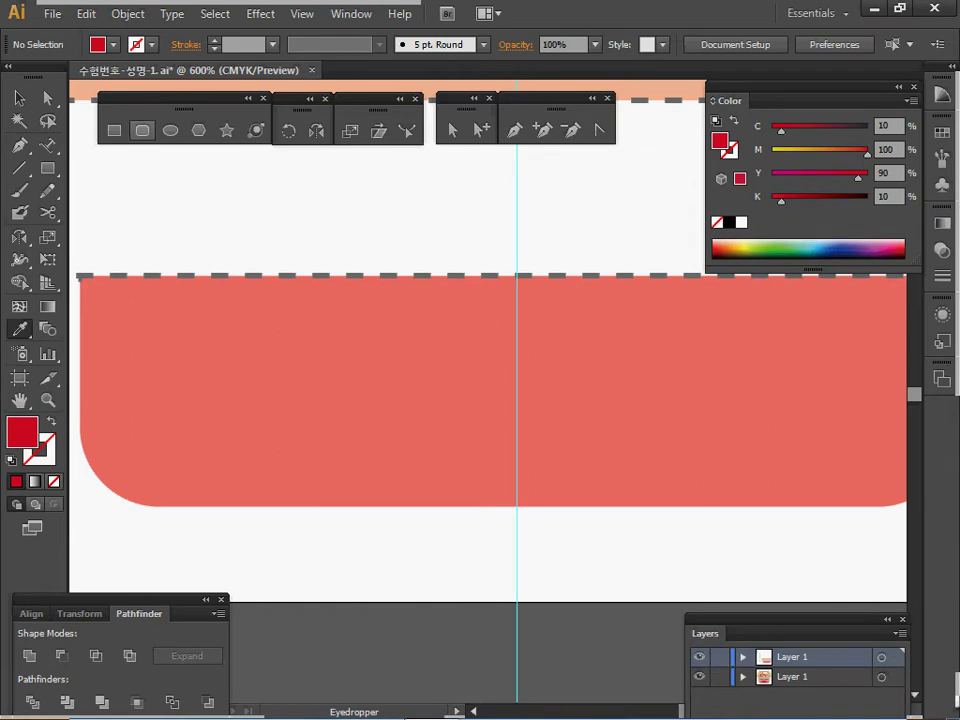
{"action": "key", "text": "m"}
{"action": "left_click_drag", "start_coordinate": [253, 323], "coordinate": [315, 384]}
{"action": "key", "text": "v"}
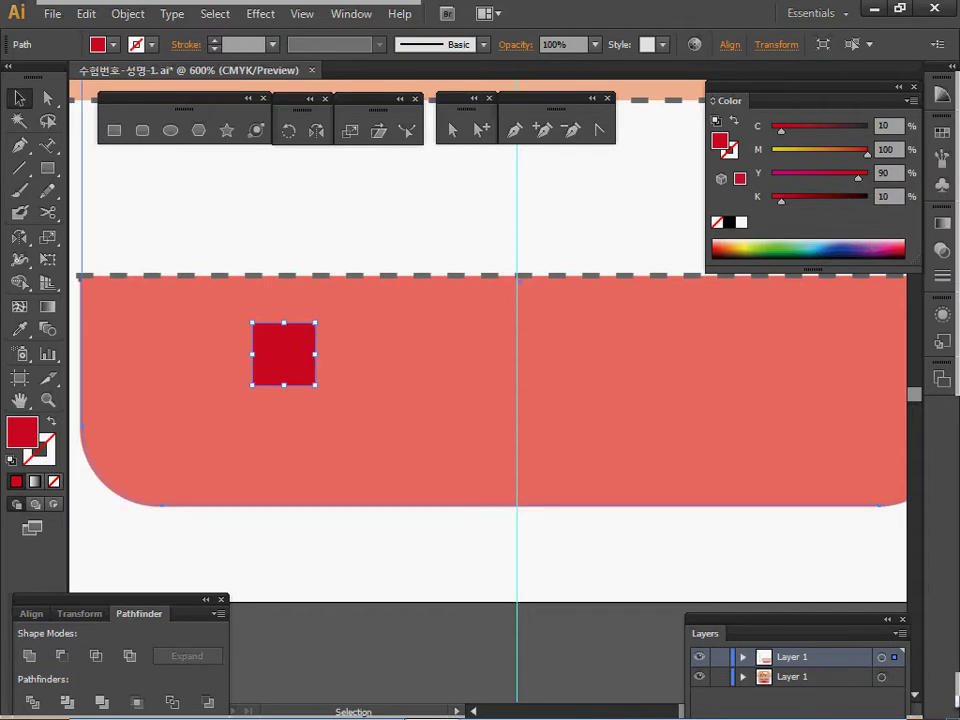
- Rotate the dark red square 45° about its centre into a diamond
{"action": "left_click_drag", "start_coordinate": [410, 420], "coordinate": [378, 401]}
{"action": "left_click", "coordinate": [284, 354]}
{"action": "left_click_drag", "start_coordinate": [319, 318], "coordinate": [336, 355]}
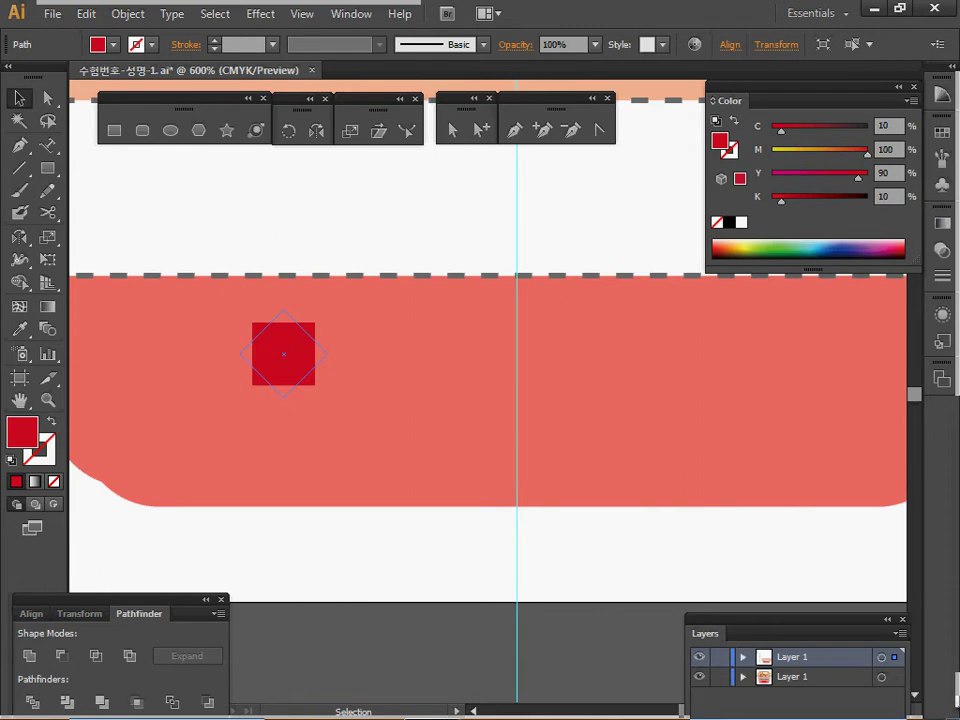
{"action": "left_click_drag", "start_coordinate": [284, 400], "coordinate": [284, 400]}
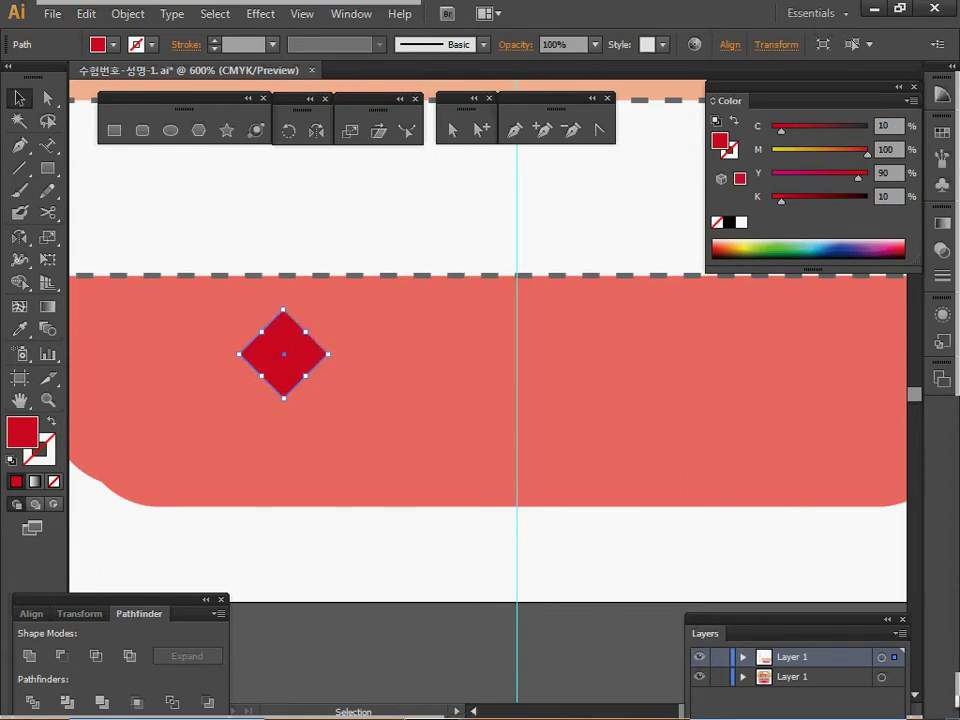
- Move and shrink the diamond onto the first diamond of the reference's upper row, and lock the reference layer
{"action": "key", "text": "ctrl+y"}
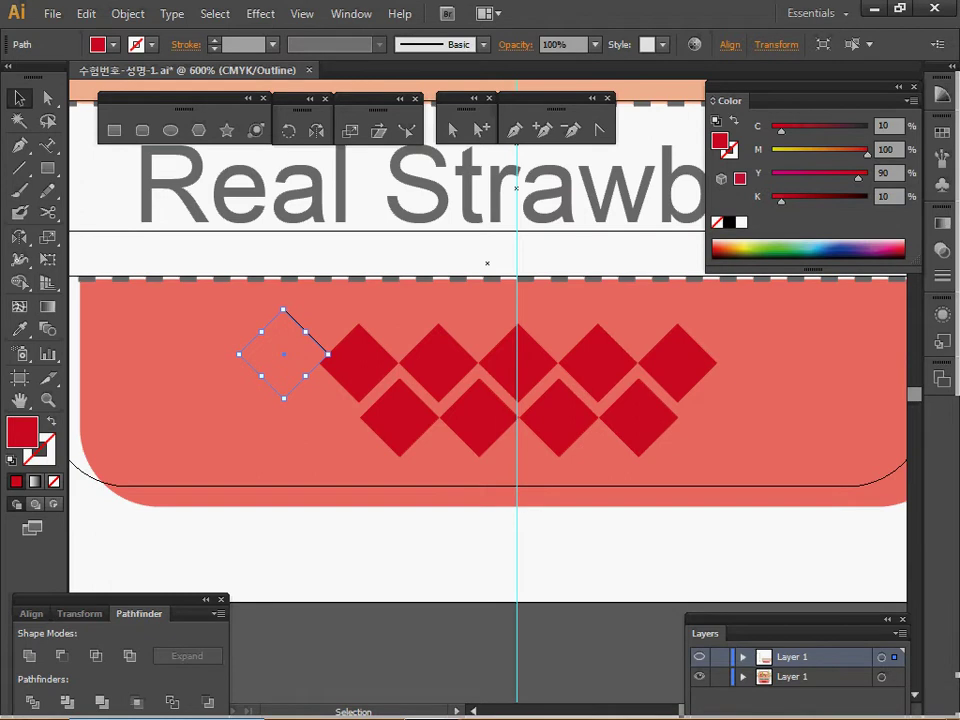
{"action": "left_click_drag", "start_coordinate": [283, 309], "coordinate": [359, 363]}
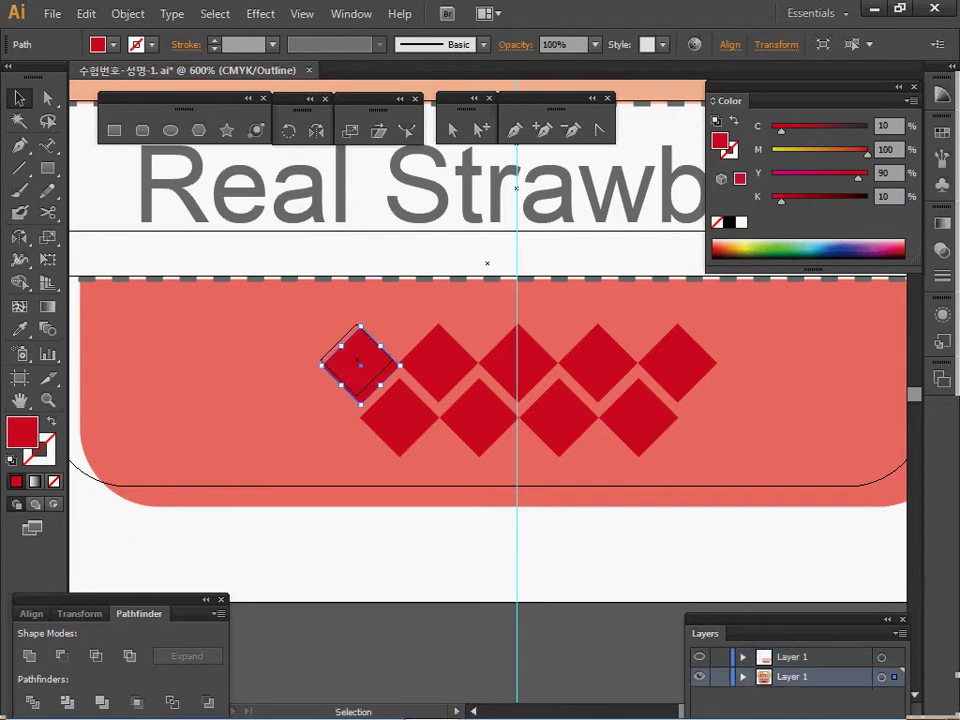
{"action": "key", "text": "a"}
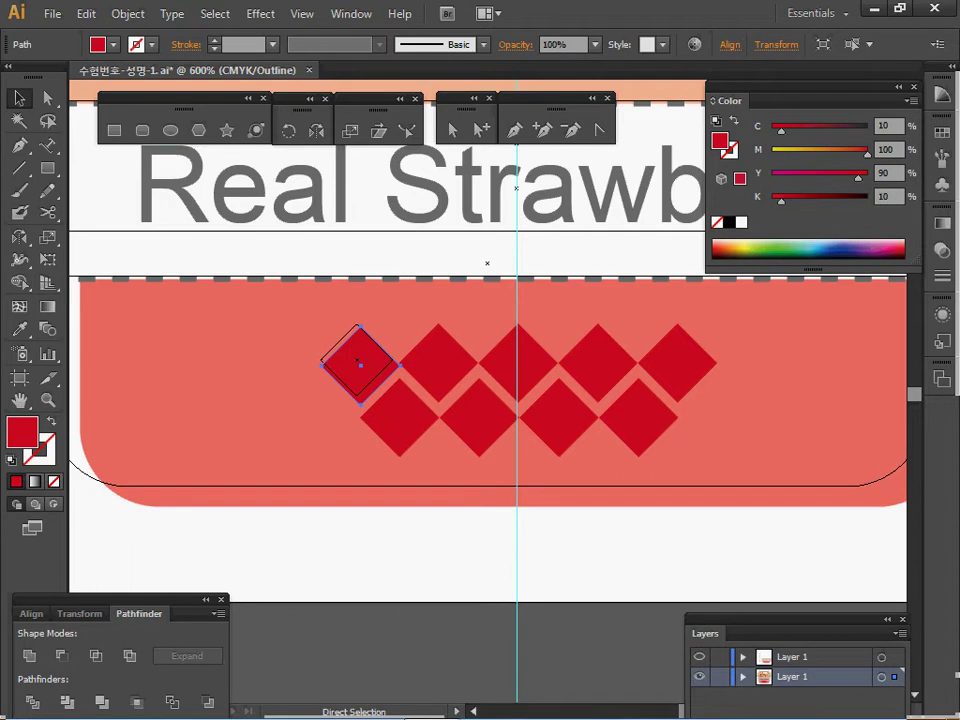
{"action": "key", "text": "ctrl+2"}
- Fine-tune the diamond's position and size over the first reference diamond
{"action": "left_click_drag", "start_coordinate": [357, 360], "coordinate": [361, 369]}
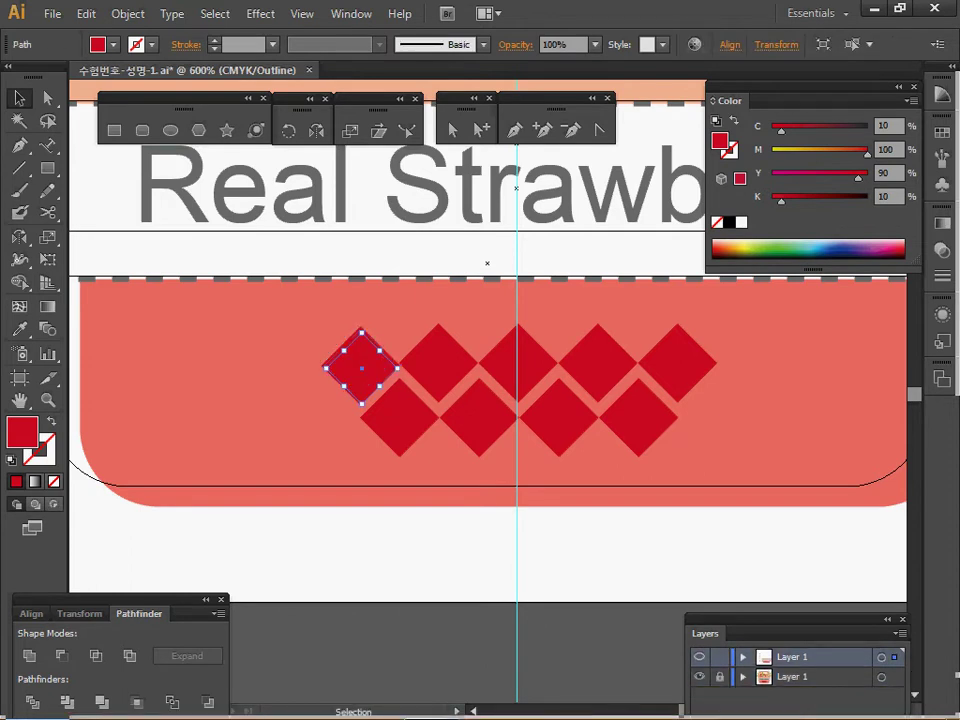
{"action": "key", "text": "Up"}
{"action": "key", "text": "Left"}
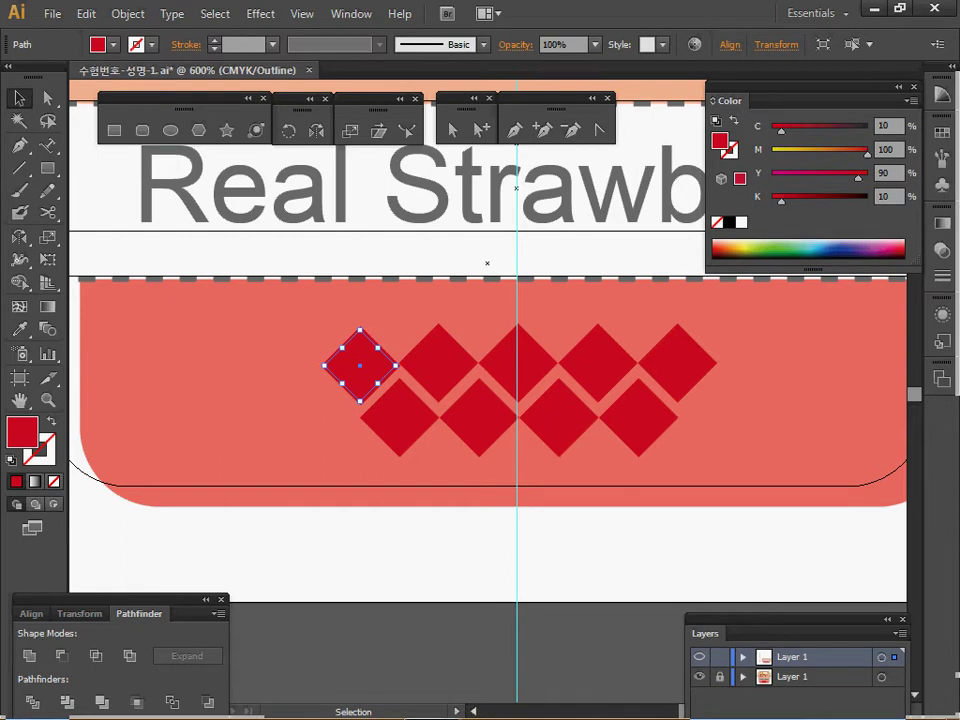
{"action": "left_click", "coordinate": [360, 366], "text": "shift"}
{"action": "left_click", "coordinate": [360, 366], "text": "shift"}
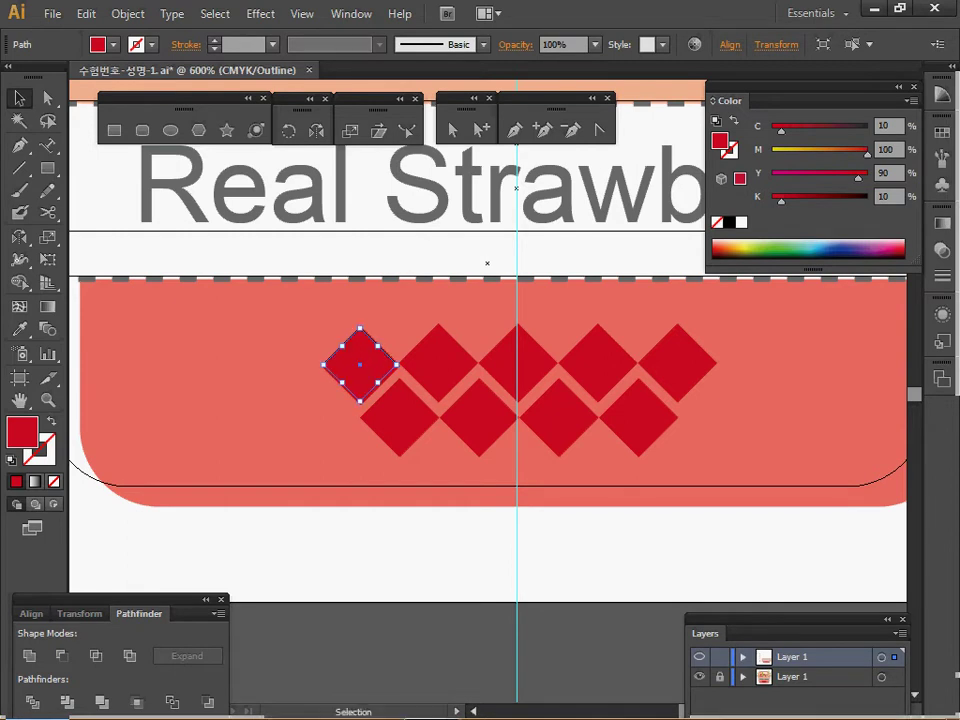
- Duplicate the diamond horizontally at equal spacing to make a row of five matching the reference
{"action": "left_click_drag", "start_coordinate": [360, 366], "coordinate": [438, 364]}
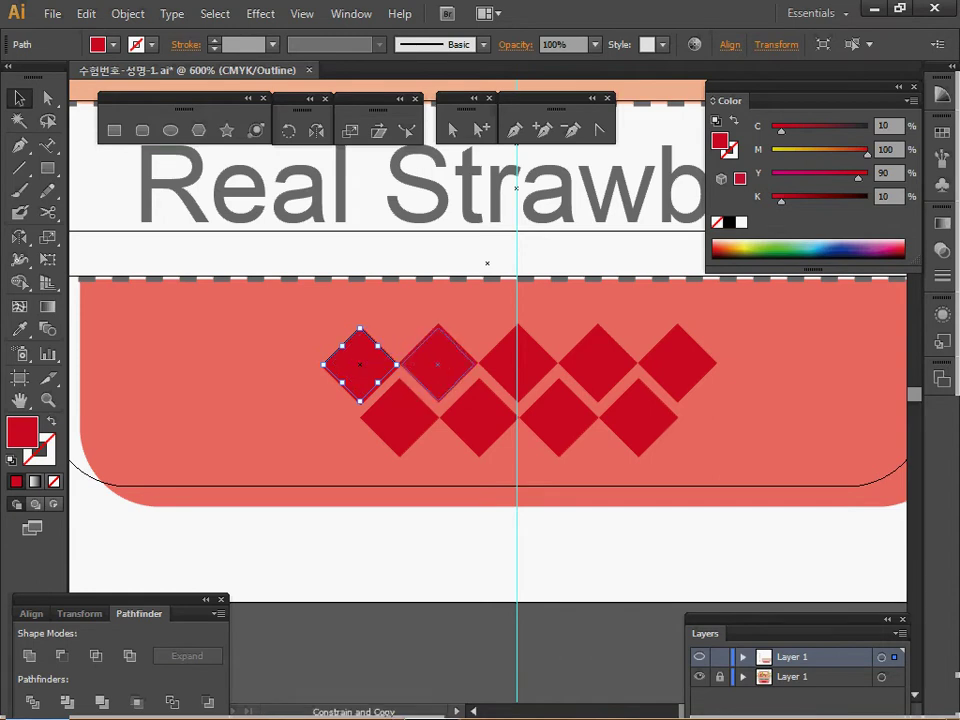
{"action": "left_click_drag", "start_coordinate": [438, 364], "coordinate": [438, 364]}
{"action": "key", "text": "ctrl+d"}
{"action": "key", "text": "ctrl+d"}
{"action": "key", "text": "ctrl+d"}
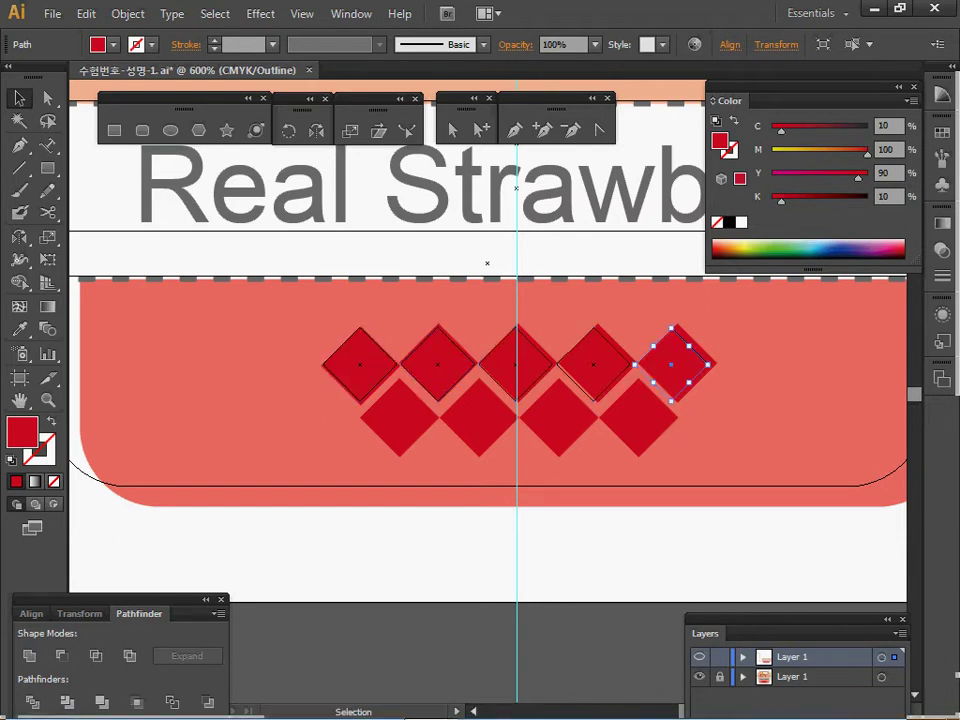
- Copy the four right-hand diamonds down and to the left to form a staggered second row, viewing only the drawing layer in preview
{"action": "key", "text": "ctrl+y"}
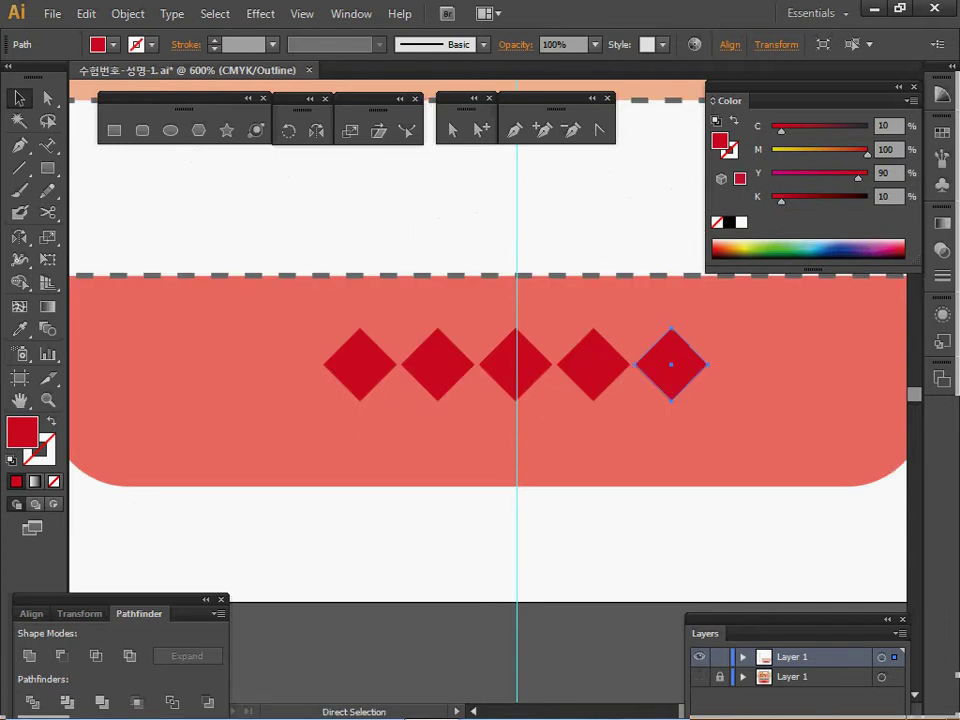
{"action": "left_click", "coordinate": [438, 365]}
{"action": "left_click", "coordinate": [516, 365], "text": "shift"}
{"action": "left_click", "coordinate": [594, 365], "text": "shift"}
{"action": "left_click", "coordinate": [671, 365], "text": "shift"}
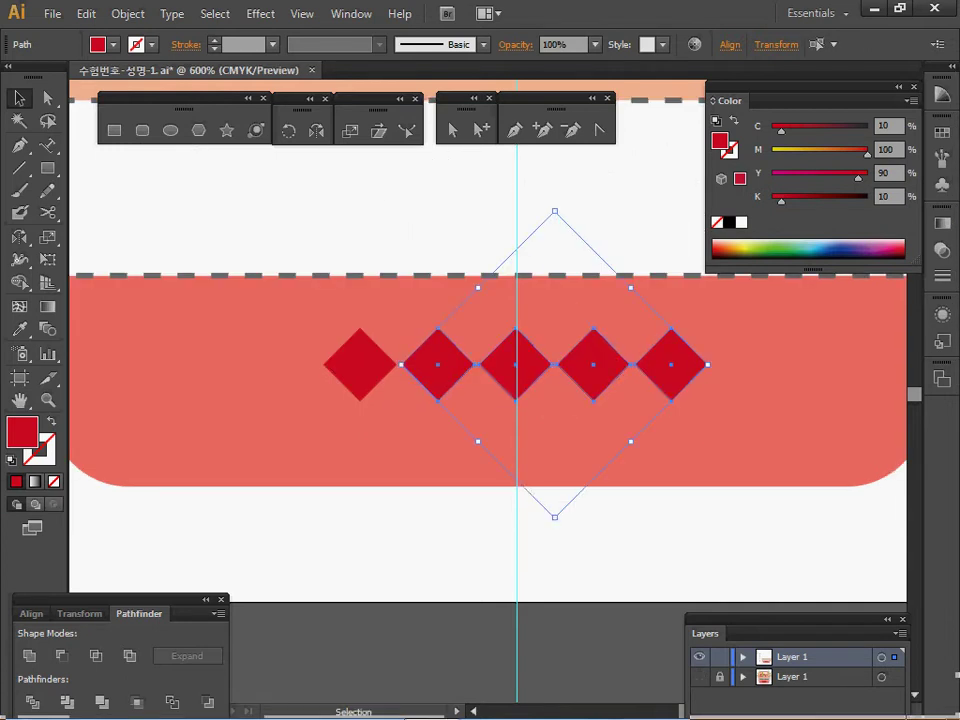
{"action": "left_click_drag", "start_coordinate": [671, 365], "coordinate": [625, 419]}
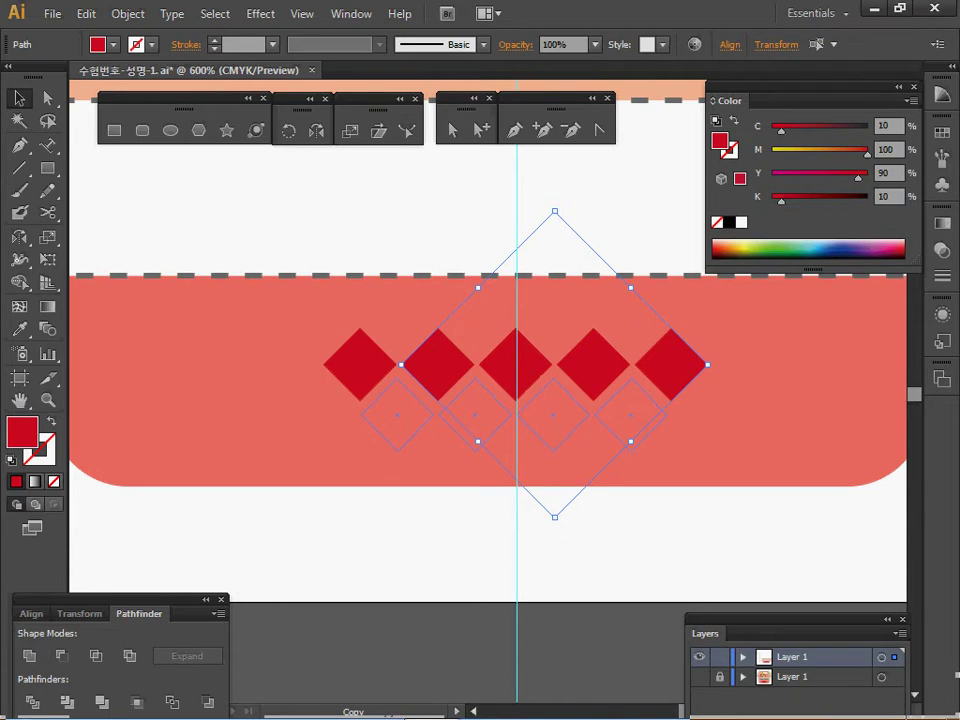
{"action": "left_click_drag", "start_coordinate": [475, 414], "coordinate": [475, 414]}
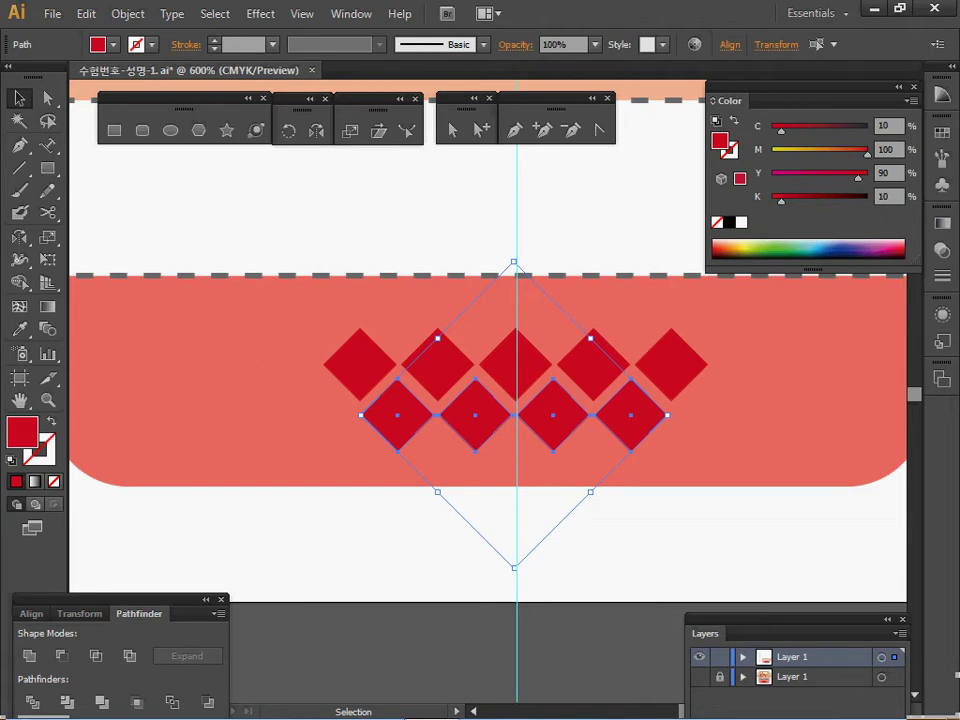
- Select both rows of red diamonds and nudge them horizontally until they are centred on the vertical guide
{"action": "left_click", "coordinate": [360, 365], "text": "shift"}
{"action": "left_click", "coordinate": [438, 365], "text": "shift"}
{"action": "left_click", "coordinate": [516, 365], "text": "shift"}
{"action": "left_click", "coordinate": [594, 365], "text": "shift"}
{"action": "left_click", "coordinate": [671, 365], "text": "shift"}
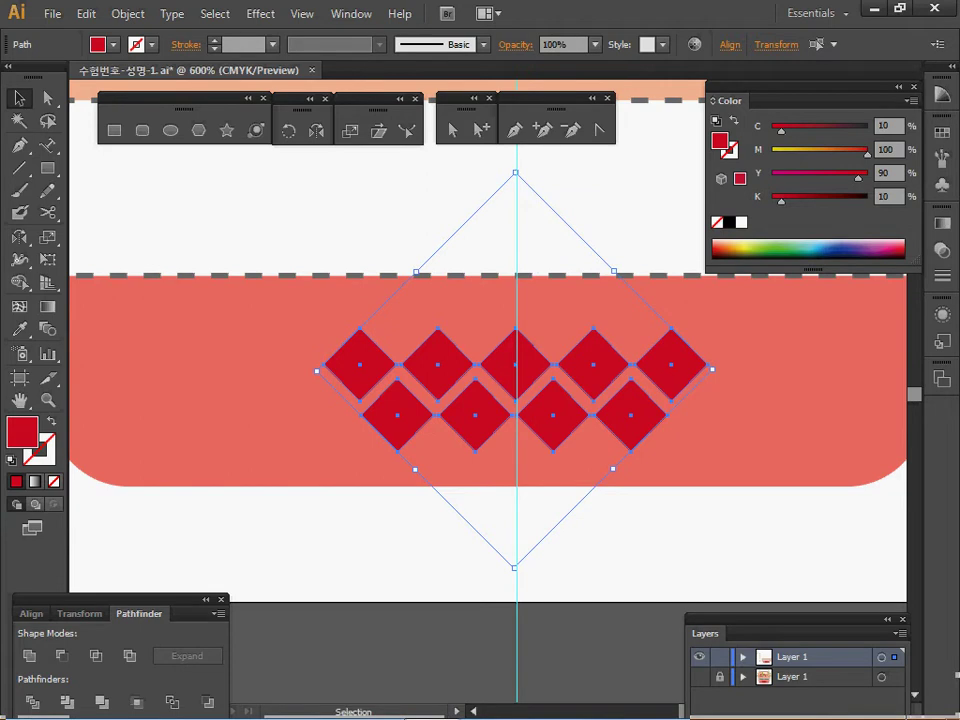
{"action": "key", "text": "Right"}
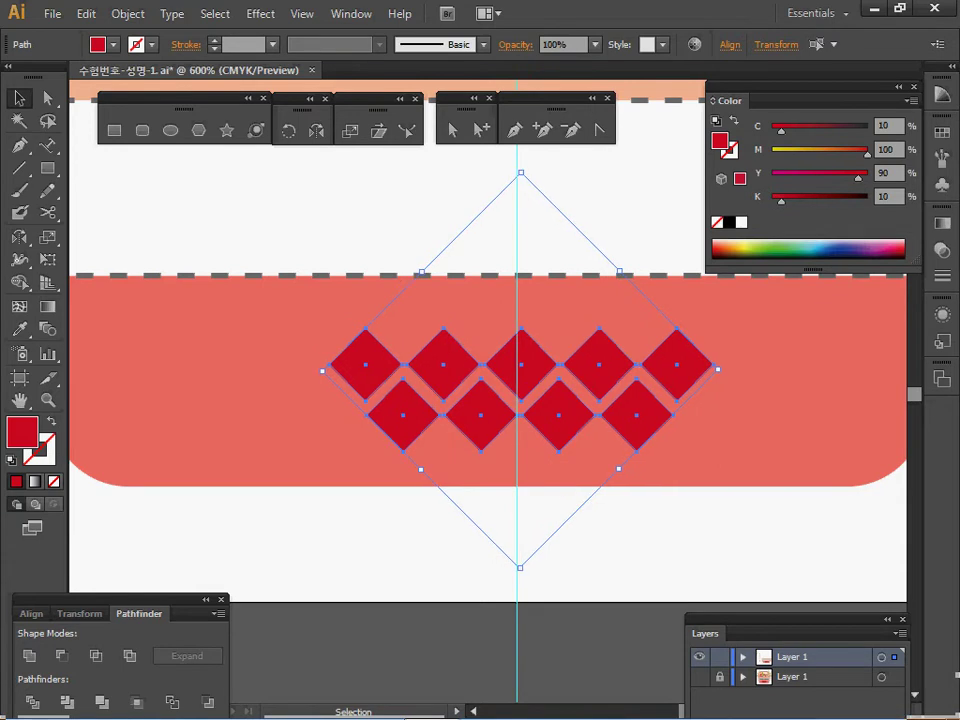
{"action": "key", "text": "Left"}
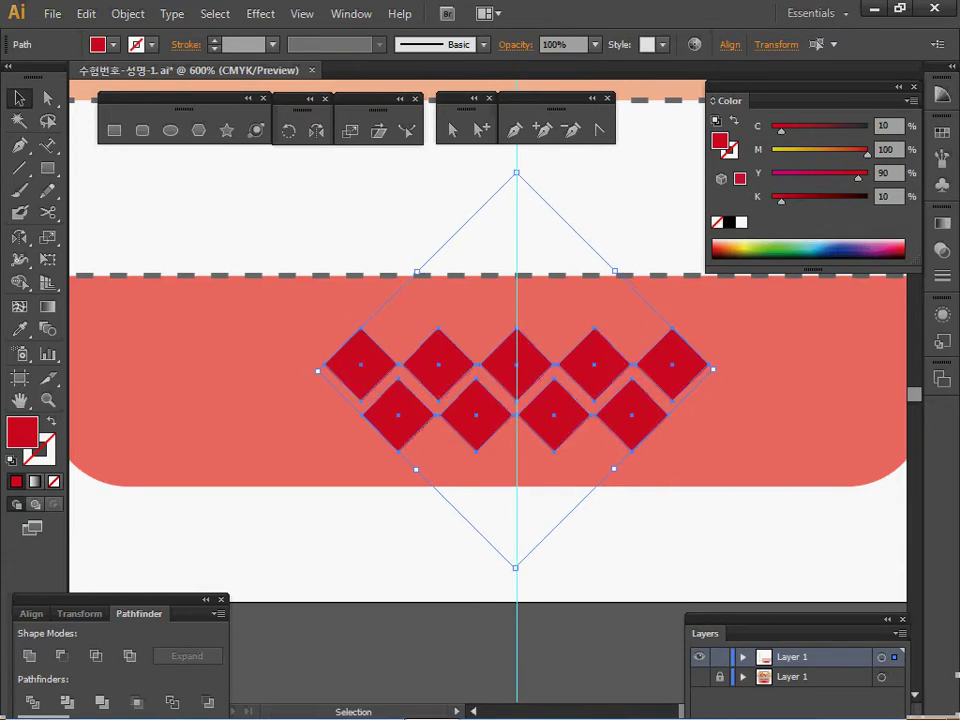
{"action": "key", "text": "a"}
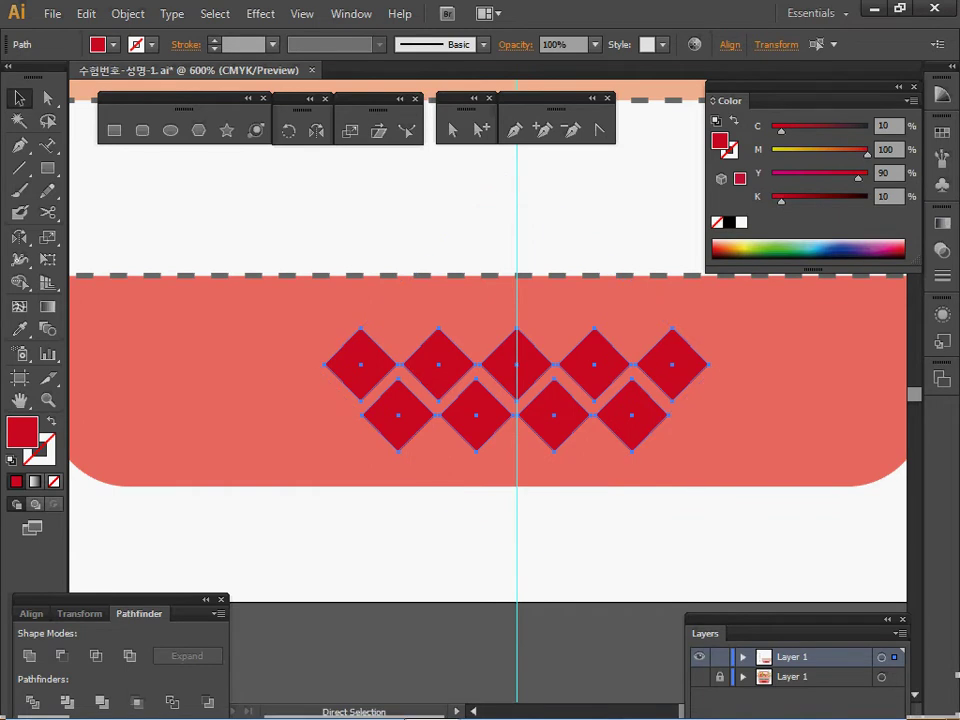
{"action": "key", "text": "v"}
{"action": "left_click", "coordinate": [301, 13]}
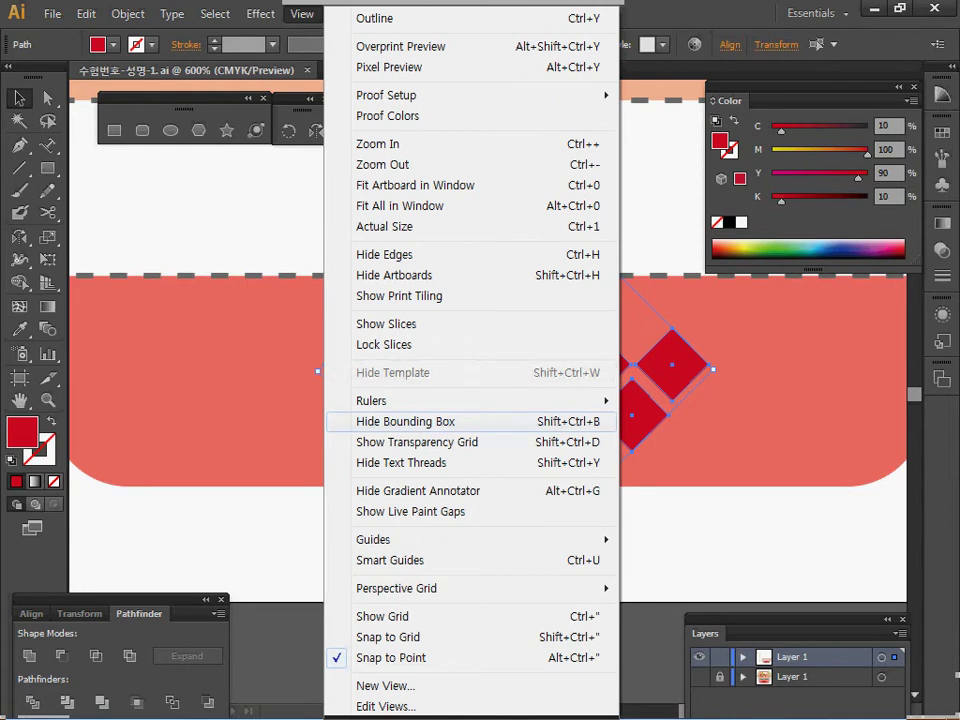
{"action": "left_click", "coordinate": [380, 143]}
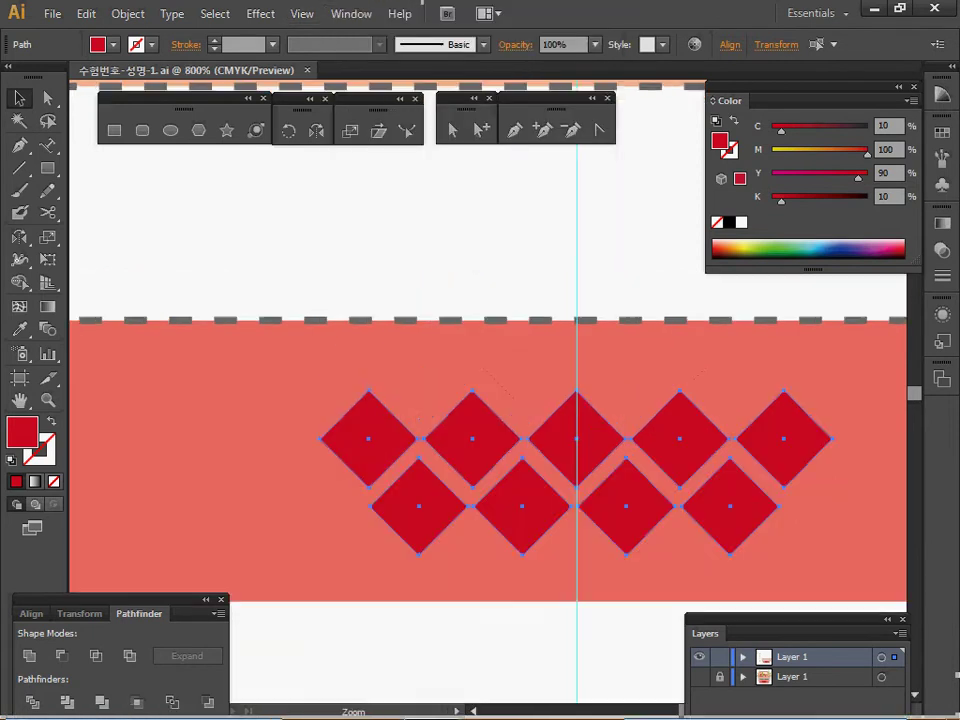
{"action": "key", "text": "ctrl+minus"}
{"action": "key", "text": "ctrl+minus"}
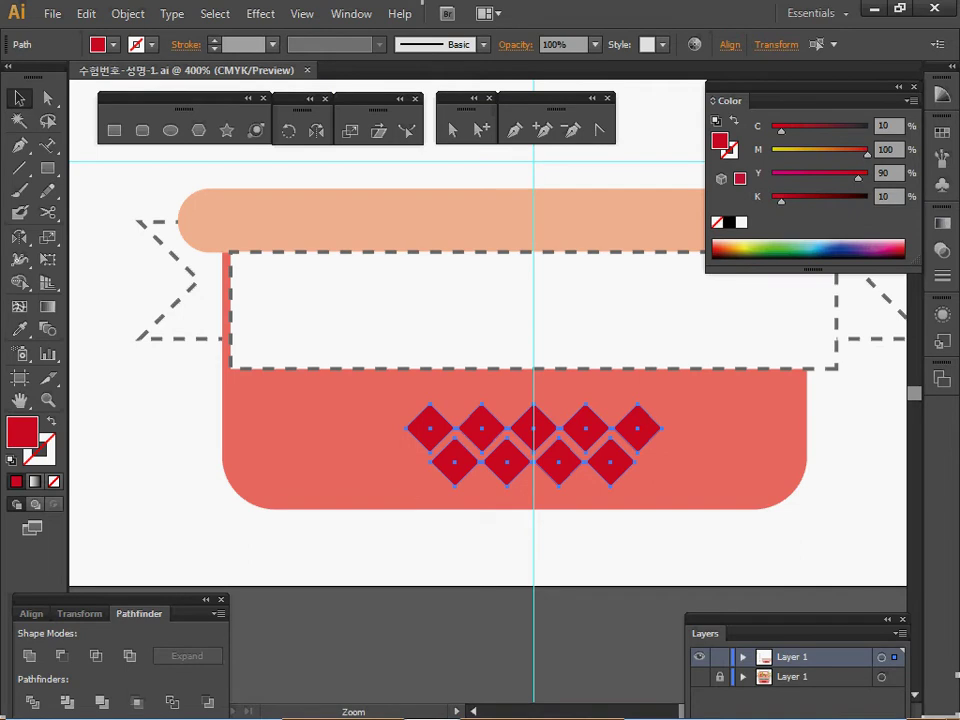
- Shift the ribbon's white dashed rectangle horizontally to sit slightly left of the vertical centre guide
{"action": "left_click", "coordinate": [577, 351], "text": "ctrl+alt"}
{"action": "left_click", "coordinate": [570, 355]}
{"action": "left_click_drag", "start_coordinate": [570, 355], "coordinate": [553, 354]}
{"action": "left_click_drag", "start_coordinate": [553, 354], "coordinate": [566, 354]}
{"action": "key", "text": "Left"}
{"action": "key", "text": "Left"}
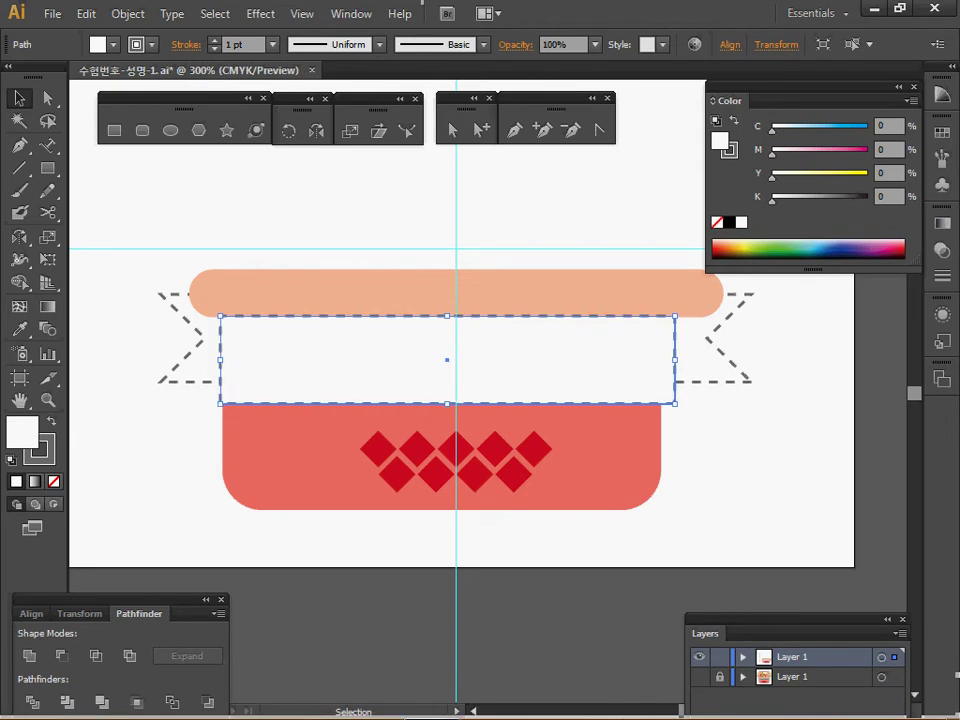
- Group all nine red diamonds into one object
{"action": "left_click", "coordinate": [356, 532]}
{"action": "mouse_move", "coordinate": [356, 530]}
{"action": "left_mouse_down"}
{"action": "mouse_move", "coordinate": [472, 470]}
{"action": "mouse_move", "coordinate": [547, 452]}
{"action": "left_mouse_up"}
{"action": "left_click", "coordinate": [590, 463], "text": "shift"}
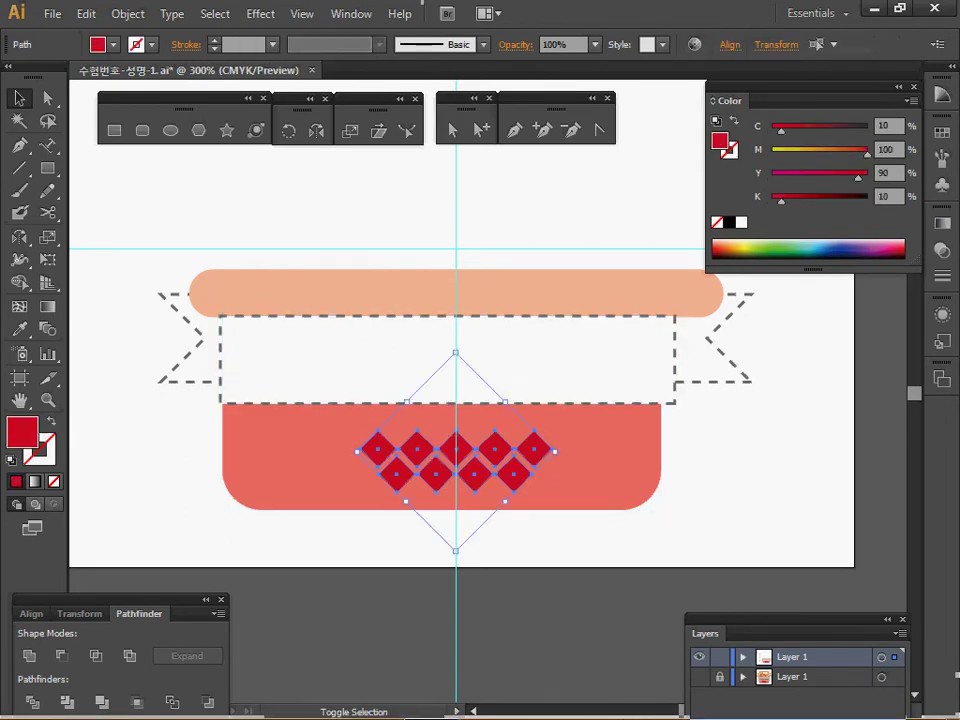
{"action": "key", "text": "ctrl+g"}
- Align the basket body, rim, ribbon pieces and diamond group on their horizontal centres, and clear the selection
{"action": "left_click_drag", "start_coordinate": [386, 546], "coordinate": [492, 255]}
{"action": "left_click", "coordinate": [80, 614]}
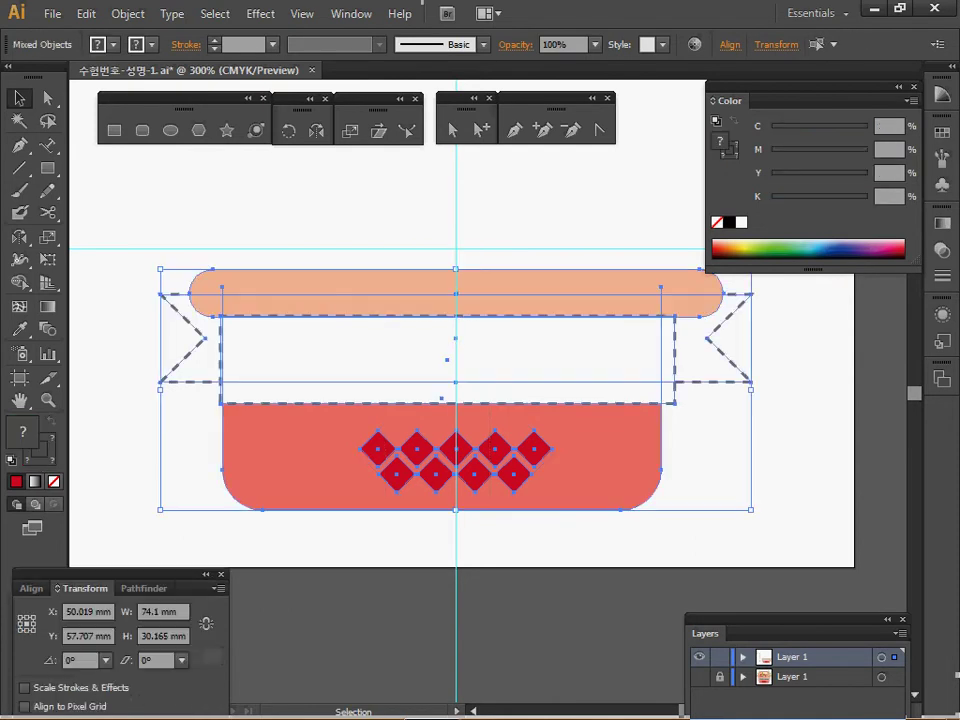
{"action": "left_click", "coordinate": [31, 588]}
{"action": "left_click", "coordinate": [63, 649]}
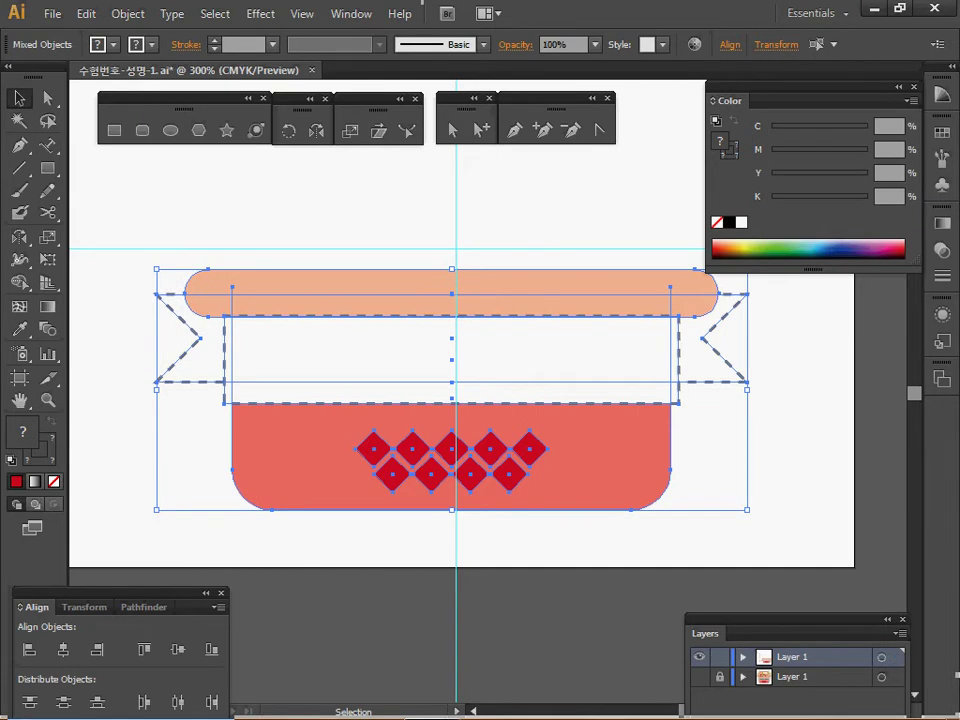
{"action": "key", "text": "ctrl+shift+a"}
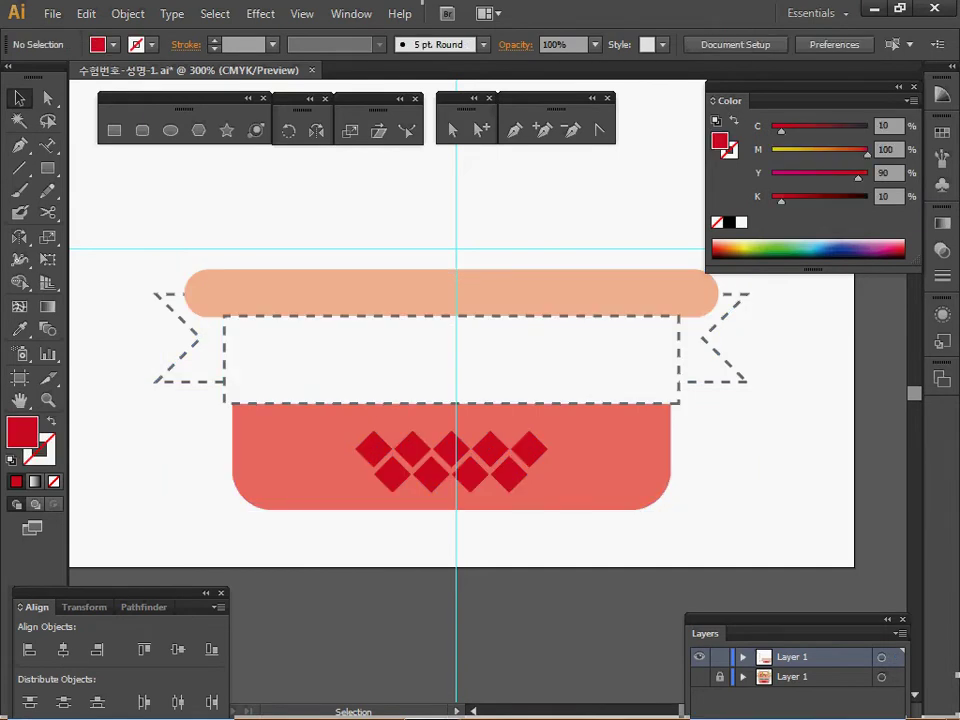
- Create a rounded rectangle above the basket, 50 mm wide and 45 mm high with a 13 mm corner radius
{"action": "key", "text": "space"}
{"action": "left_click_drag", "start_coordinate": [480, 400], "coordinate": [478, 546]}
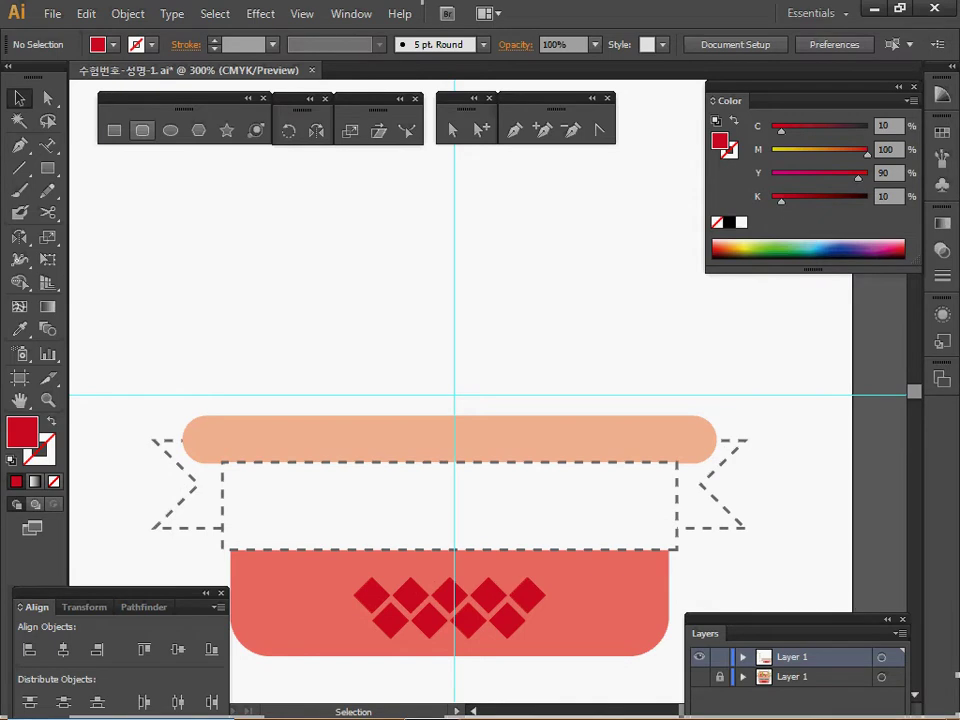
{"action": "left_click", "coordinate": [142, 130]}
{"action": "left_click", "coordinate": [303, 357]}
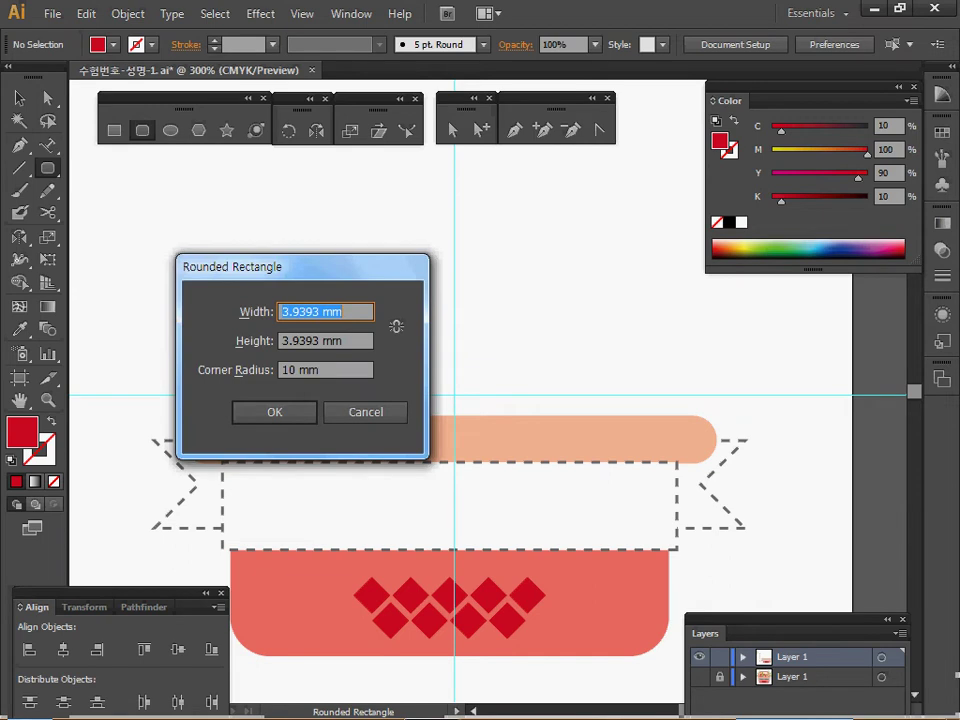
{"action": "type", "text": "50"}
{"action": "key", "text": "Tab"}
{"action": "type", "text": "45"}
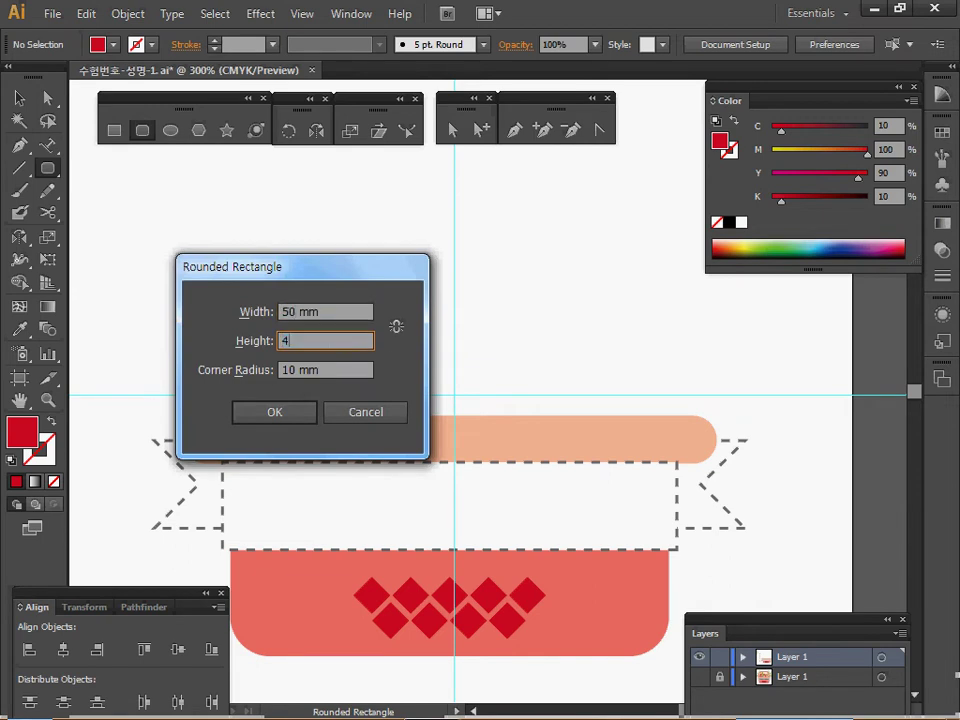
{"action": "key", "text": "Tab"}
{"action": "type", "text": "13"}
{"action": "key", "text": "Tab"}
{"action": "key", "text": "Return"}
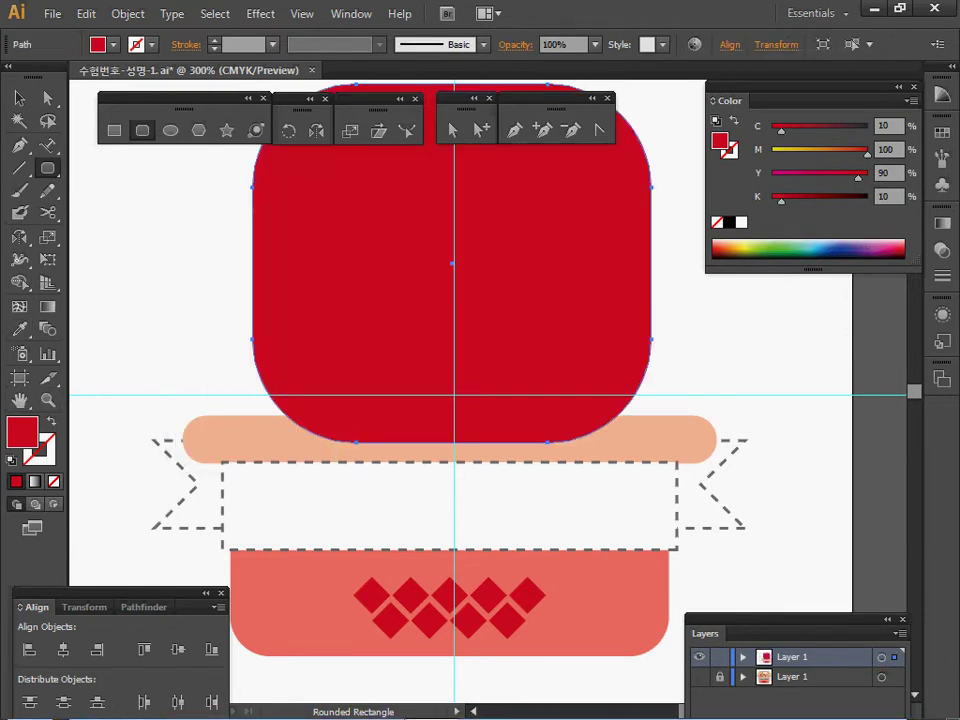
- Swap the rounded rectangle's red fill to its stroke and move the shape down so it overlaps the rim and ribbon
{"action": "key", "text": "shift+x"}
{"action": "left_click_drag", "start_coordinate": [460, 294], "coordinate": [445, 314]}
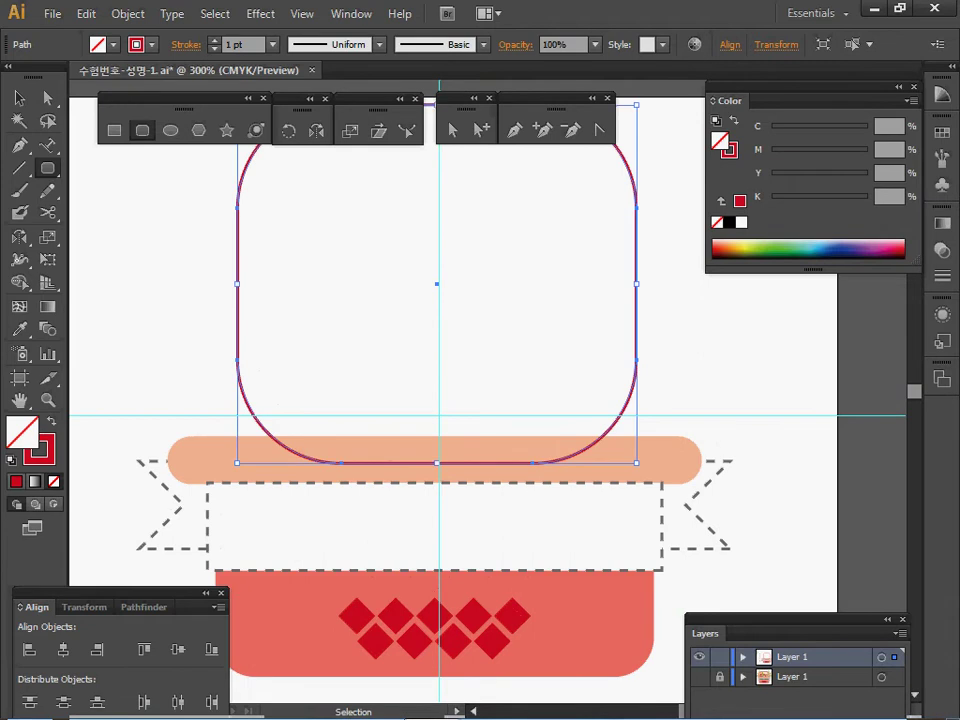
{"action": "left_click_drag", "start_coordinate": [437, 284], "coordinate": [435, 333]}
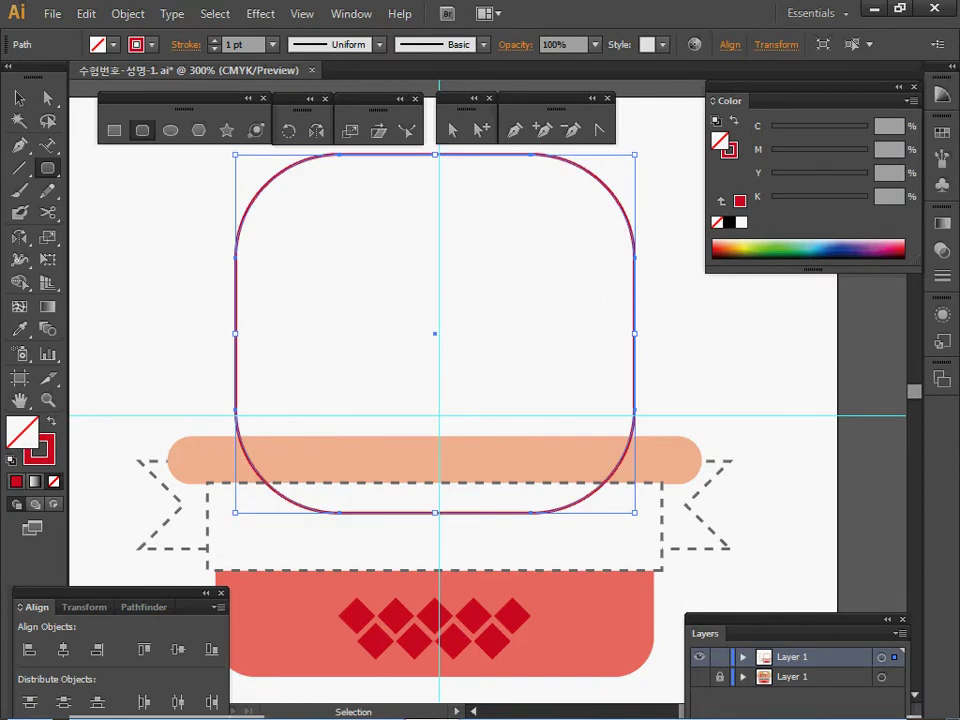
- Show the outlines over the reference and nudge the rounded rectangle onto the centre line of the reference's basket handle
{"action": "key", "text": "ctrl+y"}
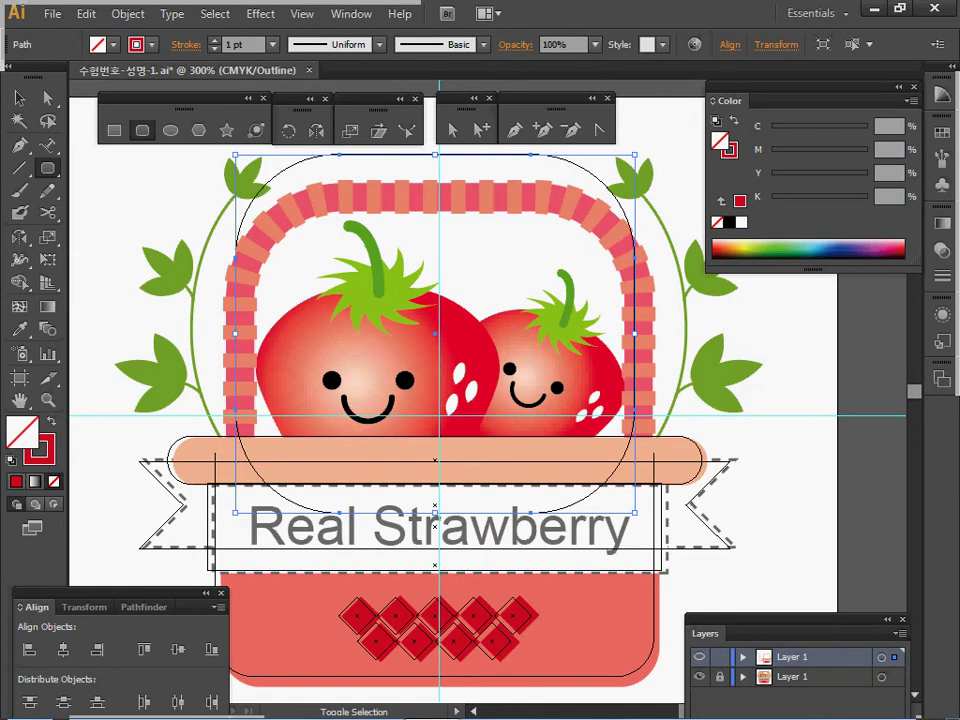
{"action": "key", "text": "shift+Down"}
{"action": "key", "text": "shift+Down"}
{"action": "key", "text": "shift+Down"}
{"action": "key", "text": "shift+Up"}
{"action": "key", "text": "shift+Up"}
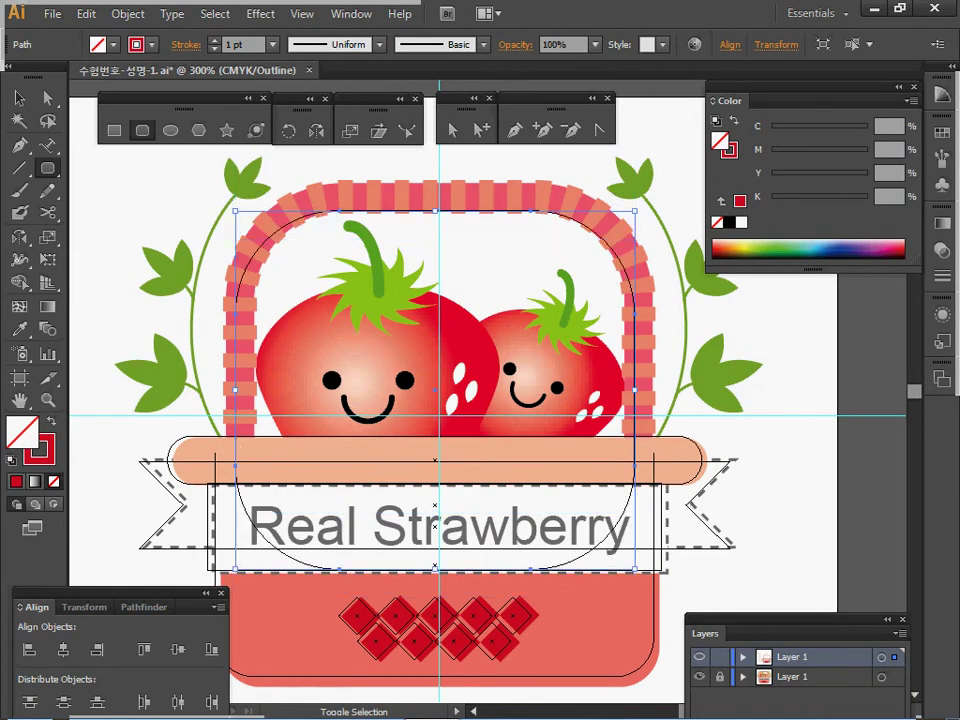
{"action": "key", "text": "Down"}
{"action": "key", "text": "Down"}
{"action": "key", "text": "Down"}
{"action": "key", "text": "Down"}
{"action": "key", "text": "Down"}
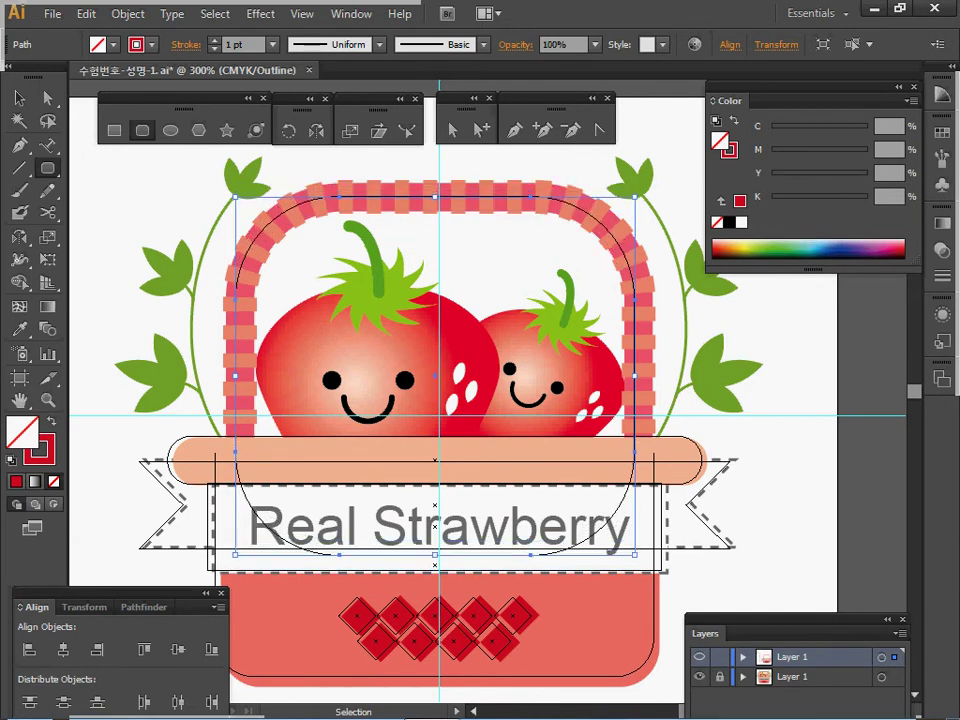
{"action": "key", "text": "Right"}
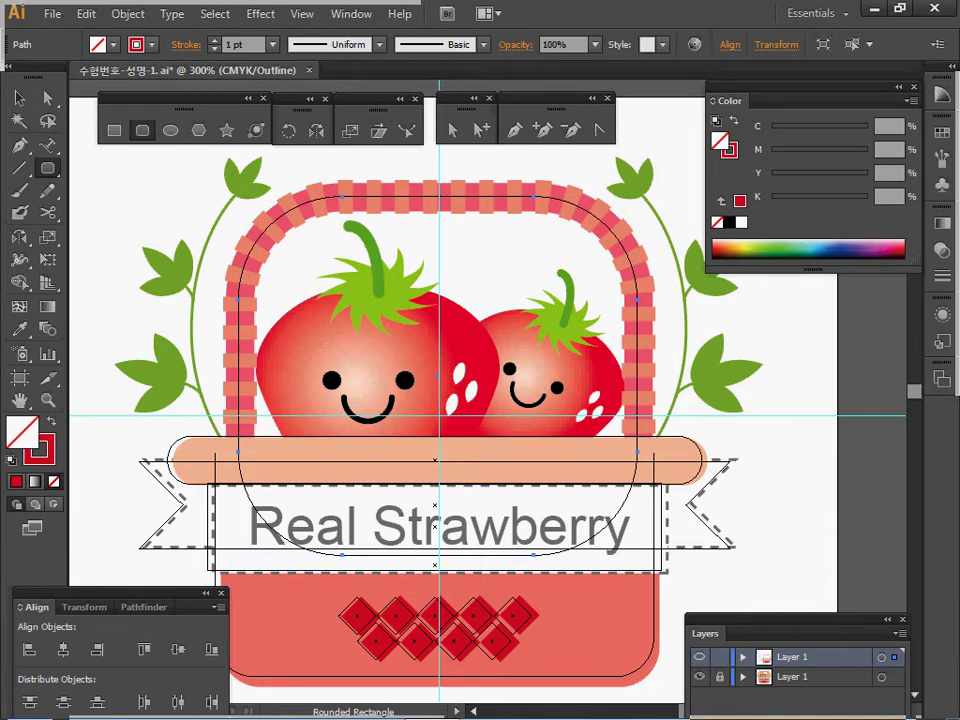
- Hide the reference layer and show only the drawing layer in preview
{"action": "left_click", "coordinate": [699, 657]}
{"action": "left_click", "coordinate": [699, 677]}
{"action": "left_click", "coordinate": [699, 657]}
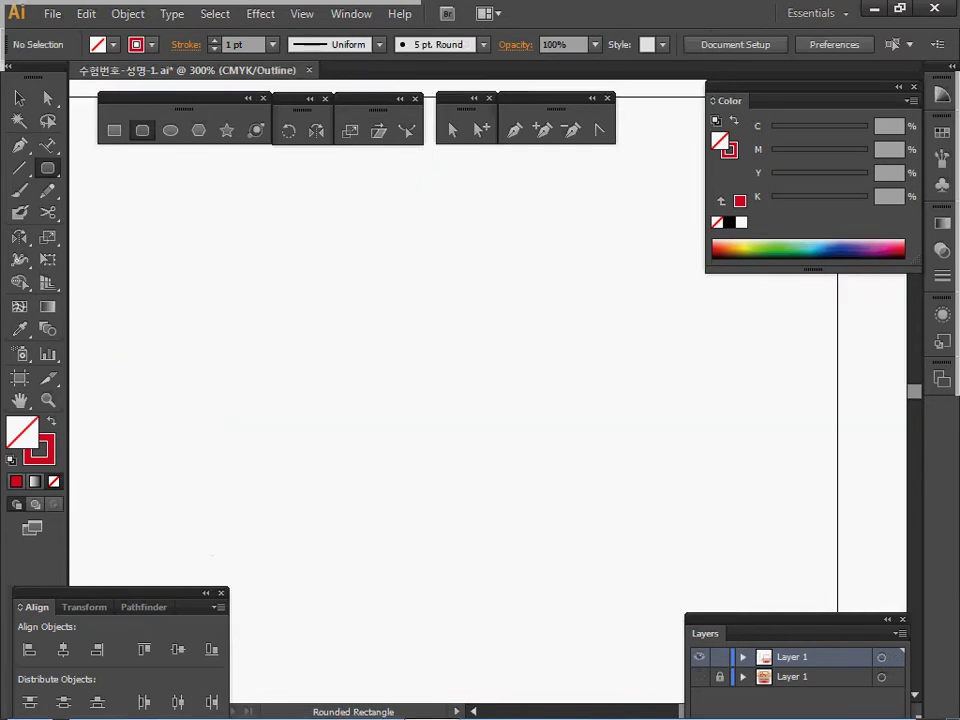
{"action": "key", "text": "ctrl+y"}
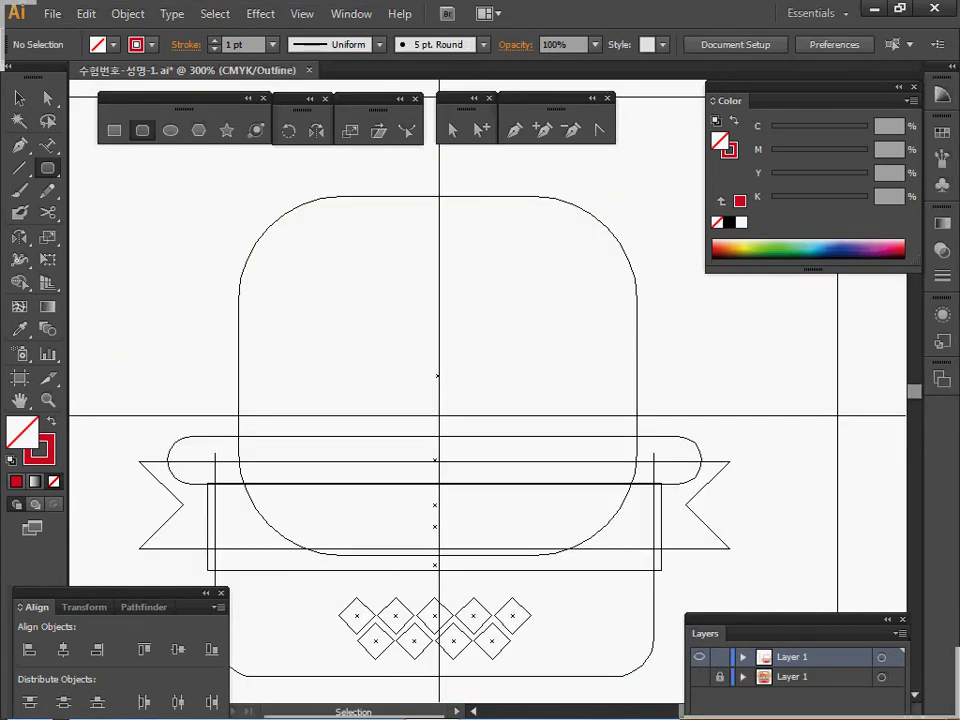
{"action": "key", "text": "ctrl+y"}
- Set the rounded rectangle's stroke weight to 10 pt
{"action": "left_click", "coordinate": [592, 538], "text": "ctrl"}
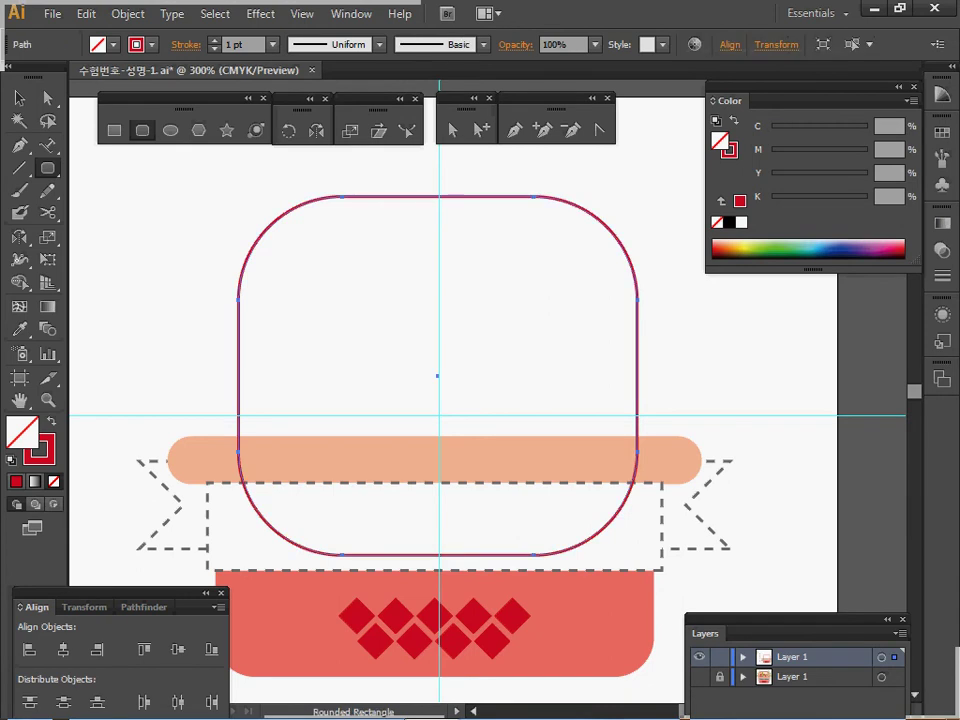
{"action": "key", "text": "ctrl+F10"}
{"action": "left_click", "coordinate": [840, 234]}
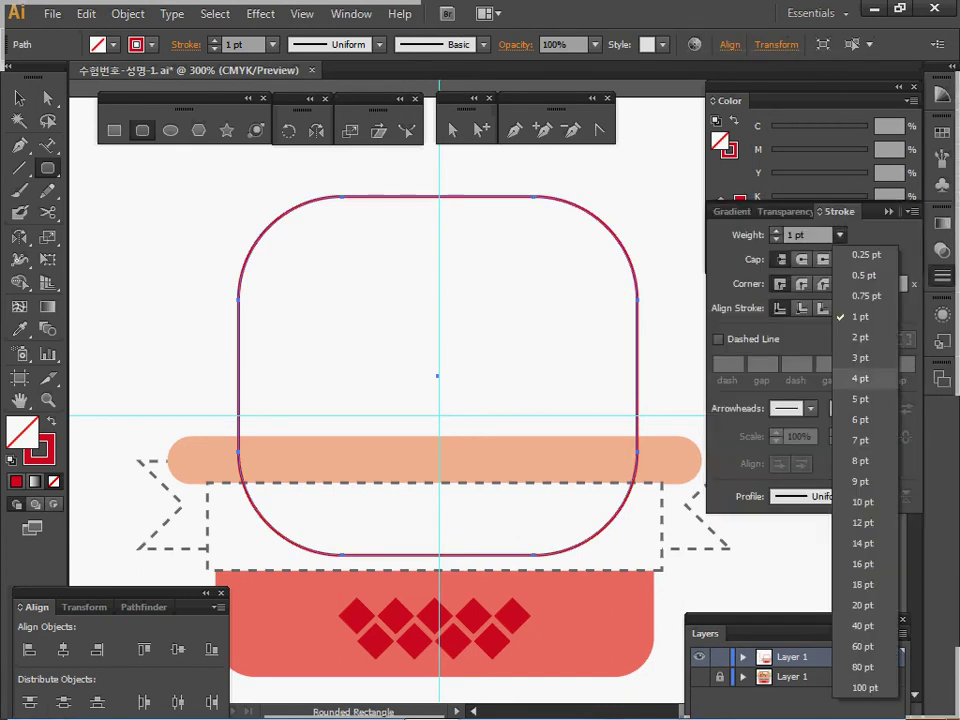
{"action": "left_click", "coordinate": [862, 501]}
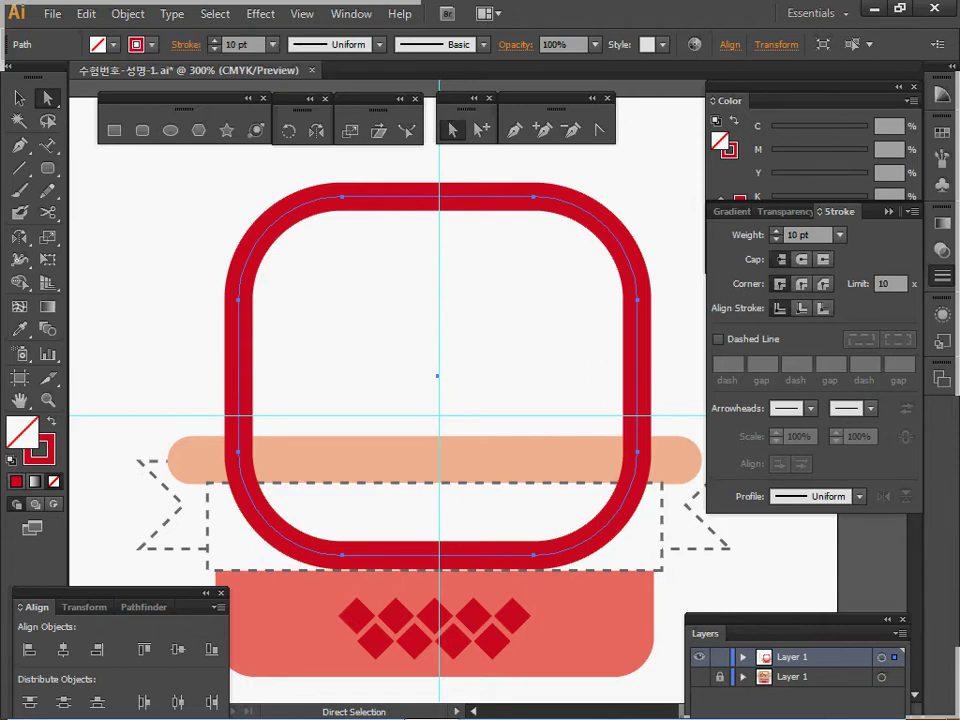
- Delete the rounded rectangle's two bottom anchor points to leave an open arch as the basket handle
{"action": "left_click", "coordinate": [18, 97]}
{"action": "key", "text": "a"}
{"action": "left_click", "coordinate": [342, 555]}
{"action": "left_click", "coordinate": [533, 555], "text": "shift"}
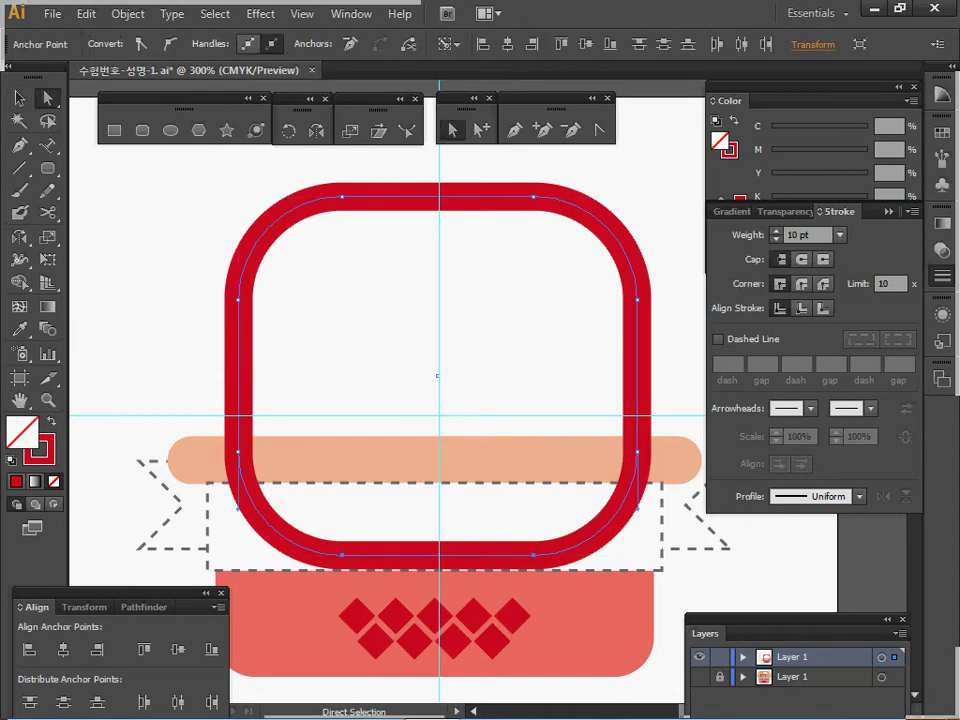
{"action": "key", "text": "Delete"}
{"action": "key", "text": "ctrl+z"}
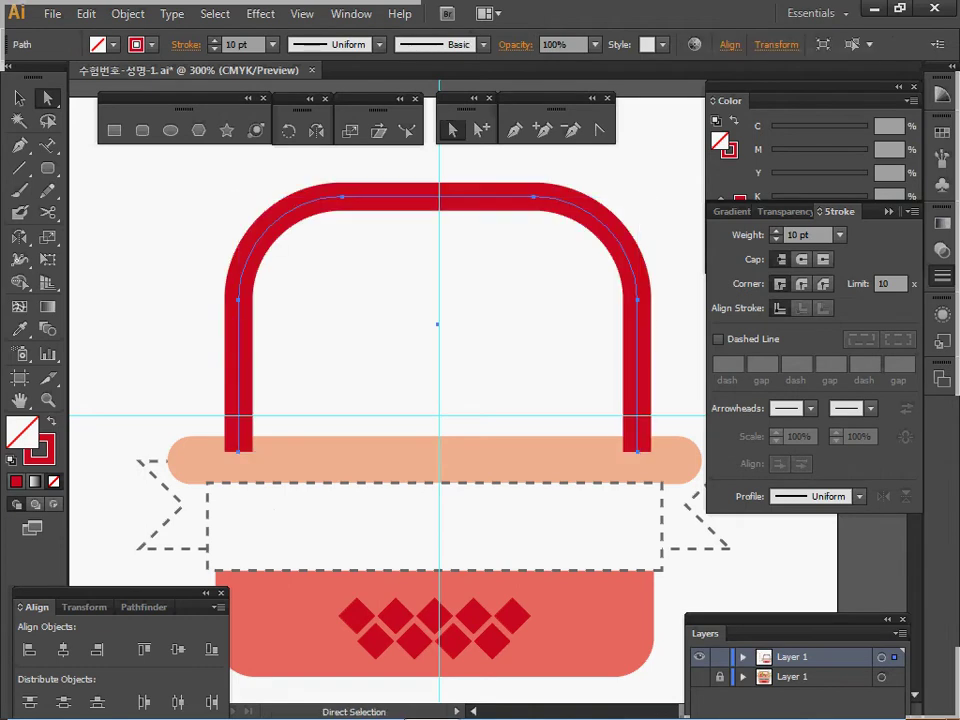
{"action": "right_click", "coordinate": [322, 191]}
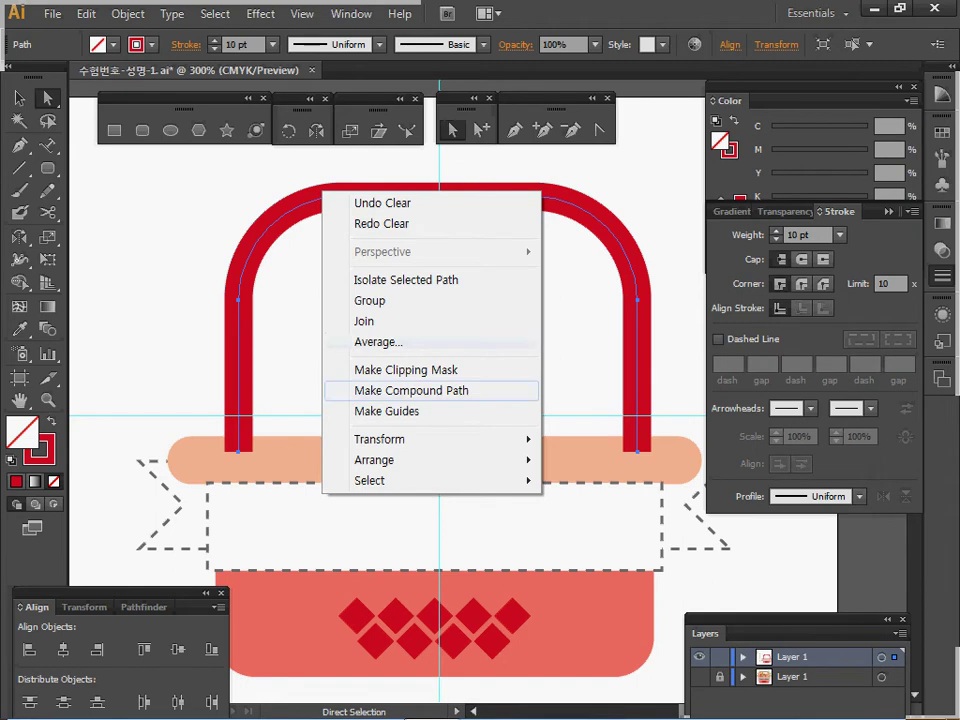
{"action": "key", "text": "Escape"}
{"action": "key", "text": "v"}
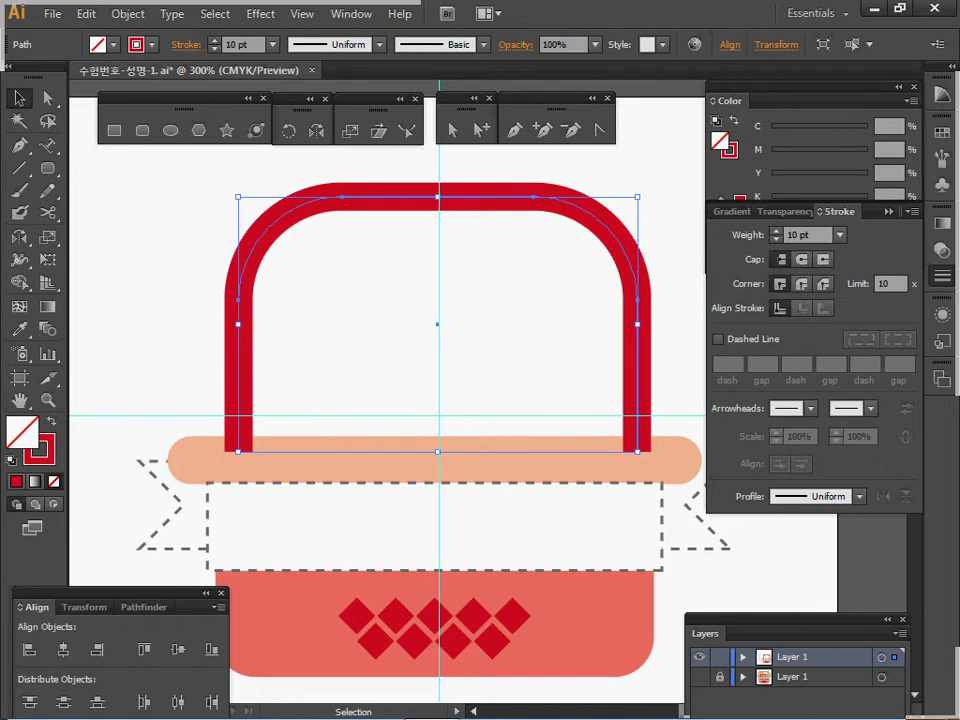
{"action": "left_click_drag", "start_coordinate": [225, 207], "coordinate": [308, 296]}
{"action": "key", "text": "a"}
{"action": "key", "text": "v"}
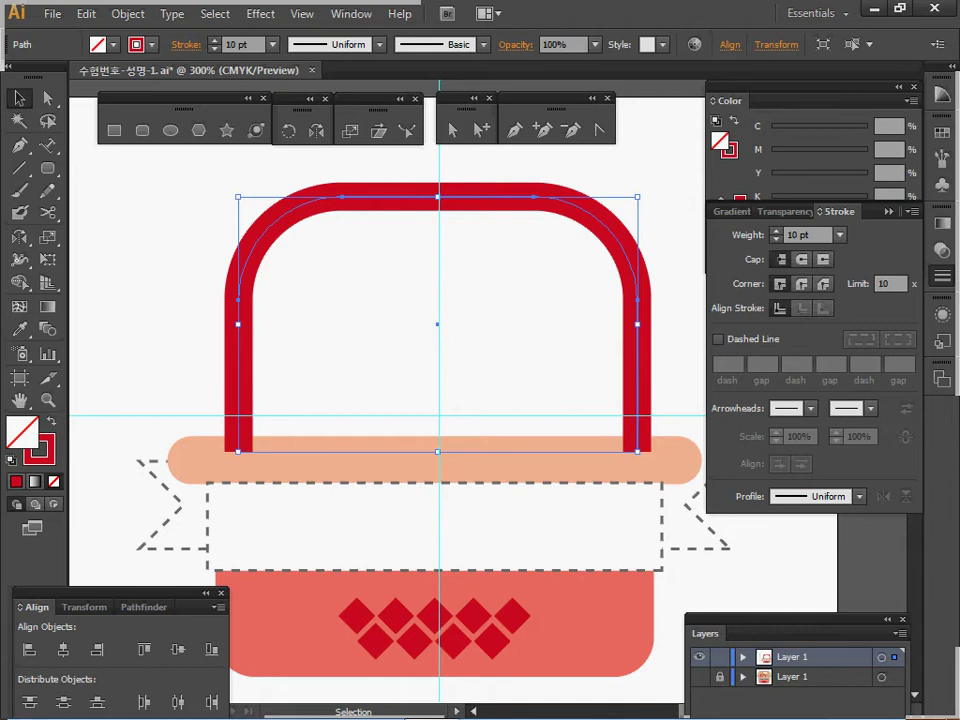
- Outline the handle's stroke into a filled band and paste a copy of the original arch path in front of it
{"action": "left_click", "coordinate": [128, 13]}
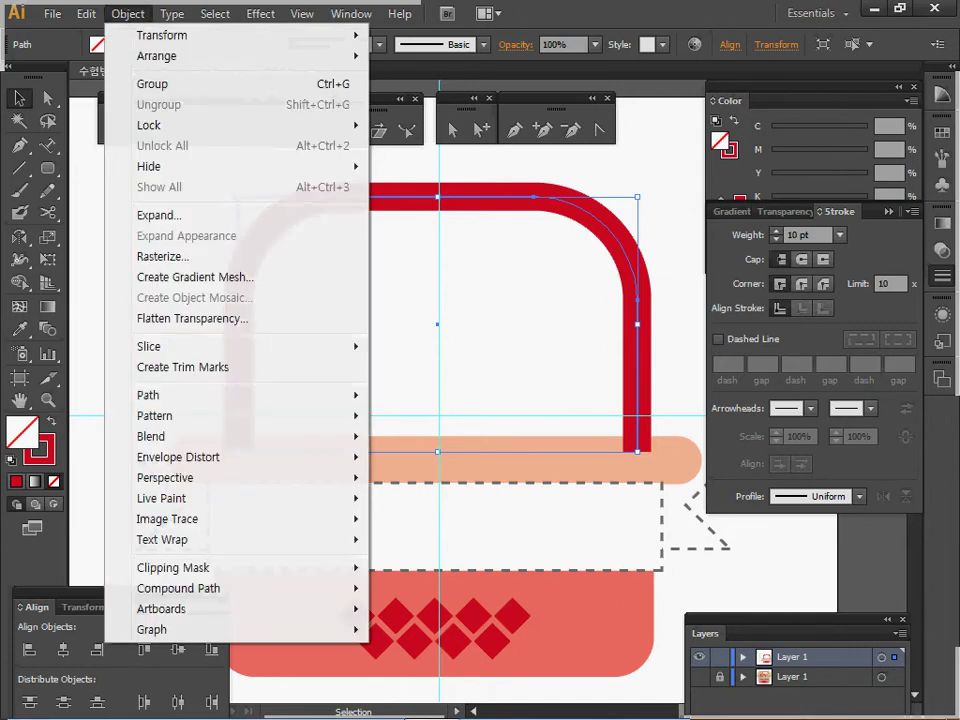
{"action": "mouse_move", "coordinate": [86, 13]}
{"action": "mouse_move", "coordinate": [128, 13]}
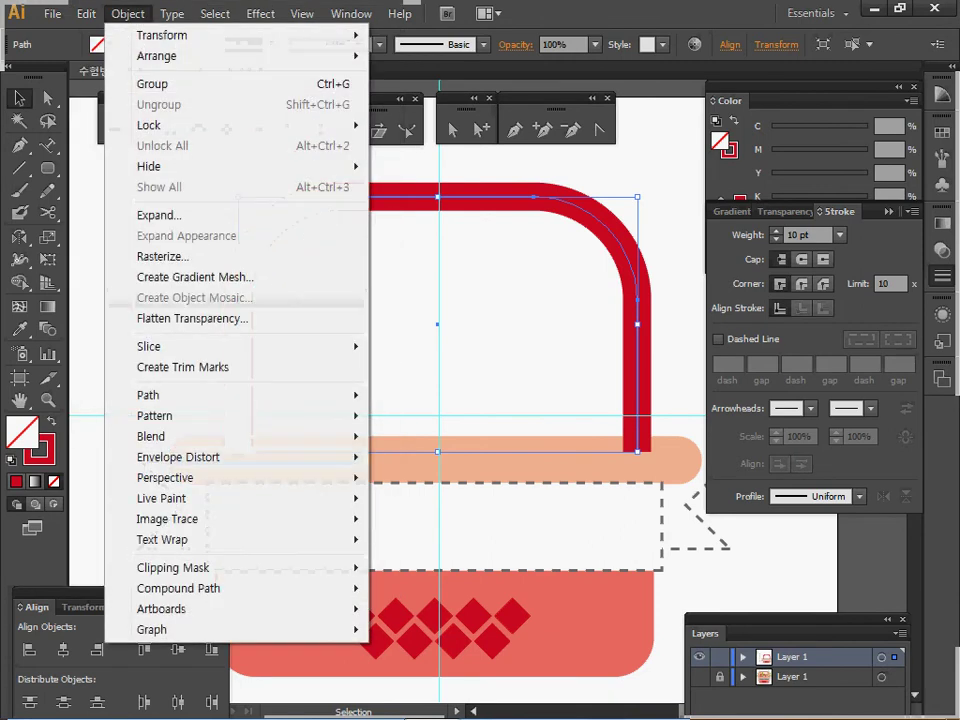
{"action": "mouse_move", "coordinate": [230, 395]}
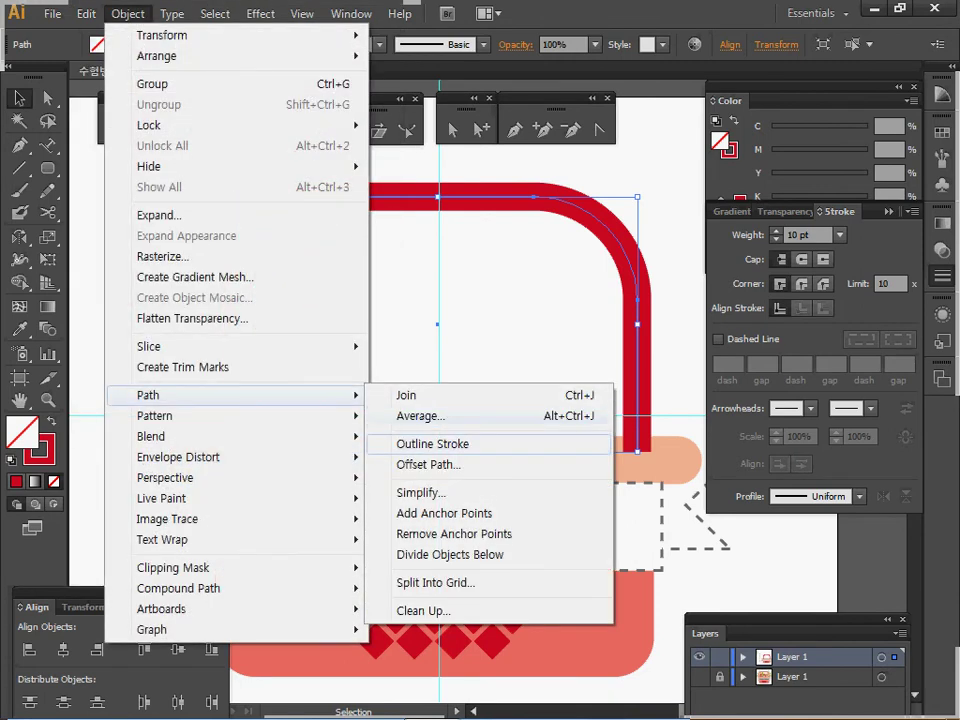
{"action": "left_click", "coordinate": [432, 443]}
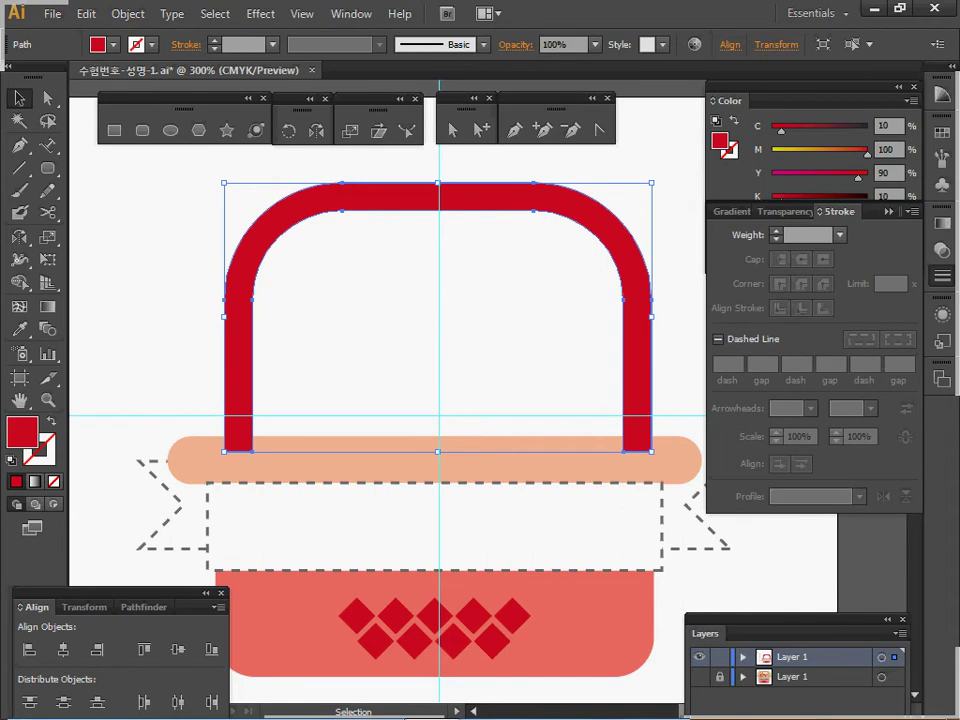
{"action": "key", "text": "ctrl+z"}
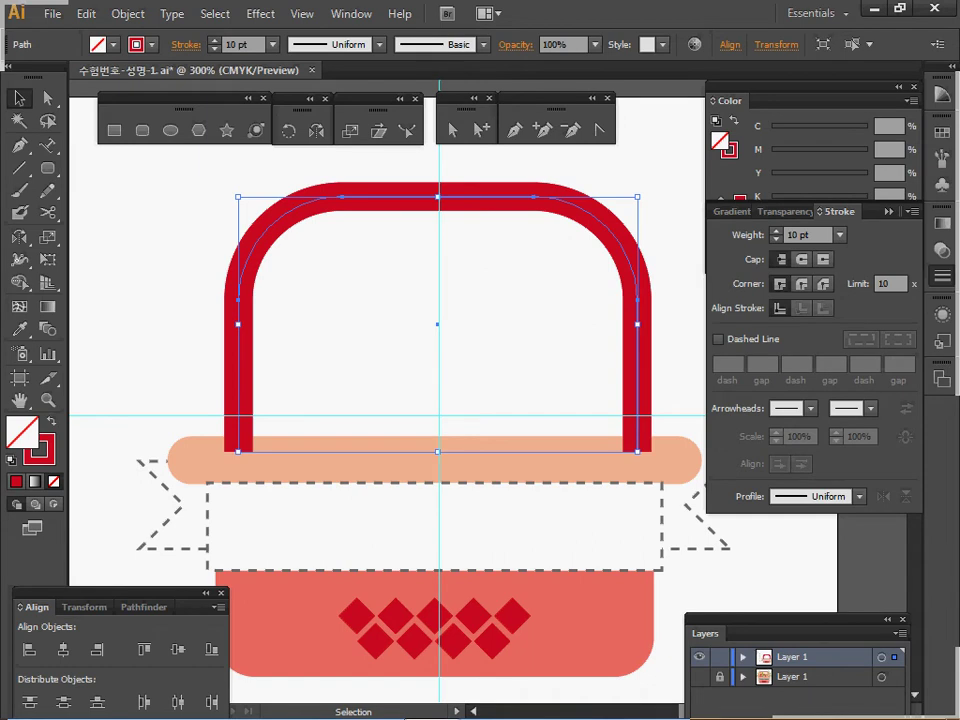
- Set the front arch path's stroke colour to M 60 and Y 50, keeping the other colour values
{"action": "key", "text": "x"}
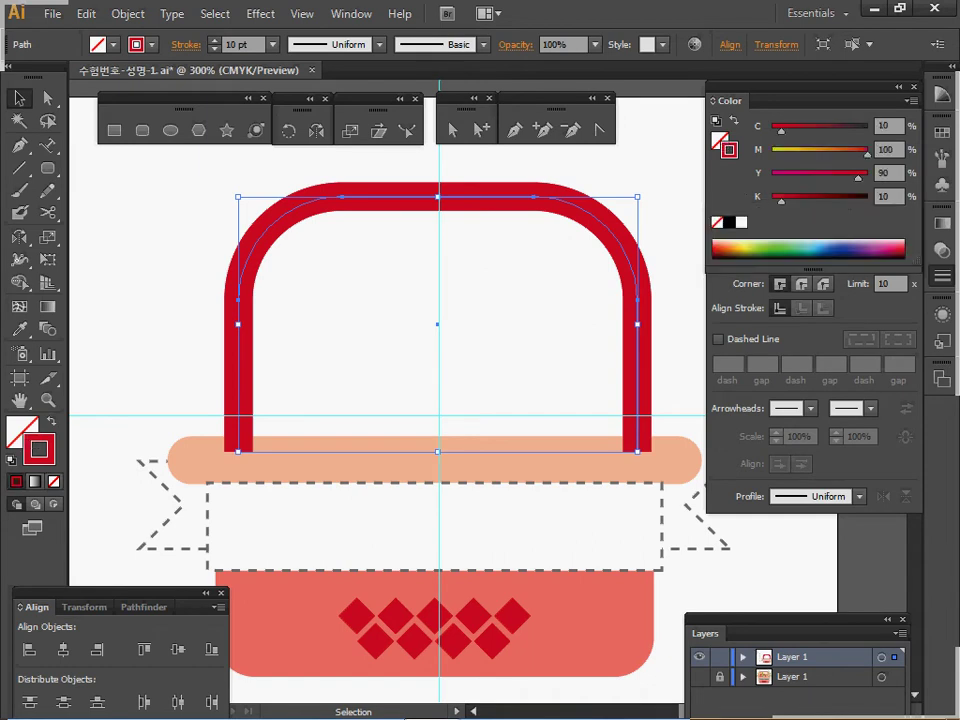
{"action": "double_click", "coordinate": [887, 150]}
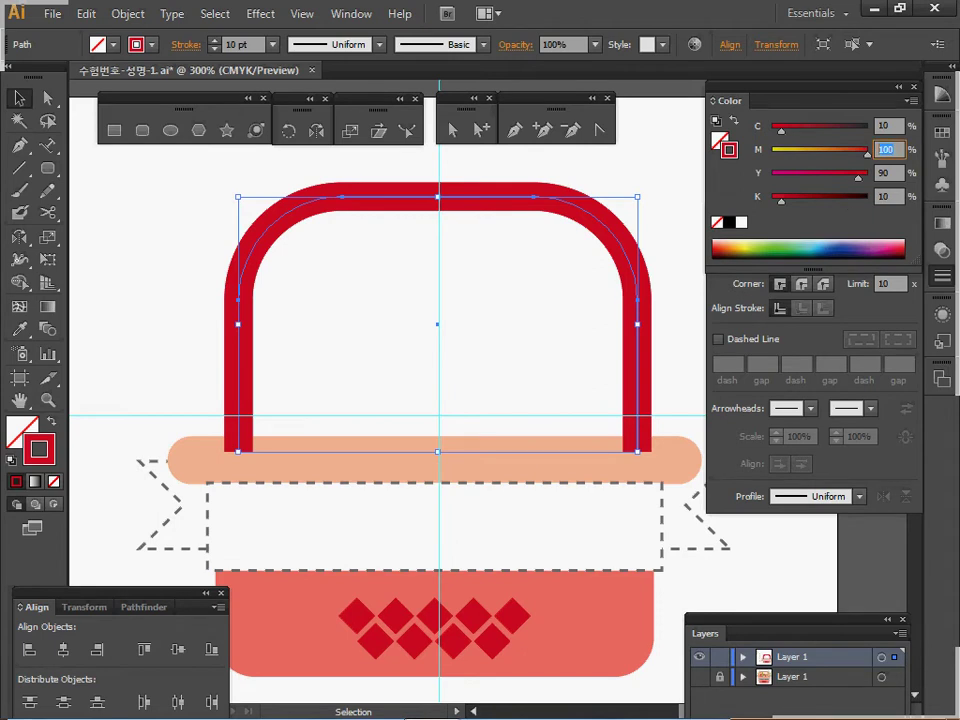
{"action": "type", "text": "60"}
{"action": "key", "text": "Tab"}
{"action": "type", "text": "50"}
{"action": "key", "text": "Tab"}
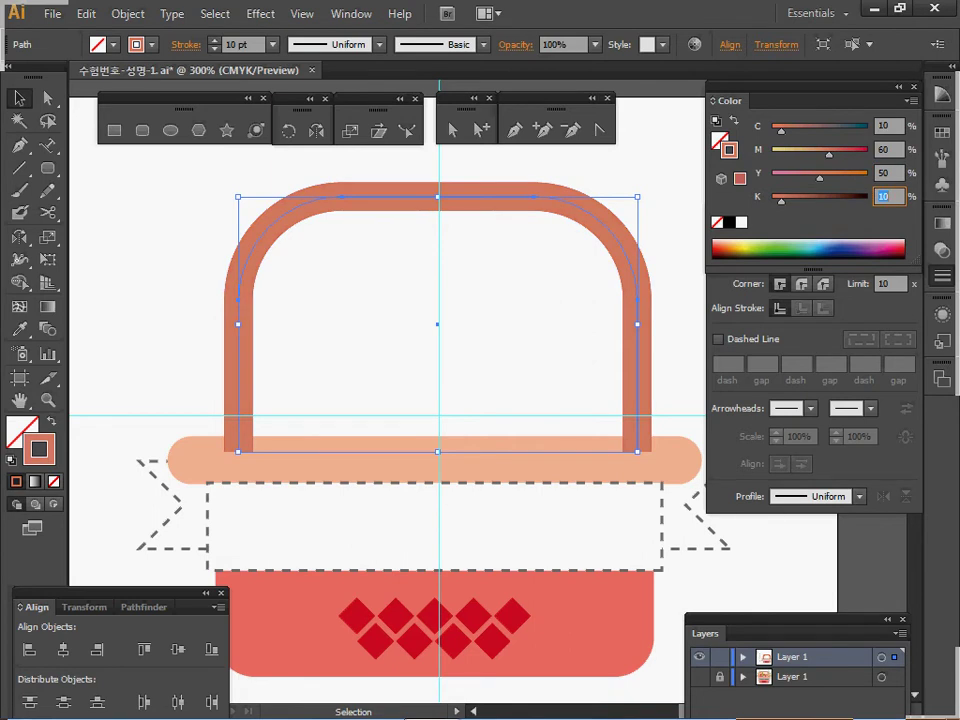
{"action": "key", "text": "Return"}
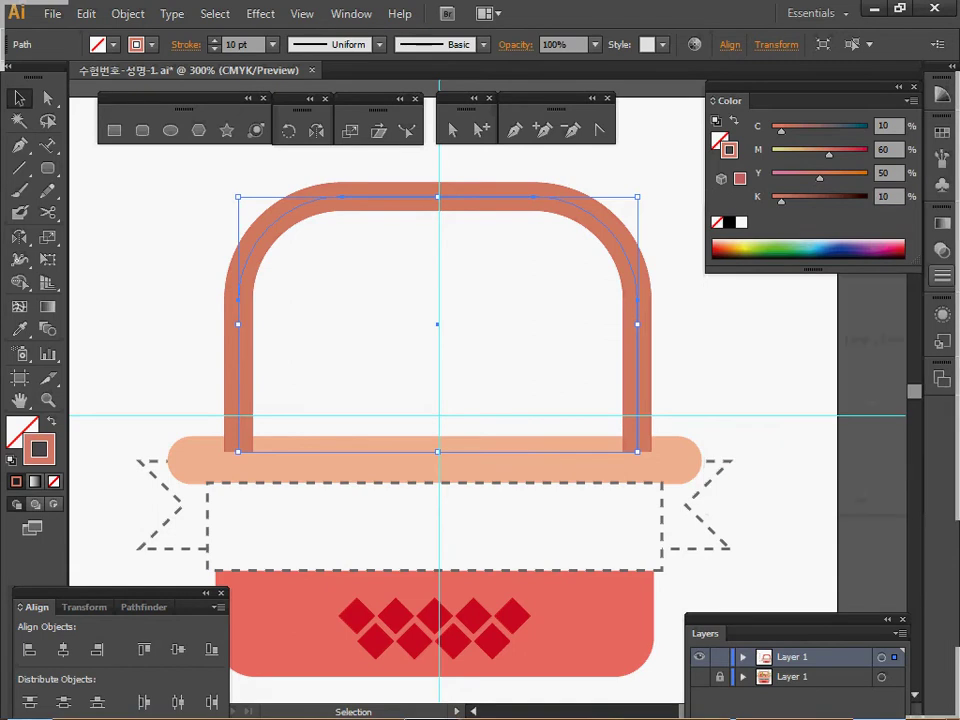
- Give the front arch path a 12 pt stroke weight and a dashed line with 5 pt dashes
{"action": "left_click", "coordinate": [942, 276]}
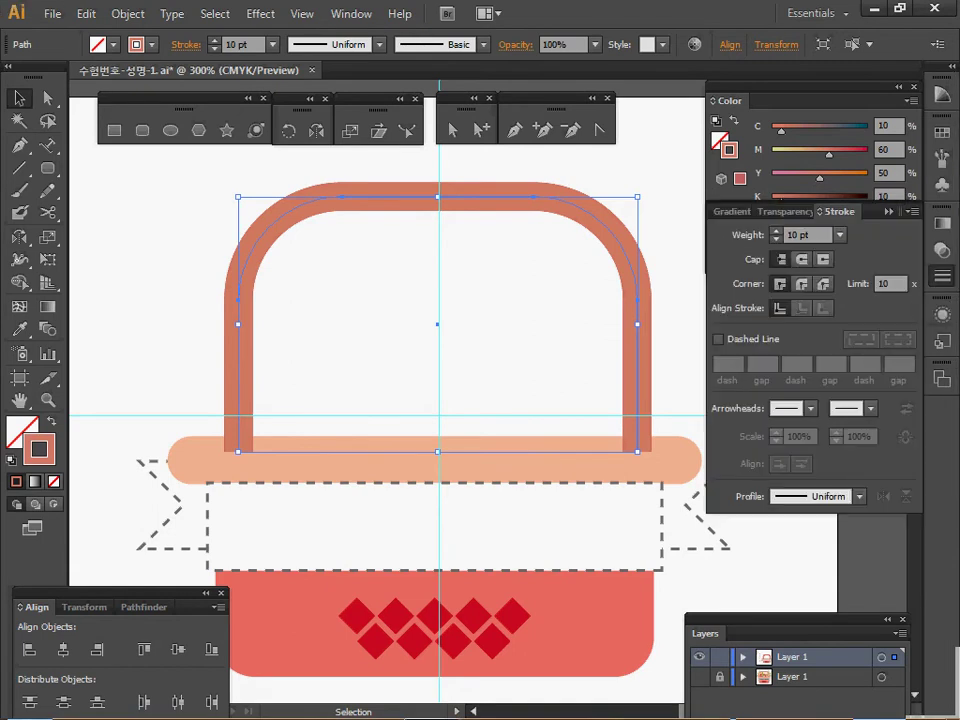
{"action": "left_click", "coordinate": [776, 231]}
{"action": "left_click", "coordinate": [776, 231]}
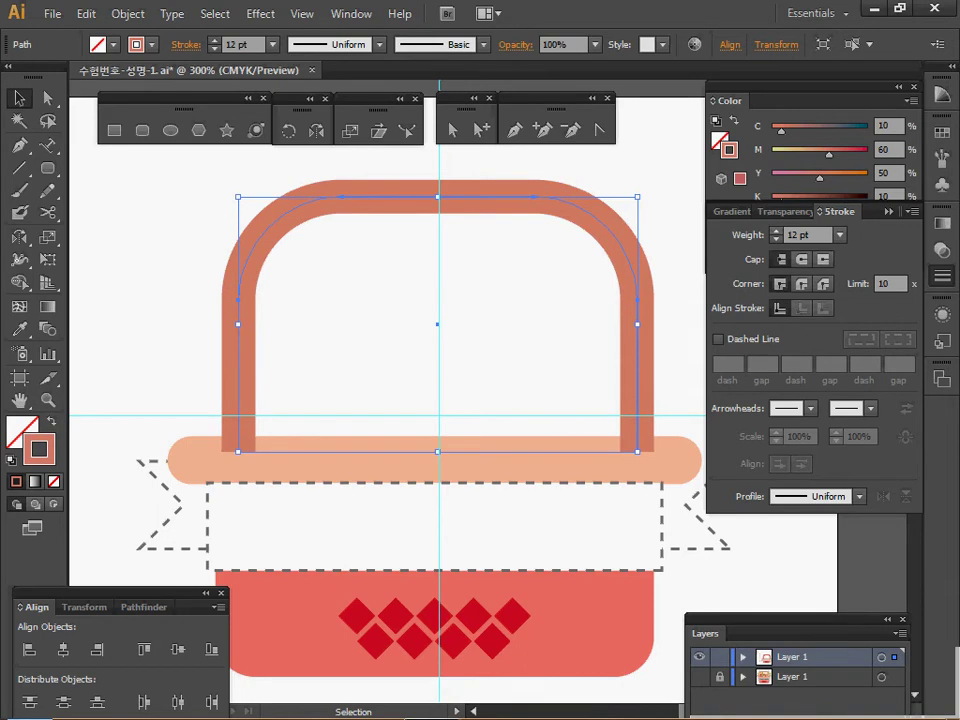
{"action": "left_click", "coordinate": [718, 339]}
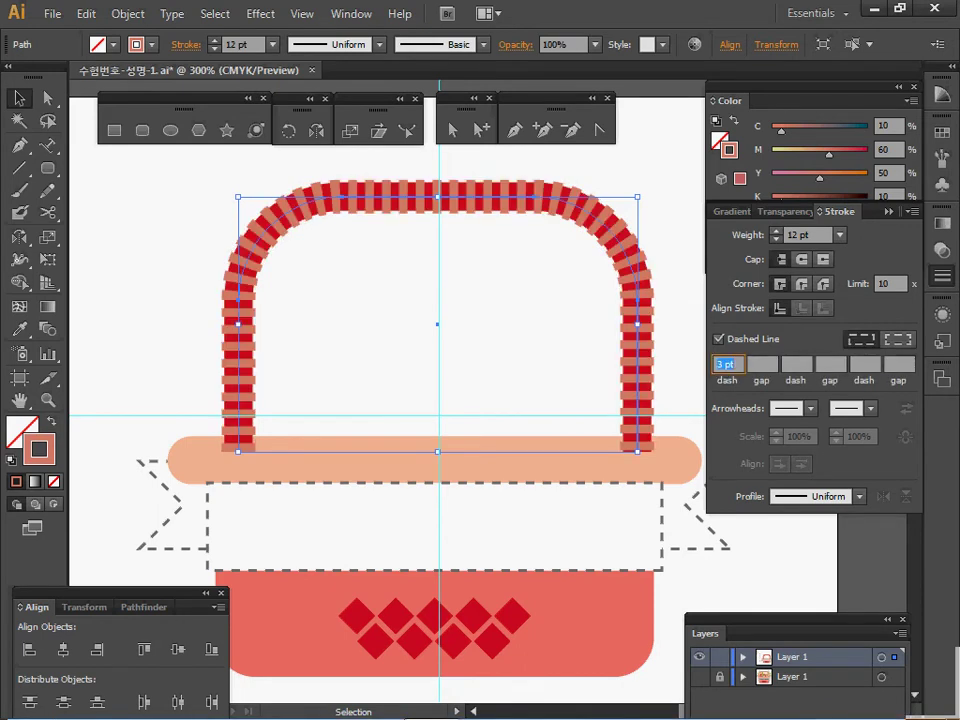
{"action": "type", "text": "5"}
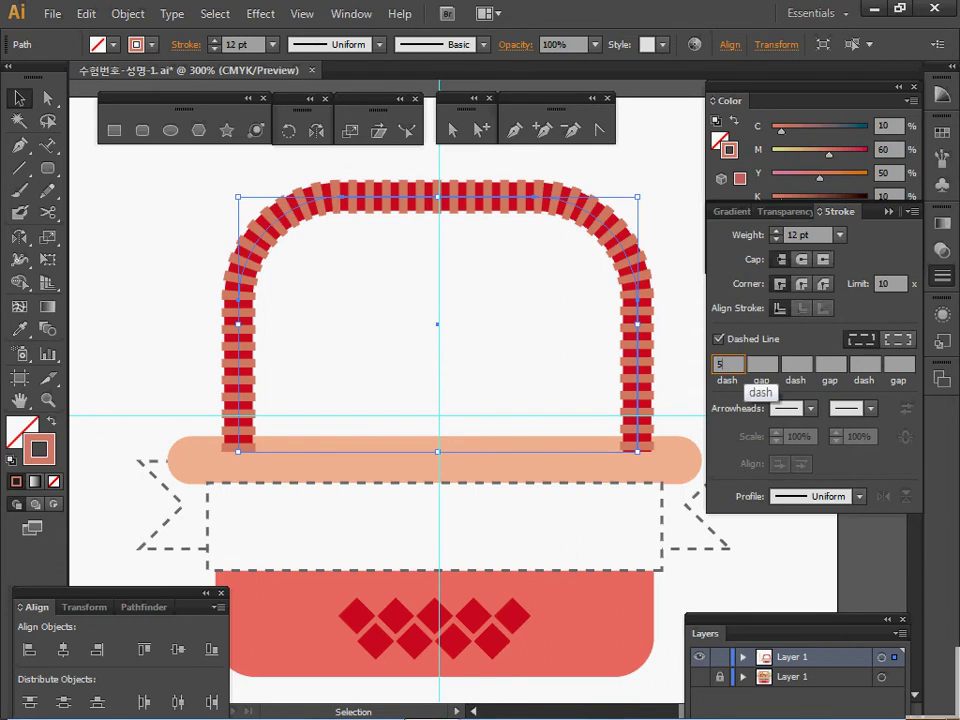
{"action": "key", "text": "Return"}
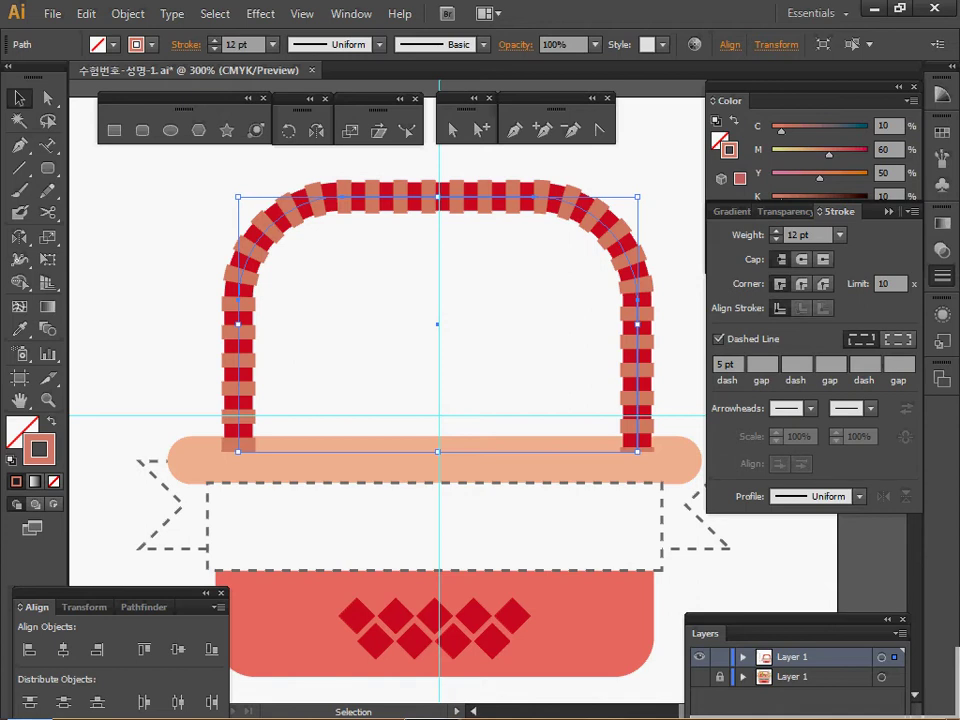
- Recolour the solid handle band beneath the dashes with the pink sampled from the reference's handle
{"action": "key", "text": "a"}
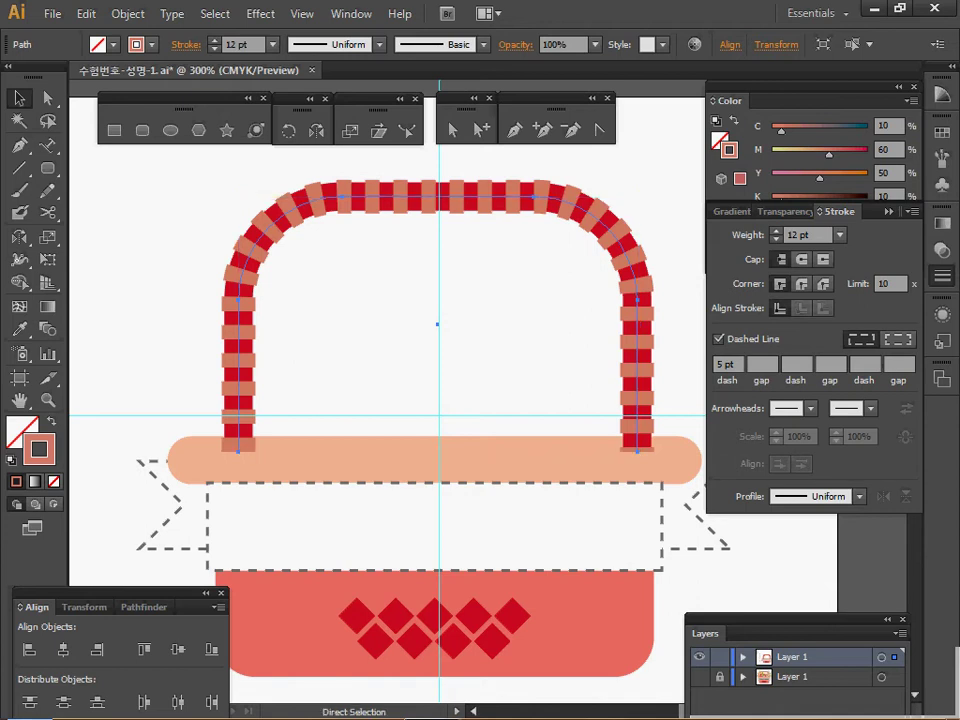
{"action": "key", "text": "ctrl+shift+a"}
{"action": "left_click", "coordinate": [637, 299], "text": "ctrl"}
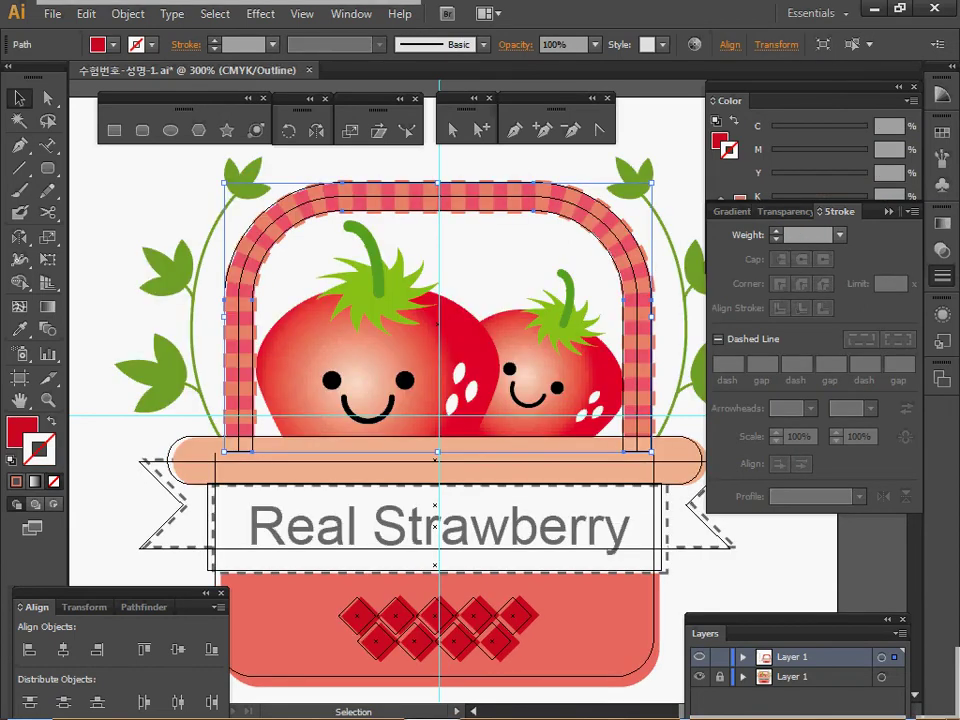
{"action": "key", "text": "i"}
{"action": "left_click", "coordinate": [637, 293]}
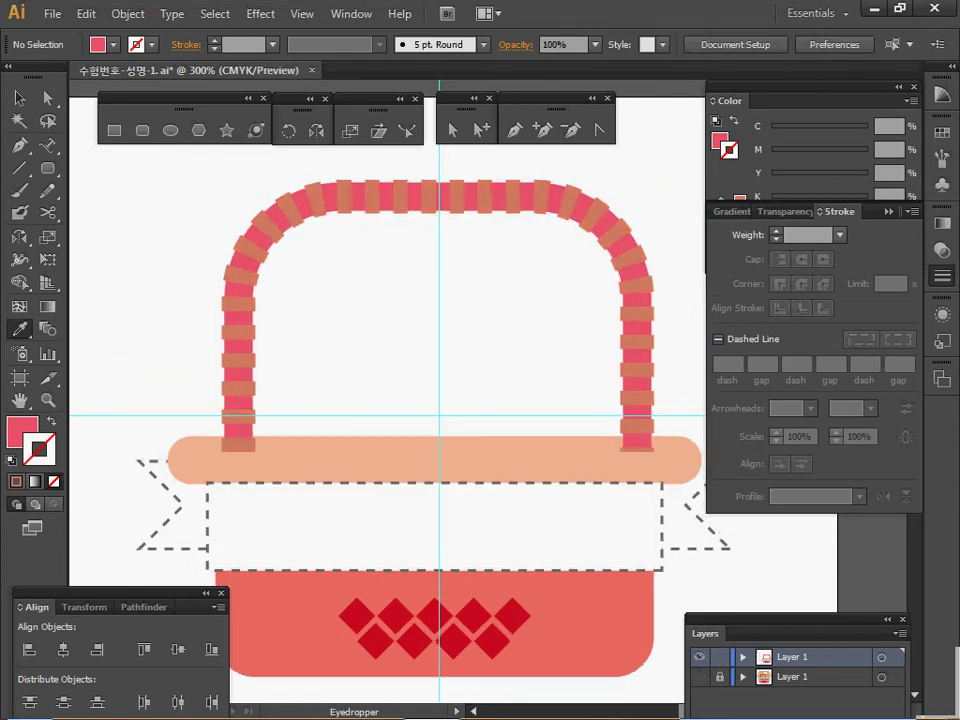
- Select both handle shapes and send them to the back, behind the basket rim
{"action": "key", "text": "v"}
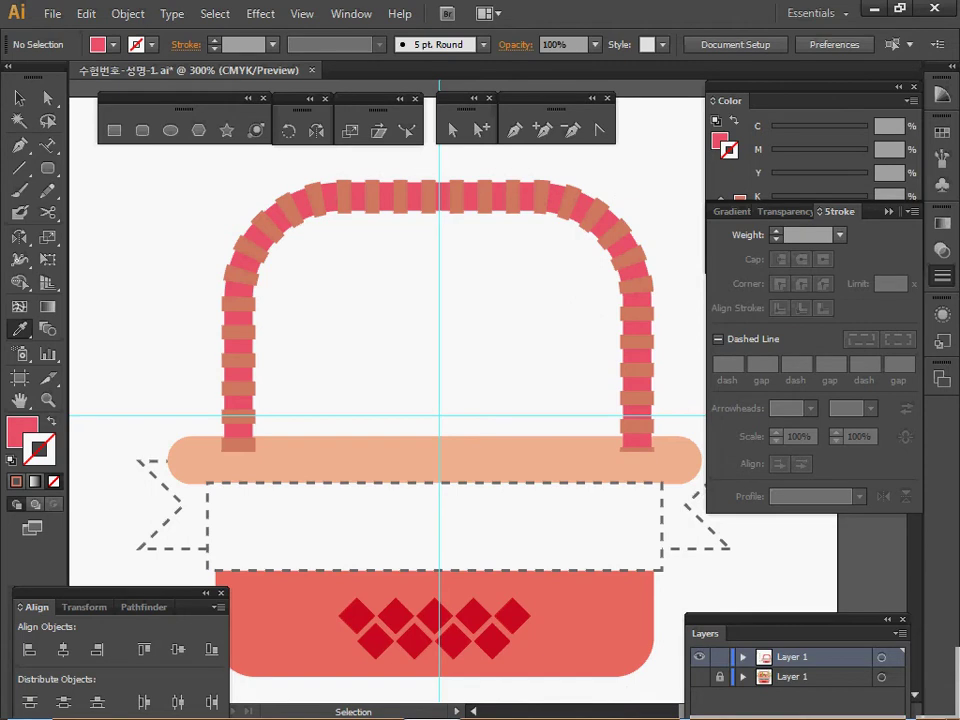
{"action": "left_click", "coordinate": [284, 211], "text": "ctrl"}
{"action": "left_click_drag", "start_coordinate": [225, 172], "coordinate": [334, 274]}
{"action": "right_click", "coordinate": [464, 212]}
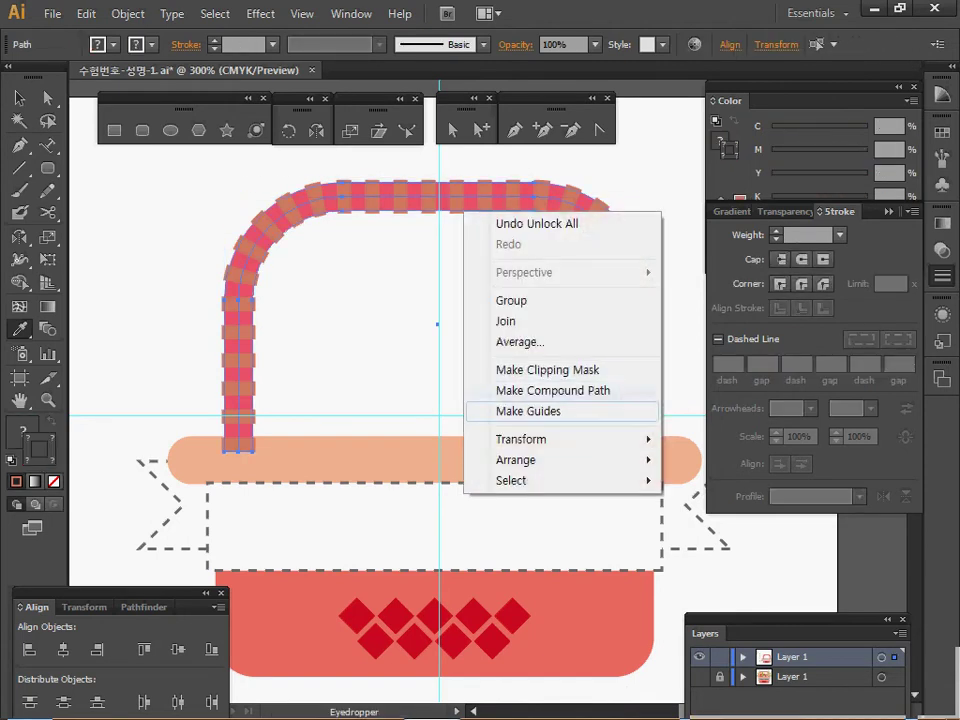
{"action": "mouse_move", "coordinate": [540, 460]}
{"action": "left_click", "coordinate": [722, 521]}
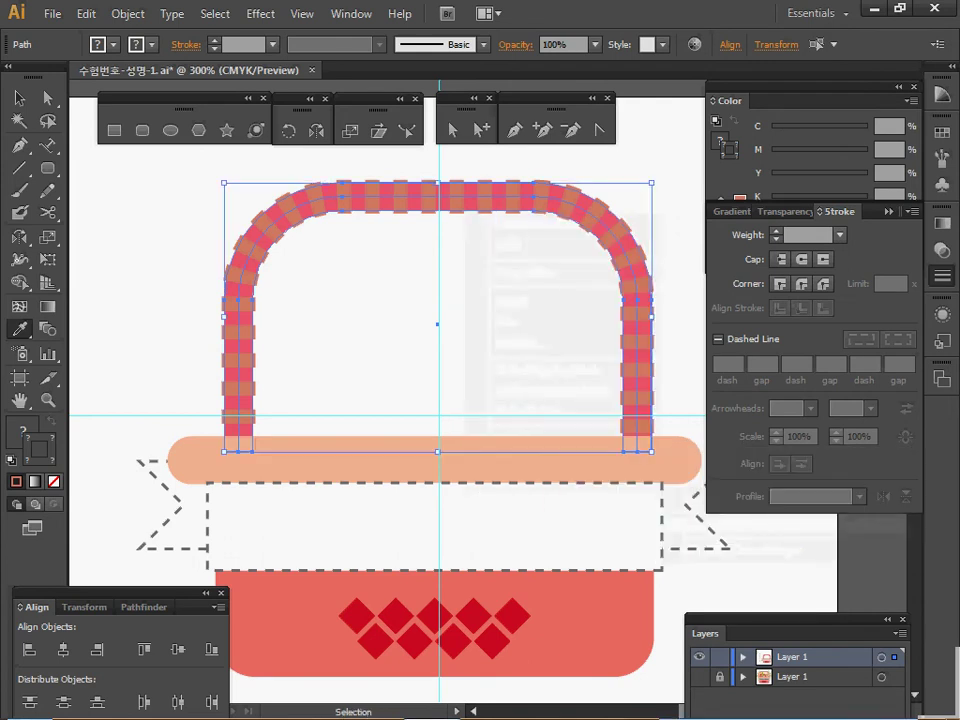
- Compare the drawn handle's colours with the reference by switching the visibility of the two layers
{"action": "key", "text": "shift+ctrl+a"}
{"action": "left_click", "coordinate": [699, 657]}
{"action": "left_click", "coordinate": [699, 677]}
{"action": "left_click", "coordinate": [699, 677]}
{"action": "left_click", "coordinate": [699, 677]}
{"action": "key", "text": "ctrl+y"}
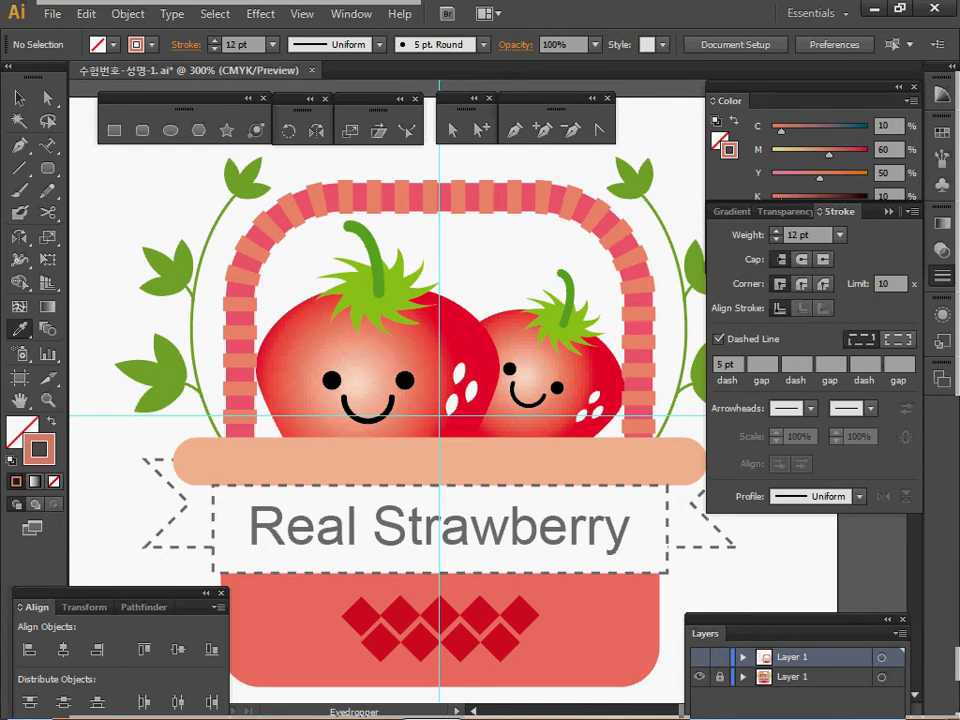
{"action": "left_click", "coordinate": [699, 657]}
{"action": "left_click", "coordinate": [637, 374], "text": "ctrl"}
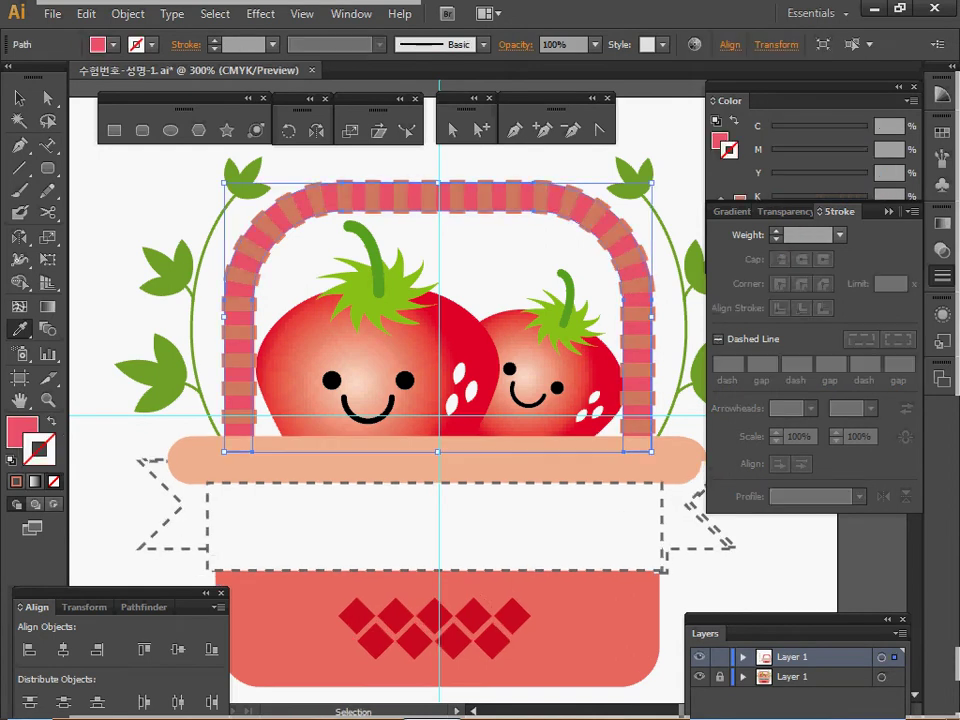
{"action": "key", "text": "ctrl+shift+a"}
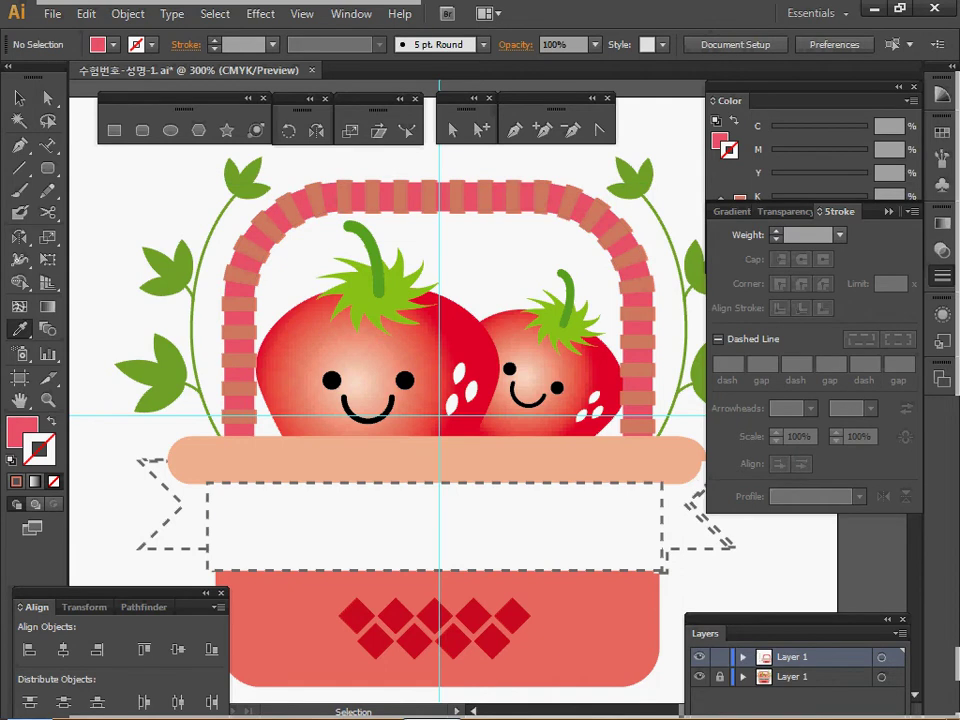
- Apply the sampled reference pink to the front arch path and swap it from fill to stroke
{"action": "left_click", "coordinate": [637, 370], "text": "ctrl"}
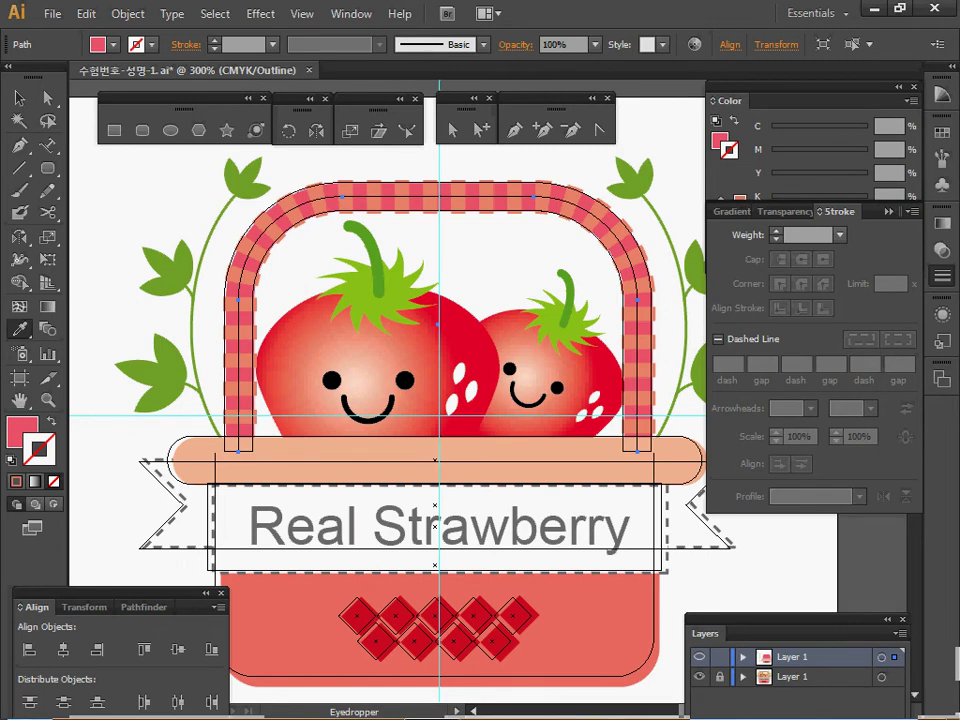
{"action": "key", "text": "shift+x"}
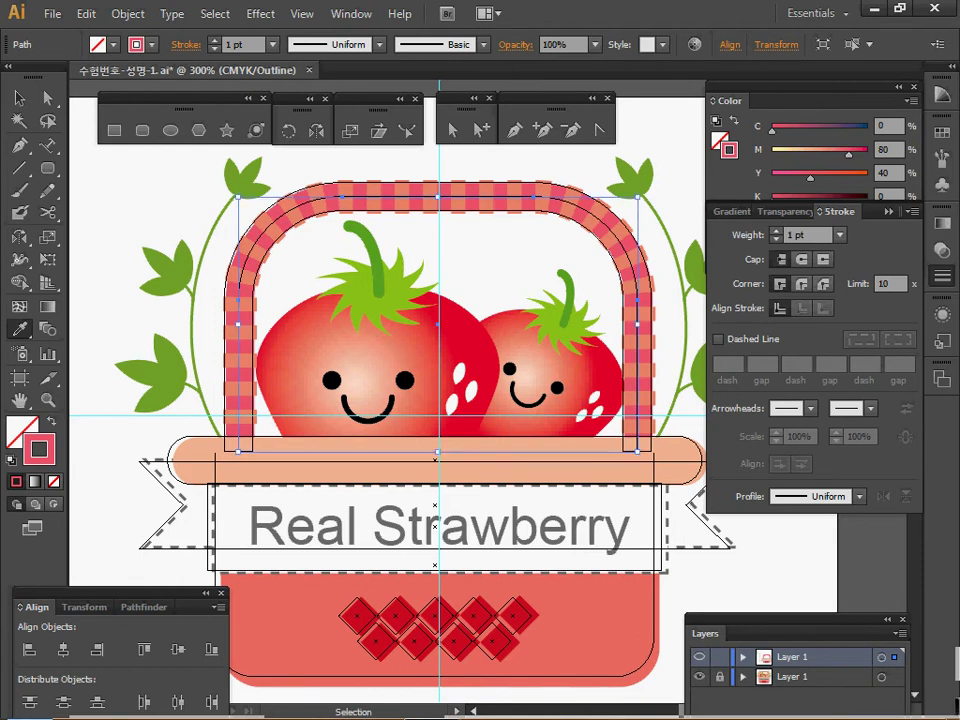
{"action": "left_click", "coordinate": [699, 676], "text": "ctrl"}
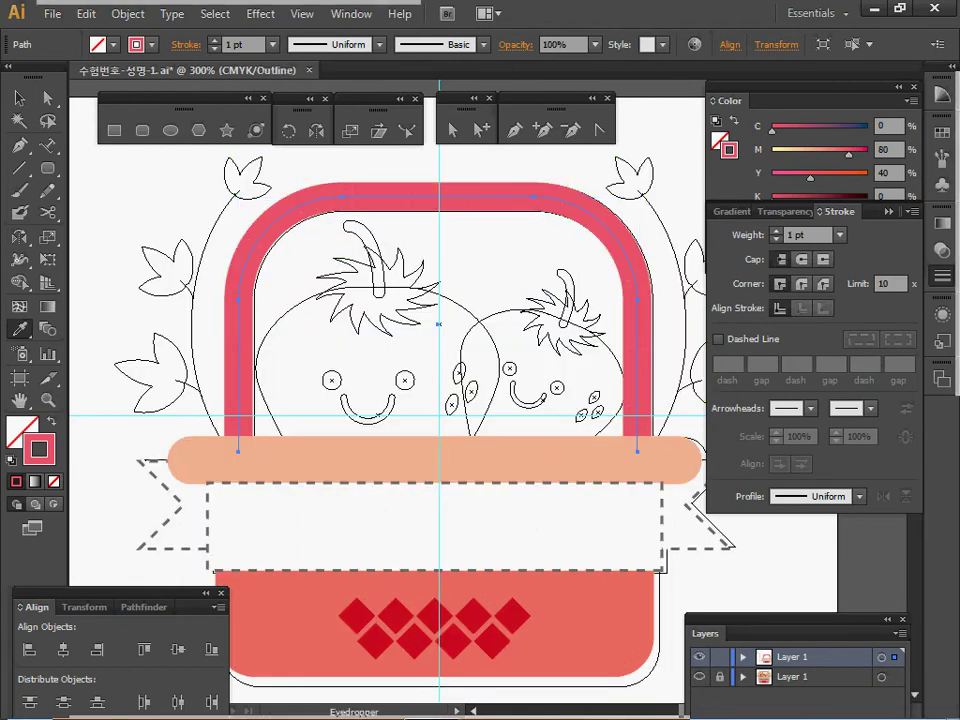
- Set the front arch path's stroke weight to 12 pt and turn on a dashed line with 5 pt dashes
{"action": "left_click", "coordinate": [839, 234]}
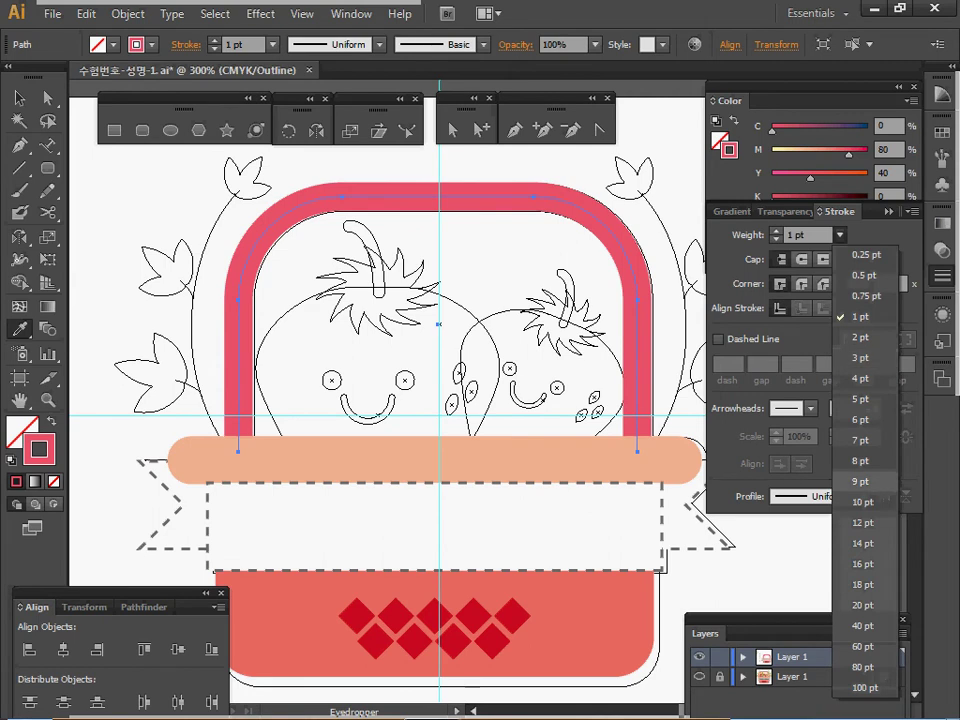
{"action": "left_click", "coordinate": [862, 522]}
{"action": "left_click", "coordinate": [718, 339]}
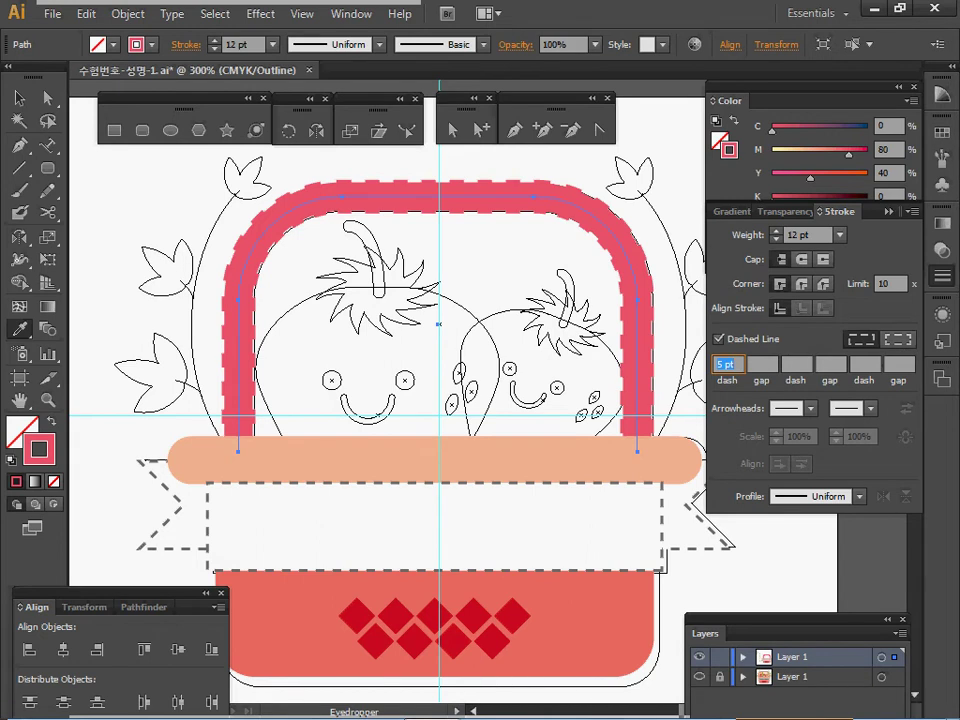
- Set the dashed handle stroke's colour to M 60 and Y 50
{"action": "double_click", "coordinate": [884, 150]}
{"action": "type", "text": "60"}
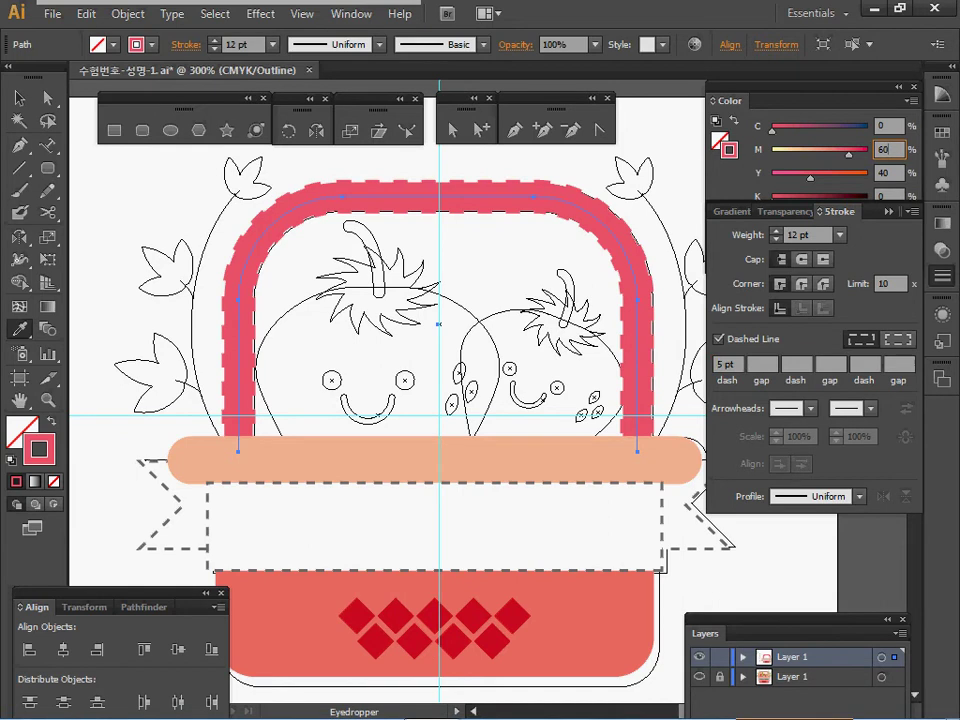
{"action": "key", "text": "Tab"}
{"action": "type", "text": "50"}
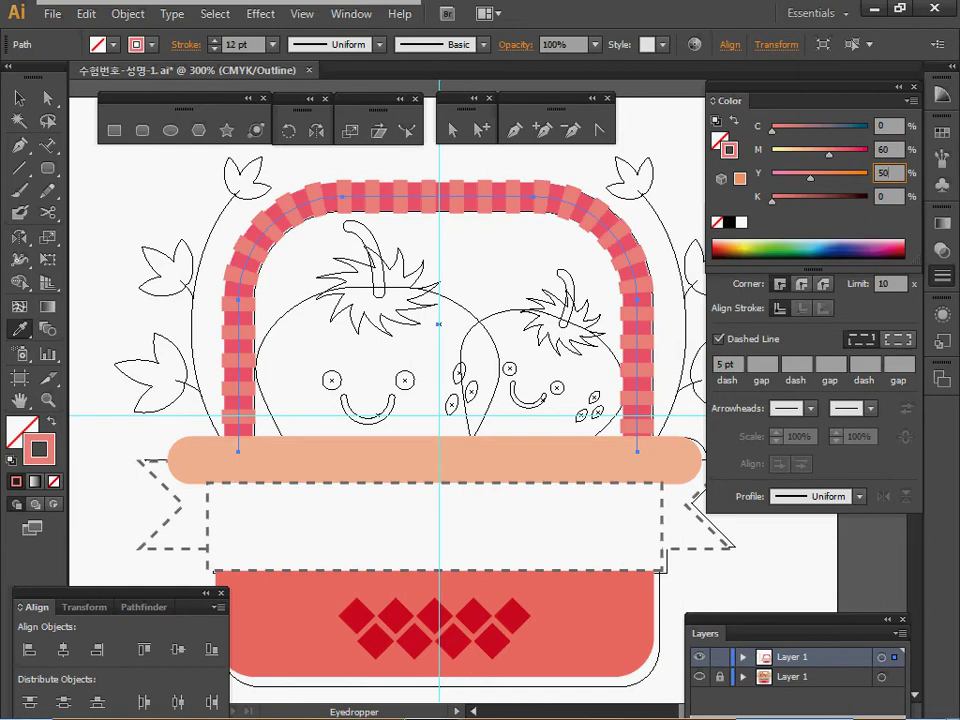
- Save the document and hide the reference layer
{"action": "type", "text": "v"}
{"action": "key", "text": "ctrl+s"}
{"action": "left_click", "coordinate": [699, 677]}
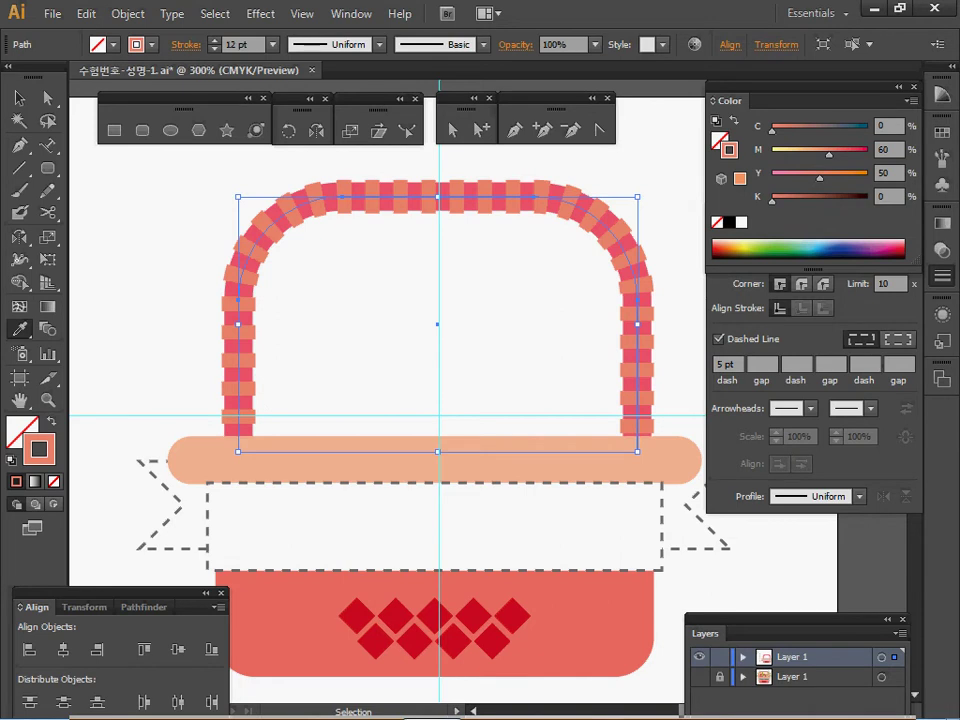
- Deselect the handle and draw a rounded rectangle 30 mm wide and 35 mm high with a 12 mm corner radius
{"action": "key", "text": "i"}
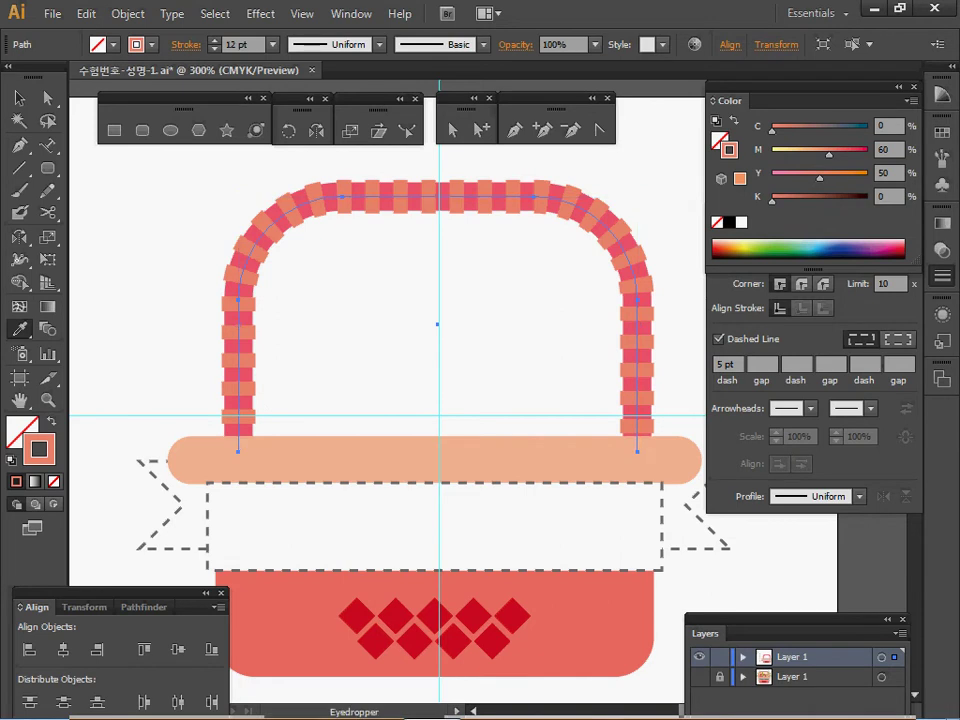
{"action": "key", "text": "space"}
{"action": "left_click_drag", "start_coordinate": [440, 380], "coordinate": [485, 416]}
{"action": "key", "text": "ctrl+shift+a"}
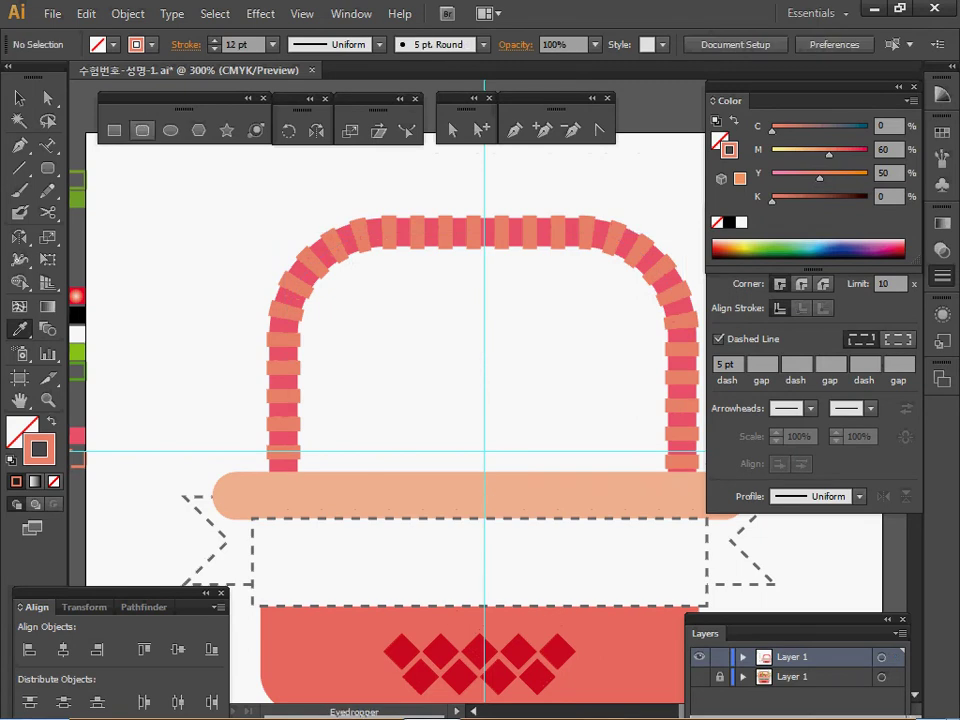
{"action": "left_click", "coordinate": [142, 131]}
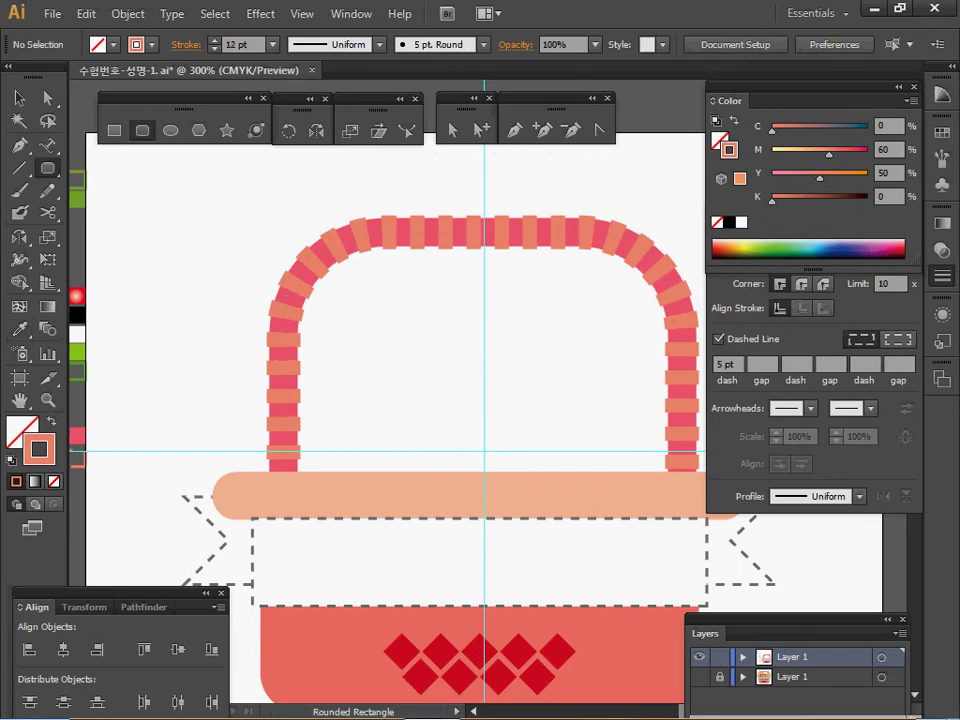
{"action": "left_click", "coordinate": [280, 246]}
{"action": "type", "text": "30"}
{"action": "key", "text": "Tab"}
{"action": "type", "text": "35"}
{"action": "key", "text": "Tab"}
{"action": "type", "text": "12"}
{"action": "key", "text": "Tab"}
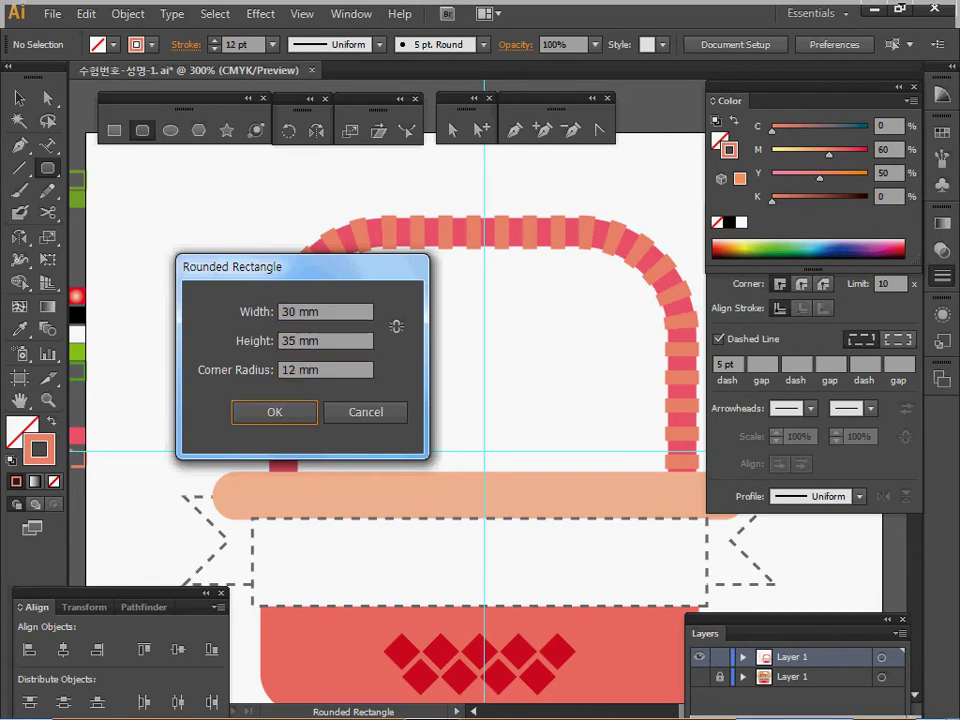
{"action": "key", "text": "Return"}
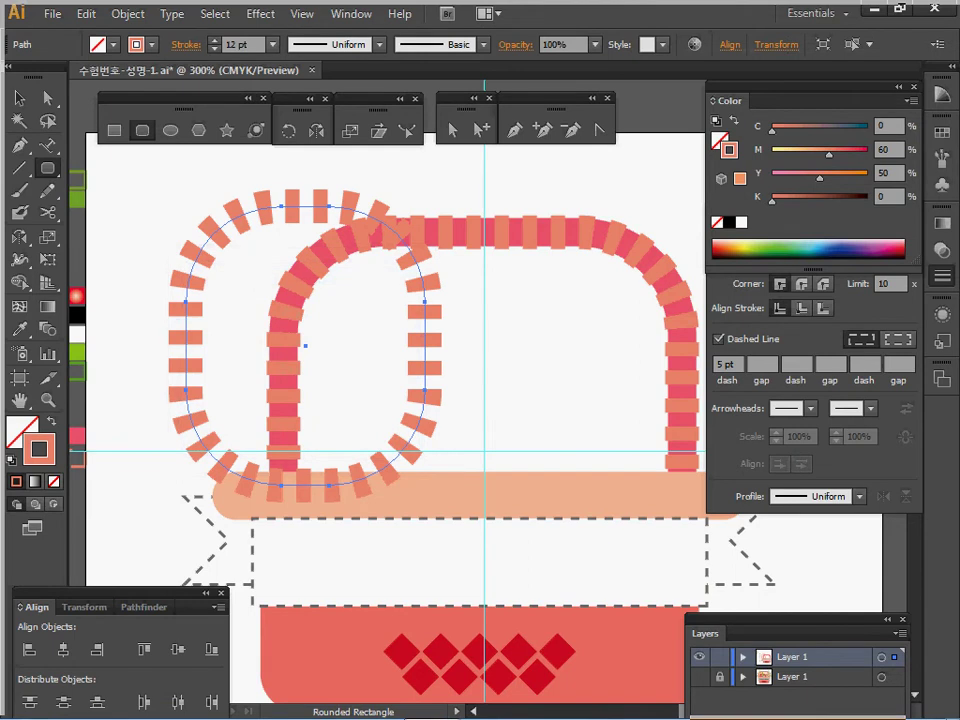
- Give the rounded rectangle the default white fill and black 1 pt stroke and move it above the artboard
{"action": "key", "text": "d"}
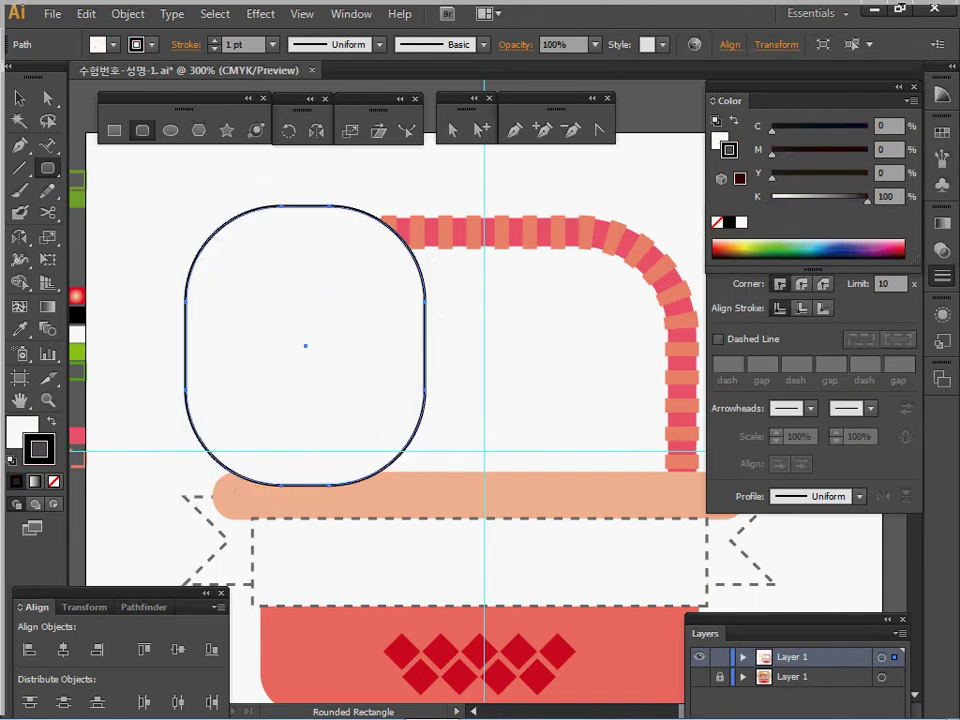
{"action": "left_click_drag", "start_coordinate": [305, 346], "coordinate": [170, 243]}
{"action": "left_click", "coordinate": [307, 303], "text": "ctrl"}
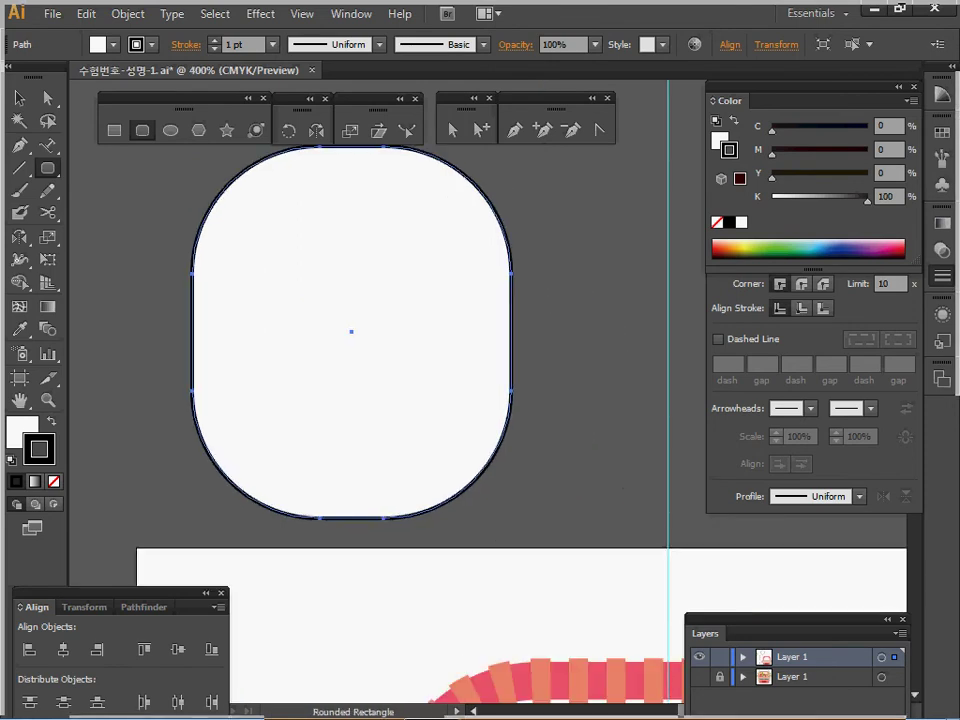
- Scale only the lower anchor points of the rounded rectangle uniformly to 50% so the shape tapers downward
{"action": "key", "text": "a"}
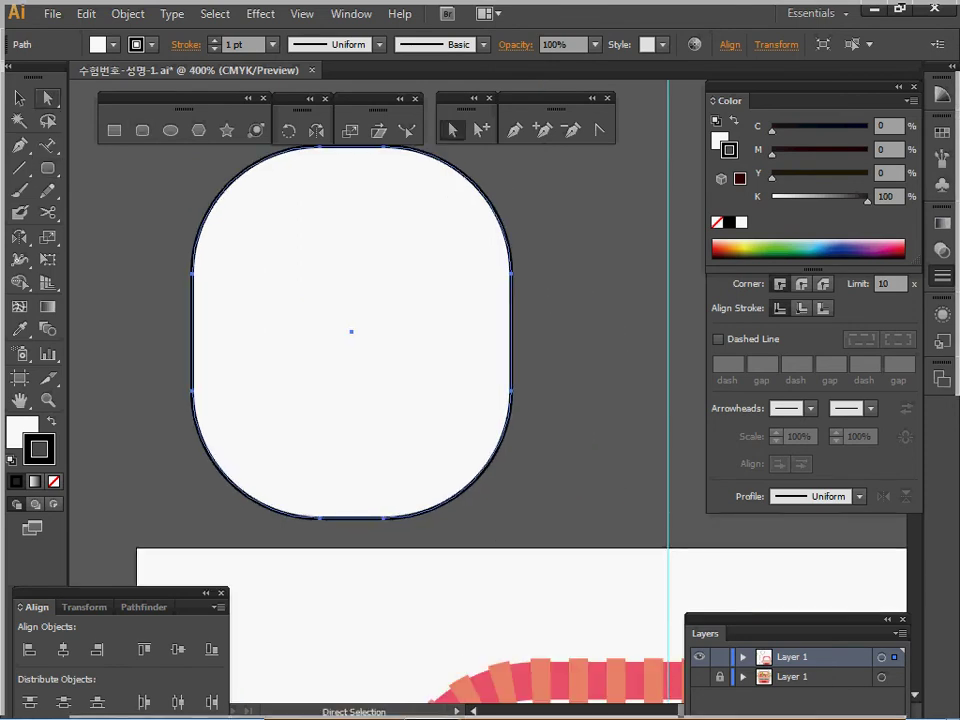
{"action": "left_click_drag", "start_coordinate": [155, 353], "coordinate": [555, 532]}
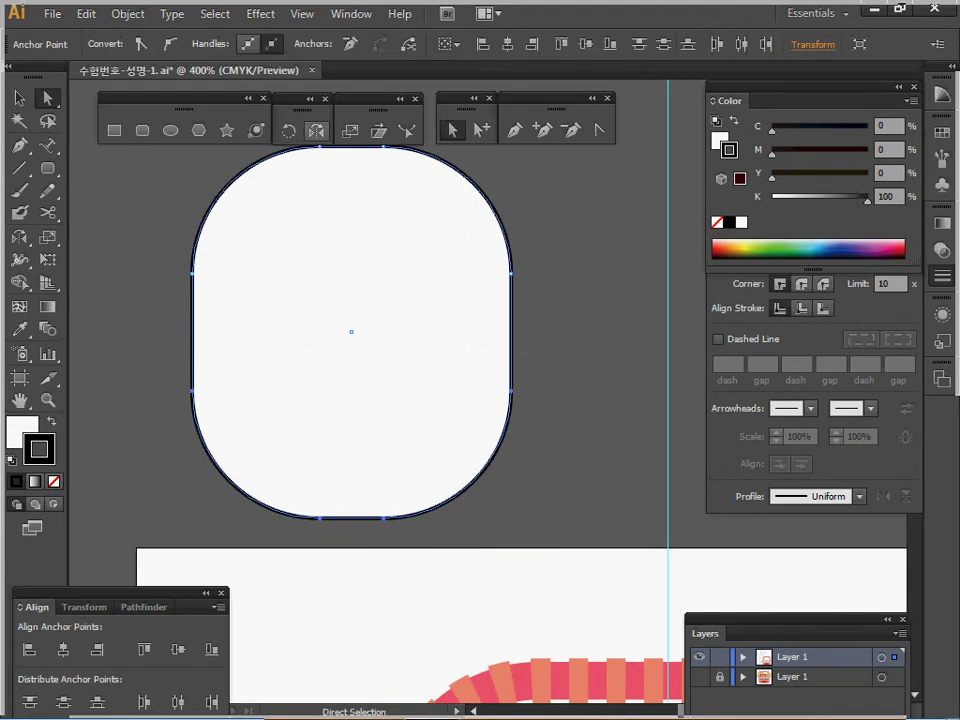
{"action": "key", "text": "s"}
{"action": "key", "text": "Return"}
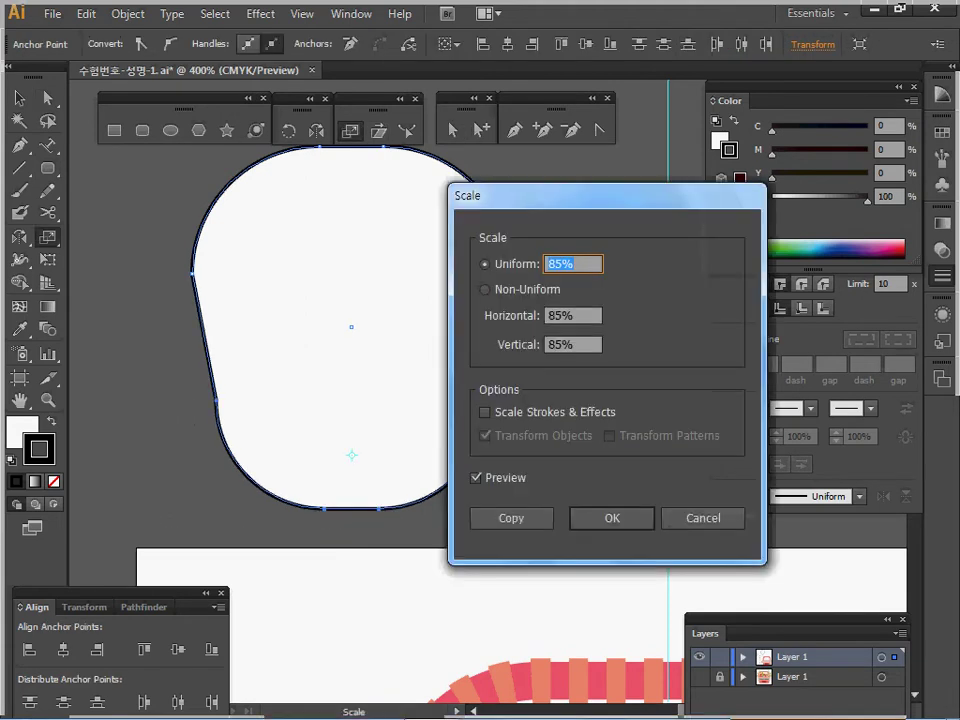
{"action": "type", "text": "50"}
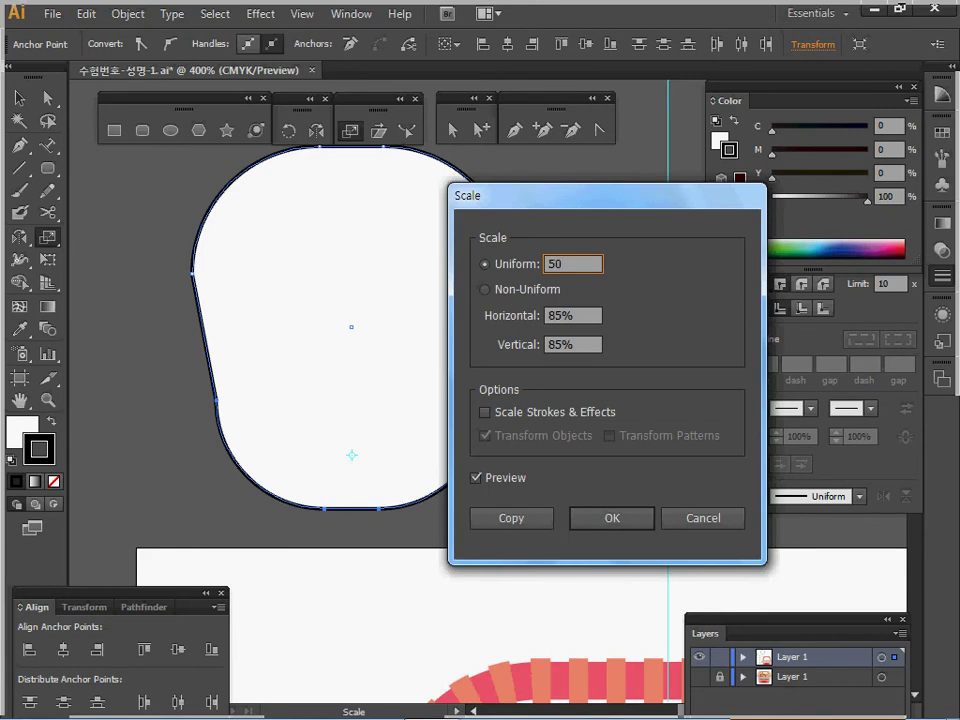
{"action": "key", "text": "Return"}
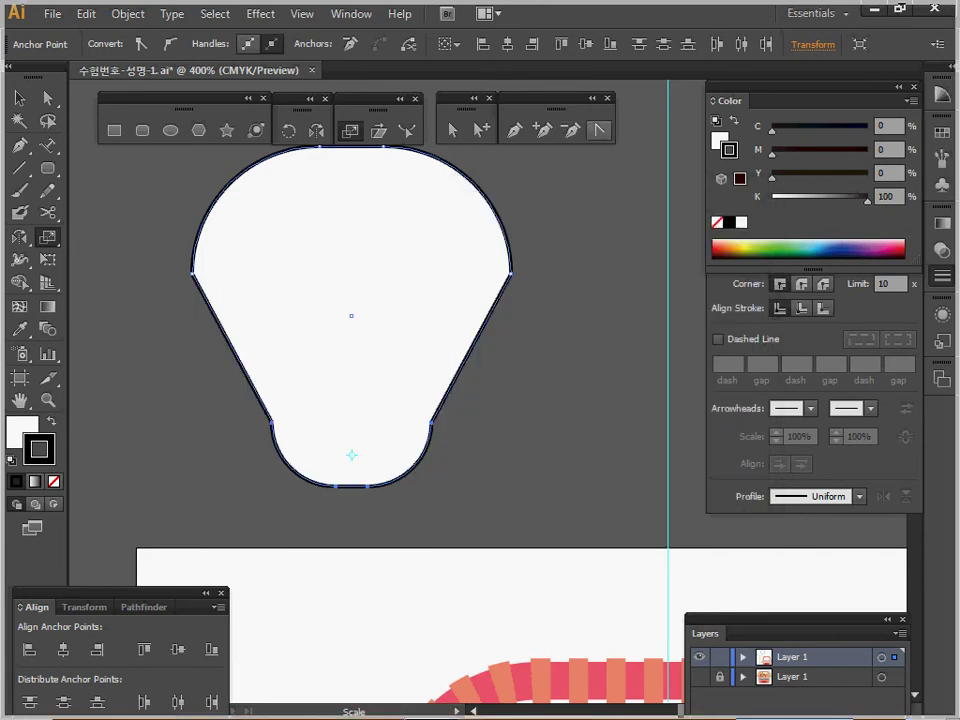
- Convert the corner anchor points on both sides of the tapered shape into smooth curves with the Convert Anchor Point tool
{"action": "left_click", "coordinate": [598, 130]}
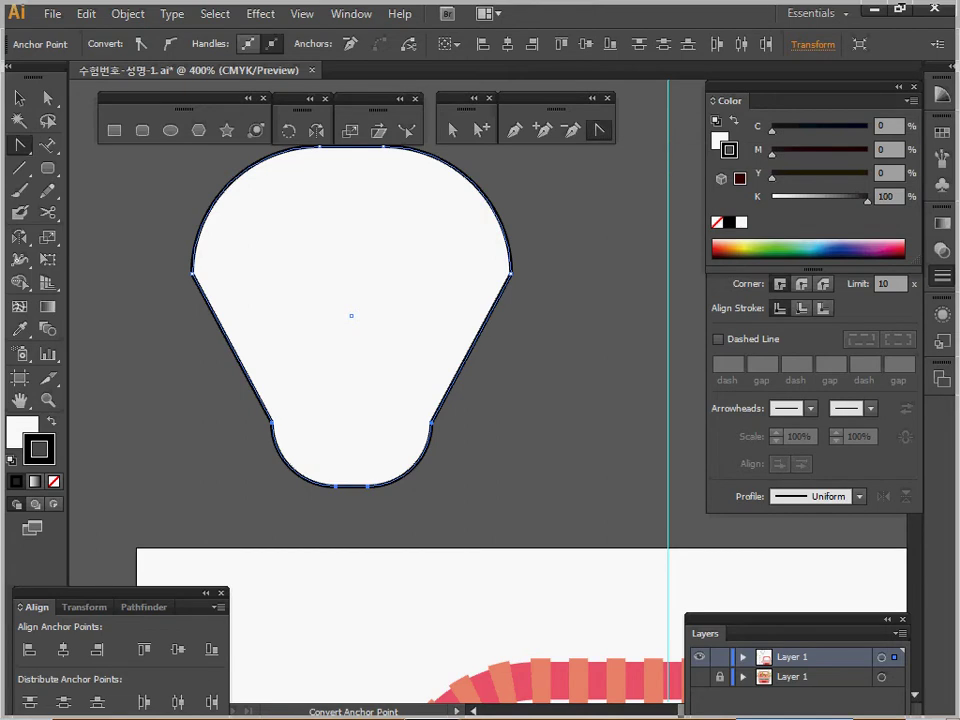
{"action": "left_click", "coordinate": [192, 273]}
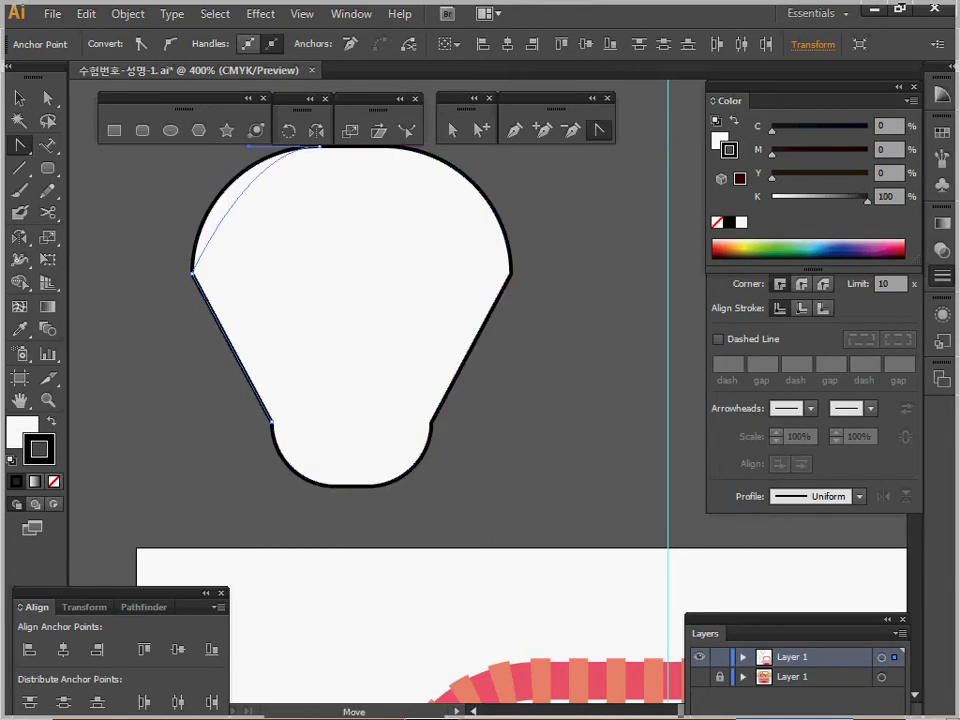
{"action": "left_click_drag", "start_coordinate": [192, 273], "coordinate": [172, 200]}
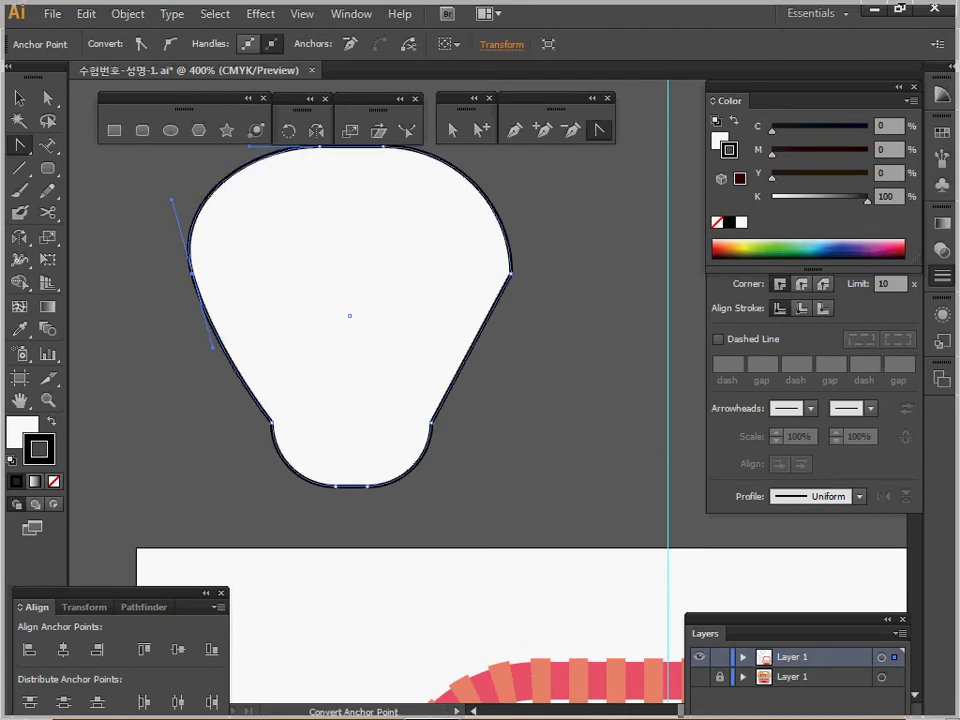
{"action": "left_click", "coordinate": [510, 275]}
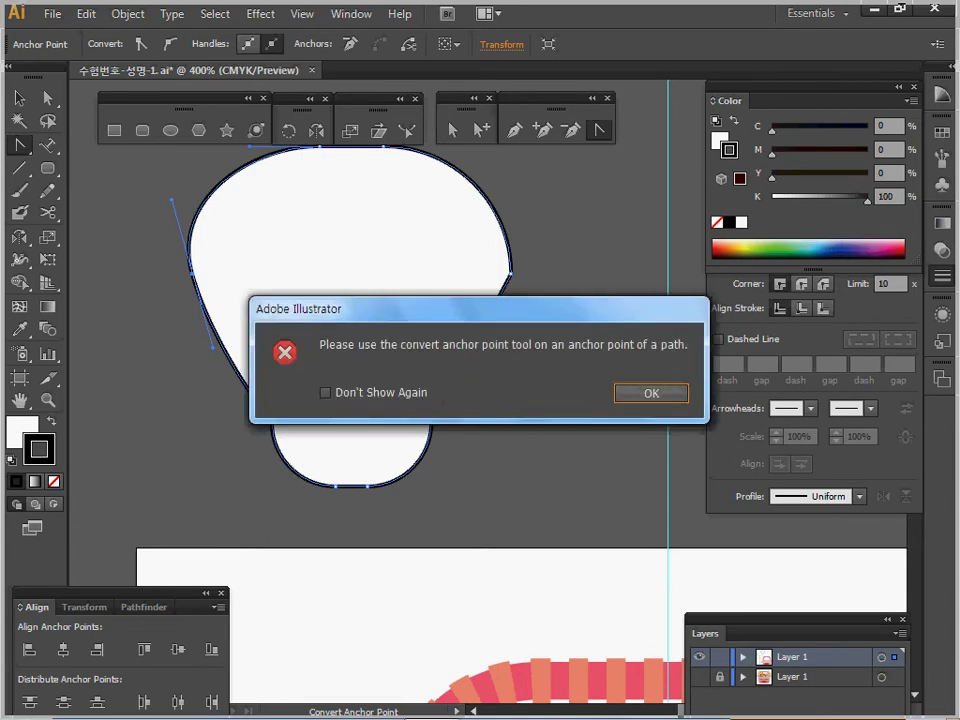
{"action": "left_click", "coordinate": [651, 392]}
{"action": "left_click_drag", "start_coordinate": [511, 273], "coordinate": [492, 328]}
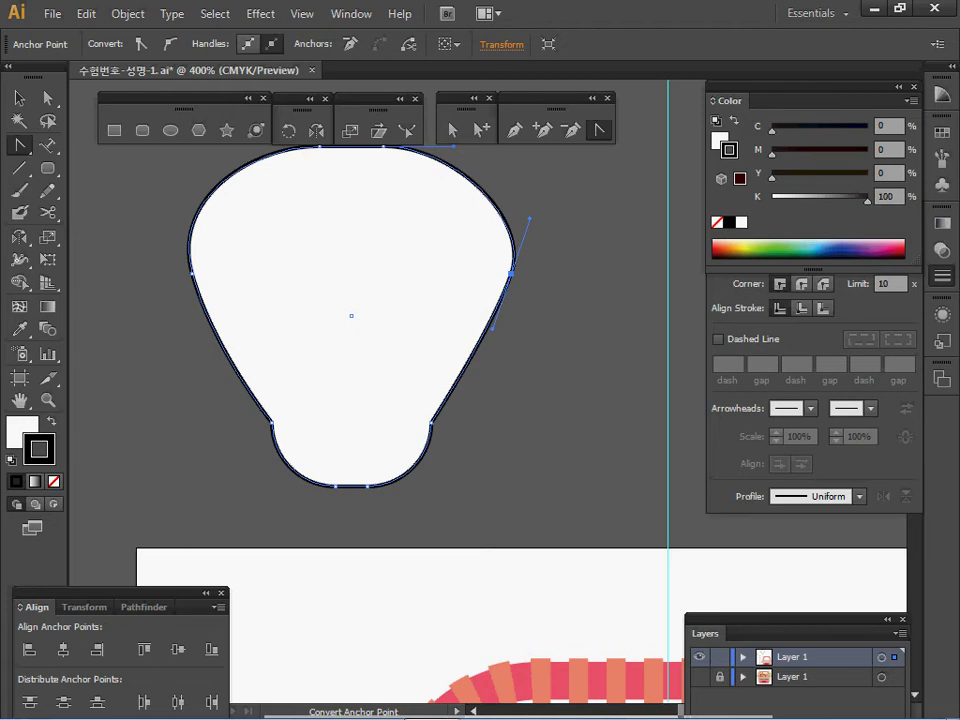
- Move the strawberry body onto the large reference strawberry in Outline view and nudge it until the two outlines line up
{"action": "left_click", "coordinate": [390, 412], "text": "ctrl+alt"}
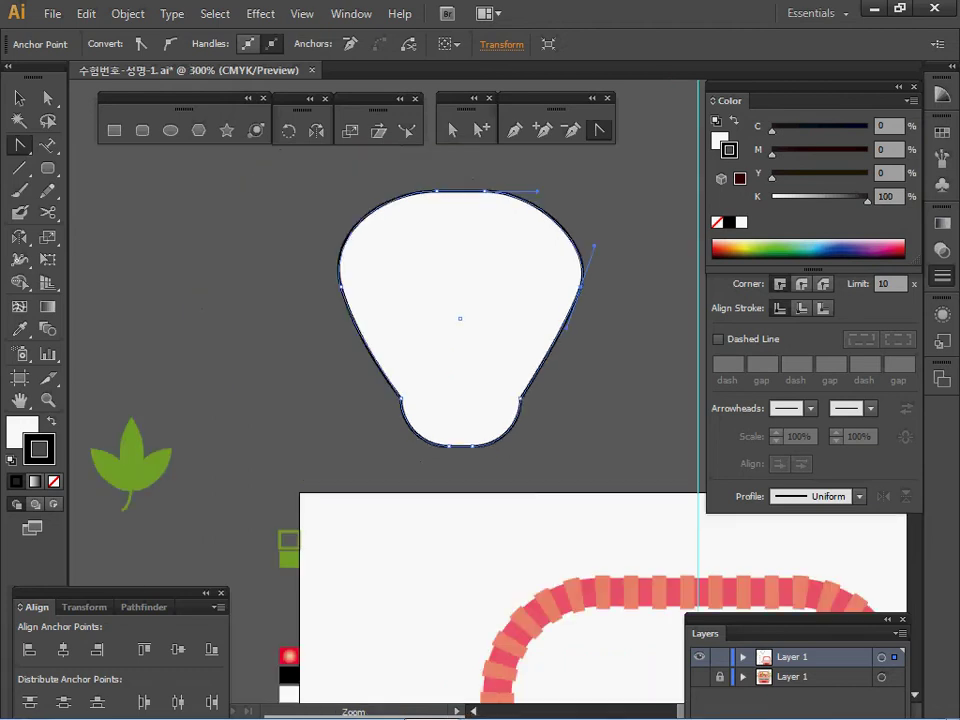
{"action": "left_click", "coordinate": [547, 385], "text": "ctrl+alt"}
{"action": "left_click_drag", "start_coordinate": [547, 385], "coordinate": [440, 267]}
{"action": "left_click_drag", "start_coordinate": [322, 229], "coordinate": [436, 552]}
{"action": "key", "text": "ctrl+y"}
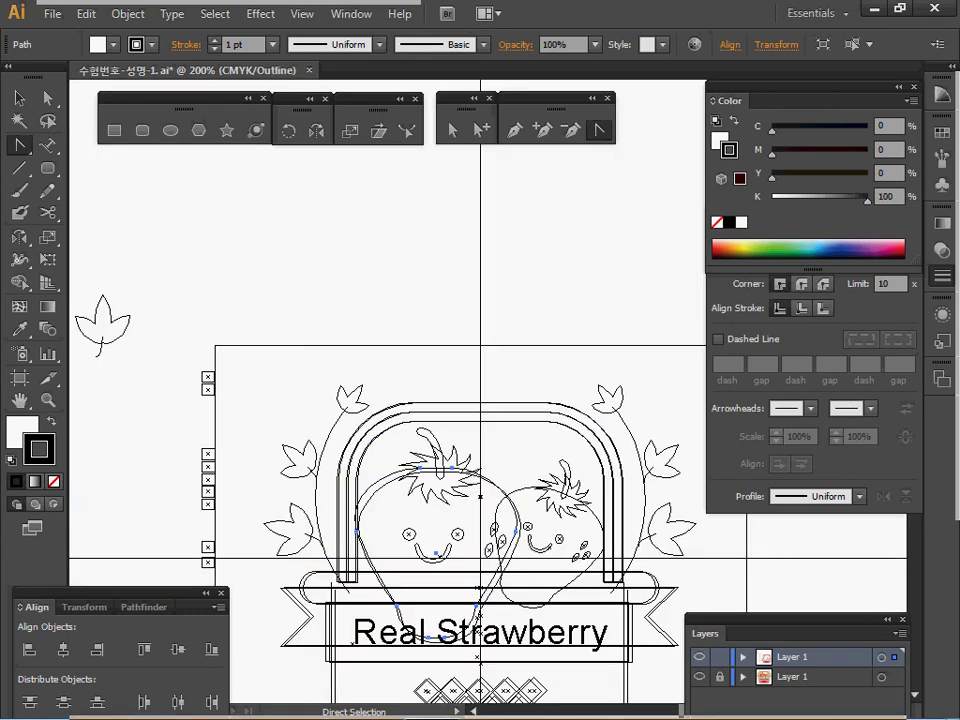
{"action": "key", "text": "ctrl+plus"}
{"action": "left_click_drag", "start_coordinate": [588, 546], "coordinate": [586, 687]}
{"action": "key", "text": "Right"}
{"action": "key", "text": "Right"}
{"action": "key", "text": "Down"}
{"action": "key", "text": "Down"}
{"action": "key", "text": "Down"}
{"action": "key", "text": "Right"}
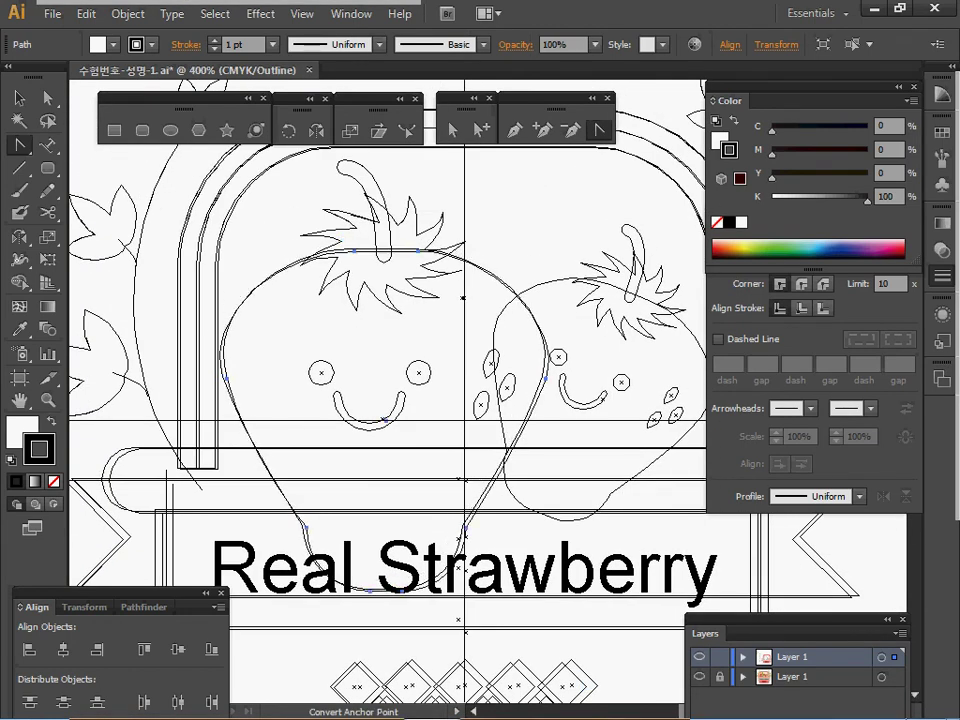
- Copy the large reference strawberry's red radial gradient fill onto the strawberry body, then hide the reference layer and return to Preview
{"action": "left_click", "coordinate": [699, 677]}
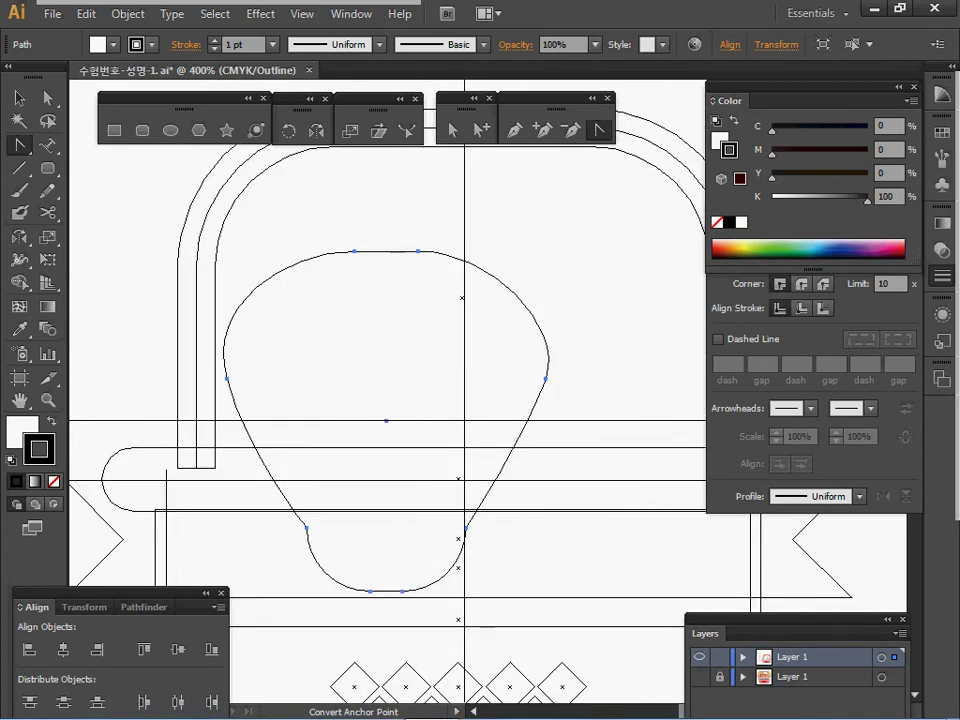
{"action": "left_click", "coordinate": [699, 657]}
{"action": "left_click", "coordinate": [699, 657]}
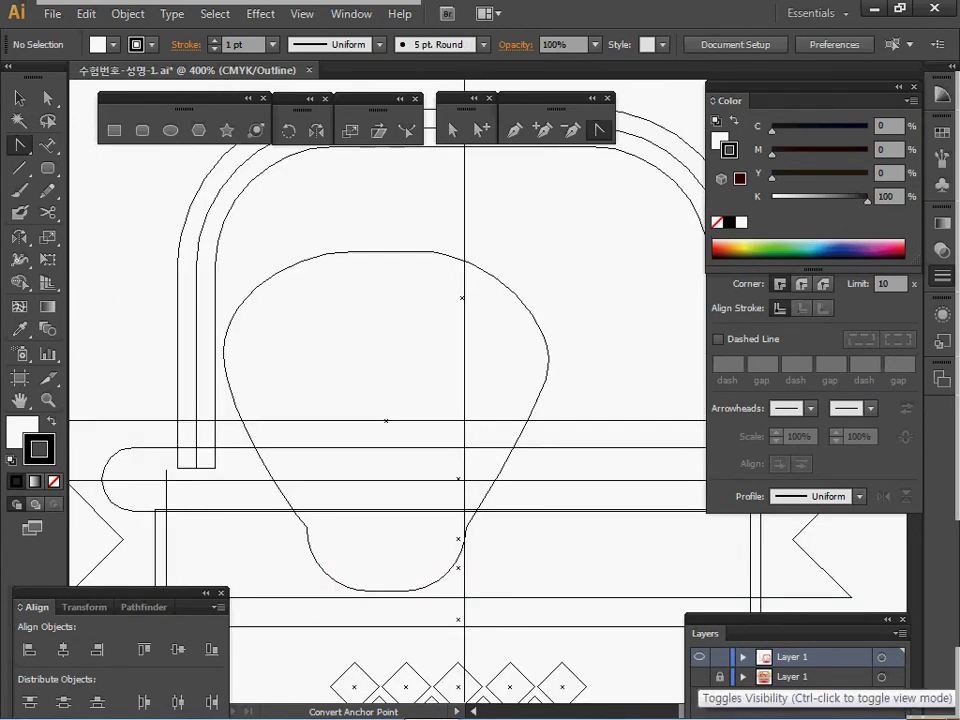
{"action": "left_click", "coordinate": [699, 677]}
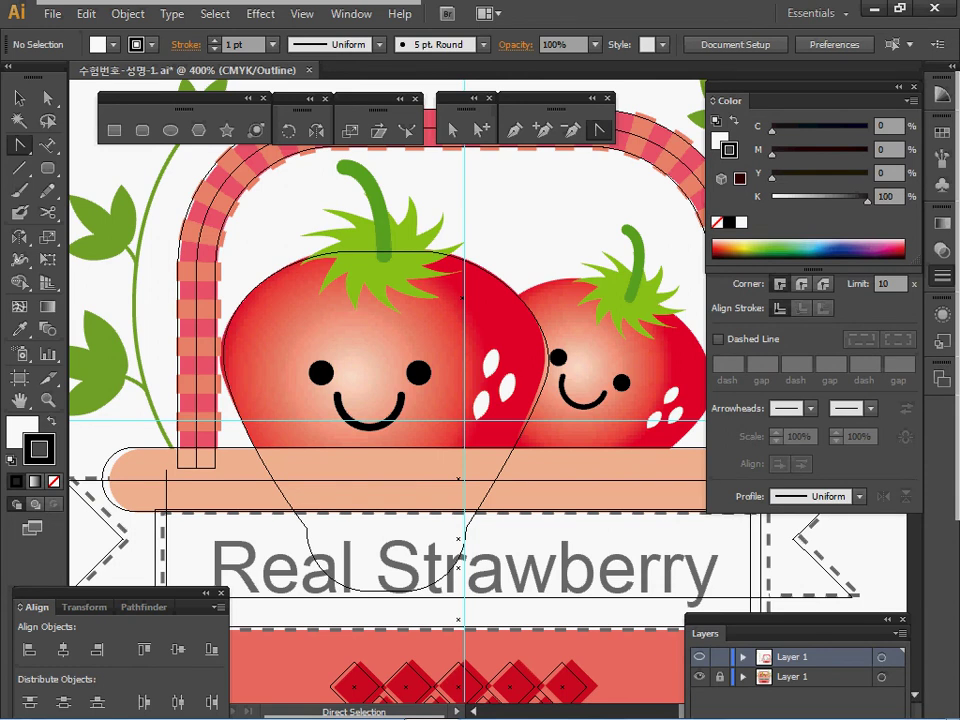
{"action": "left_click", "coordinate": [256, 287], "text": "ctrl"}
{"action": "key", "text": "i"}
{"action": "left_click", "coordinate": [278, 318]}
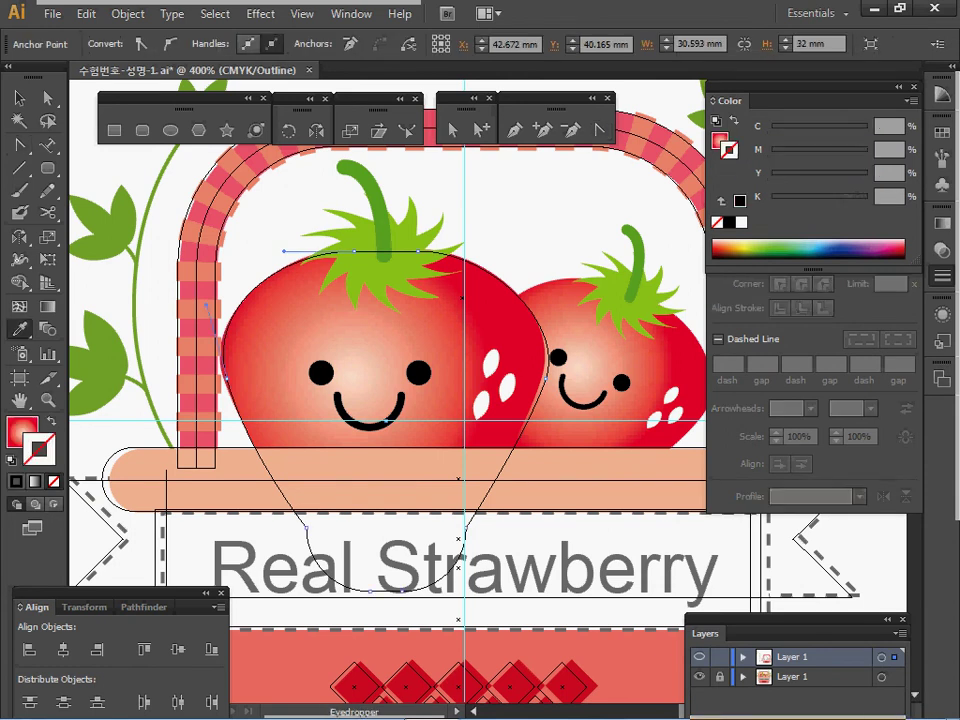
{"action": "left_click", "coordinate": [699, 677]}
{"action": "key", "text": "ctrl+y"}
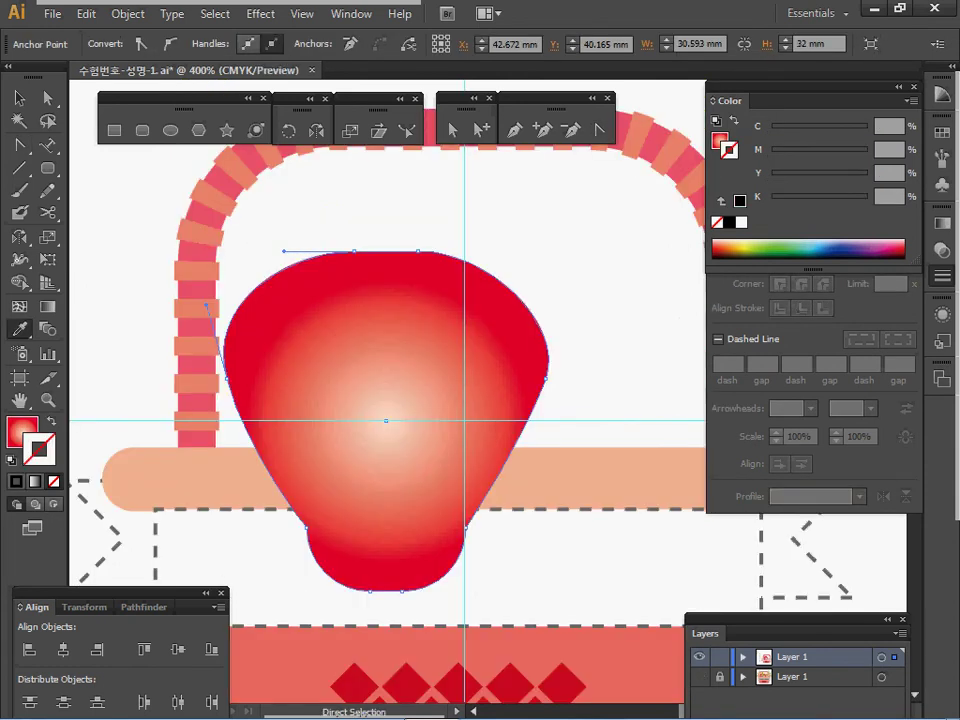
- Select the whole strawberry body and examine the colours and locations of its radial gradient's two stops
{"action": "left_click", "coordinate": [432, 408], "text": "ctrl+alt"}
{"action": "left_click_drag", "start_coordinate": [432, 408], "coordinate": [286, 357]}
{"action": "left_click", "coordinate": [286, 357], "text": "ctrl"}
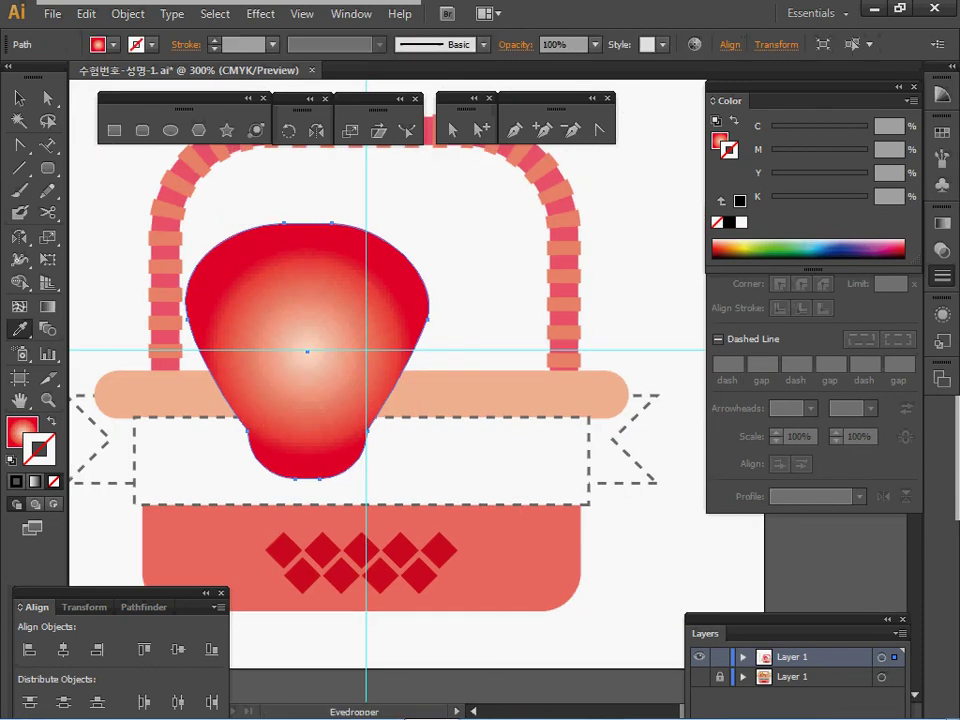
{"action": "left_click", "coordinate": [942, 223]}
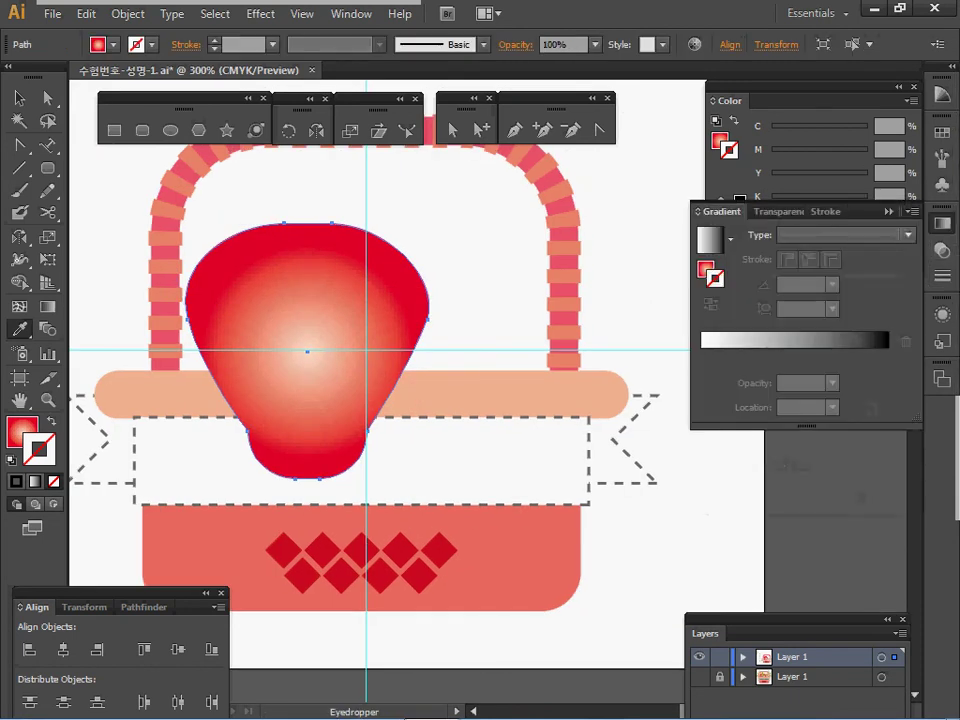
{"action": "left_click", "coordinate": [706, 269]}
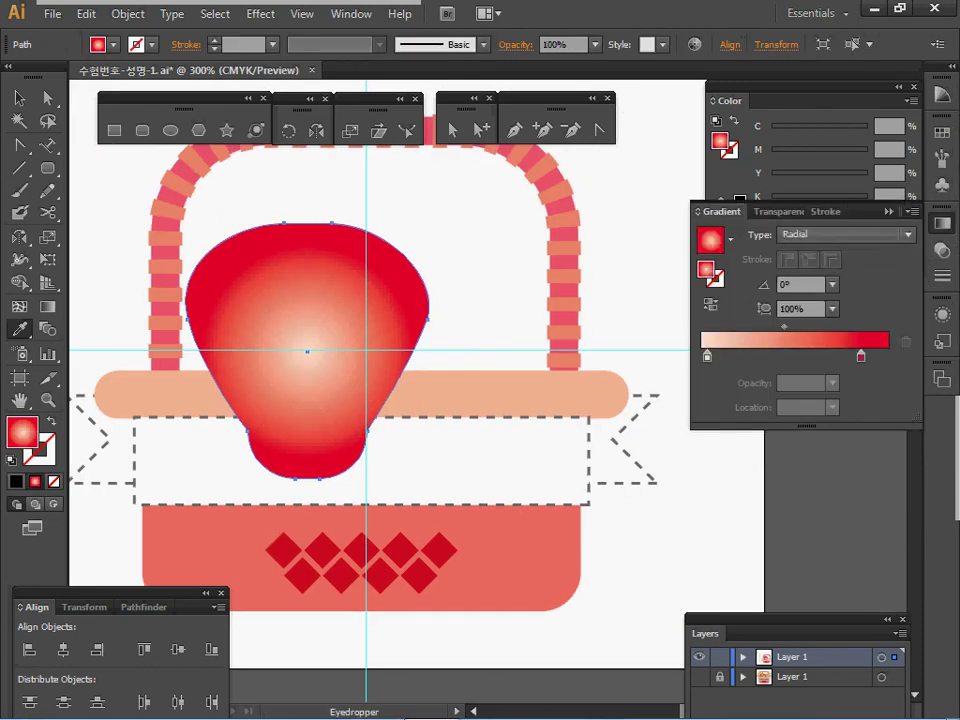
{"action": "left_click", "coordinate": [707, 356]}
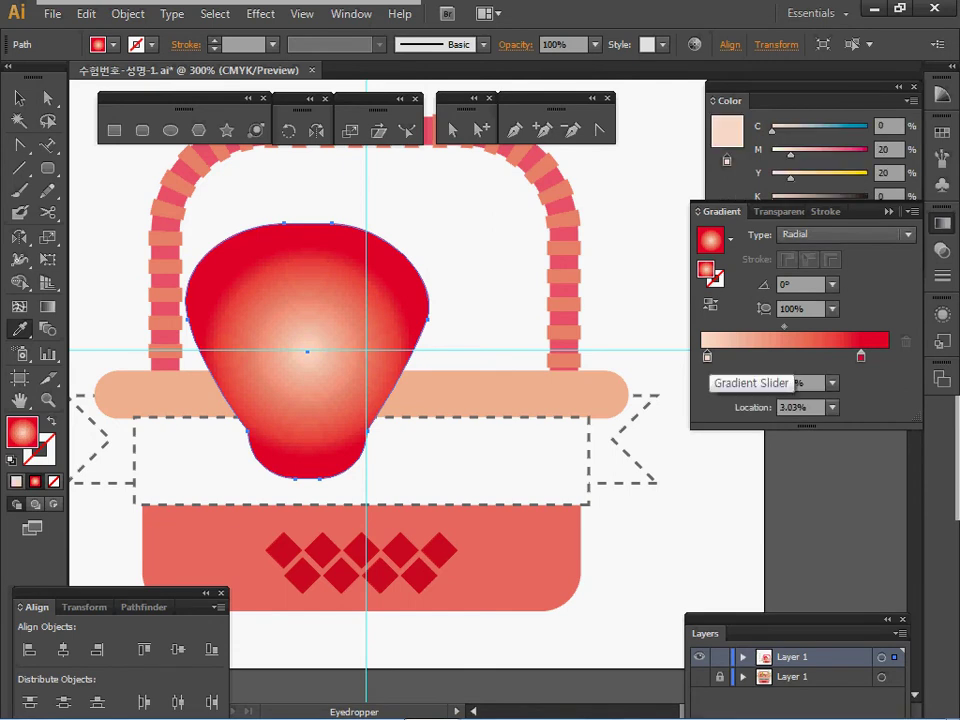
{"action": "left_click", "coordinate": [861, 356]}
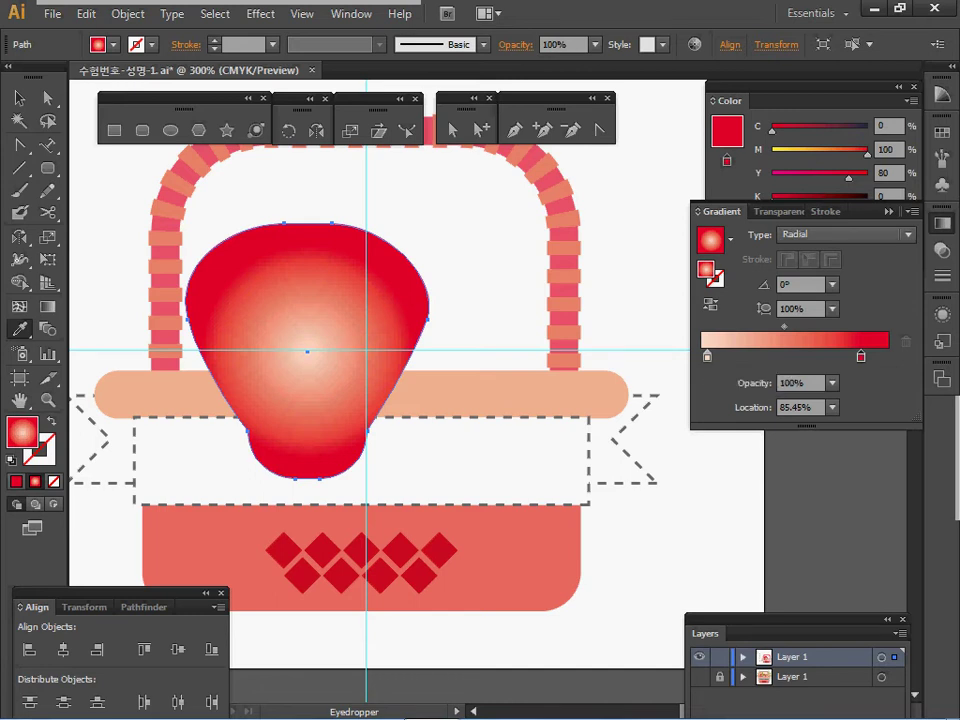
- Reposition the strawberry's radial gradient with its light centre up and left of the middle, running down to the right at about -48°
{"action": "left_click", "coordinate": [47, 306]}
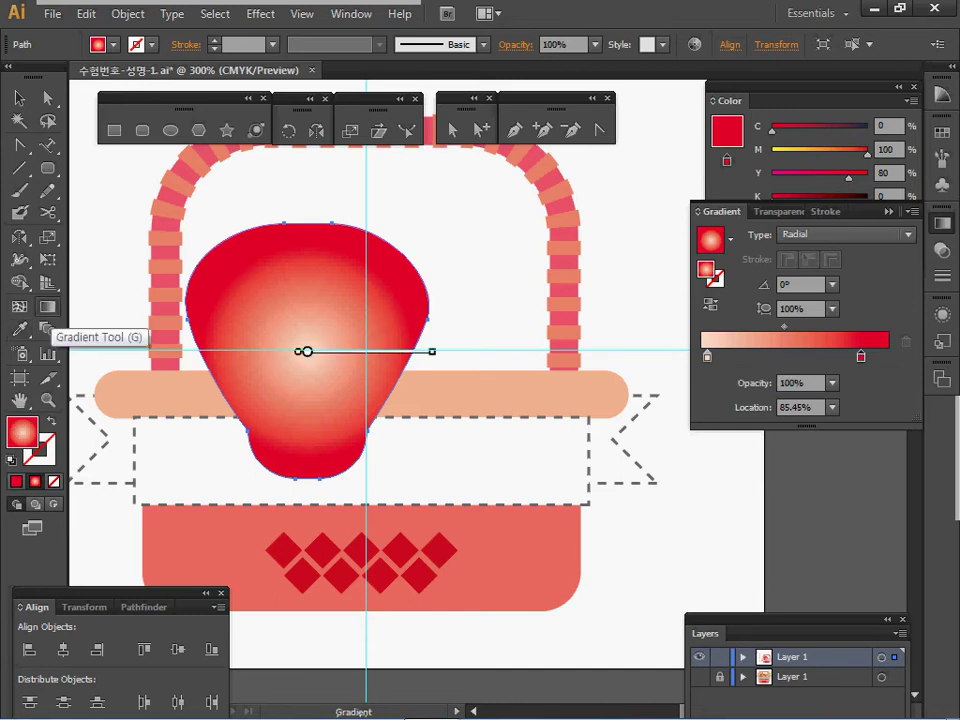
{"action": "mouse_move", "coordinate": [309, 354]}
{"action": "mouse_move", "coordinate": [308, 352]}
{"action": "left_mouse_down"}
{"action": "mouse_move", "coordinate": [274, 315]}
{"action": "mouse_move", "coordinate": [281, 309]}
{"action": "mouse_move", "coordinate": [388, 390]}
{"action": "left_mouse_up"}
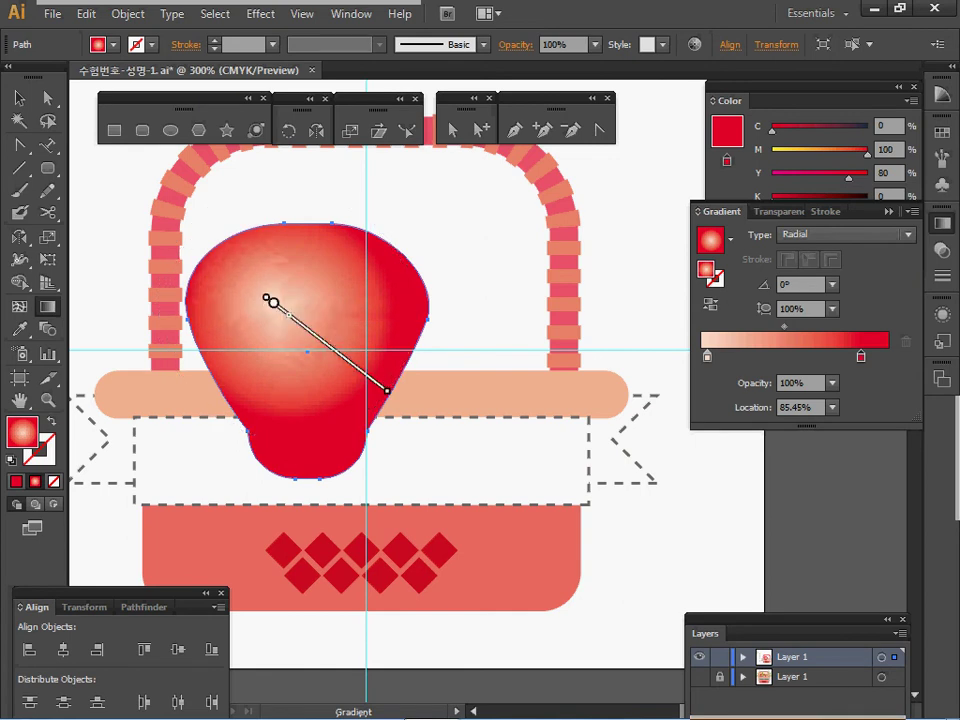
{"action": "key", "text": "ctrl+z"}
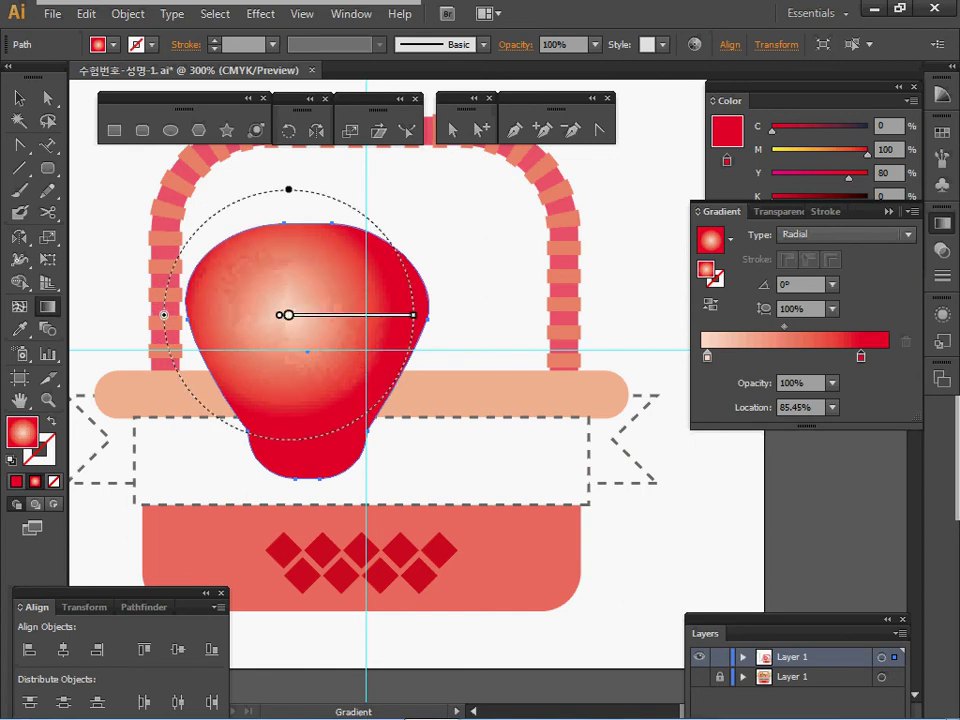
{"action": "left_click_drag", "start_coordinate": [268, 300], "coordinate": [336, 394]}
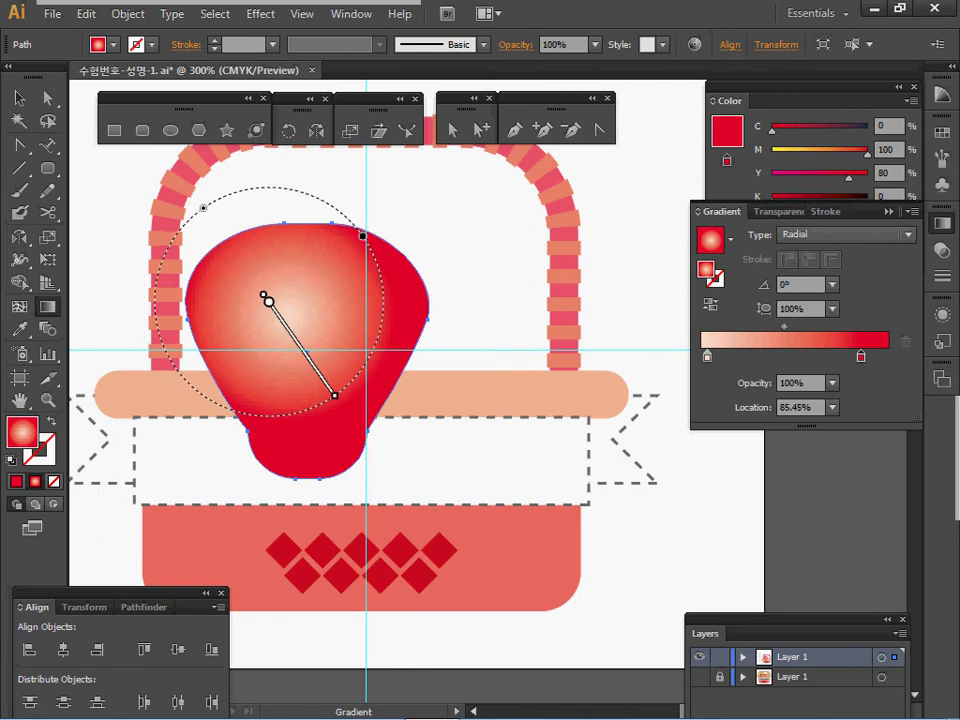
{"action": "left_click_drag", "start_coordinate": [364, 297], "coordinate": [297, 406]}
{"action": "mouse_move", "coordinate": [257, 298]}
{"action": "left_mouse_down"}
{"action": "mouse_move", "coordinate": [341, 393]}
{"action": "mouse_move", "coordinate": [279, 325]}
{"action": "left_mouse_up"}
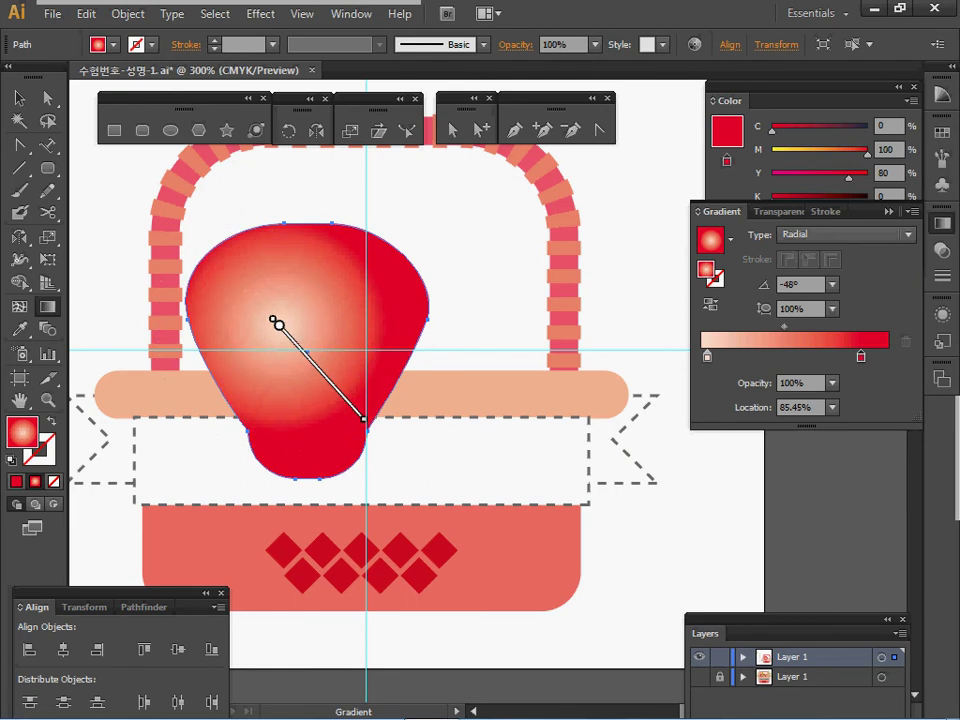
- Fine-tune the strawberry's radial gradient at about -46.8°, slightly enlarged with its light centre up and left of the middle, and deselect the body
{"action": "left_click_drag", "start_coordinate": [277, 323], "coordinate": [256, 296]}
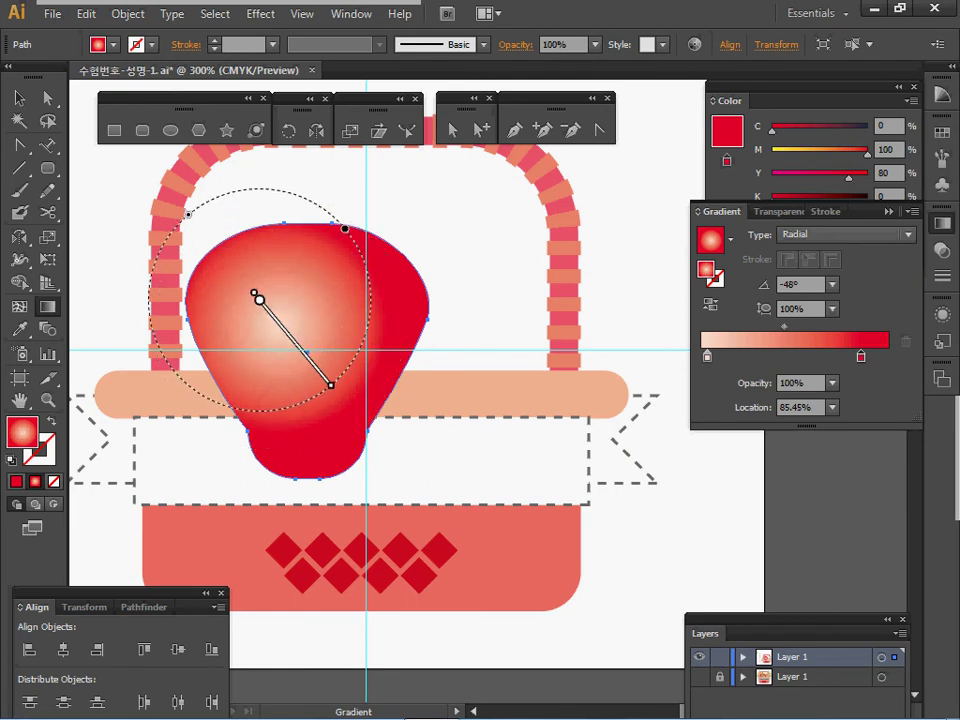
{"action": "left_click_drag", "start_coordinate": [331, 384], "coordinate": [346, 393]}
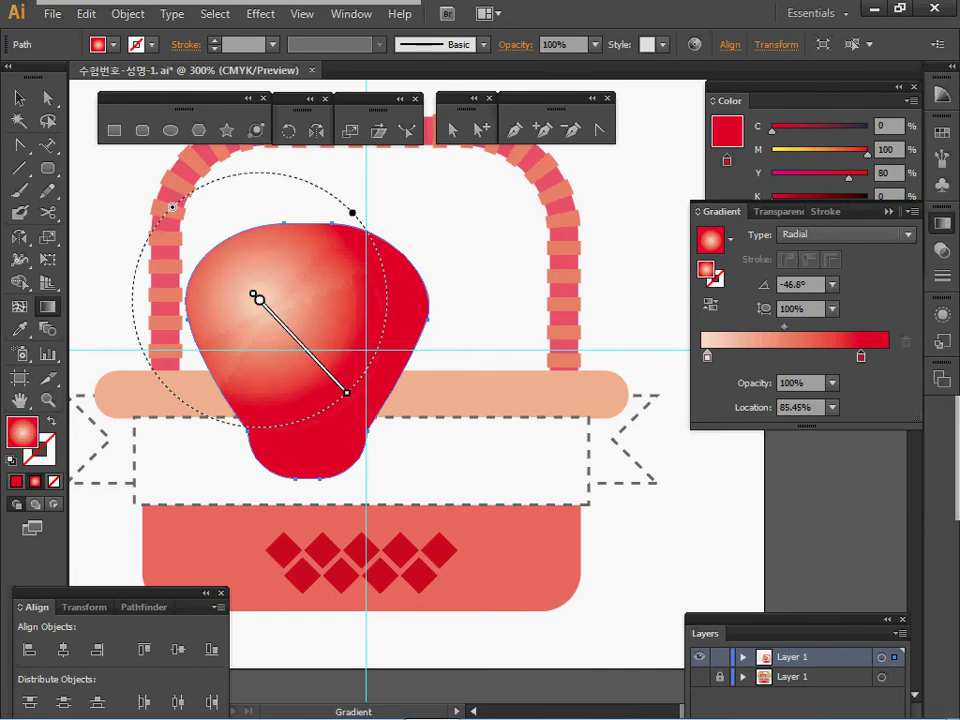
{"action": "left_click_drag", "start_coordinate": [257, 298], "coordinate": [270, 317]}
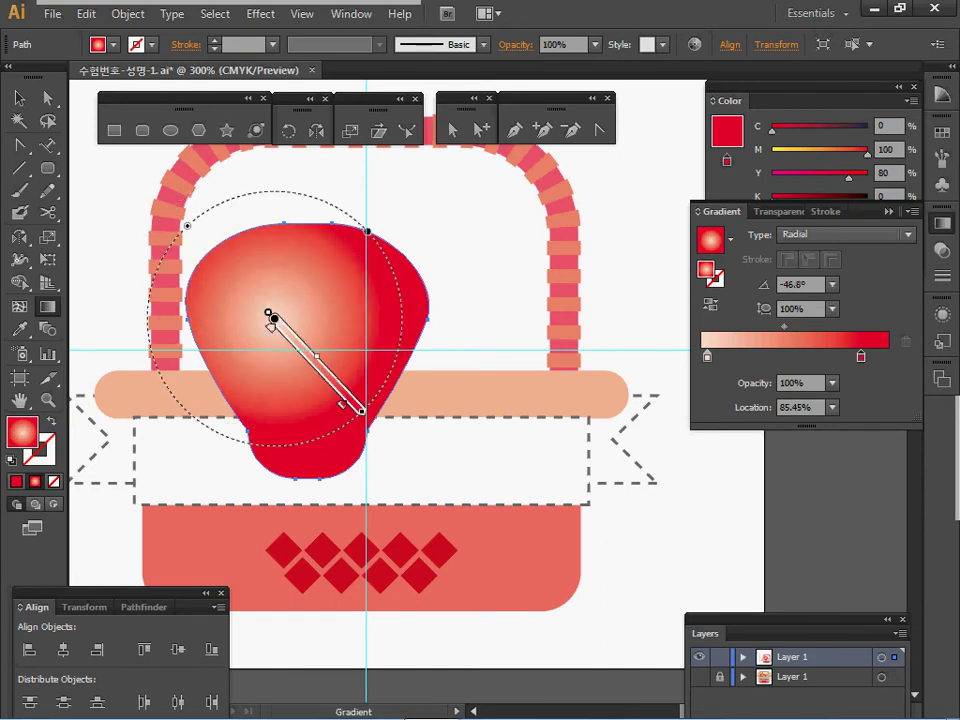
{"action": "key", "text": "a"}
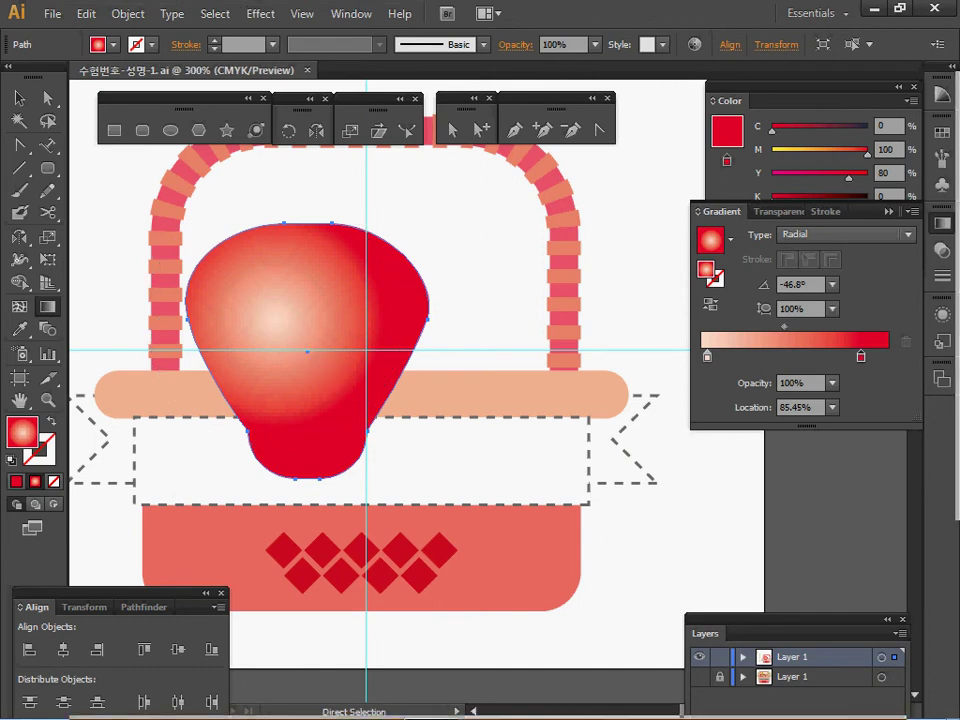
{"action": "key", "text": "g"}
{"action": "key", "text": "a"}
{"action": "key", "text": "ctrl+shift+a"}
{"action": "key", "text": "g"}
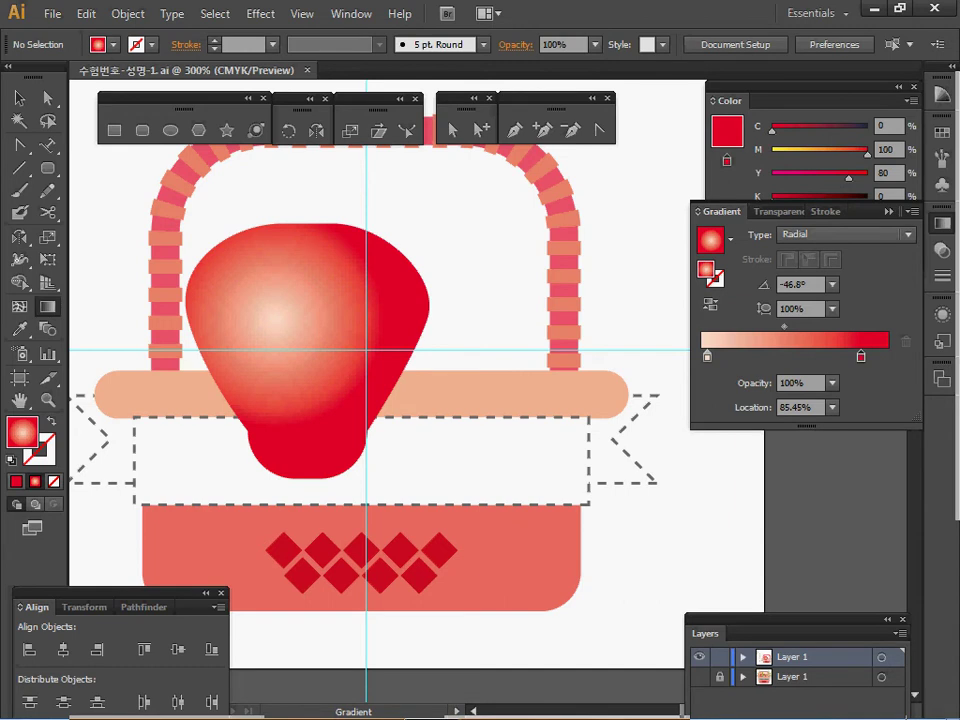
- Show the reference layer in Preview colours with the working layer in Outline over it, viewed at 400% around the large strawberry
{"action": "key", "text": "ctrl+y"}
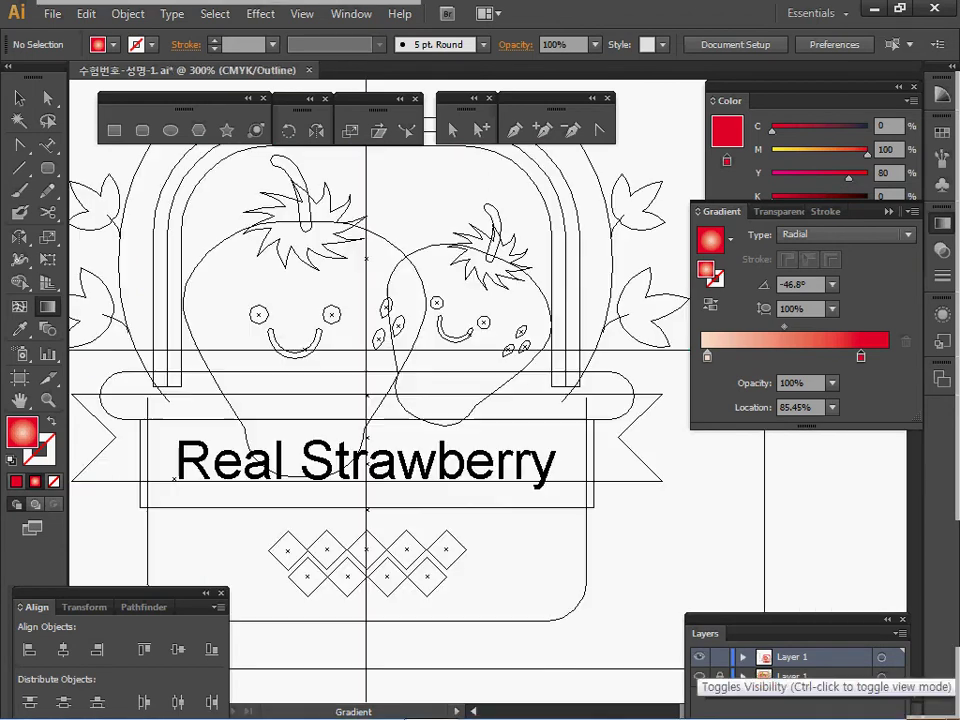
{"action": "left_click", "coordinate": [699, 657], "text": "ctrl"}
{"action": "left_click", "coordinate": [351, 343], "text": "ctrl"}
{"action": "left_click", "coordinate": [699, 677]}
{"action": "left_click", "coordinate": [699, 677]}
{"action": "left_click", "coordinate": [699, 677], "text": "ctrl"}
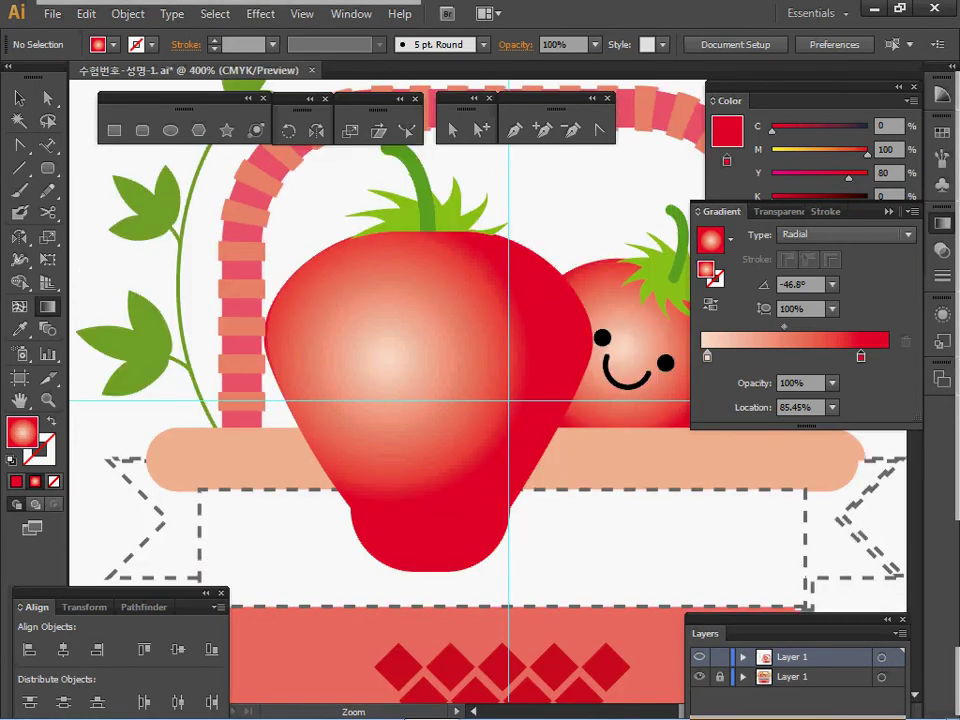
{"action": "left_click", "coordinate": [699, 657], "text": "ctrl"}
- Draw a black circle without stroke over the large reference strawberry's left eye and deselect it
{"action": "left_click", "coordinate": [170, 130]}
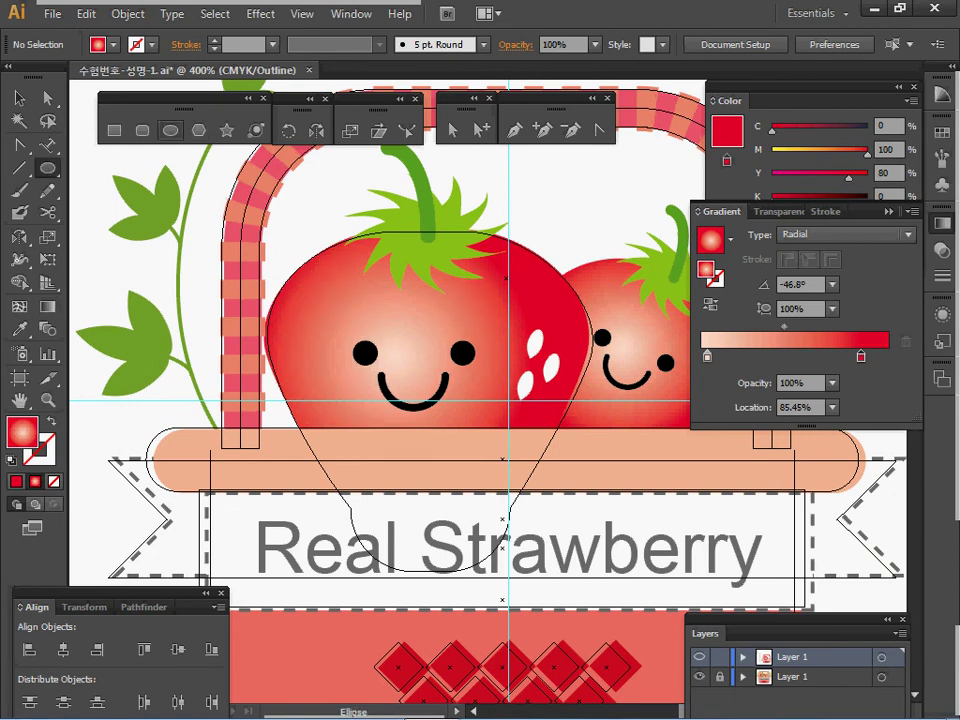
{"action": "key", "text": "d"}
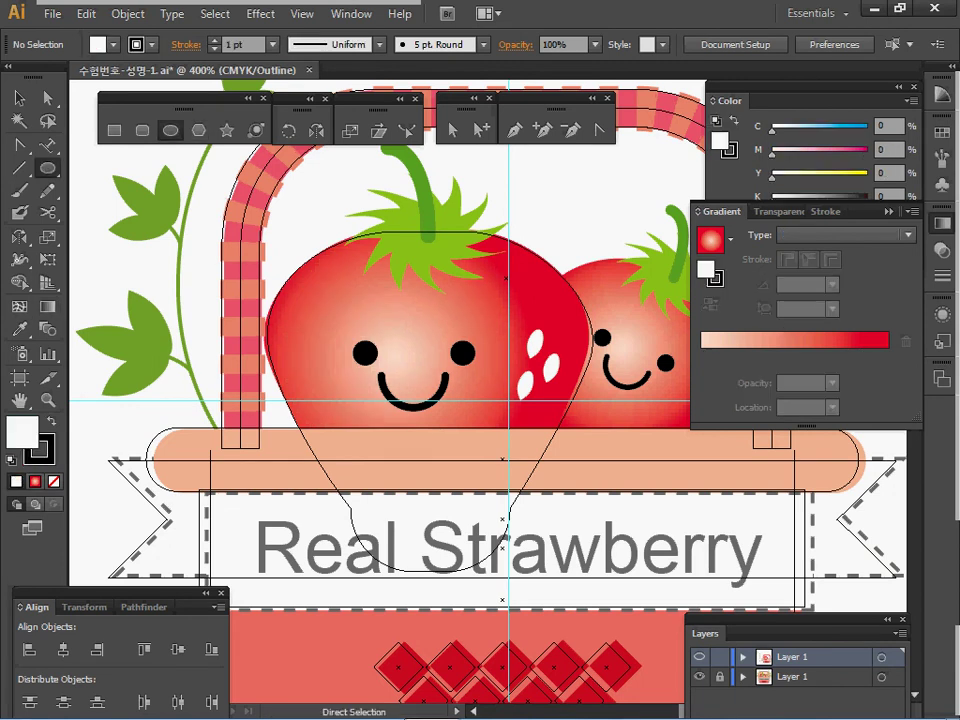
{"action": "key", "text": "shift+x"}
{"action": "key", "text": "x"}
{"action": "key", "text": "/"}
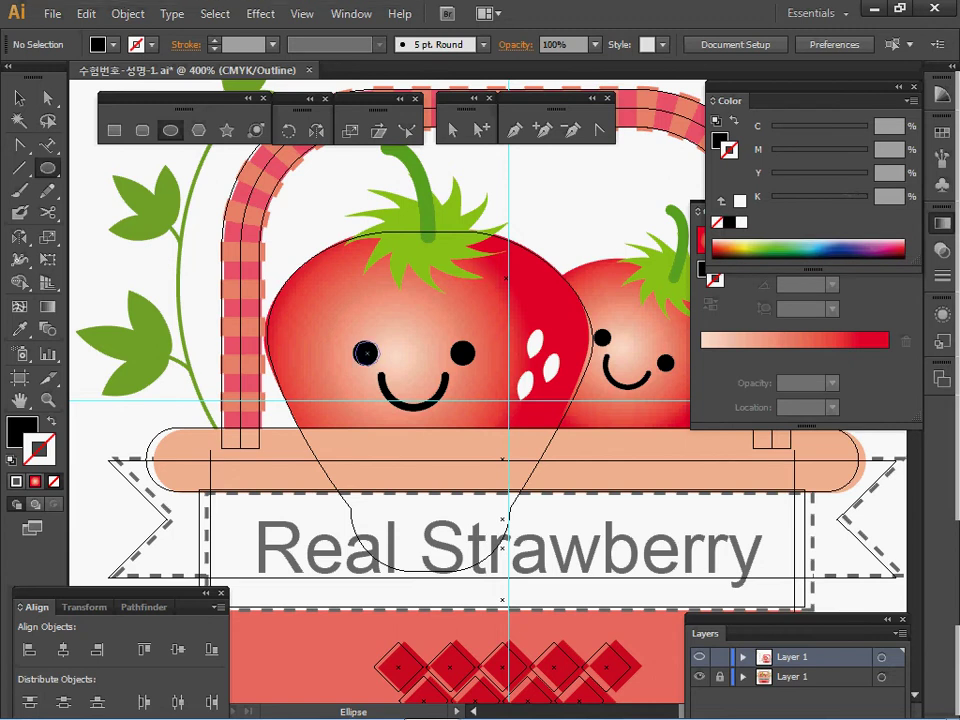
{"action": "left_click", "coordinate": [366, 352]}
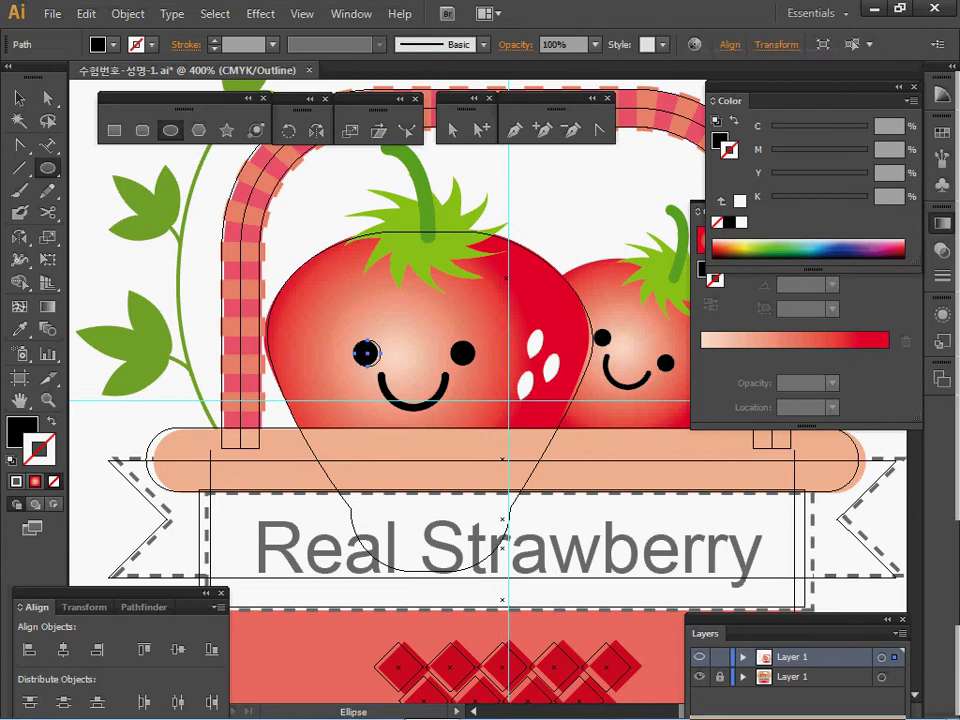
{"action": "key", "text": "ctrl"}
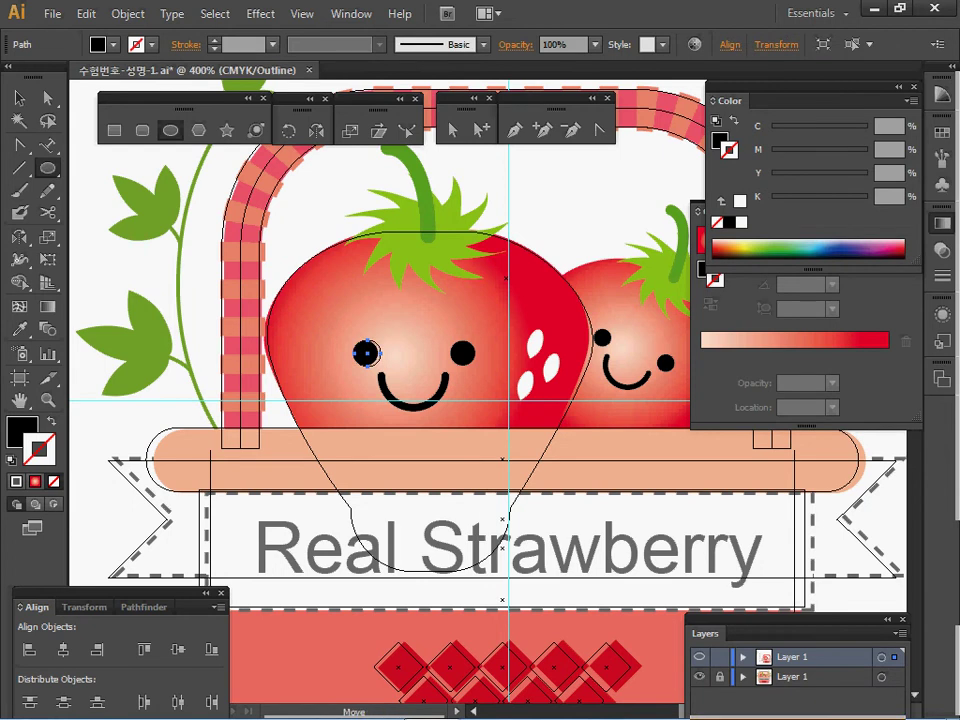
{"action": "key", "text": "ctrl+shift+a"}
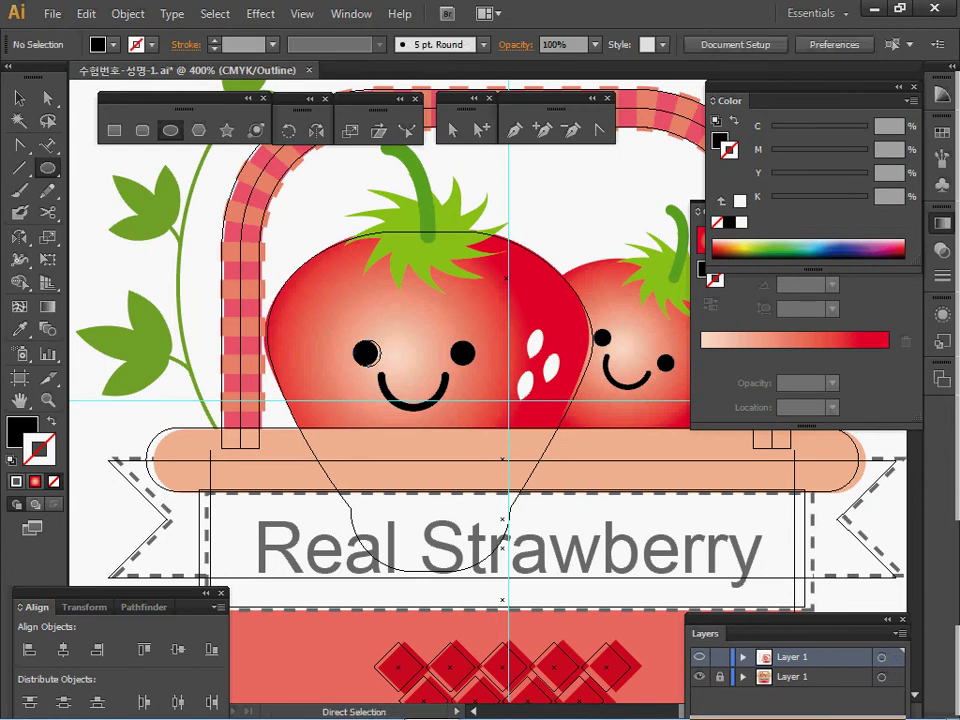
- Draw an unfilled circle with a 1 pt black stroke over the reference smile, then hide the reference layer and return to Preview
{"action": "mouse_move", "coordinate": [418, 368]}
{"action": "left_mouse_down"}
{"action": "mouse_move", "coordinate": [451, 403]}
{"action": "mouse_move", "coordinate": [413, 373]}
{"action": "left_mouse_up"}
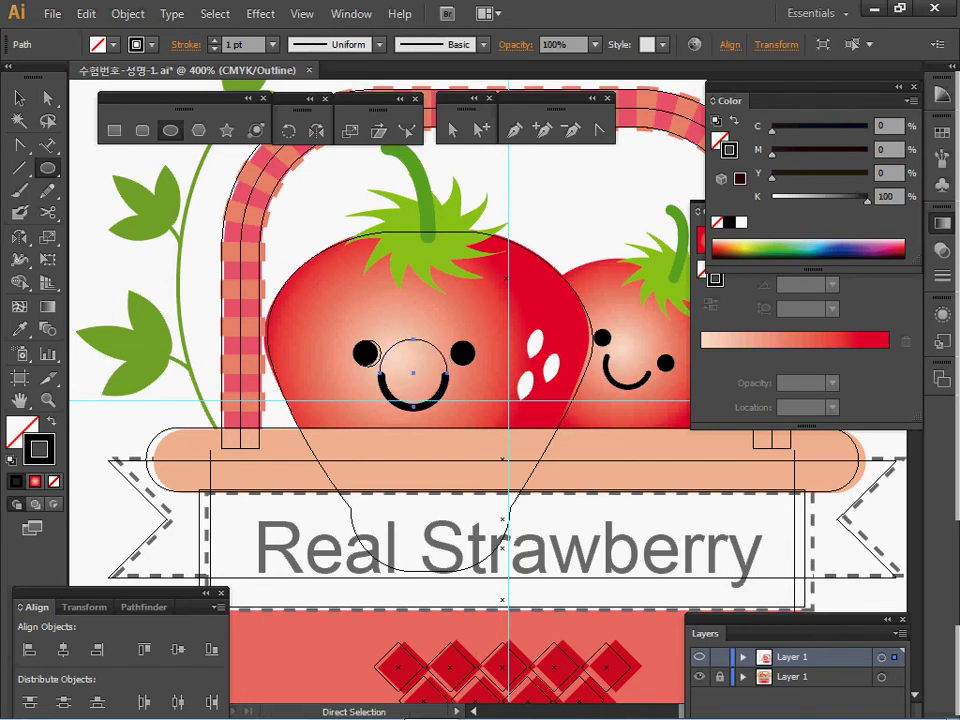
{"action": "left_click", "coordinate": [699, 677]}
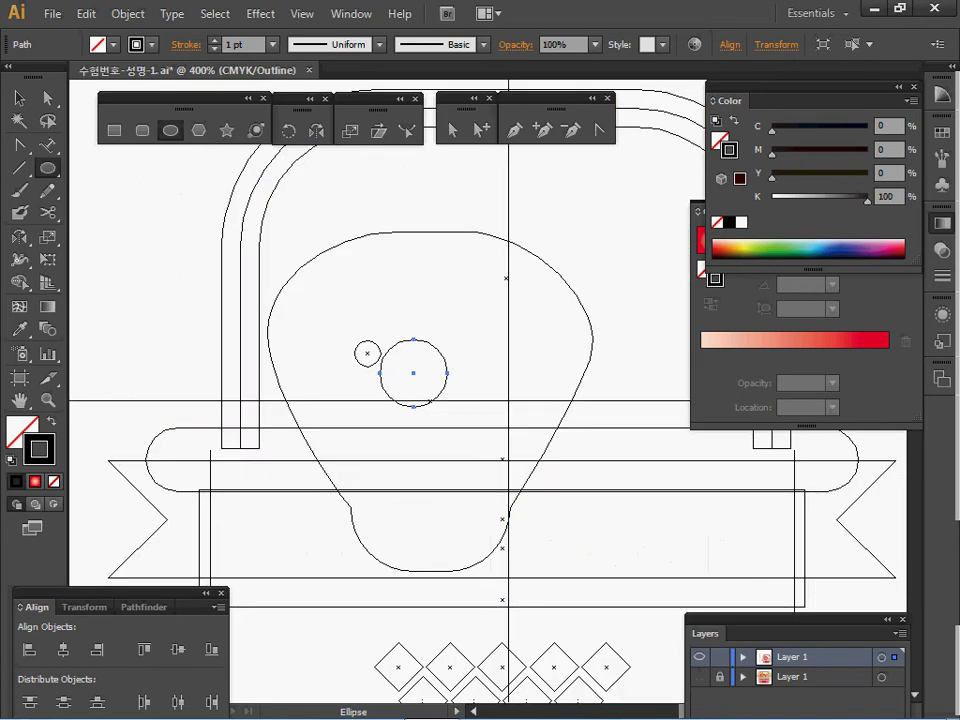
{"action": "left_click", "coordinate": [699, 657], "text": "ctrl"}
{"action": "left_click_drag", "start_coordinate": [413, 373], "coordinate": [381, 347]}
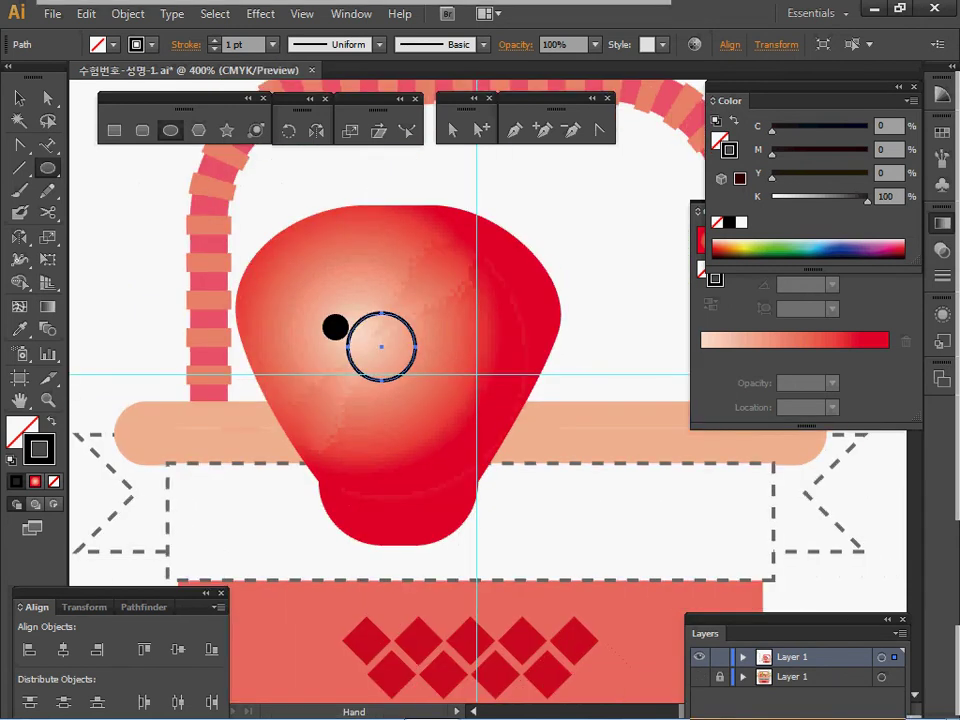
- Delete the stroked circle's top anchor point to leave only the lower half as a smile
{"action": "key", "text": "a"}
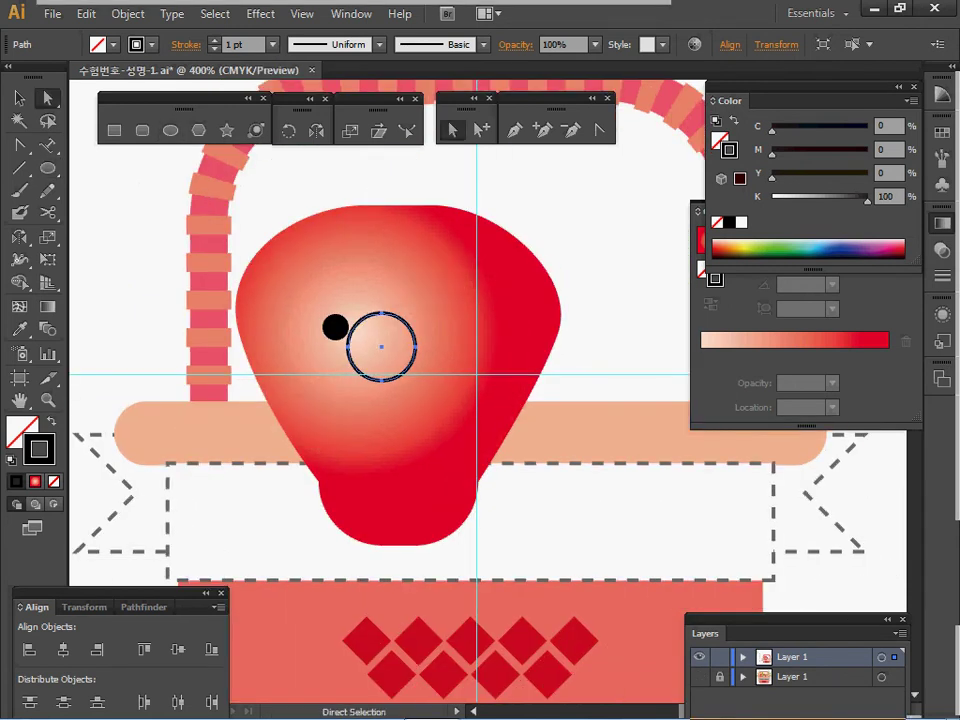
{"action": "left_click", "coordinate": [381, 313]}
{"action": "key", "text": "Delete"}
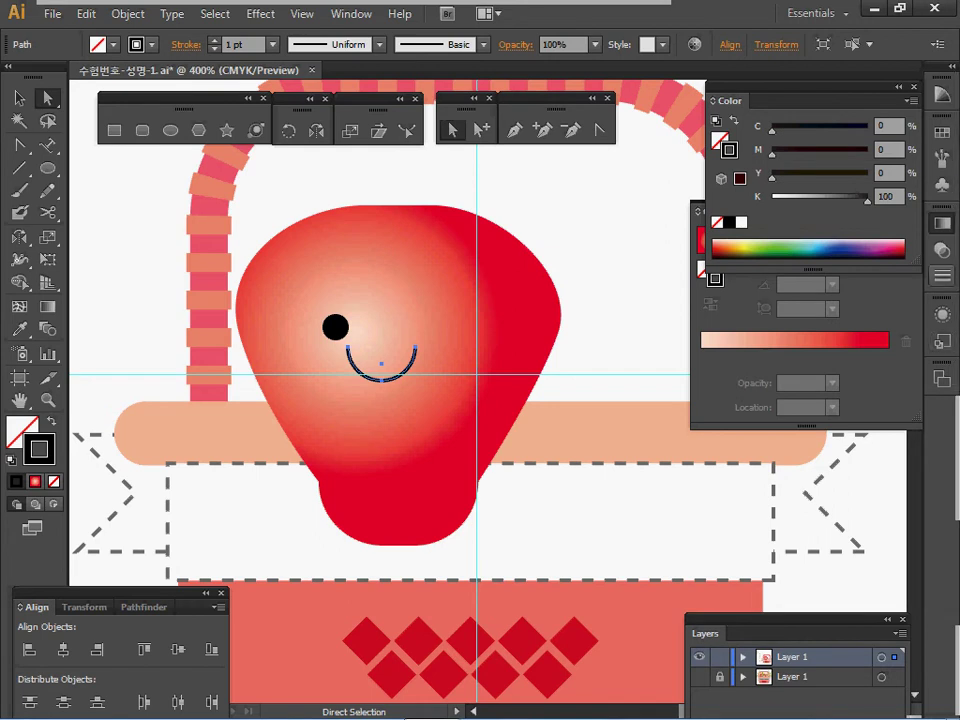
- Set the smile's stroke to 2 pt with round caps and convert it to a filled shape with Outline Stroke
{"action": "key", "text": "ctrl+F10"}
{"action": "left_click", "coordinate": [776, 231]}
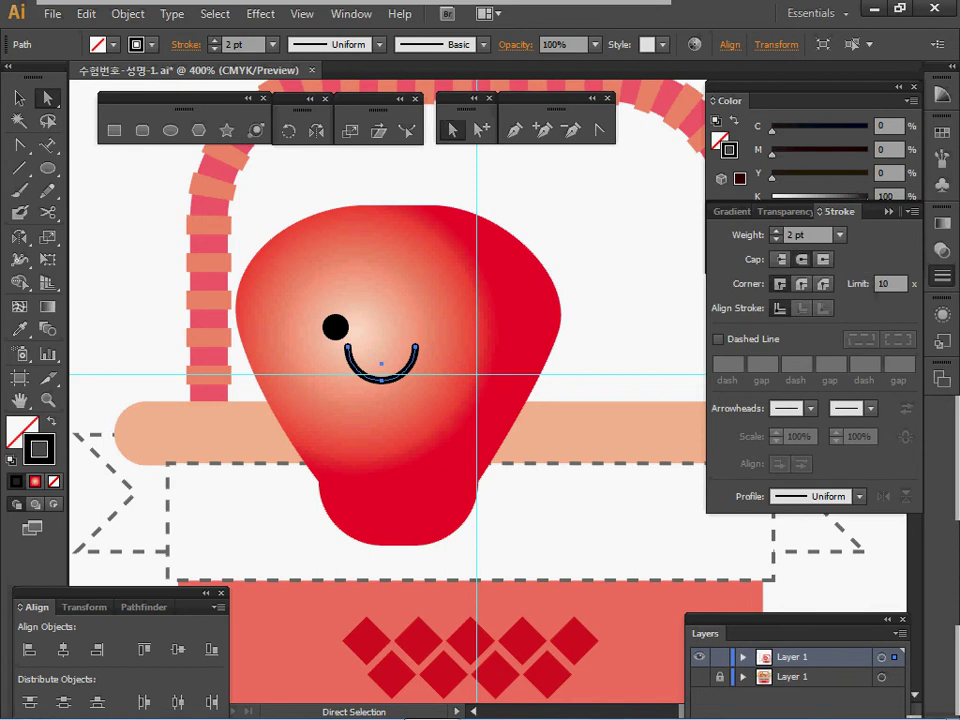
{"action": "left_click", "coordinate": [128, 14]}
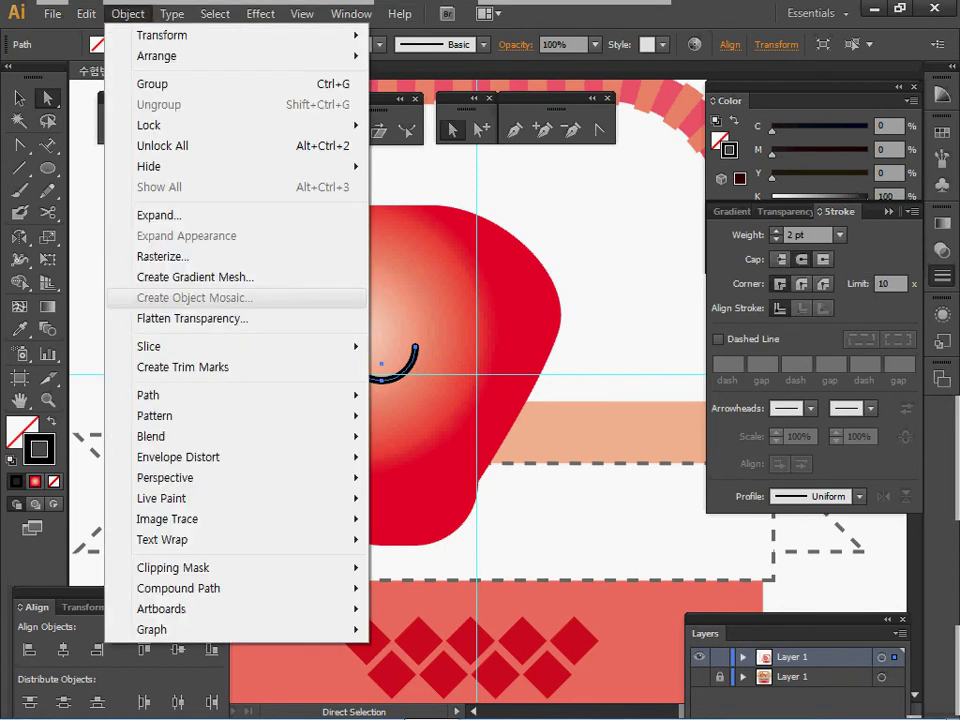
{"action": "mouse_move", "coordinate": [300, 395]}
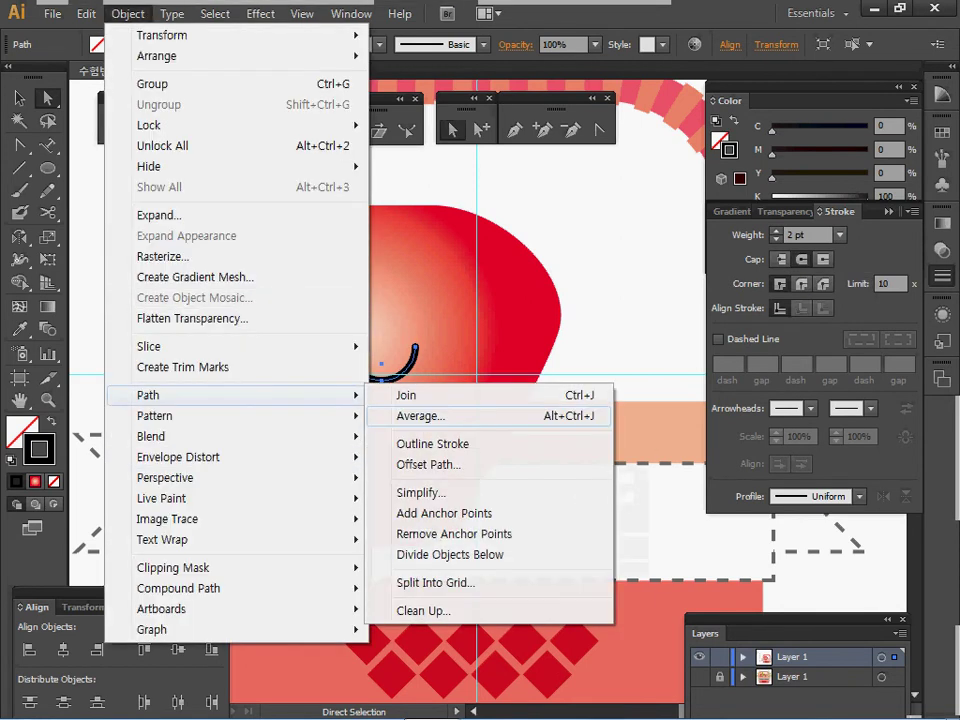
{"action": "left_click", "coordinate": [432, 444]}
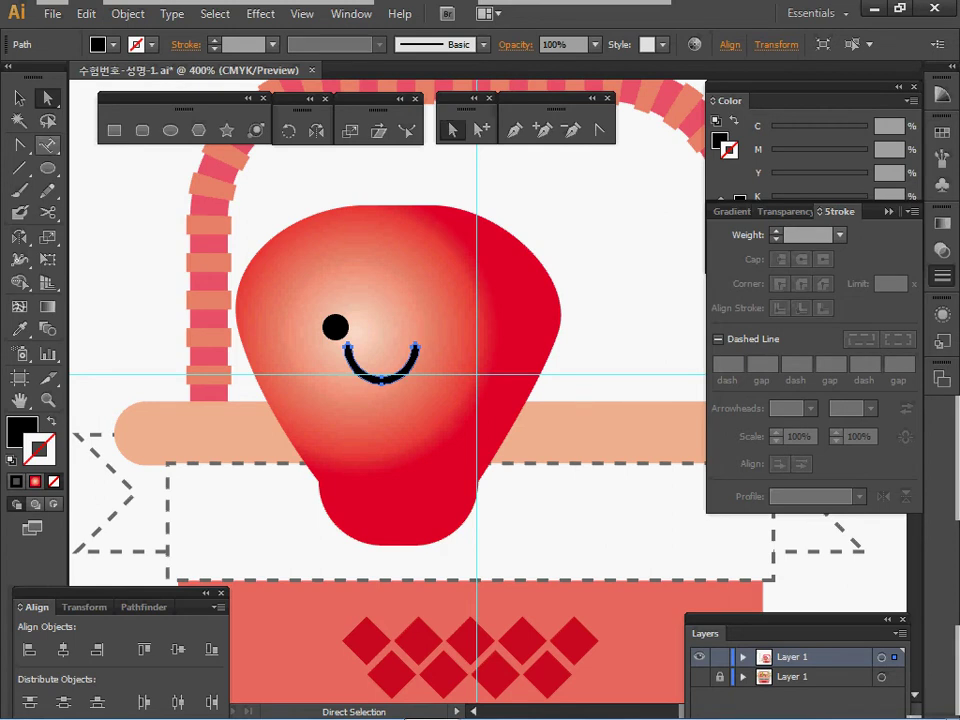
- Duplicate the black eye straight across to the other end of the smile
{"action": "left_click", "coordinate": [19, 98]}
{"action": "left_click", "coordinate": [335, 327]}
{"action": "left_click", "coordinate": [335, 327], "text": "shift"}
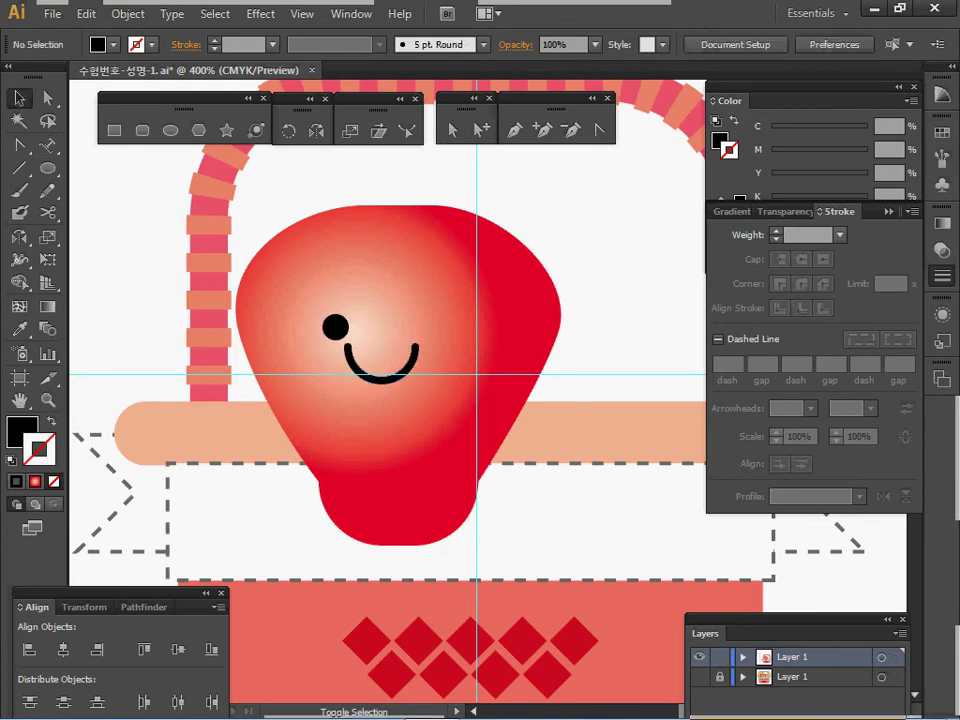
{"action": "left_click", "coordinate": [336, 326]}
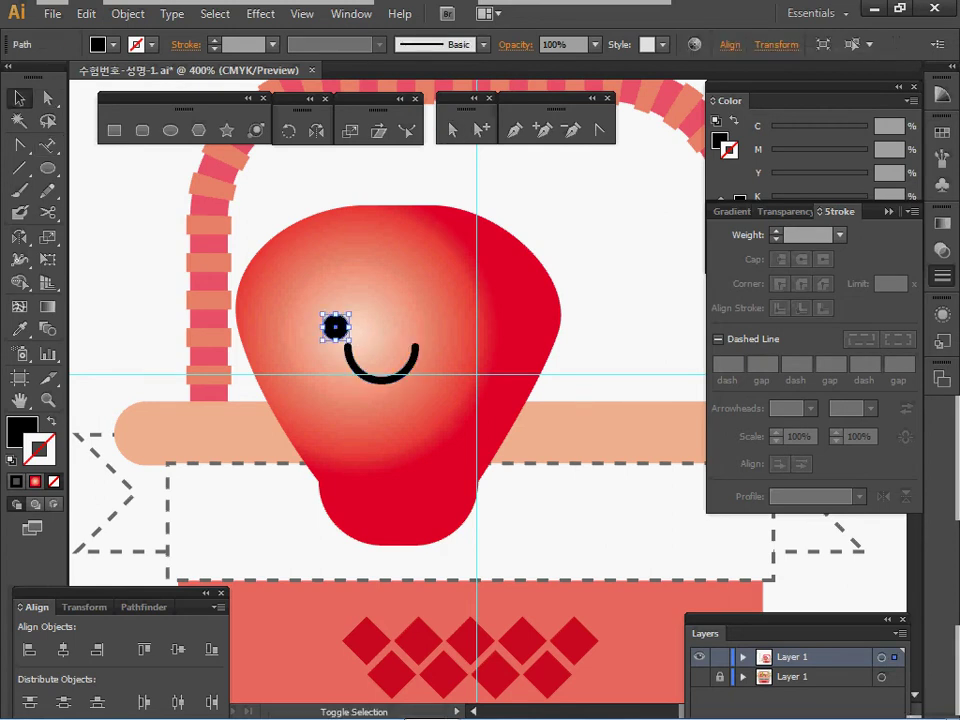
{"action": "key", "text": "ctrl+shift+a"}
{"action": "left_click", "coordinate": [336, 326]}
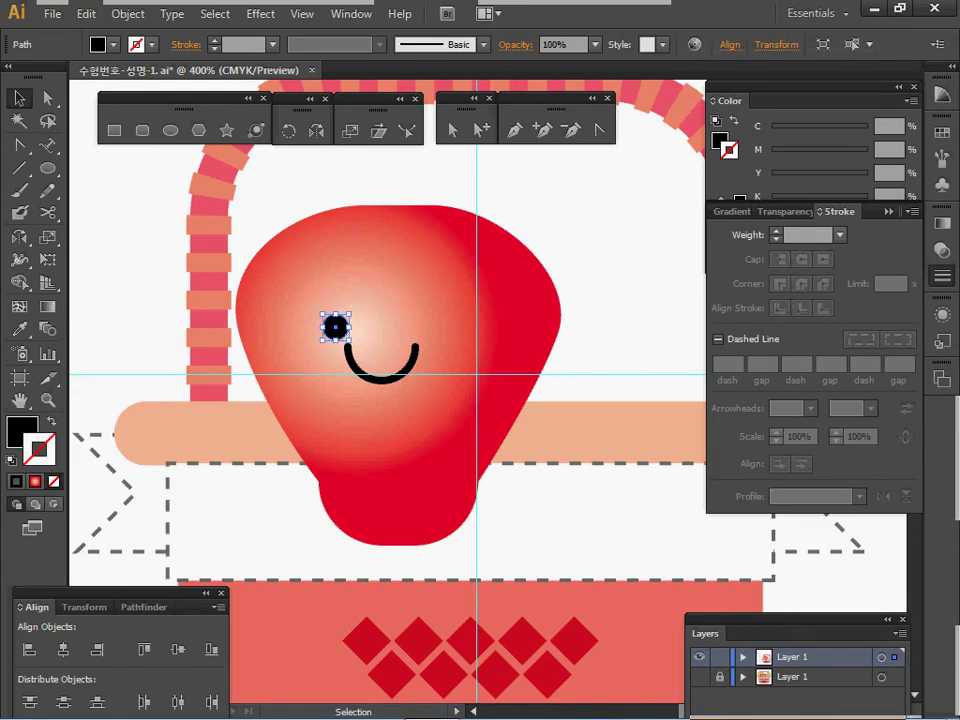
{"action": "left_click_drag", "start_coordinate": [336, 326], "coordinate": [420, 327]}
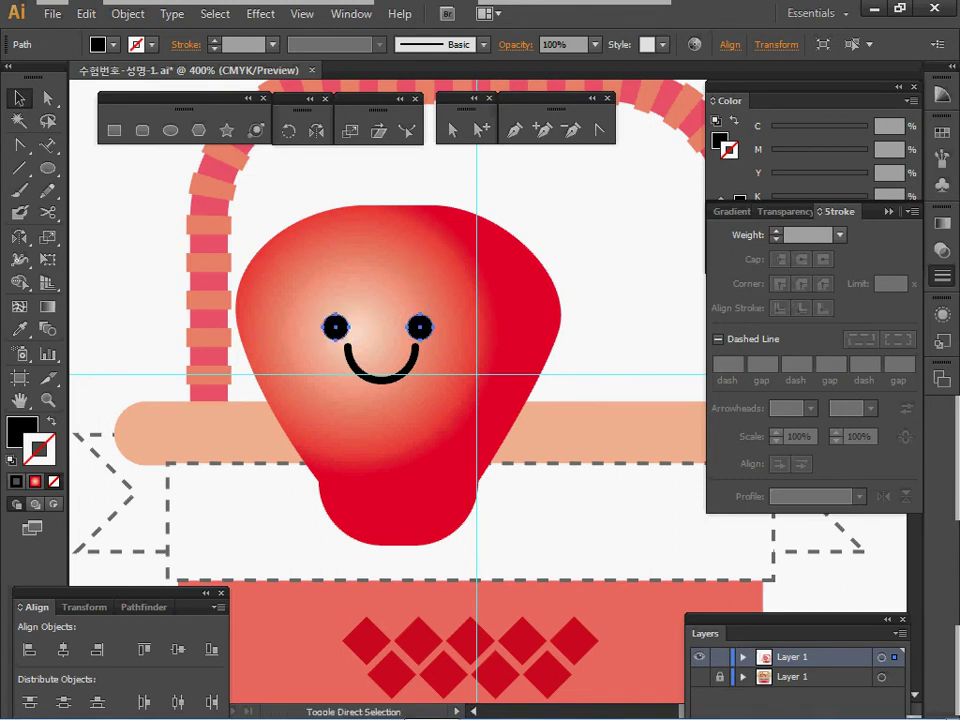
- Select both eyes and the smile and distribute them evenly by their horizontal centres
{"action": "left_click", "coordinate": [362, 372], "text": "shift"}
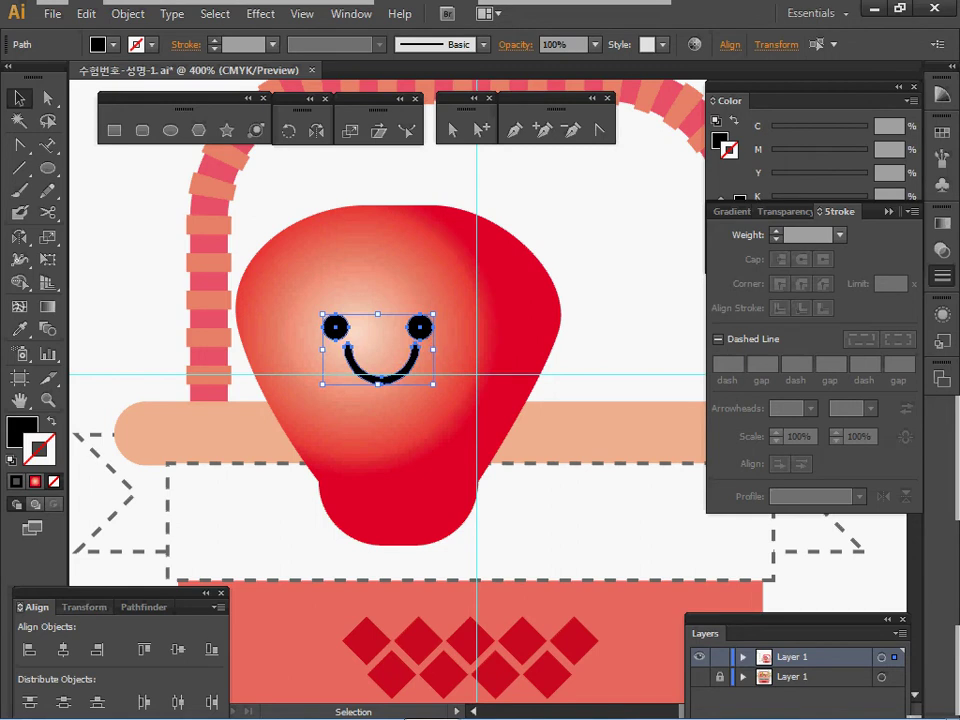
{"action": "left_click_drag", "start_coordinate": [120, 593], "coordinate": [128, 538]}
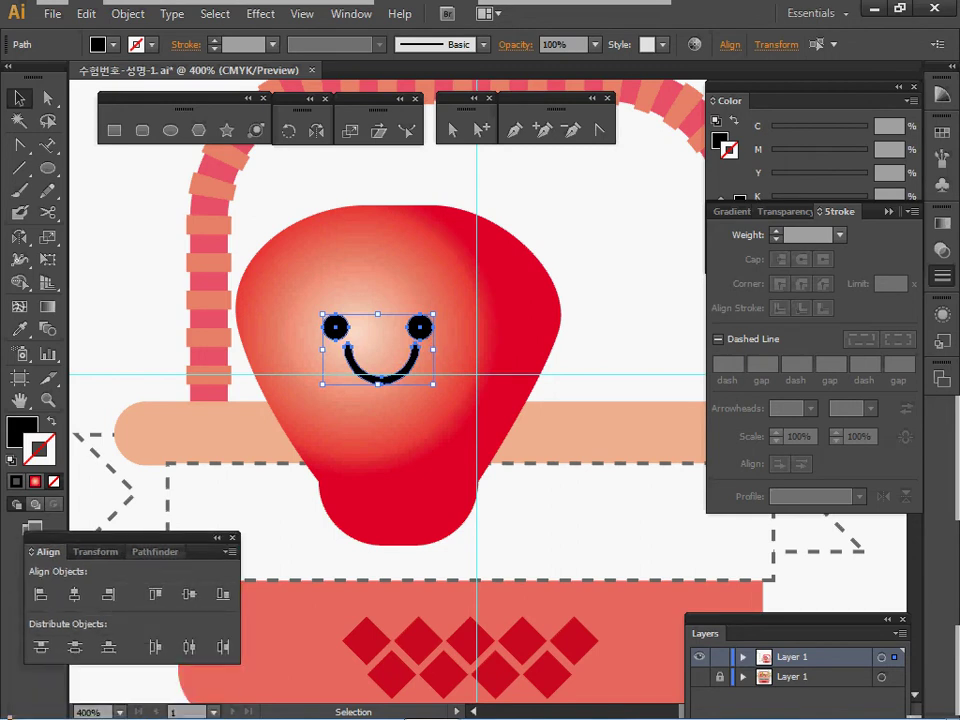
{"action": "left_click", "coordinate": [189, 647]}
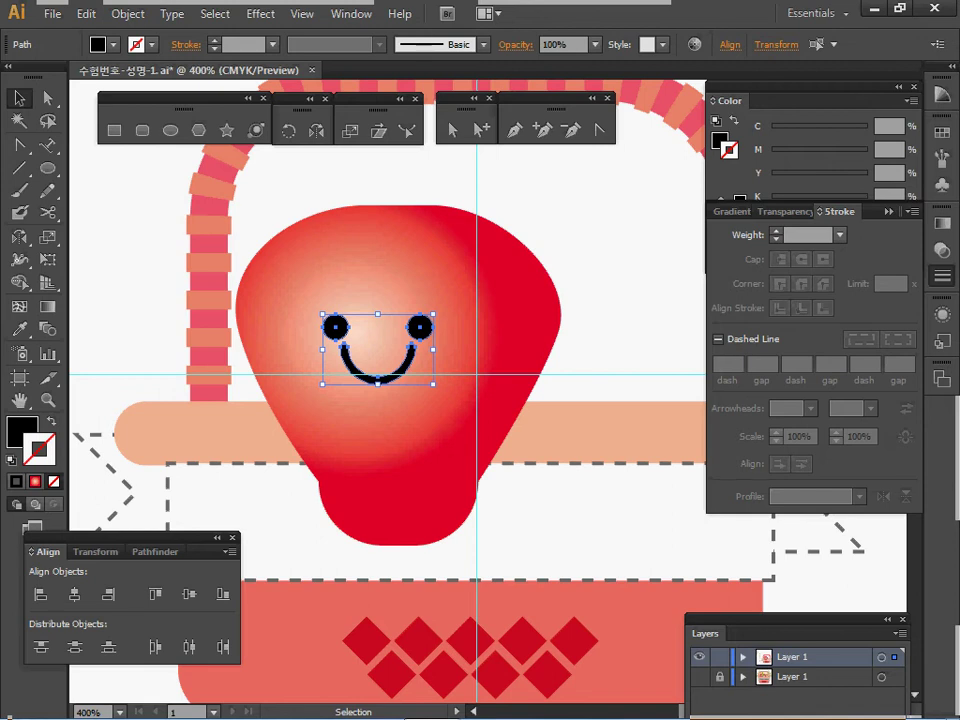
- Draw a small narrow upright ellipse beside the face, near the strawberry's darker edge, with white fill and no stroke
{"action": "left_click", "coordinate": [490, 305], "text": "ctrl"}
{"action": "left_click_drag", "start_coordinate": [490, 305], "coordinate": [448, 263]}
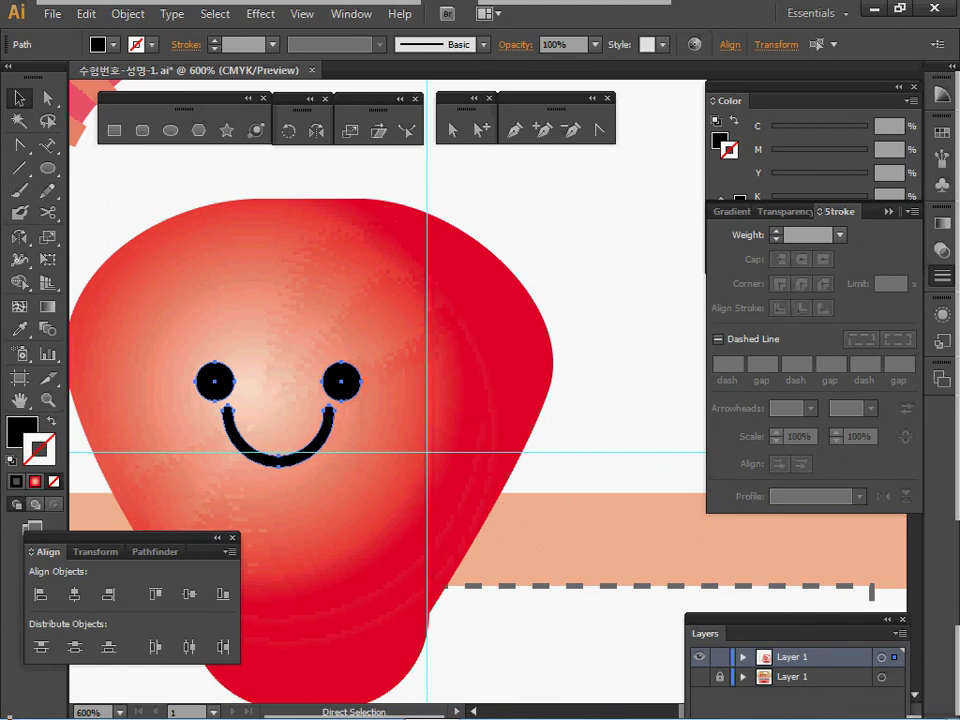
{"action": "key", "text": "space"}
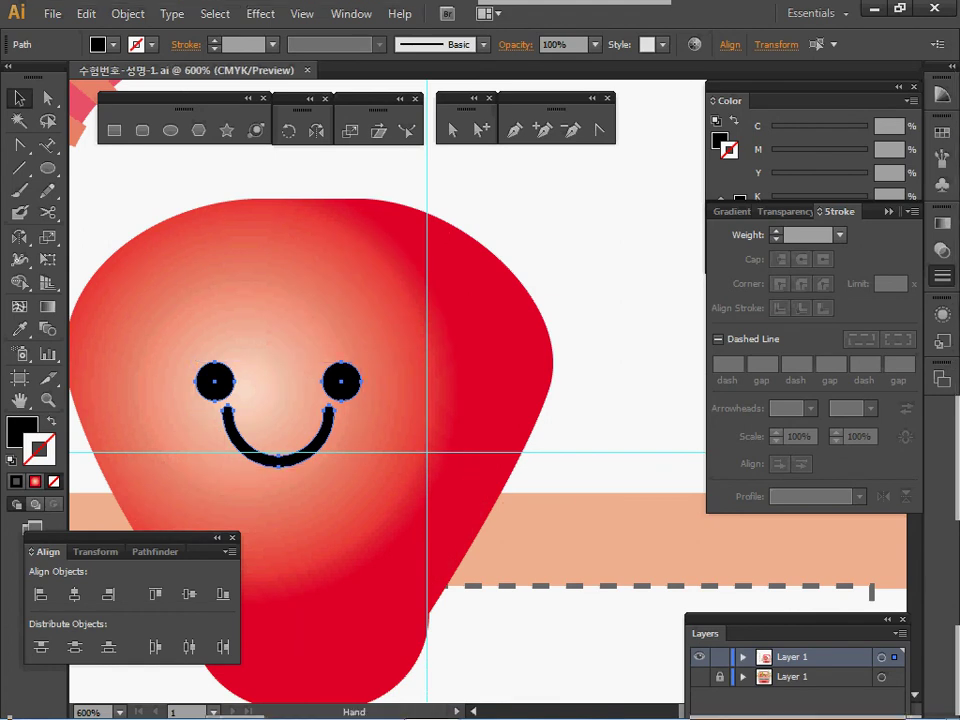
{"action": "key", "text": "ctrl+shift+a"}
{"action": "key", "text": "l"}
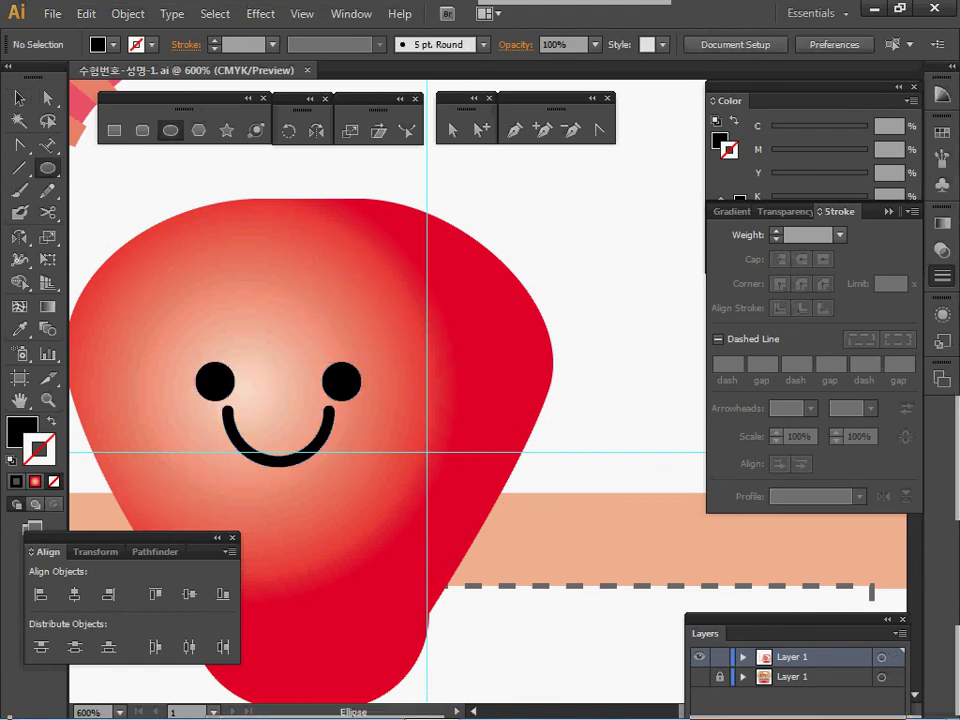
{"action": "left_click_drag", "start_coordinate": [430, 300], "coordinate": [451, 354]}
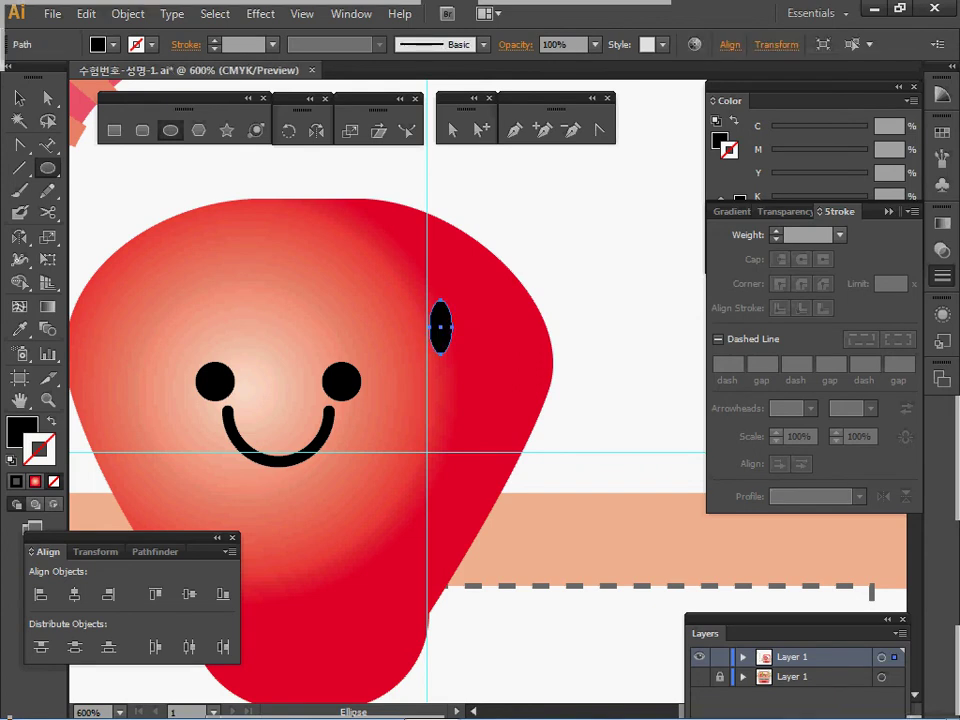
{"action": "key", "text": "d"}
{"action": "key", "text": "slash"}
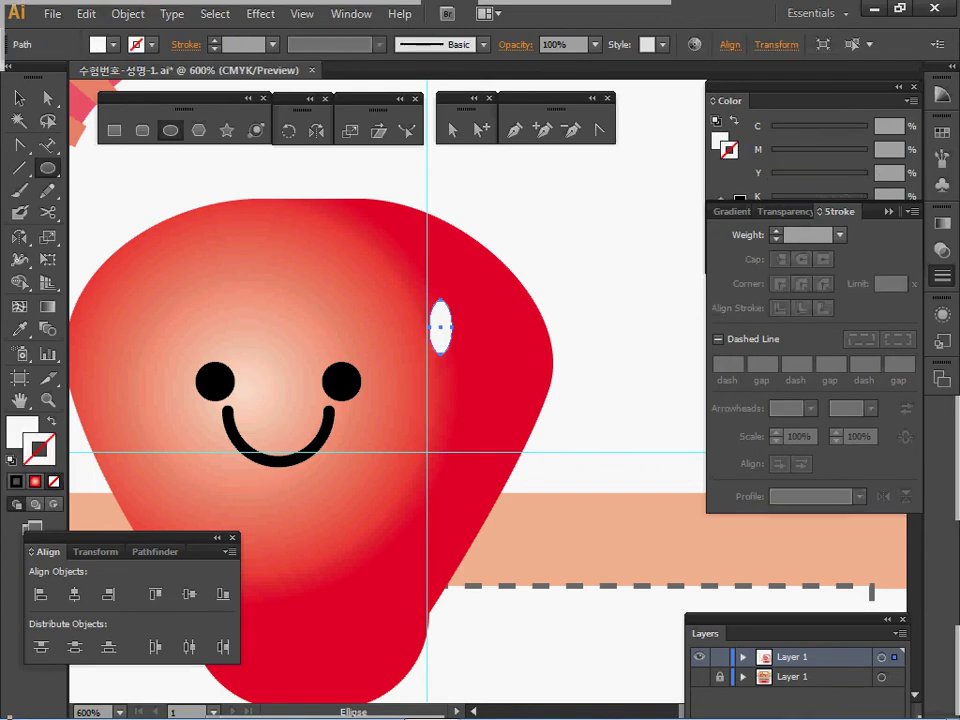
- Convert the white ellipse's bottom anchor point to a corner, keeping the top rounded, to form a seed shape
{"action": "key", "text": "shift+c"}
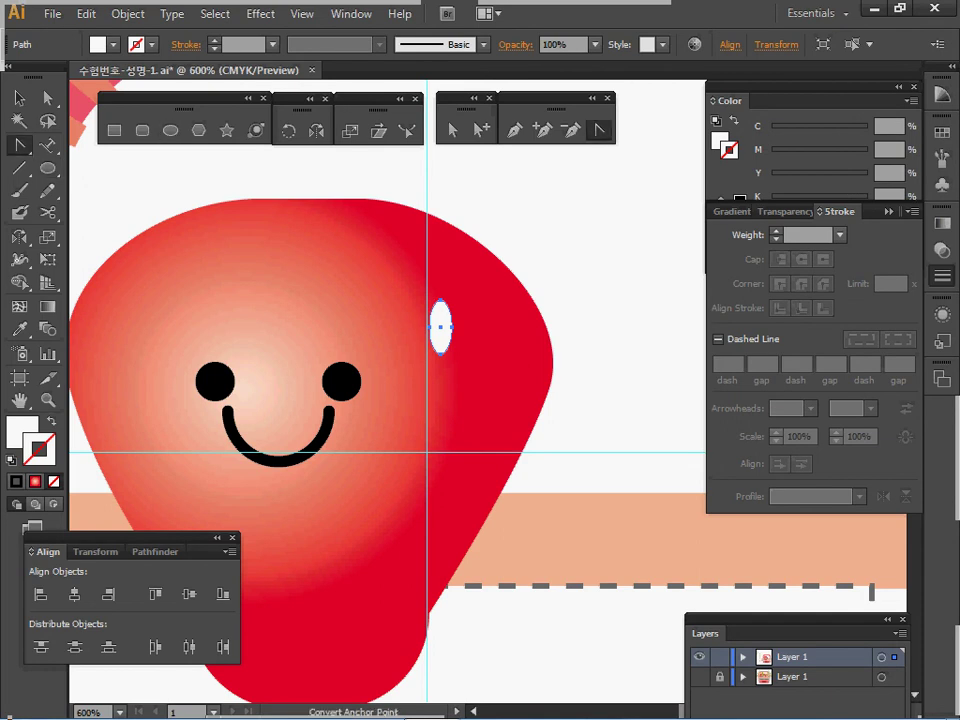
{"action": "key", "text": "ctrl+equal"}
{"action": "left_click_drag", "start_coordinate": [437, 326], "coordinate": [440, 352]}
{"action": "left_click", "coordinate": [440, 313]}
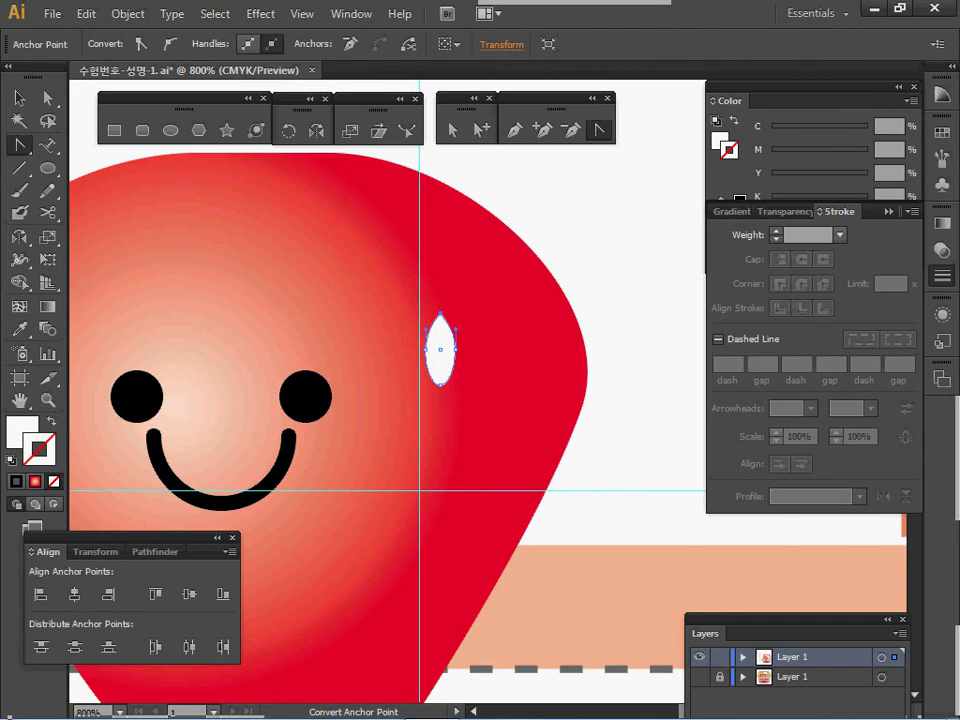
{"action": "left_click", "coordinate": [441, 384]}
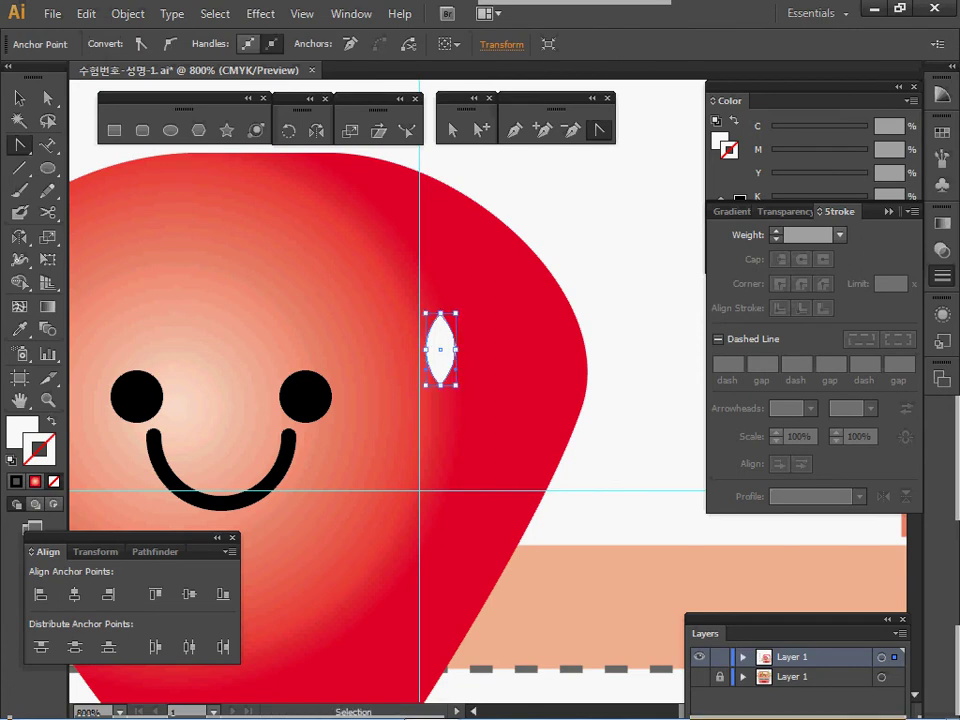
{"action": "key", "text": "ctrl+z"}
{"action": "key", "text": "ctrl+z"}
{"action": "key", "text": "ctrl+shift+z"}
{"action": "key", "text": "ctrl+shift+z"}
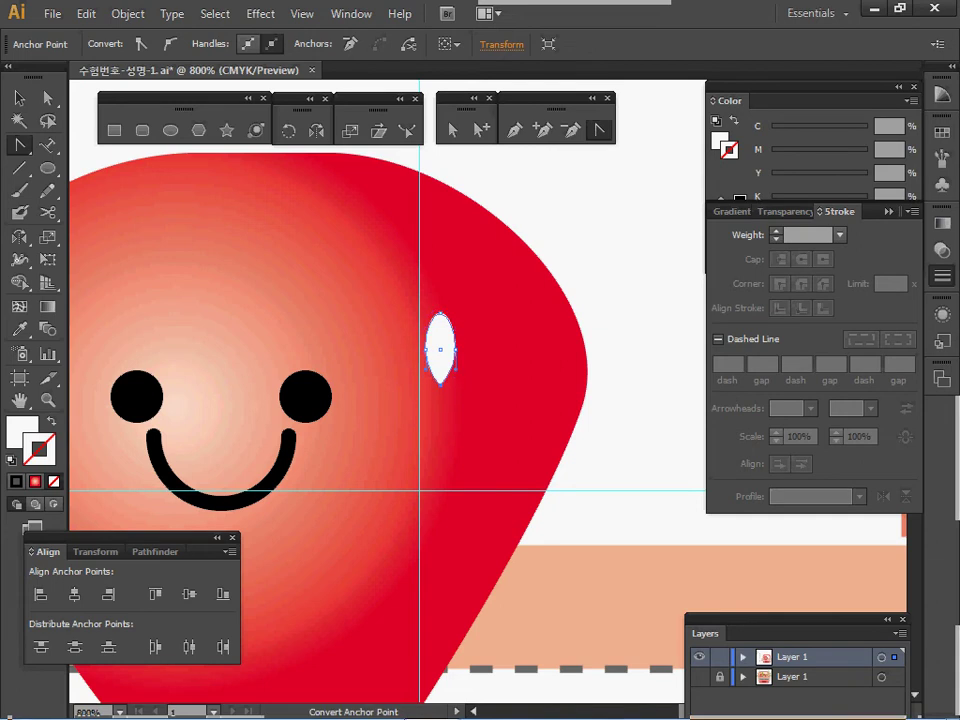
{"action": "key", "text": "ctrl"}
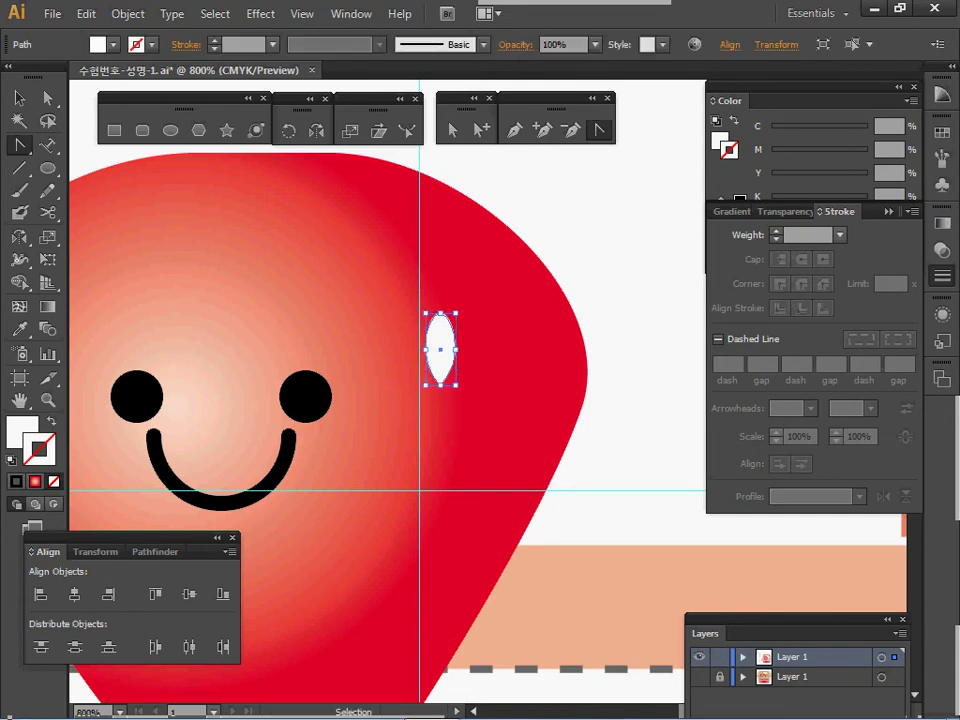
- Duplicate the seed once straight below and once diagonally between the two towards the strawberry's edge, and select all three
{"action": "left_click_drag", "start_coordinate": [440, 355], "coordinate": [440, 447]}
{"action": "left_click_drag", "start_coordinate": [440, 447], "coordinate": [484, 392]}
{"action": "left_click", "coordinate": [440, 345], "text": "shift"}
{"action": "left_click", "coordinate": [441, 441], "text": "shift"}
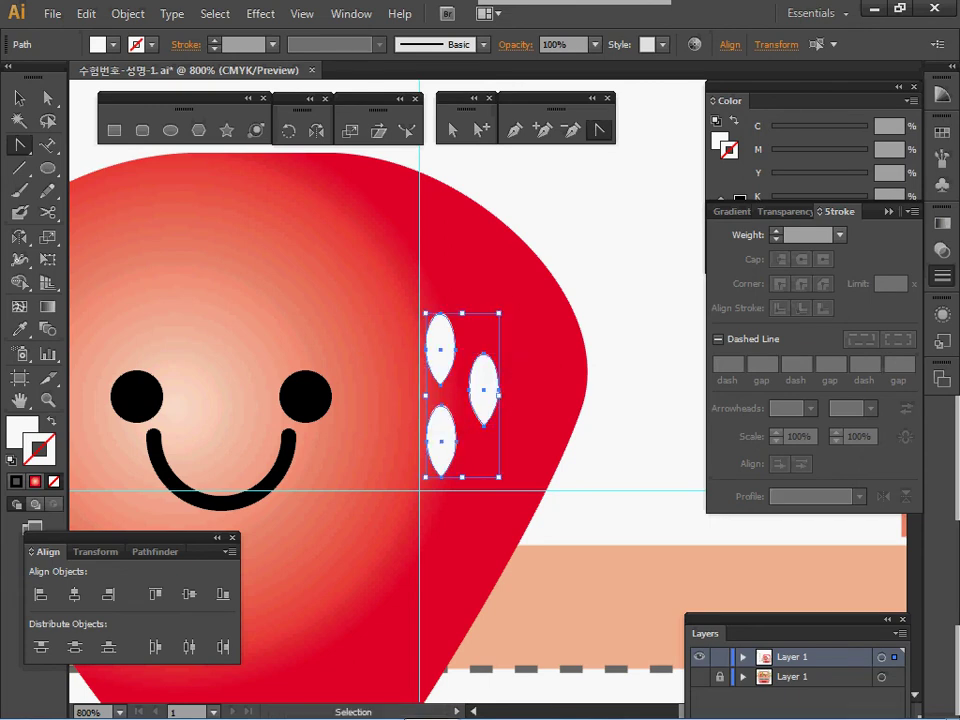
- Rotate the three seeds slightly clockwise together and save the document
{"action": "left_click_drag", "start_coordinate": [504, 308], "coordinate": [520, 318]}
{"action": "left_click", "coordinate": [460, 461], "text": "ctrl+alt"}
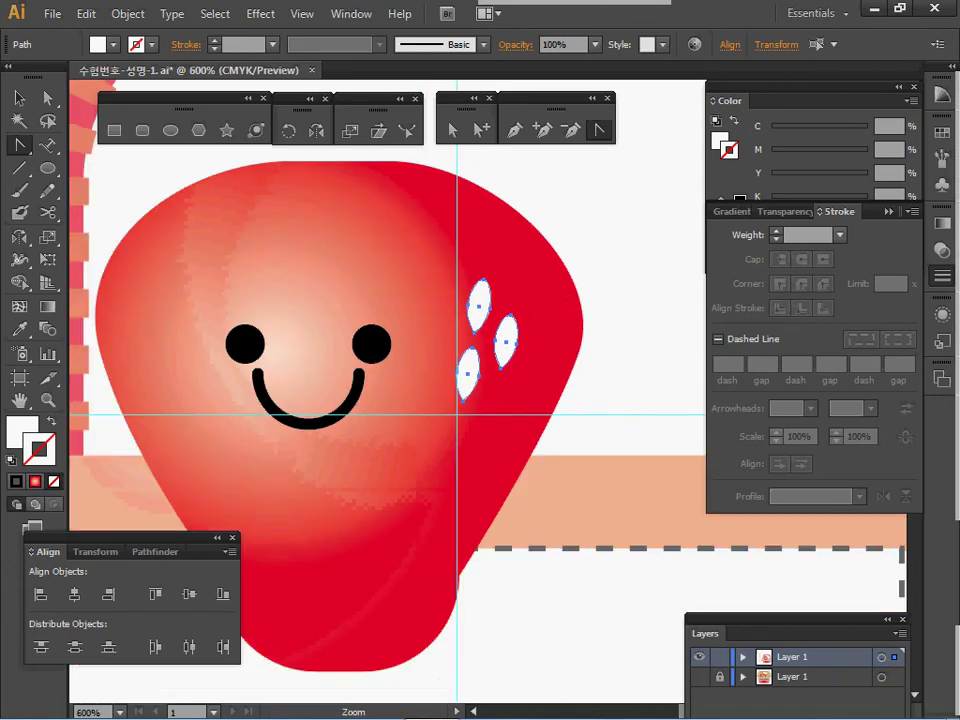
{"action": "key", "text": "ctrl+minus"}
{"action": "left_click_drag", "start_coordinate": [520, 318], "coordinate": [522, 322]}
{"action": "left_click", "coordinate": [606, 300], "text": "ctrl"}
{"action": "left_click_drag", "start_coordinate": [606, 300], "coordinate": [572, 383]}
{"action": "key", "text": "ctrl+s"}
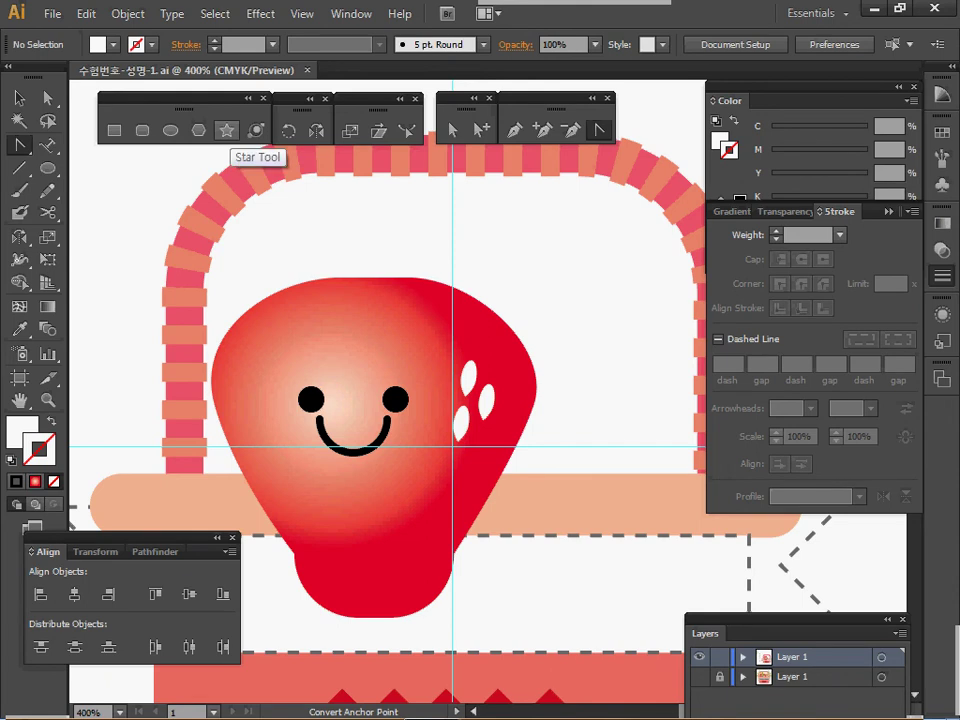
- Create a 12-point star with radii of 8 mm and 4 mm and place it over the top of the strawberry
{"action": "left_click", "coordinate": [227, 130]}
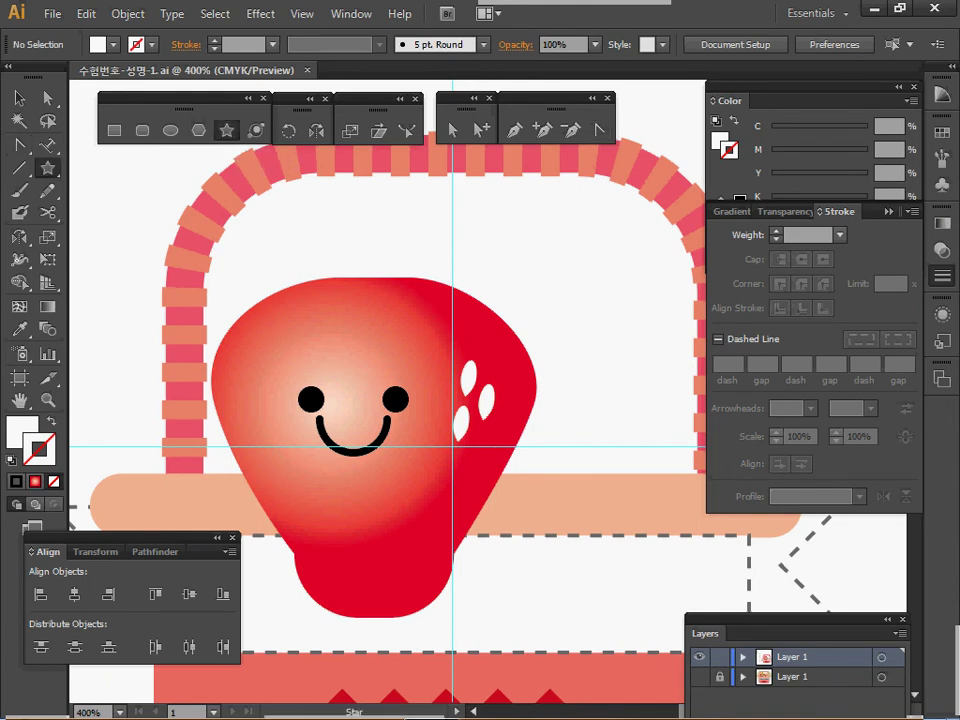
{"action": "left_click", "coordinate": [440, 308]}
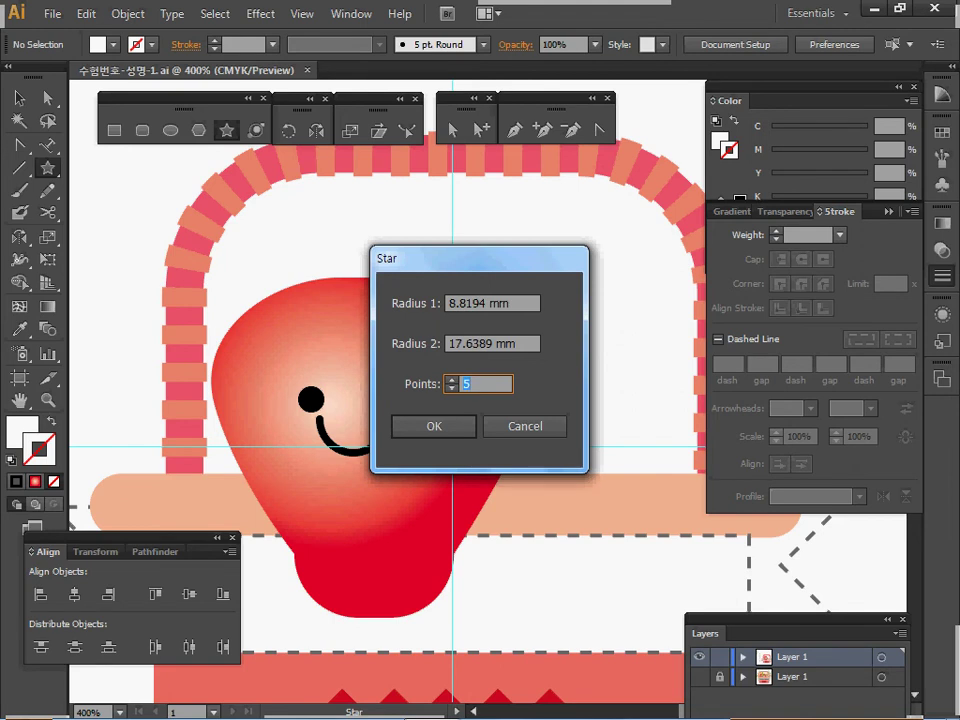
{"action": "key", "text": "Tab"}
{"action": "type", "text": "8"}
{"action": "key", "text": "Tab"}
{"action": "type", "text": "4"}
{"action": "key", "text": "Tab"}
{"action": "type", "text": "12"}
{"action": "key", "text": "Tab"}
{"action": "key", "text": "Return"}
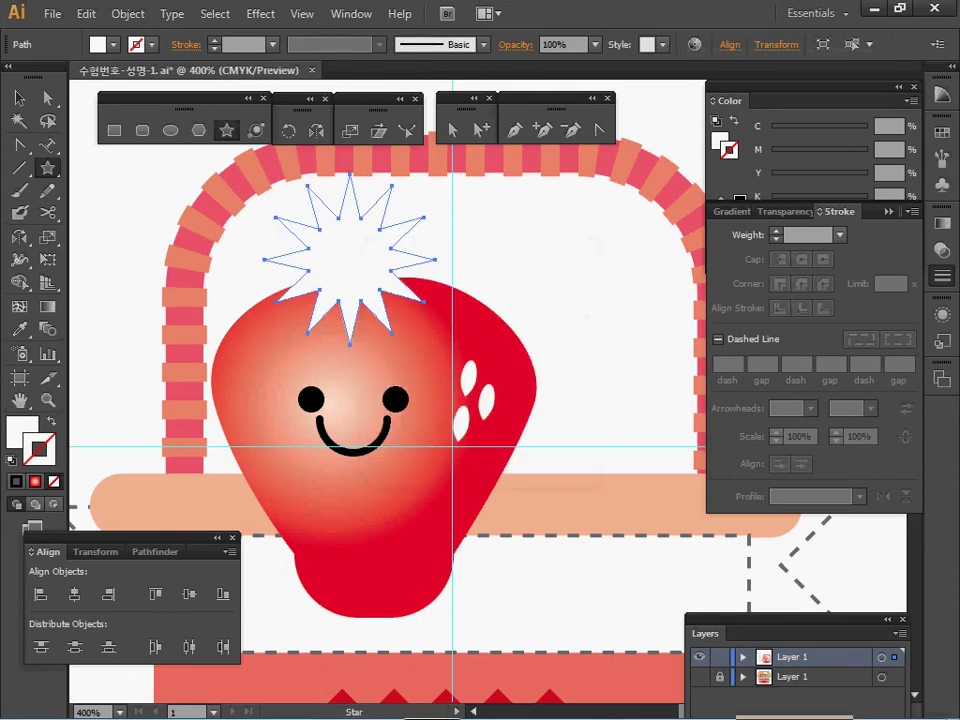
{"action": "left_click_drag", "start_coordinate": [350, 260], "coordinate": [362, 275]}
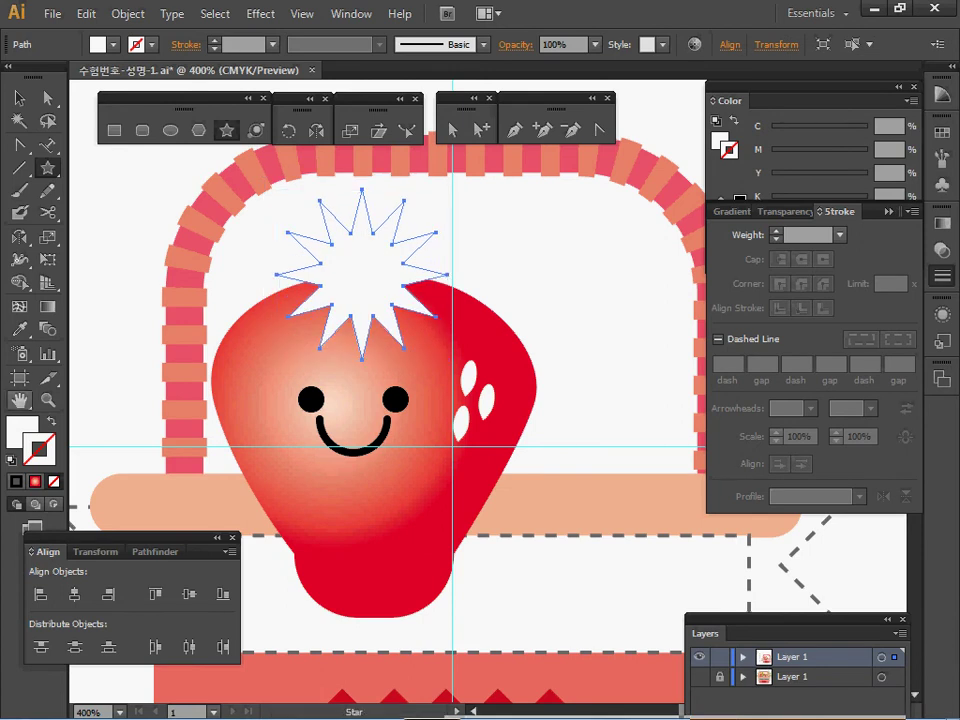
- Give the star the default white fill and black 1 pt stroke and apply a Twist effect with a 60° angle
{"action": "key", "text": "d"}
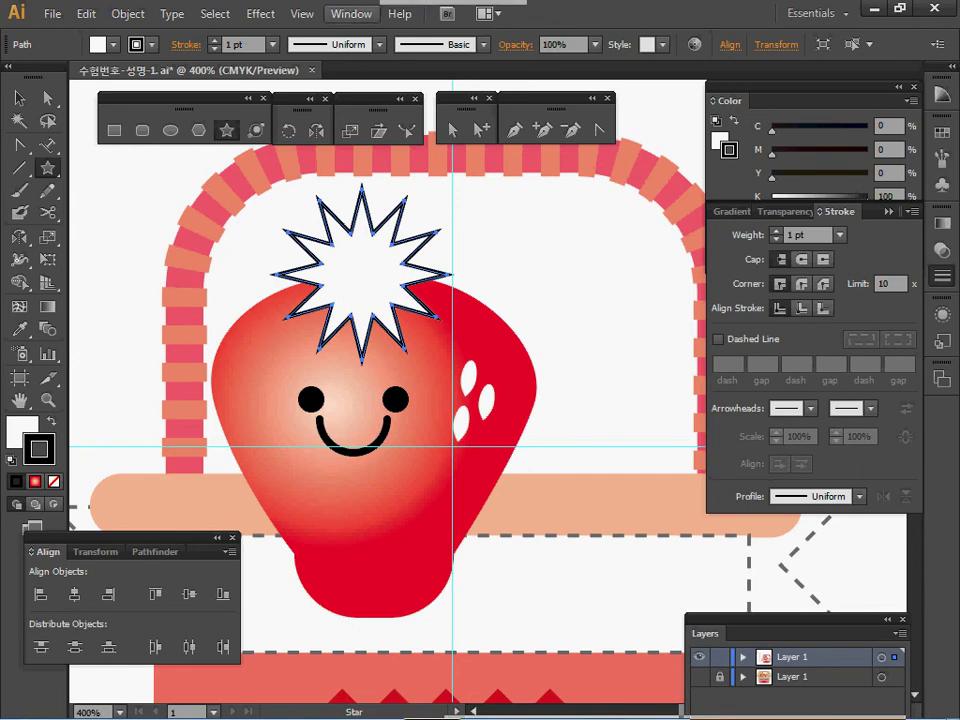
{"action": "left_click", "coordinate": [260, 13]}
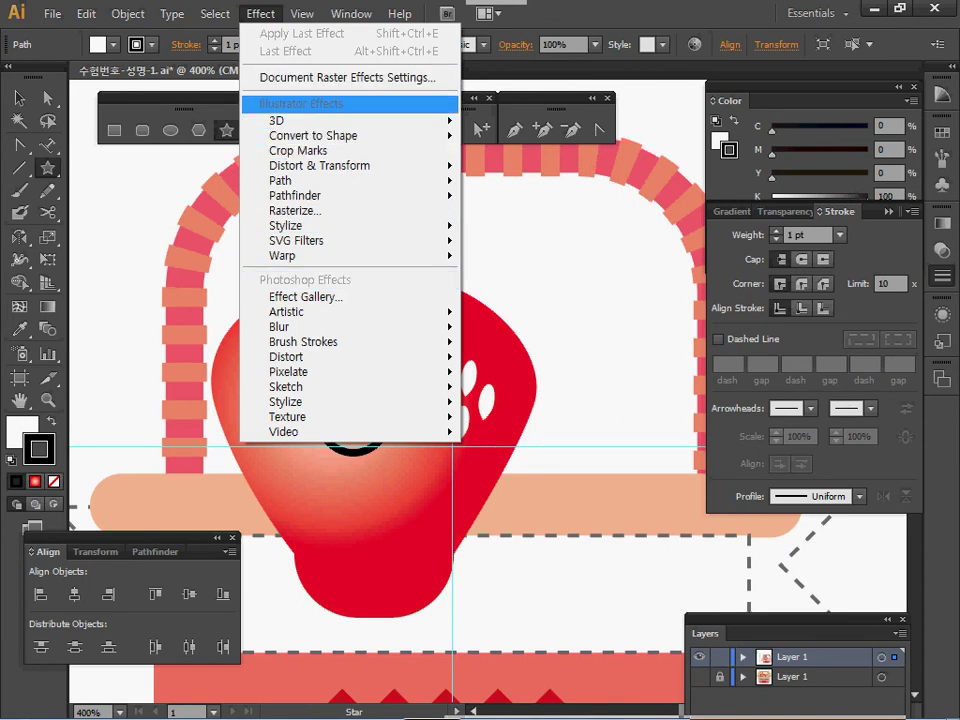
{"action": "mouse_move", "coordinate": [320, 165]}
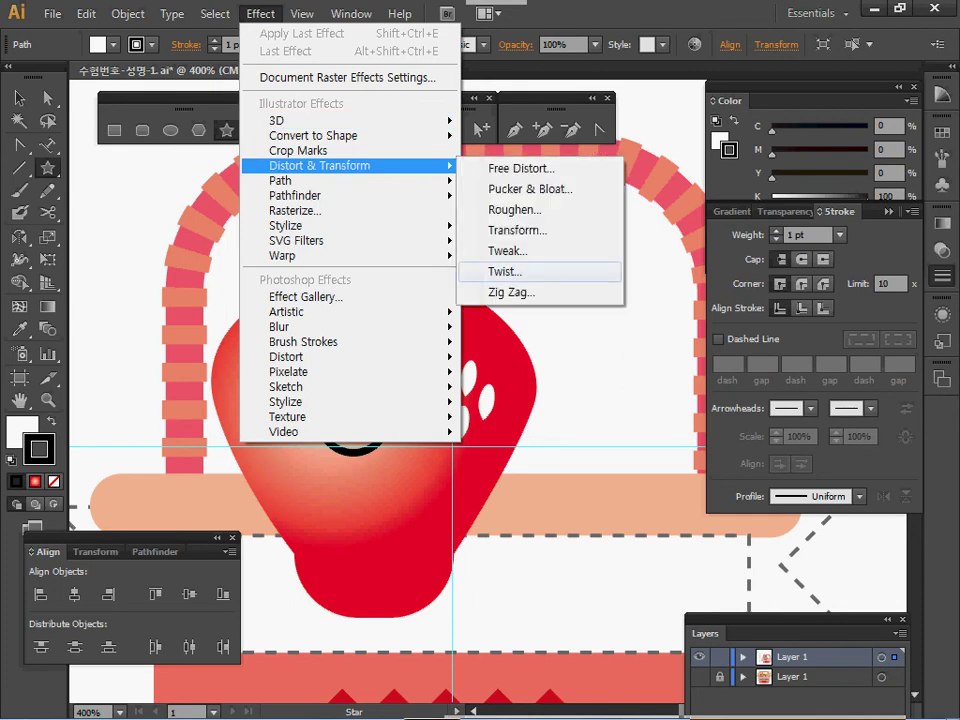
{"action": "left_click", "coordinate": [505, 271]}
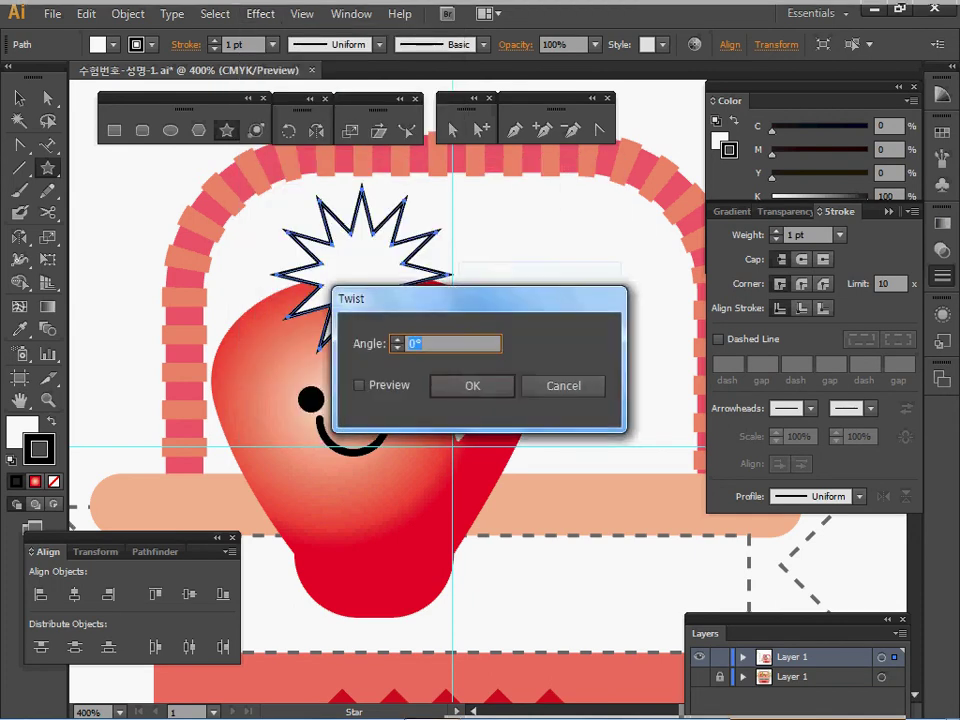
{"action": "left_click", "coordinate": [359, 385]}
{"action": "left_click_drag", "start_coordinate": [430, 298], "coordinate": [447, 364]}
{"action": "double_click", "coordinate": [432, 409]}
{"action": "type", "text": "3"}
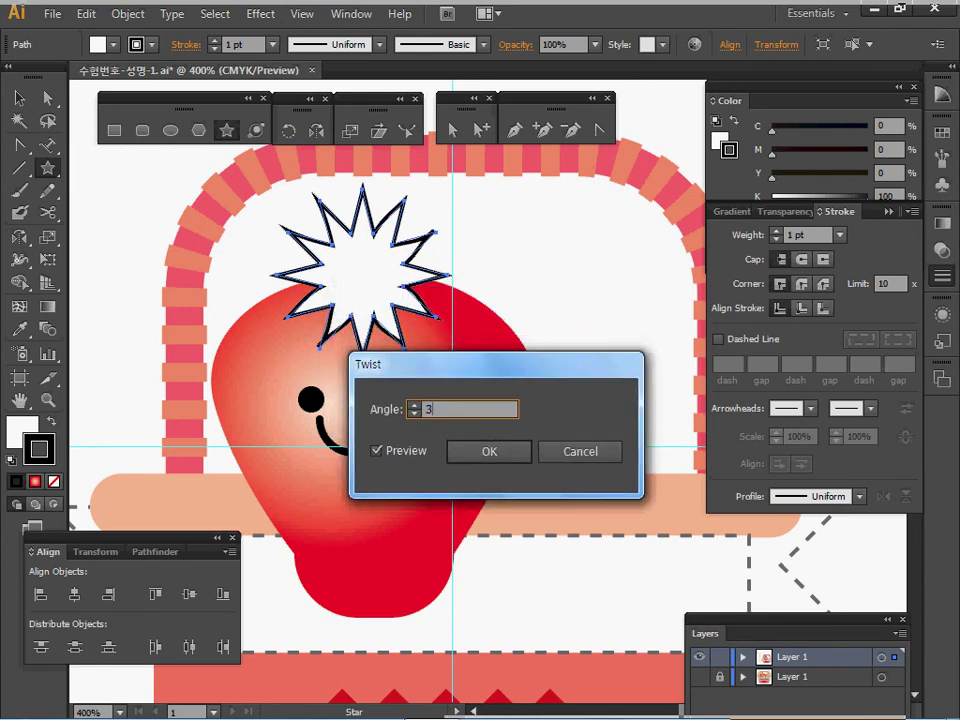
{"action": "key", "text": "BackSpace"}
{"action": "type", "text": "60"}
{"action": "key", "text": "Return"}
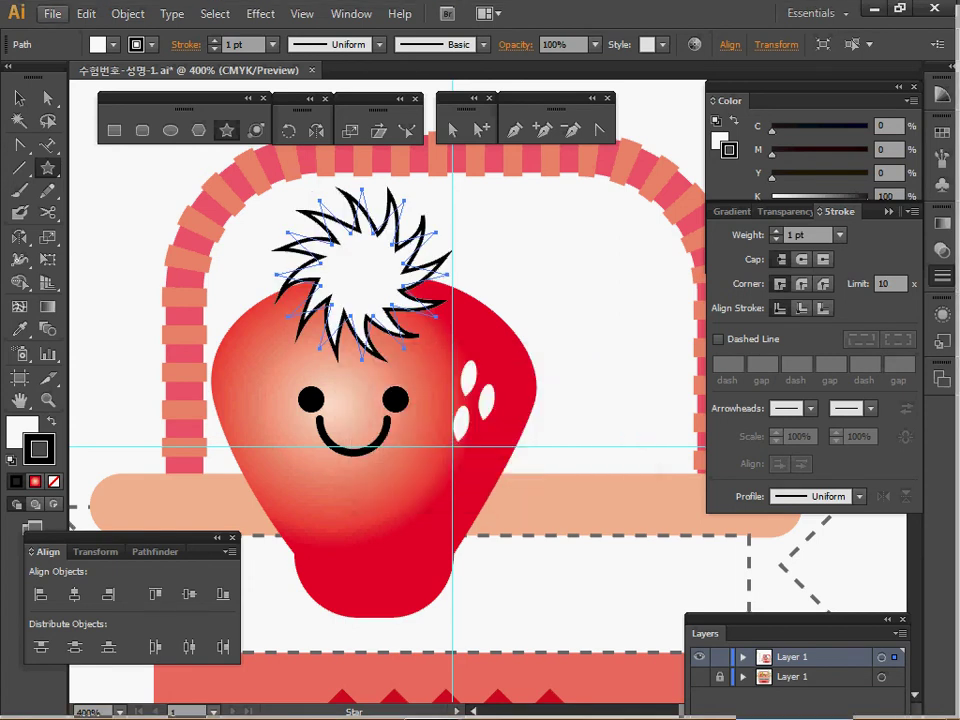
- Expand the twisted star's appearance, flatten it vertically and position it on the strawberry's crown
{"action": "left_click", "coordinate": [128, 13]}
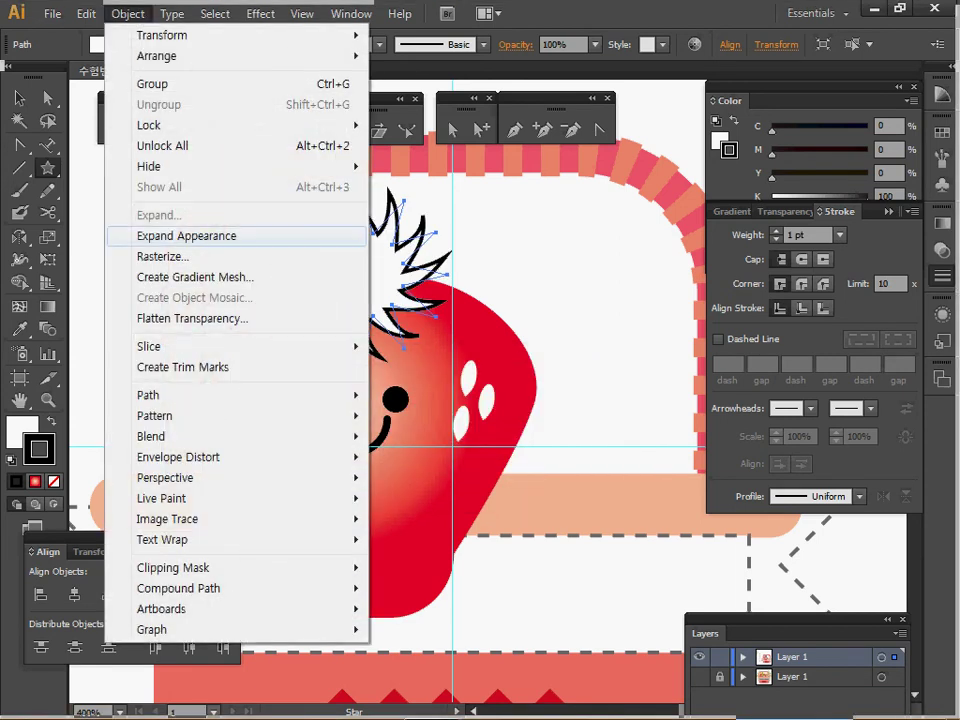
{"action": "left_click", "coordinate": [186, 235]}
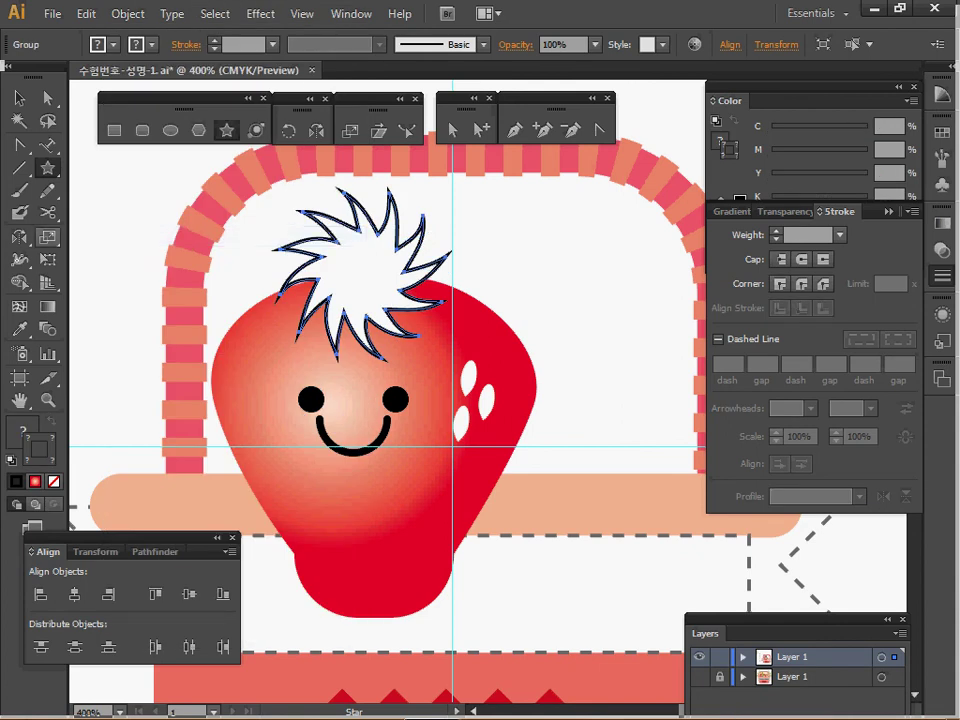
{"action": "left_click", "coordinate": [19, 97]}
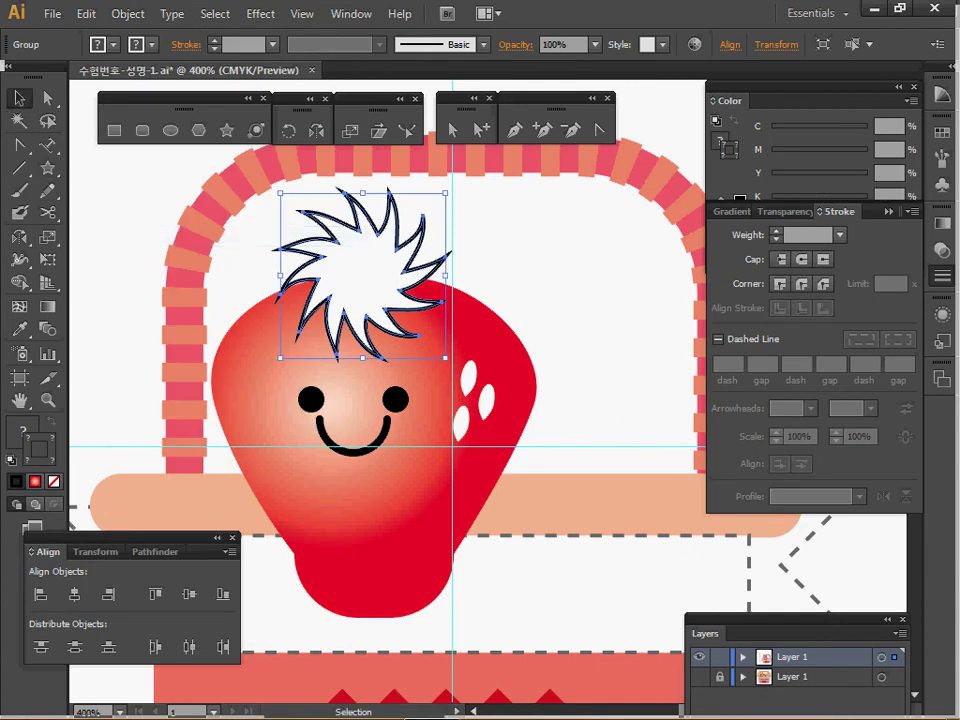
{"action": "left_click_drag", "start_coordinate": [362, 193], "coordinate": [362, 234]}
{"action": "left_click_drag", "start_coordinate": [362, 296], "coordinate": [370, 274]}
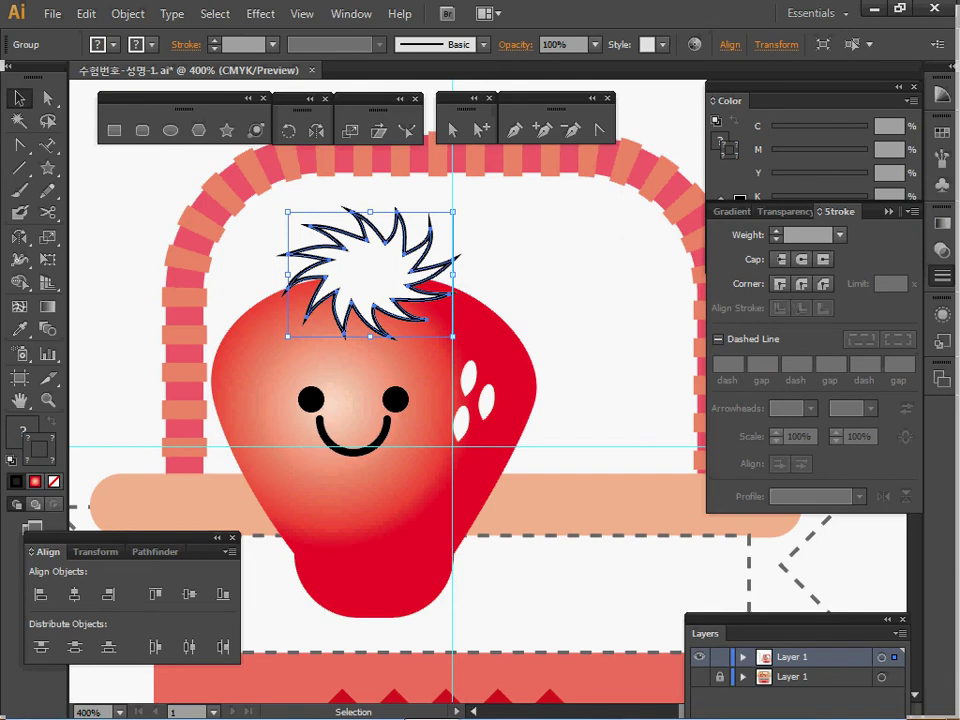
- Fill the twisted star with the light green sampled from the reference strawberry's leaves and shift it slightly down
{"action": "left_click", "coordinate": [699, 677]}
{"action": "key", "text": "ctrl+y"}
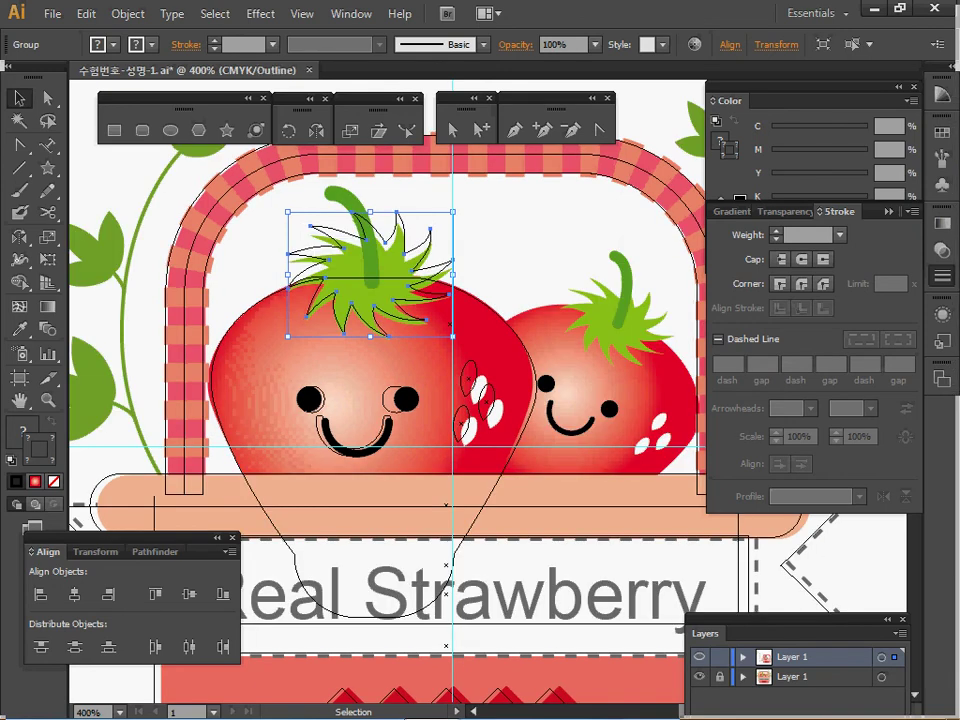
{"action": "key", "text": "i"}
{"action": "left_click", "coordinate": [346, 282]}
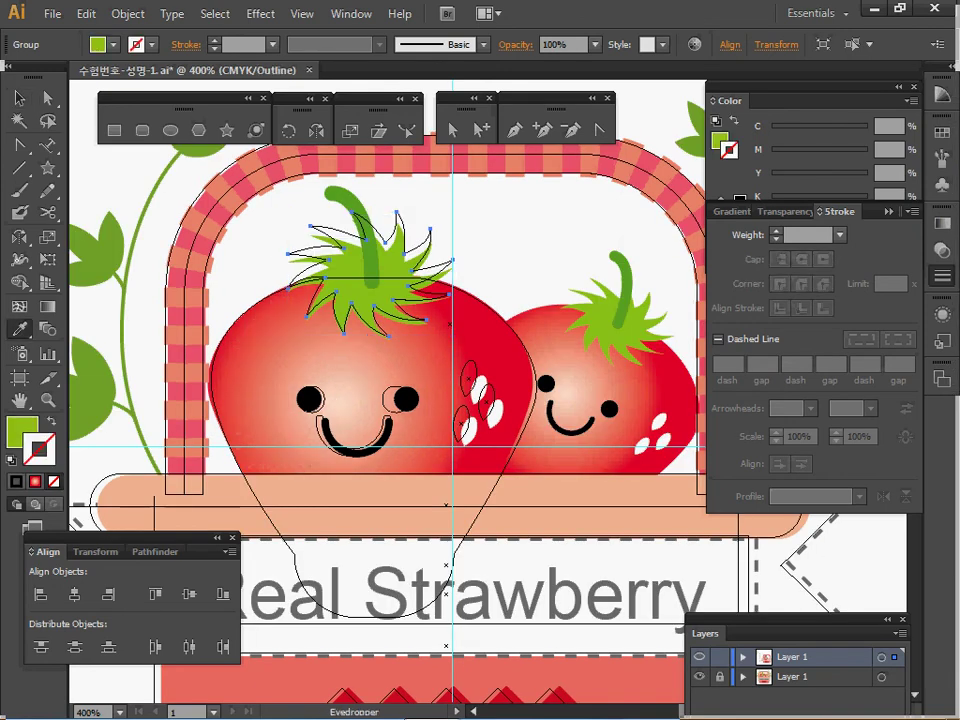
{"action": "left_click", "coordinate": [699, 677]}
{"action": "left_click", "coordinate": [699, 657]}
{"action": "left_click", "coordinate": [699, 657]}
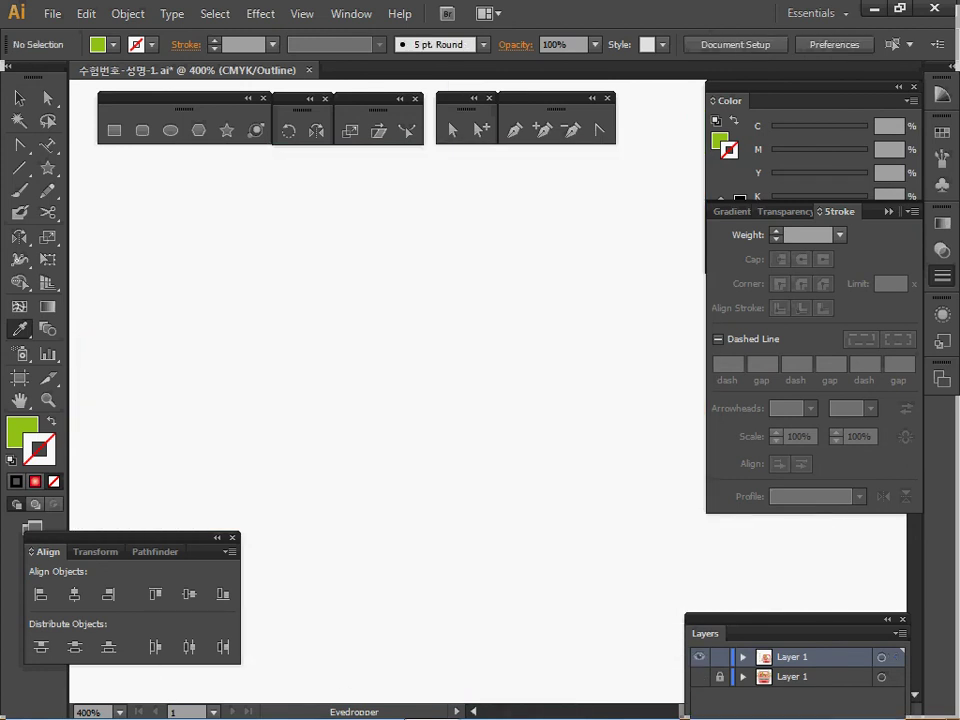
{"action": "left_click_drag", "start_coordinate": [370, 272], "coordinate": [370, 278]}
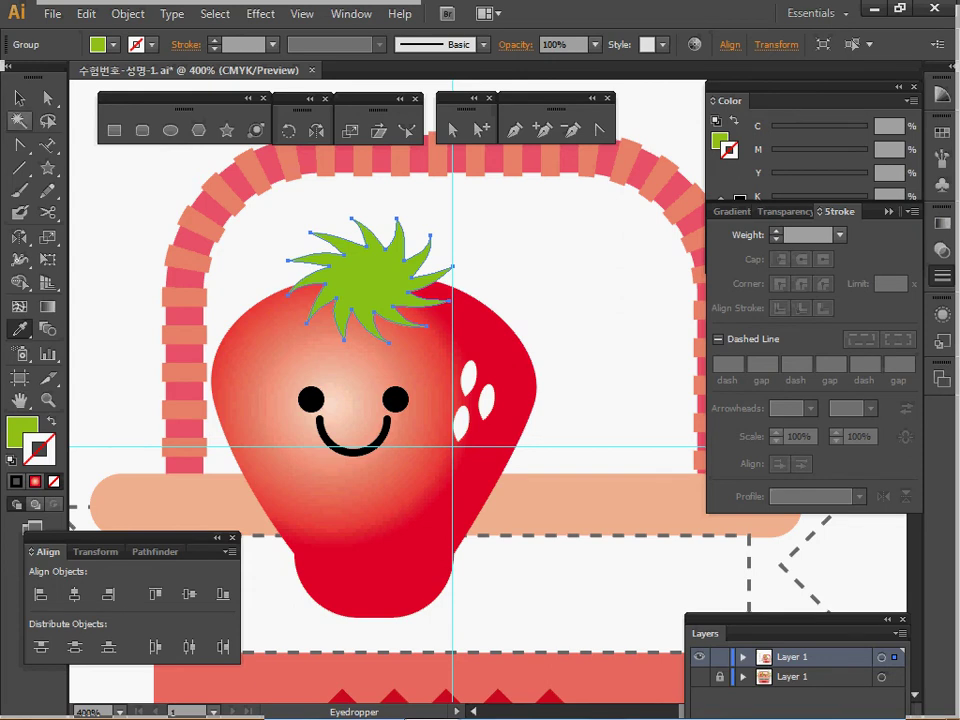
- Trace the large strawberry's curved stem over the reference artwork as an open Pen path and apply the reference stem's green
{"action": "left_click", "coordinate": [19, 168]}
{"action": "left_click", "coordinate": [510, 220], "text": "ctrl"}
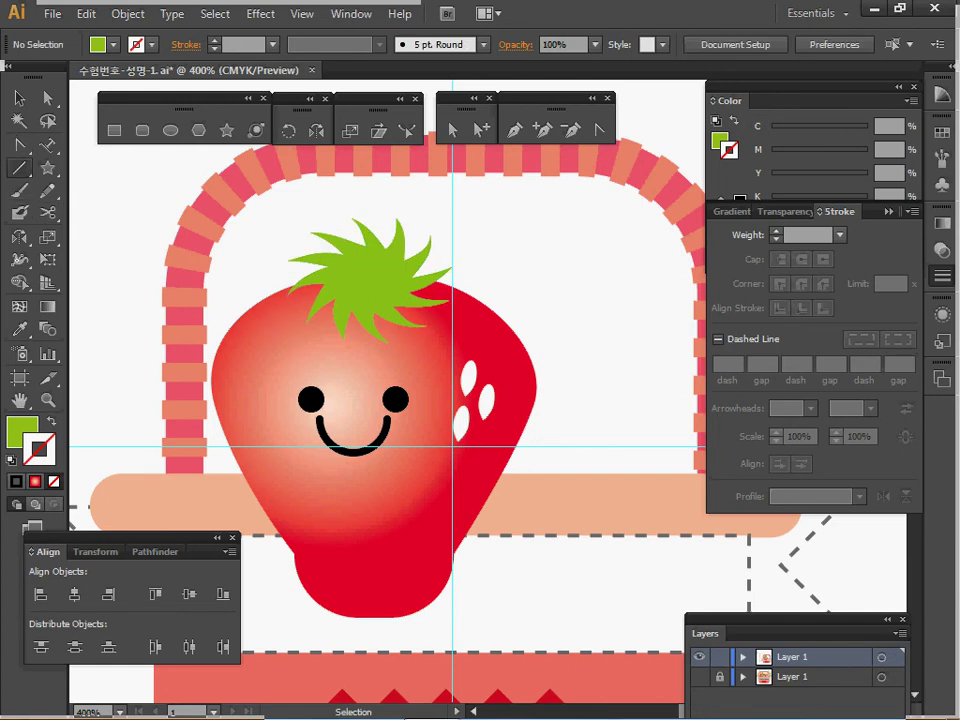
{"action": "left_click", "coordinate": [514, 130]}
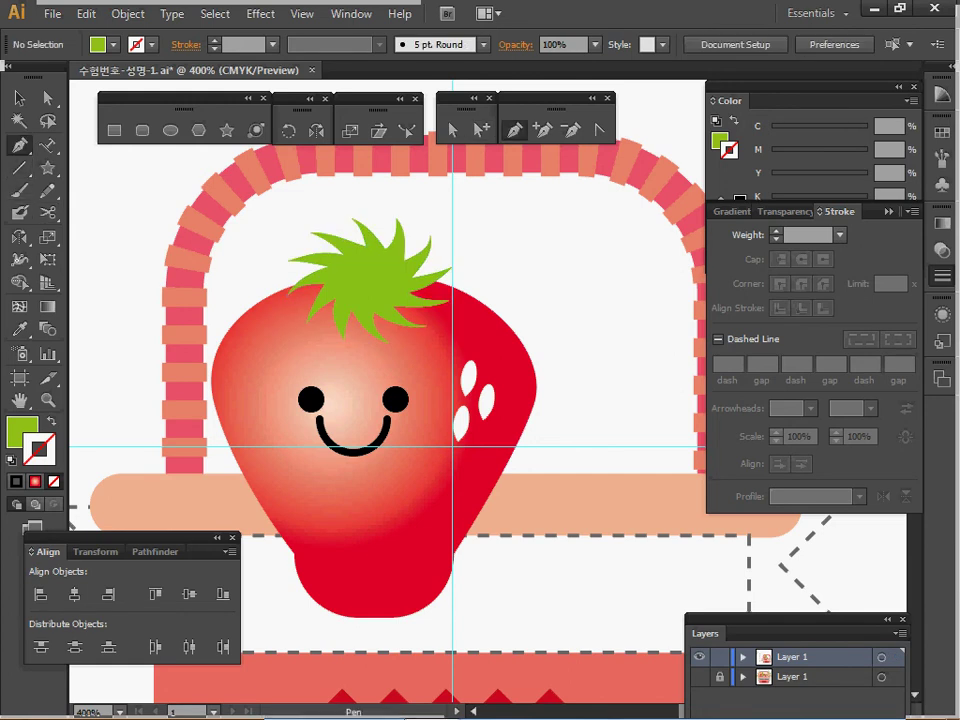
{"action": "key", "text": "ctrl+y"}
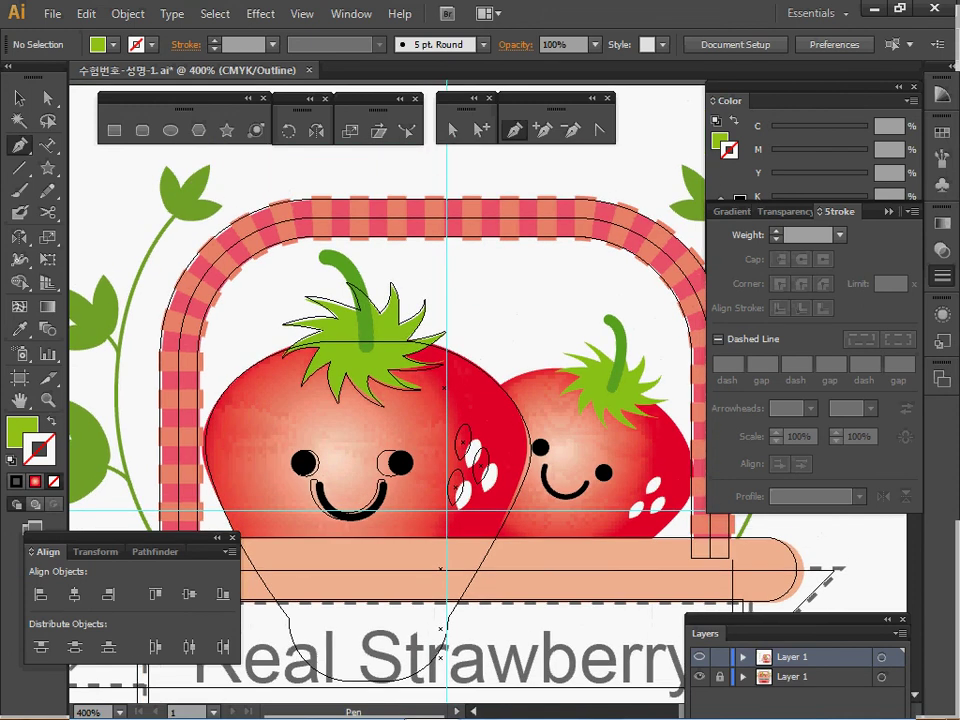
{"action": "left_click", "coordinate": [325, 258]}
{"action": "left_click_drag", "start_coordinate": [363, 335], "coordinate": [359, 411]}
{"action": "key", "text": "i"}
{"action": "left_click", "coordinate": [362, 318]}
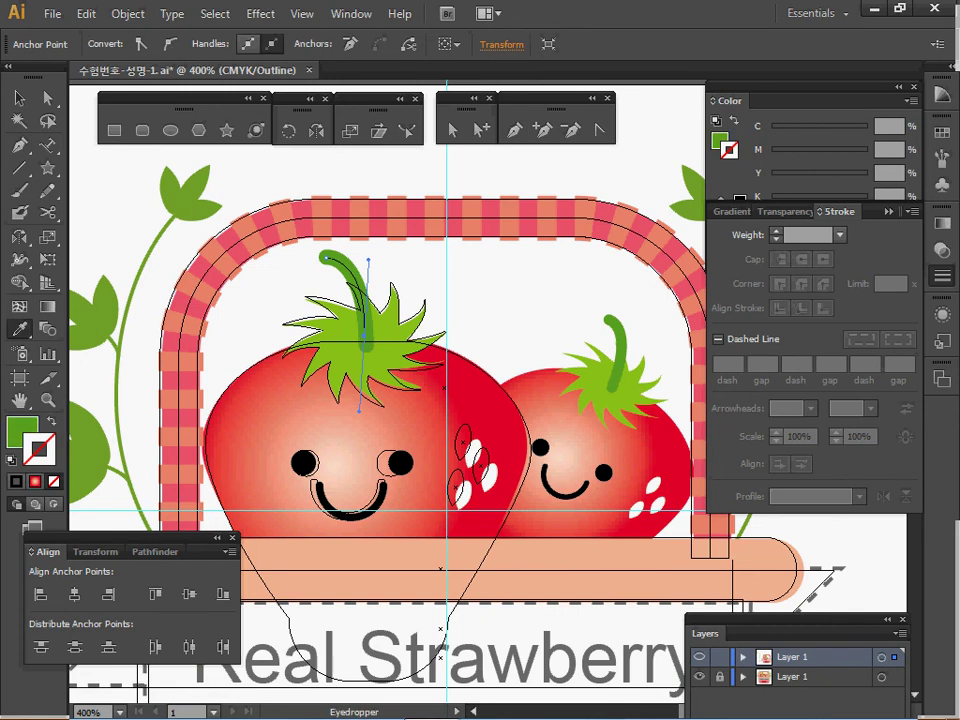
- Swap the stem path's green to its stroke, hide the reference, return to preview, and set a 4 pt stroke with round caps
{"action": "key", "text": "shift+x"}
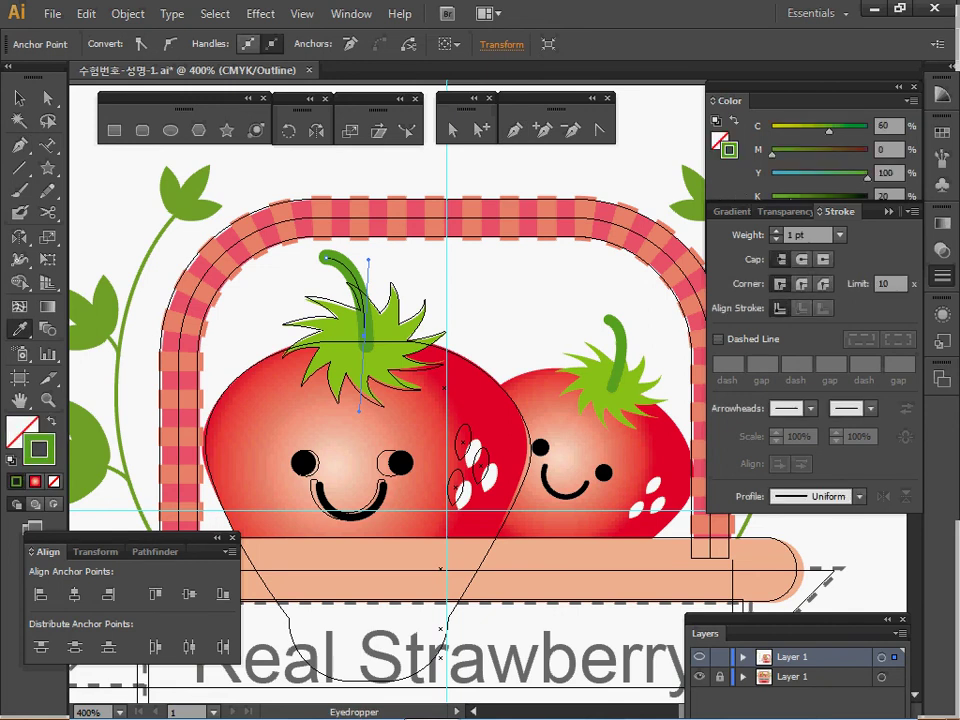
{"action": "left_click", "coordinate": [699, 677]}
{"action": "left_click", "coordinate": [699, 657]}
{"action": "key", "text": "ctrl+y"}
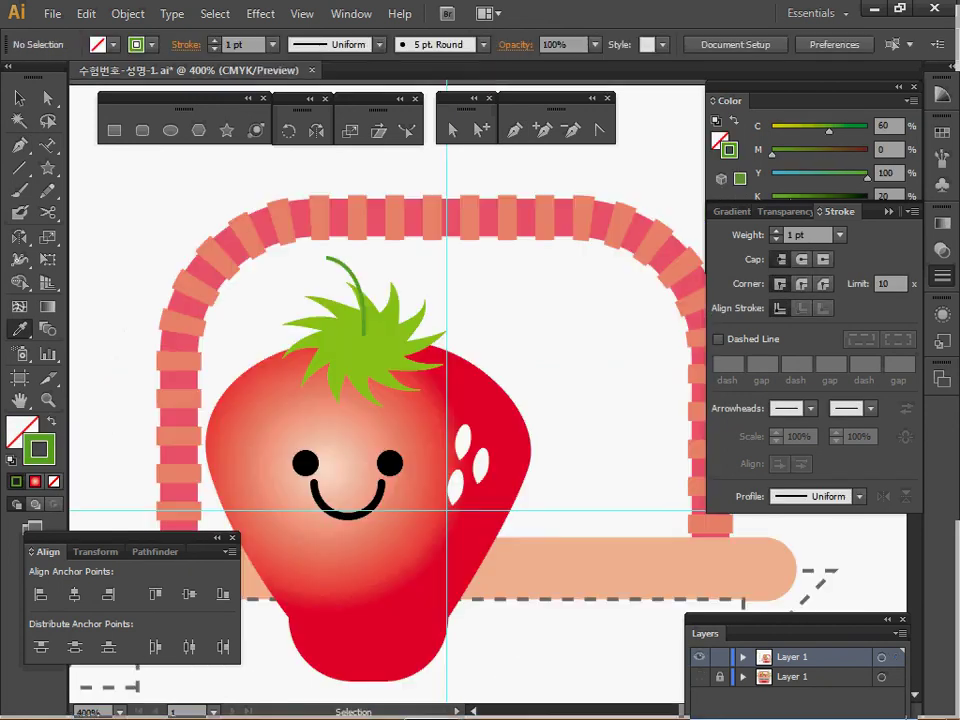
{"action": "left_click_drag", "start_coordinate": [355, 257], "coordinate": [328, 263]}
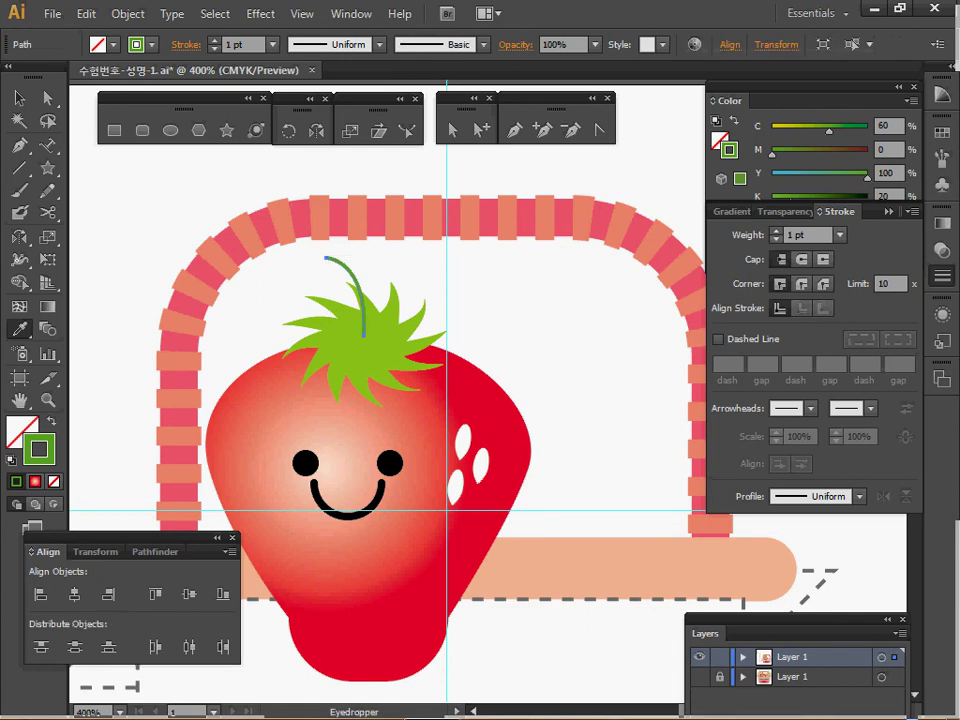
{"action": "left_click", "coordinate": [776, 231]}
{"action": "left_click", "coordinate": [776, 231]}
{"action": "left_click", "coordinate": [776, 231]}
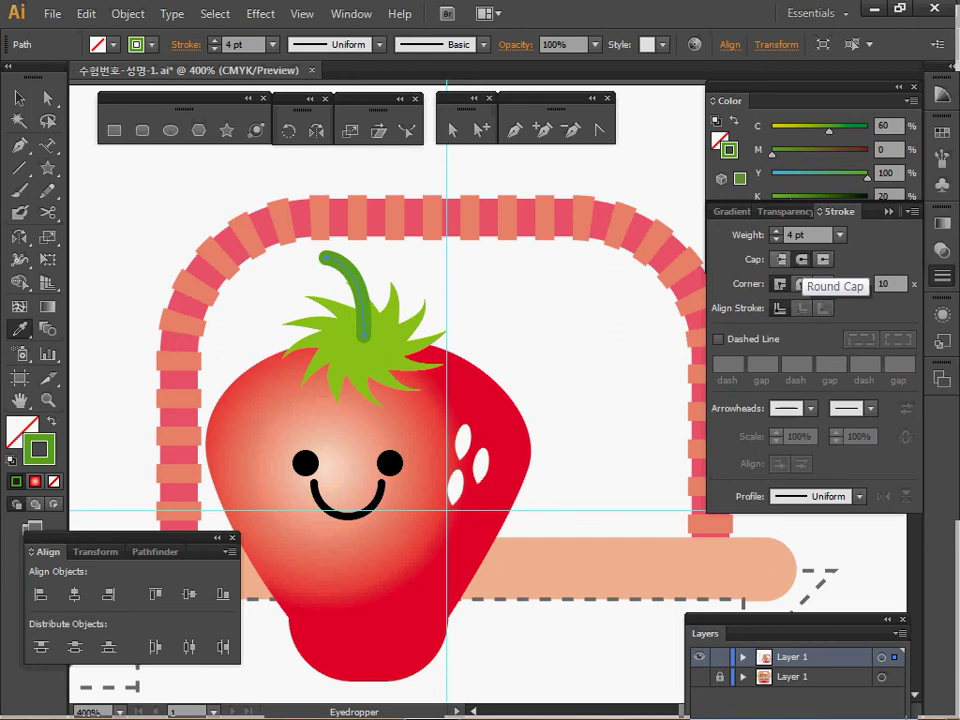
{"action": "left_click", "coordinate": [803, 259]}
- Convert the stem's stroke into an outlined filled shape
{"action": "left_click", "coordinate": [128, 14]}
{"action": "mouse_move", "coordinate": [150, 395]}
{"action": "left_click", "coordinate": [432, 443]}
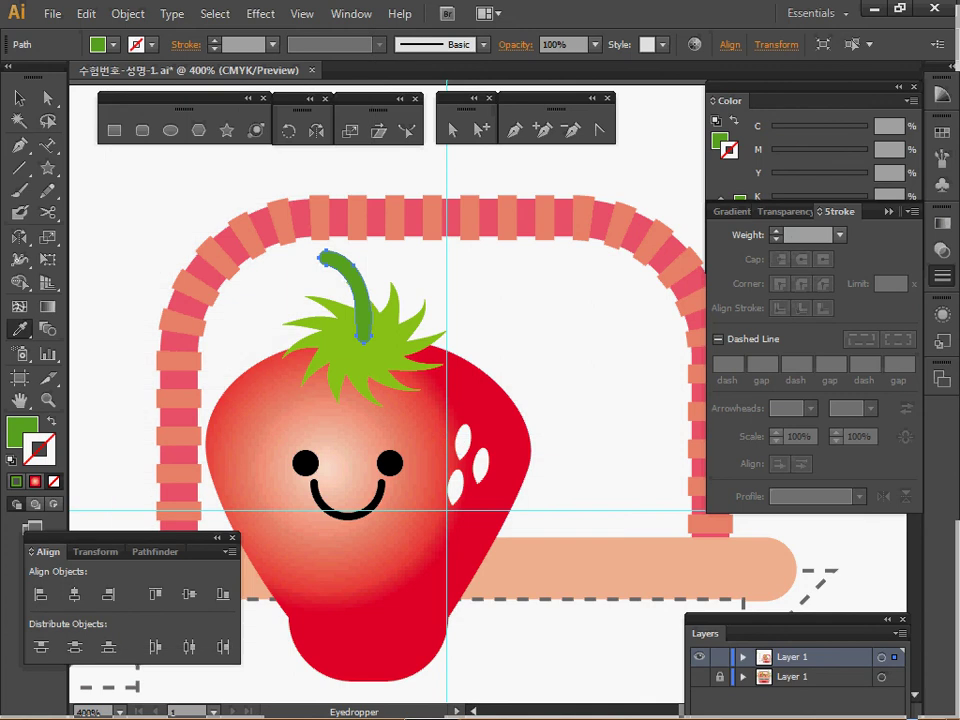
- Group all parts of the large strawberry, including its face, seeds, crown and stem, leaving the basket out
{"action": "key", "text": "v"}
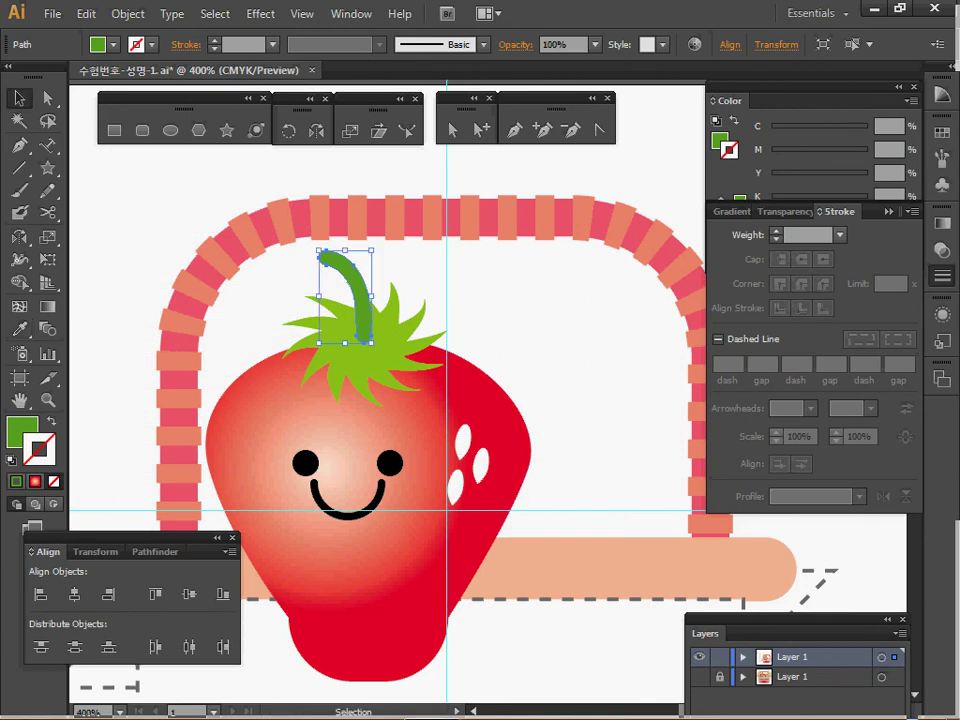
{"action": "key", "text": "ctrl+a"}
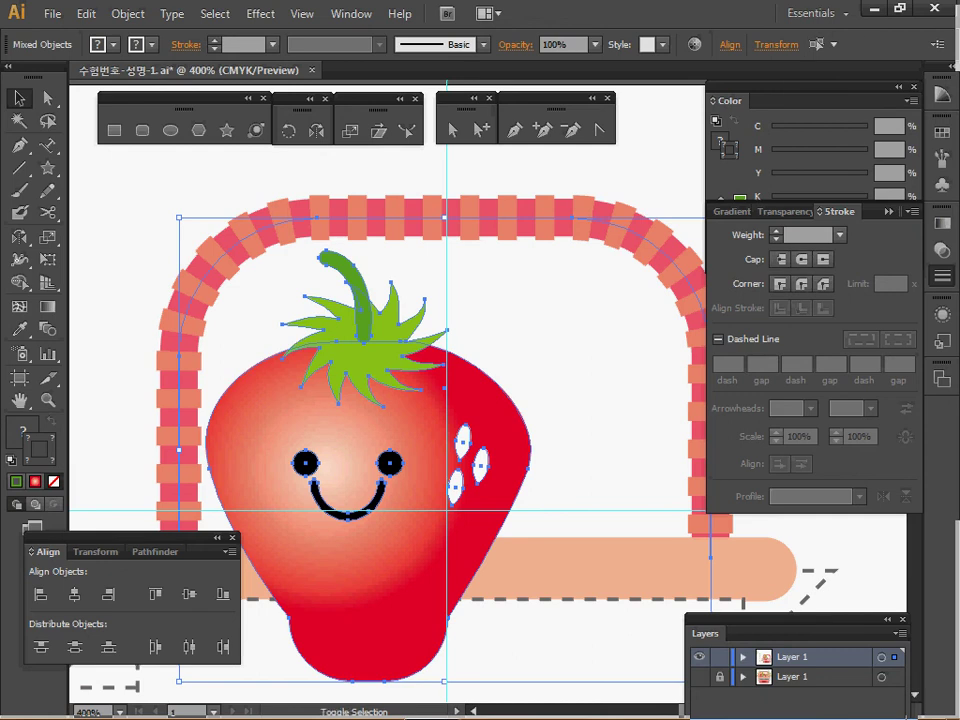
{"action": "left_click", "coordinate": [374, 370]}
{"action": "right_click", "coordinate": [374, 370]}
{"action": "left_click", "coordinate": [421, 456]}
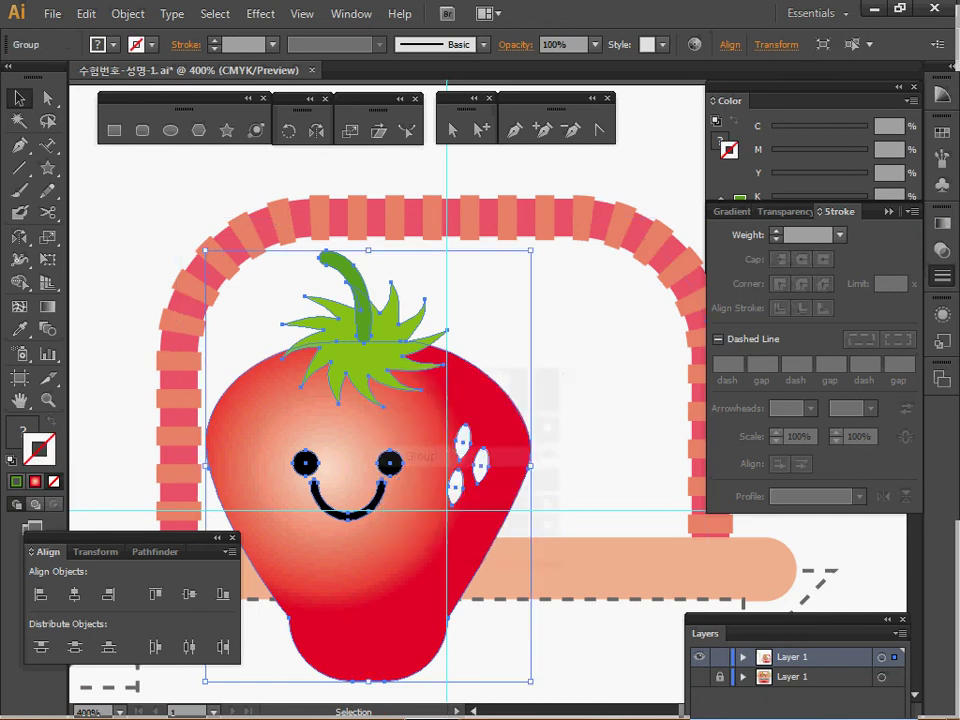
{"action": "left_click_drag", "start_coordinate": [421, 458], "coordinate": [417, 437]}
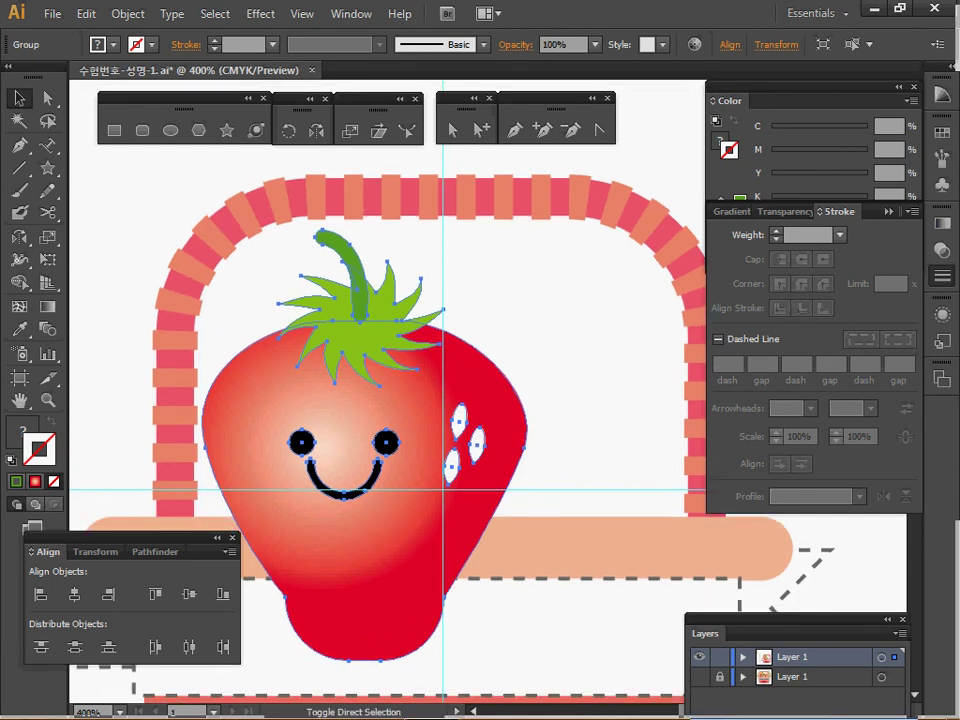
- Send the strawberry group behind the basket and save the document
{"action": "key", "text": "ctrl+shift+["}
{"action": "left_click", "coordinate": [425, 455], "text": "ctrl+alt"}
{"action": "left_click_drag", "start_coordinate": [425, 455], "coordinate": [318, 482]}
{"action": "key", "text": "ctrl+s"}
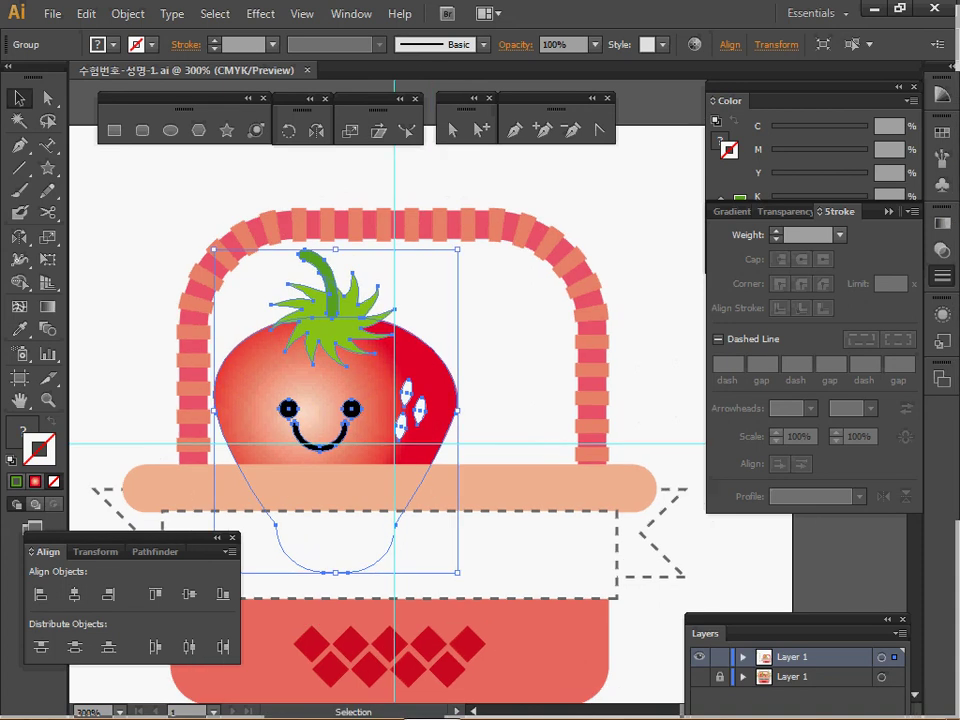
{"action": "double_click", "coordinate": [350, 130]}
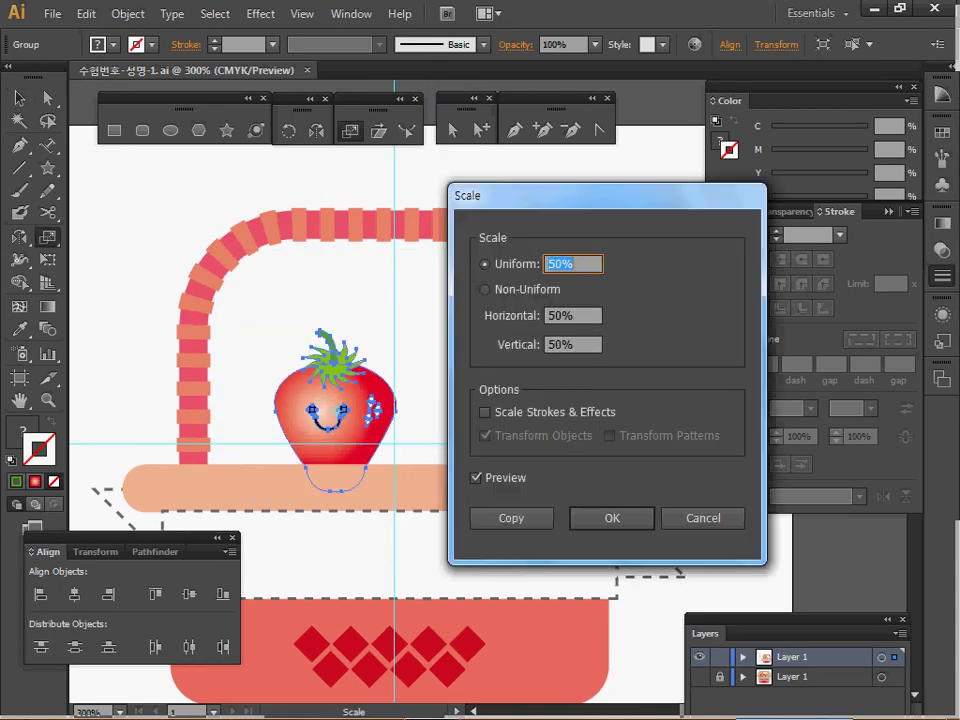
{"action": "left_click_drag", "start_coordinate": [570, 196], "coordinate": [592, 235]}
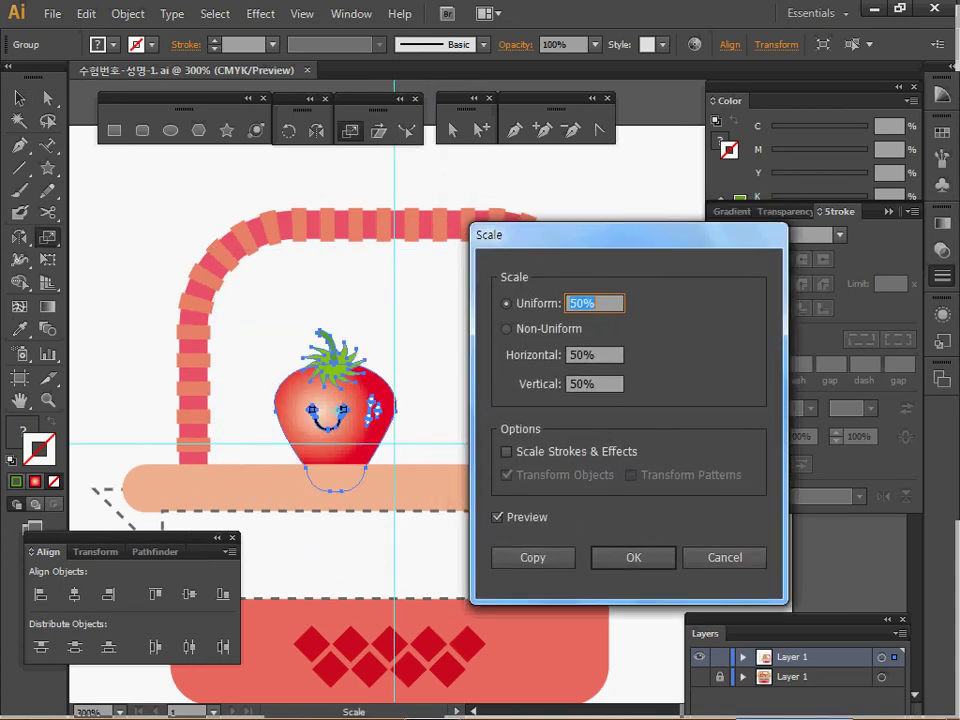
{"action": "type", "text": "7"}
{"action": "key", "text": "Return"}
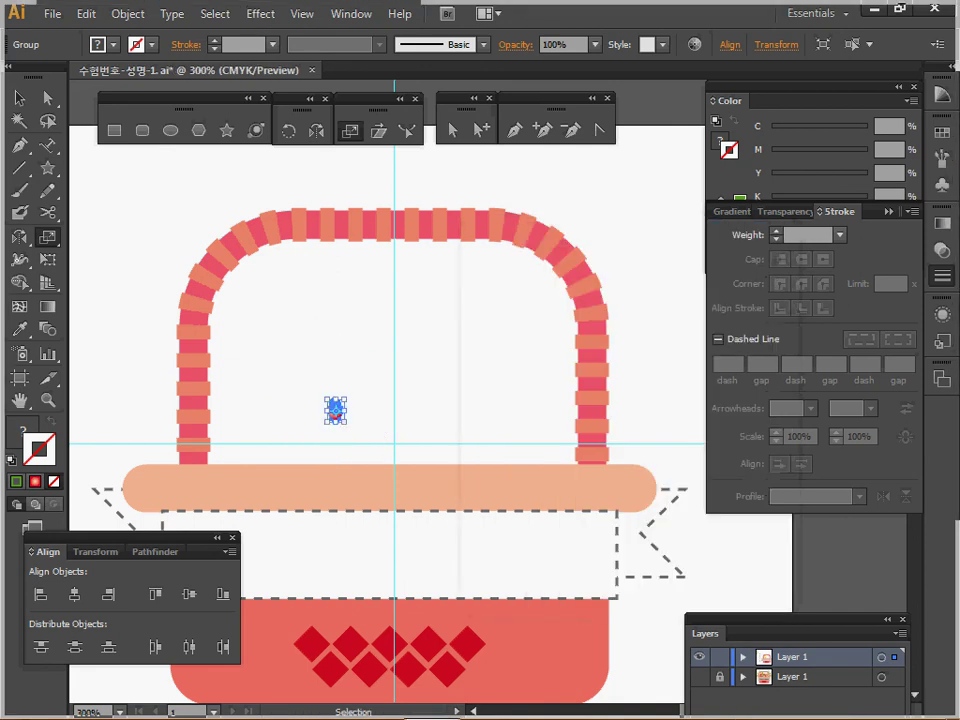
{"action": "key", "text": "ctrl+z"}
- Make a copy of the strawberry group uniformly scaled to 70%
{"action": "key", "text": "s"}
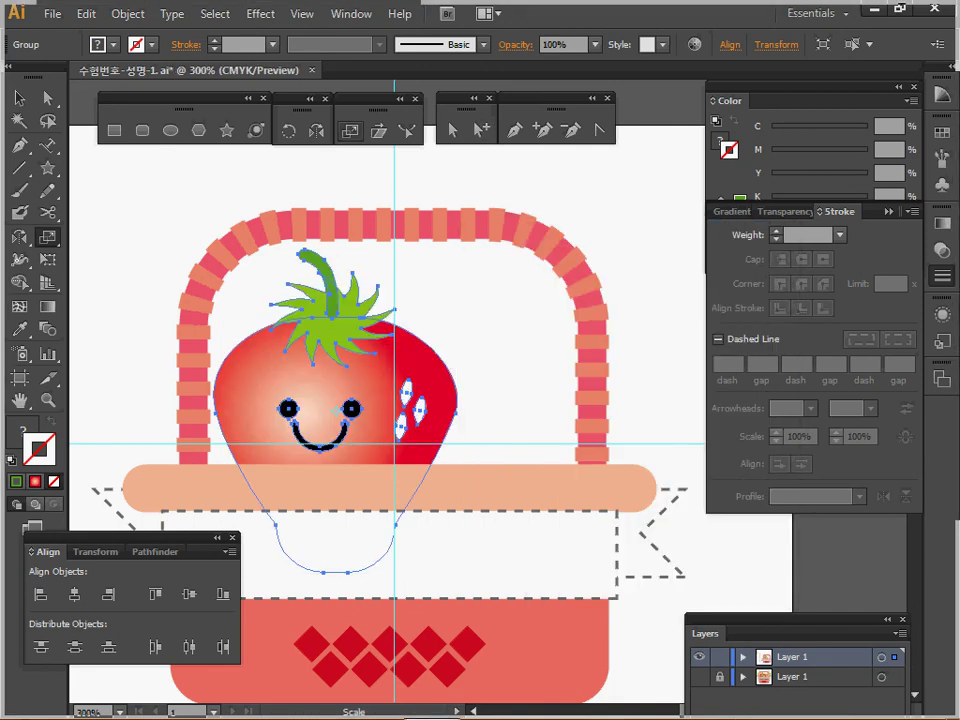
{"action": "key", "text": "Return"}
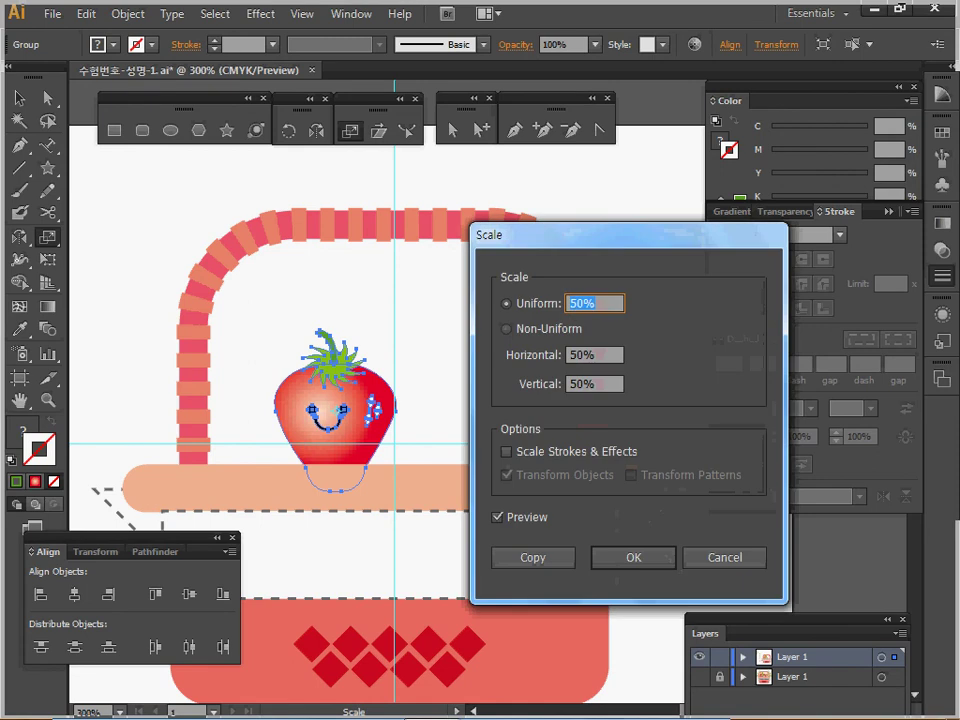
{"action": "type", "text": "70"}
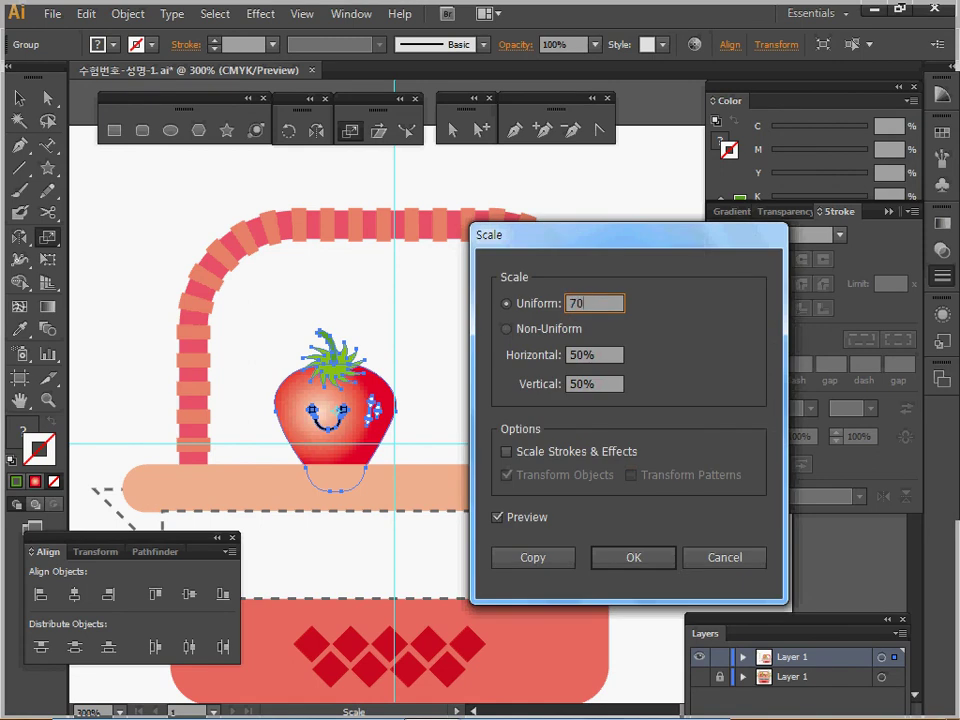
{"action": "key", "text": "Tab"}
{"action": "key", "text": "Return"}
{"action": "key", "text": "v"}
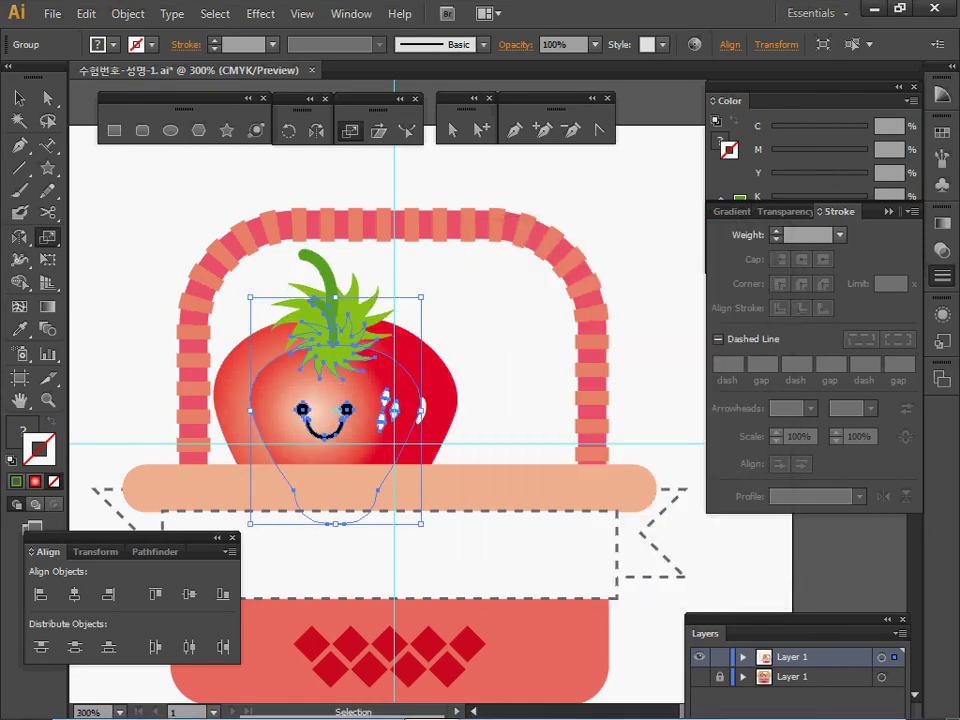
- Move the smaller strawberry to the basket's right half and send it behind the large strawberry
{"action": "left_click_drag", "start_coordinate": [328, 392], "coordinate": [485, 437]}
{"action": "right_click", "coordinate": [491, 370]}
{"action": "mouse_move", "coordinate": [541, 528]}
{"action": "left_click", "coordinate": [760, 569]}
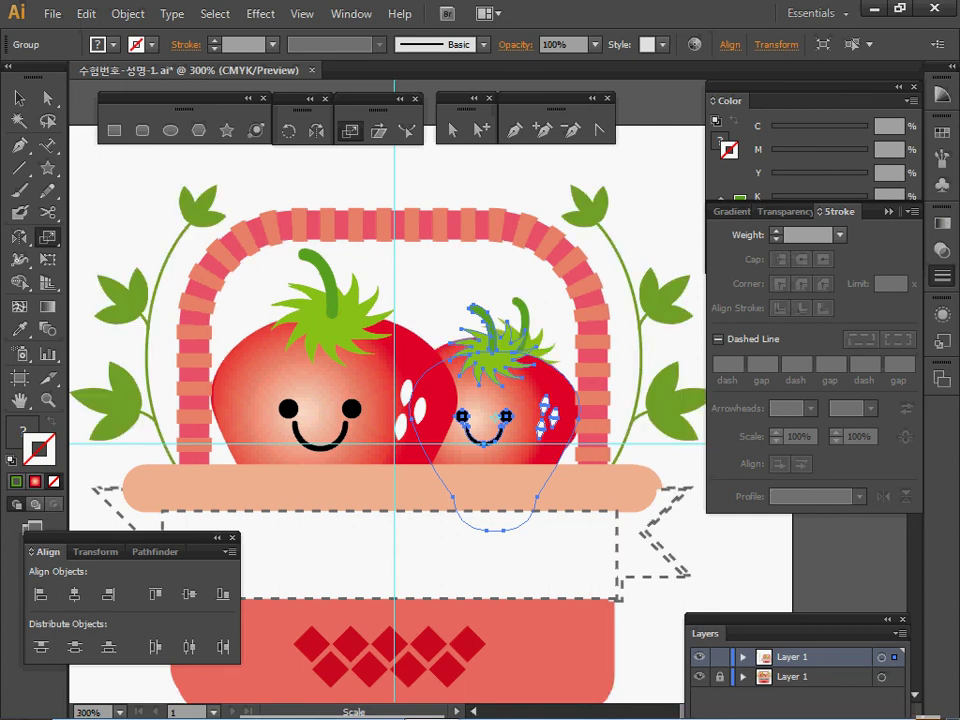
- Rotate the small strawberry clockwise and align it with the reference artwork in outline mode, then return to the preview
{"action": "key", "text": "ctrl+y"}
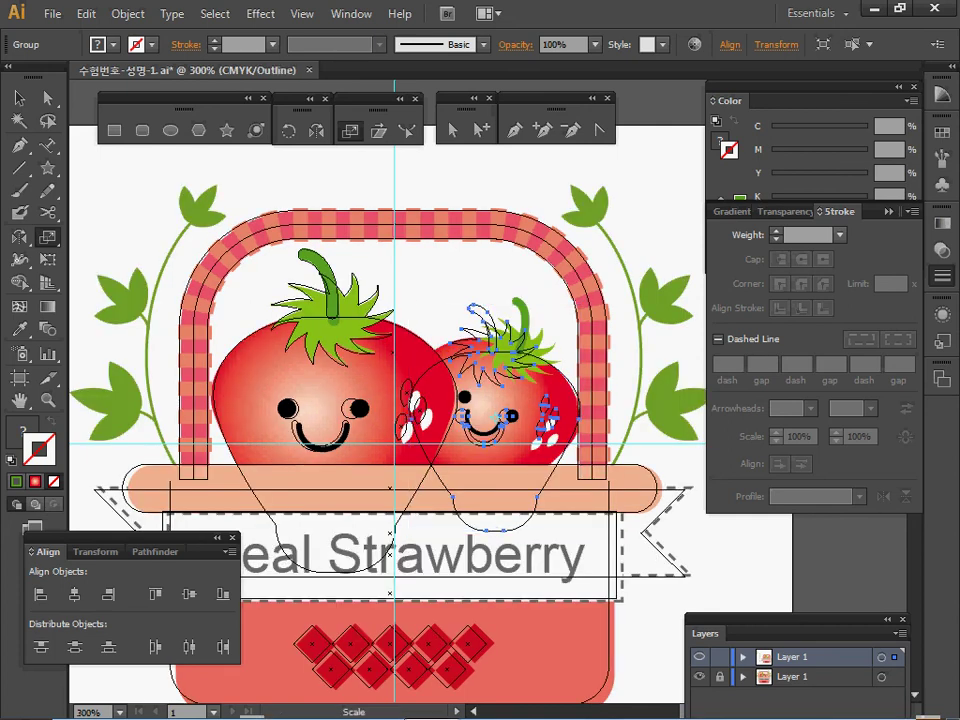
{"action": "key", "text": "v"}
{"action": "left_click_drag", "start_coordinate": [495, 417], "coordinate": [498, 404]}
{"action": "left_click_drag", "start_coordinate": [590, 287], "coordinate": [618, 317]}
{"action": "left_click_drag", "start_coordinate": [500, 406], "coordinate": [500, 414]}
{"action": "key", "text": "s"}
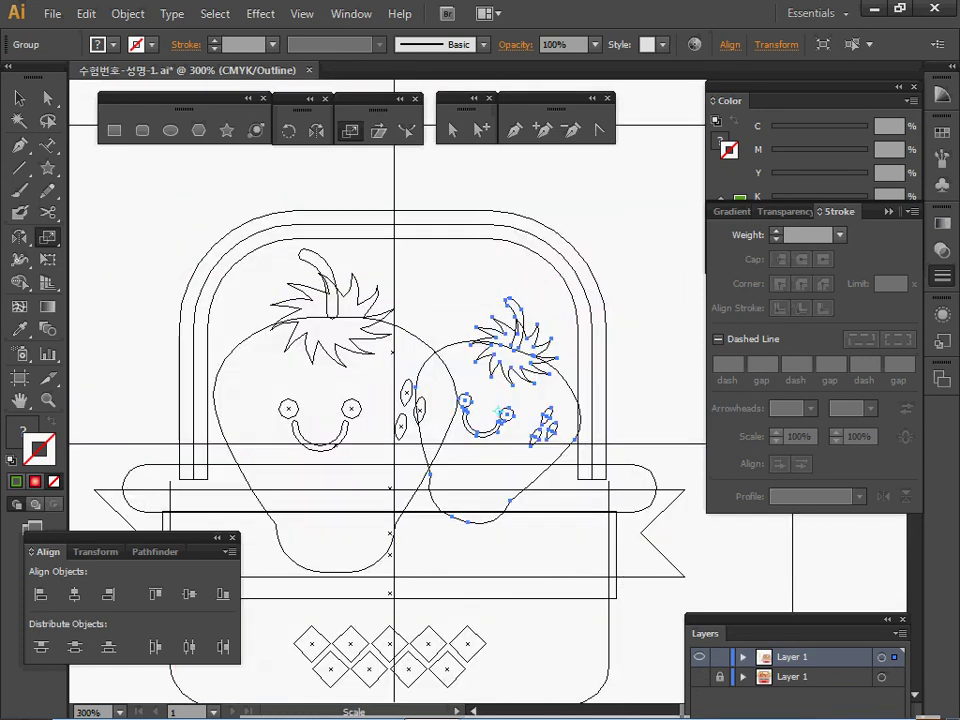
{"action": "key", "text": "ctrl+y"}
{"action": "key", "text": "ctrl+minus"}
{"action": "left_click_drag", "start_coordinate": [500, 414], "coordinate": [504, 392]}
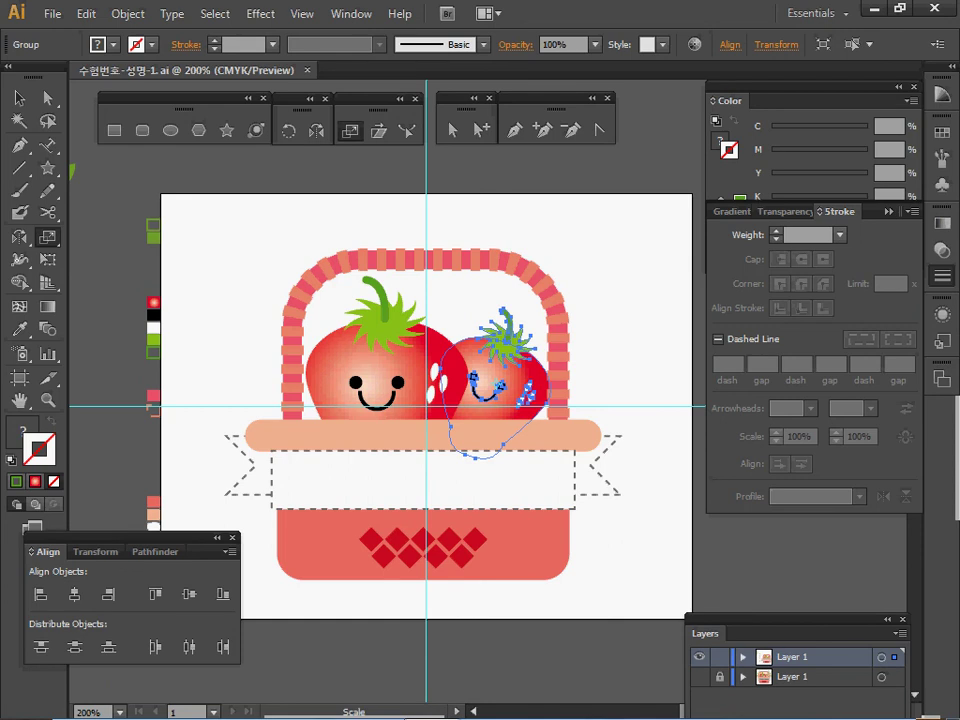
- Deselect everything and create a narrow upright ellipse, three times as tall as wide, beside the green three-lobed leaf
{"action": "left_click", "coordinate": [395, 378], "text": "ctrl"}
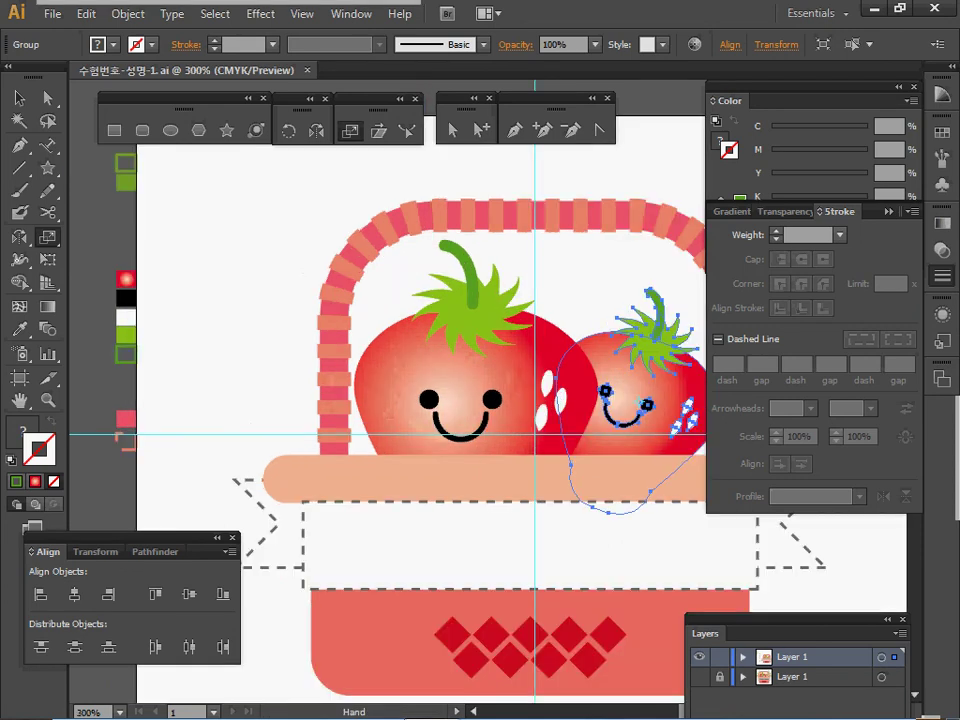
{"action": "left_click_drag", "start_coordinate": [395, 378], "coordinate": [625, 559]}
{"action": "left_click", "coordinate": [197, 268], "text": "ctrl"}
{"action": "left_click_drag", "start_coordinate": [197, 268], "coordinate": [360, 322]}
{"action": "left_click", "coordinate": [488, 389], "text": "ctrl"}
{"action": "left_click", "coordinate": [488, 391], "text": "ctrl"}
{"action": "left_click", "coordinate": [488, 390], "text": "ctrl"}
{"action": "key", "text": "ctrl+shift+a"}
{"action": "left_click", "coordinate": [171, 131]}
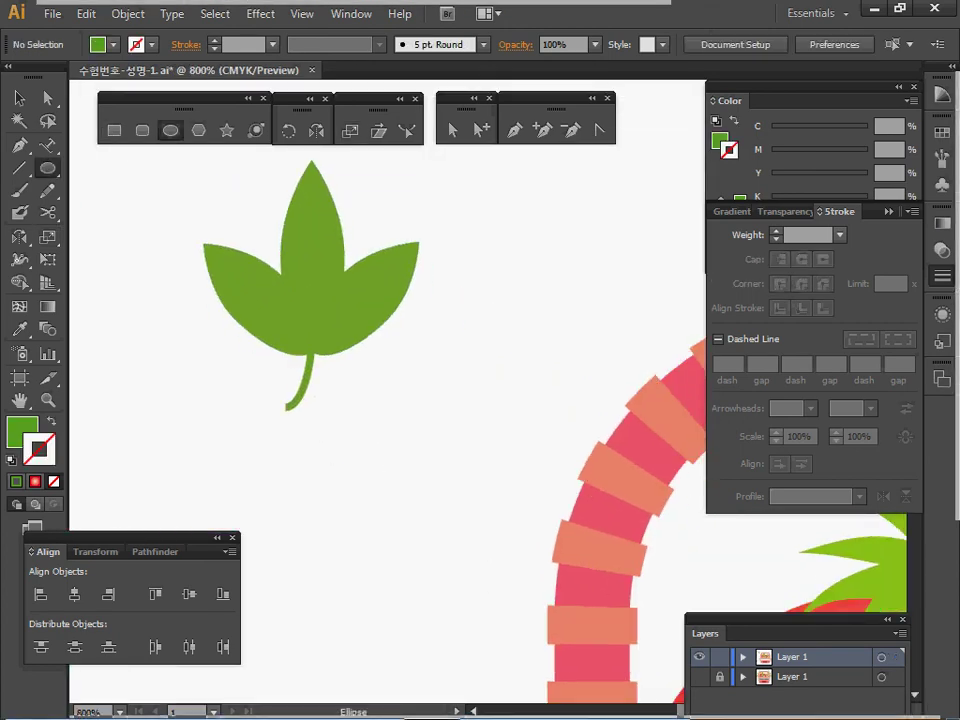
{"action": "left_click", "coordinate": [311, 319]}
{"action": "key", "text": "Tab"}
{"action": "type", "text": "3"}
{"action": "key", "text": "Tab"}
{"action": "type", "text": "1"}
{"action": "key", "text": "Tab"}
{"action": "type", "text": "3"}
{"action": "key", "text": "Return"}
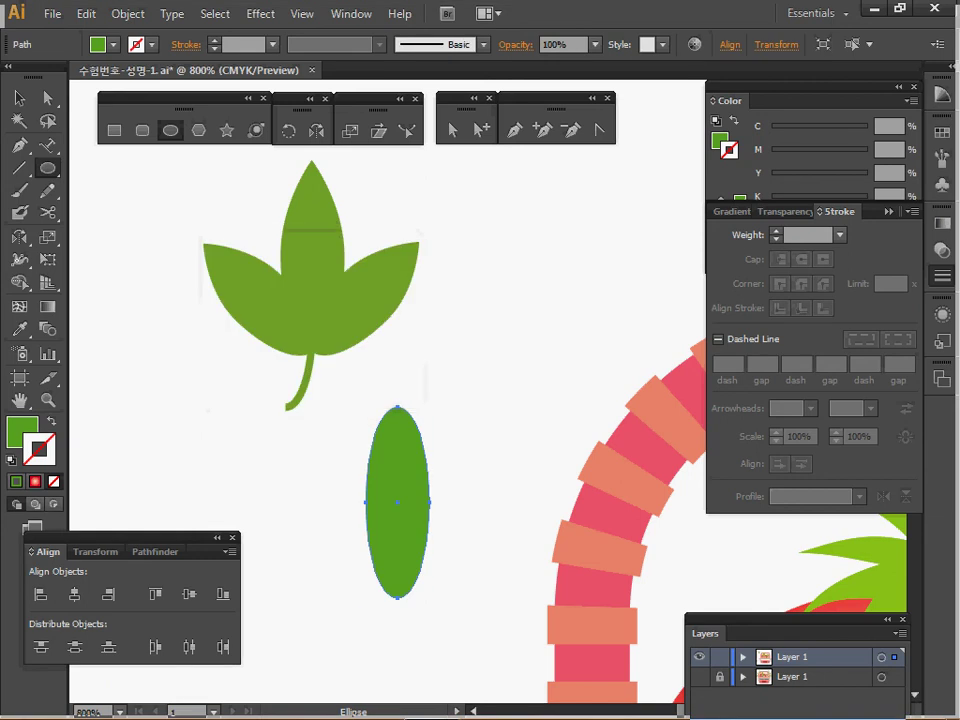
- Fill the ellipse with the green sampled from the three-lobed leaf
{"action": "left_click_drag", "start_coordinate": [366, 406], "coordinate": [332, 367]}
{"action": "key", "text": "shift+c"}
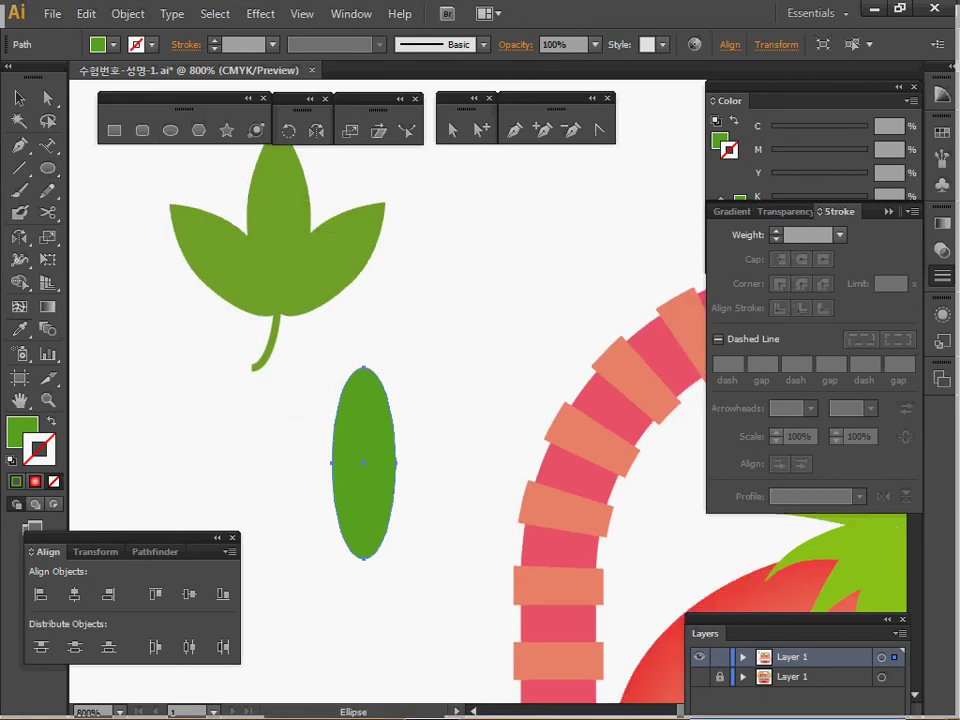
{"action": "key", "text": "i"}
{"action": "left_click", "coordinate": [300, 265]}
{"action": "left_click_drag", "start_coordinate": [300, 275], "coordinate": [294, 241]}
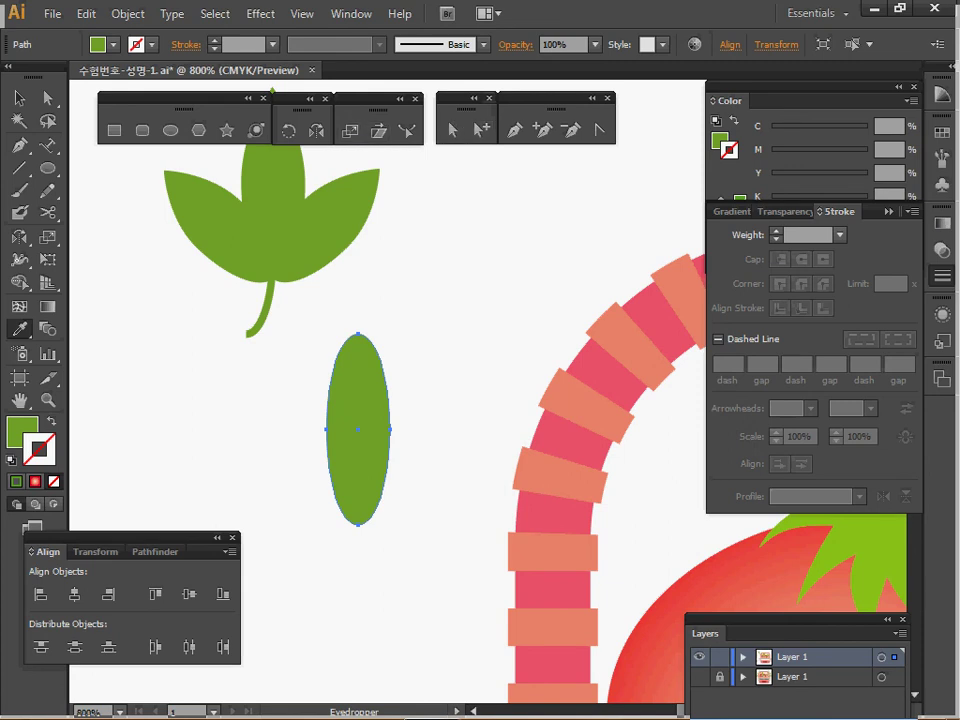
- Convert the ellipse's top anchor to a corner point to form a pointed leaf tip
{"action": "key", "text": "shift+c"}
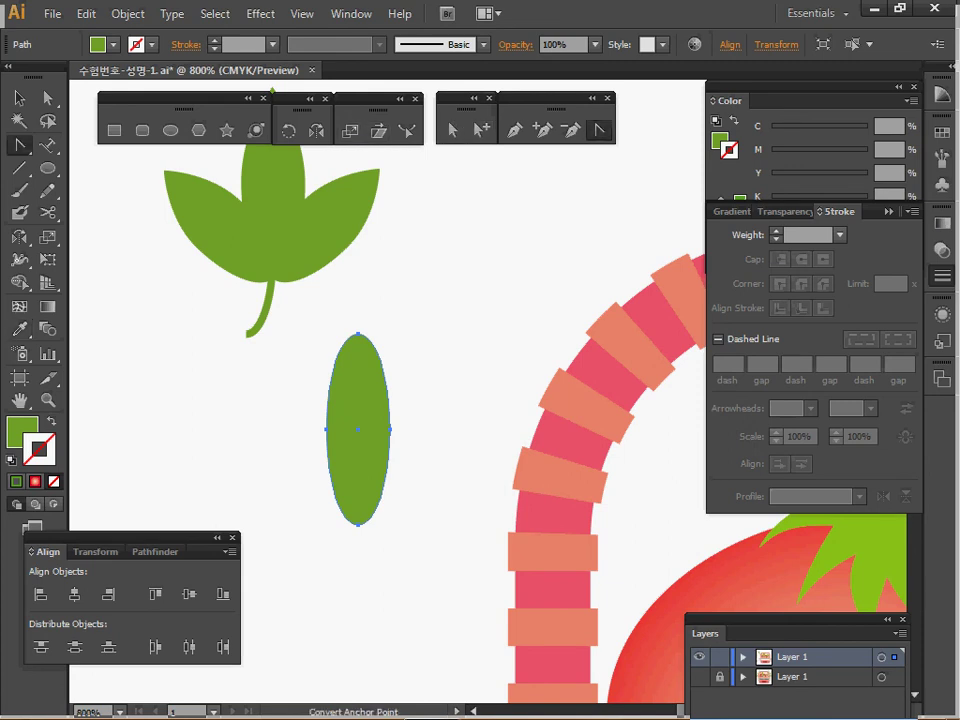
{"action": "left_click", "coordinate": [358, 334]}
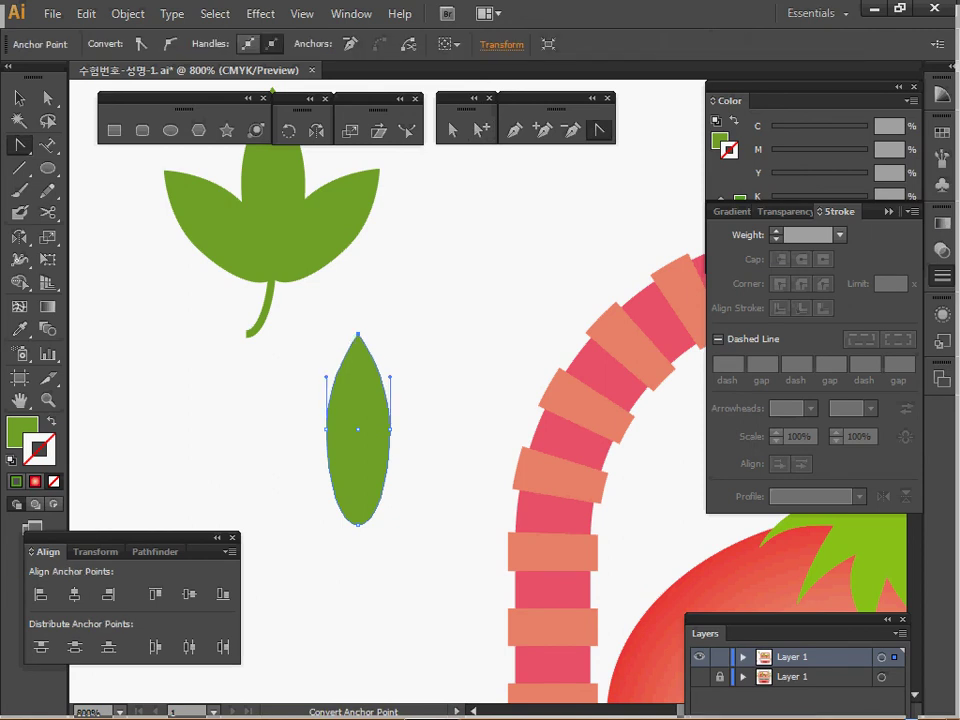
{"action": "key", "text": "v"}
{"action": "mouse_move", "coordinate": [358, 429]}
{"action": "left_mouse_down"}
{"action": "mouse_move", "coordinate": [360, 411]}
{"action": "mouse_move", "coordinate": [343, 473]}
{"action": "mouse_move", "coordinate": [349, 428]}
{"action": "left_mouse_up"}
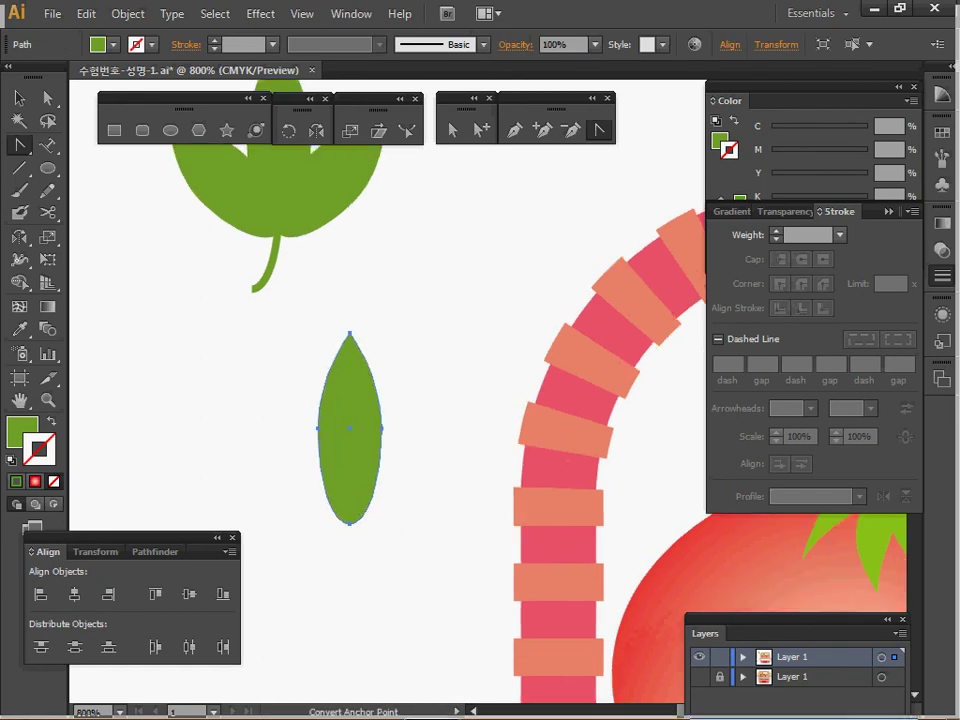
{"action": "left_click", "coordinate": [350, 130]}
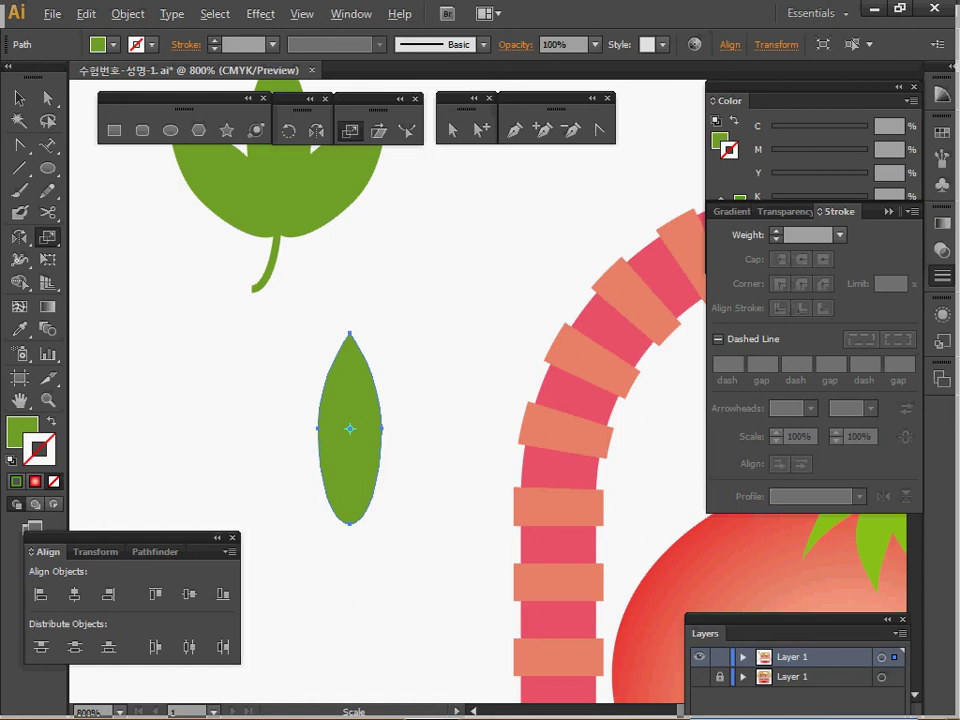
{"action": "left_click", "coordinate": [349, 522], "text": "alt"}
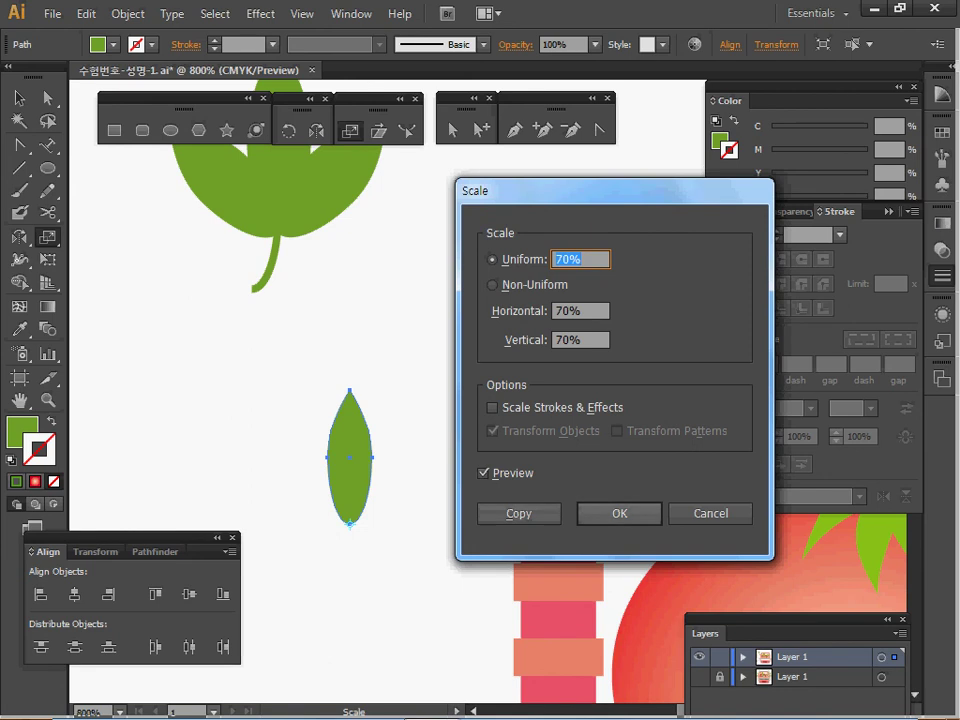
{"action": "key", "text": "Tab"}
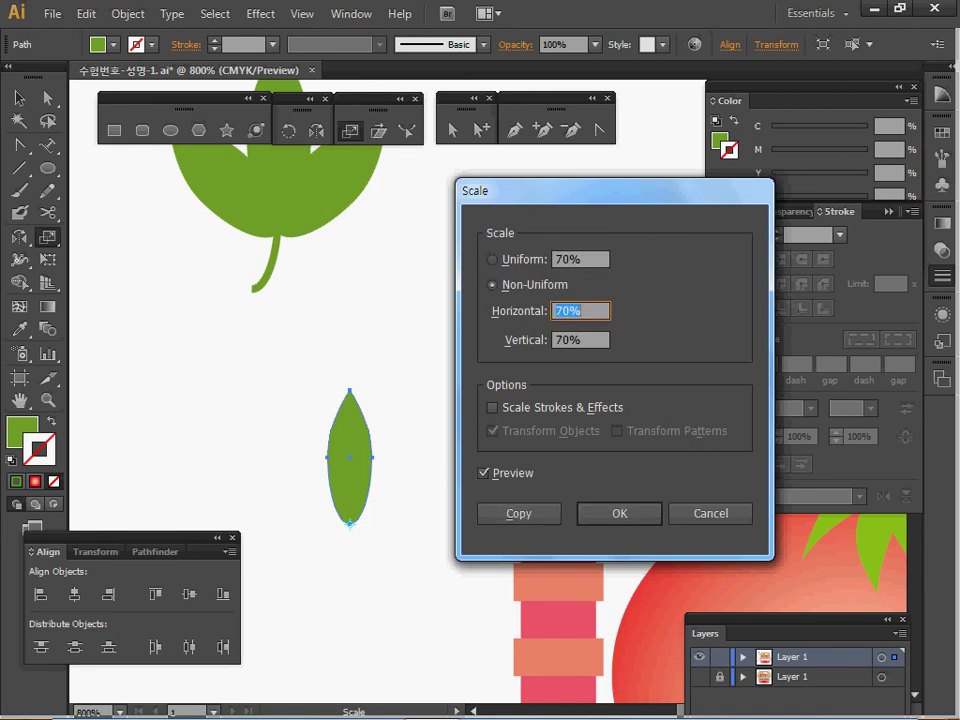
{"action": "type", "text": "1"}
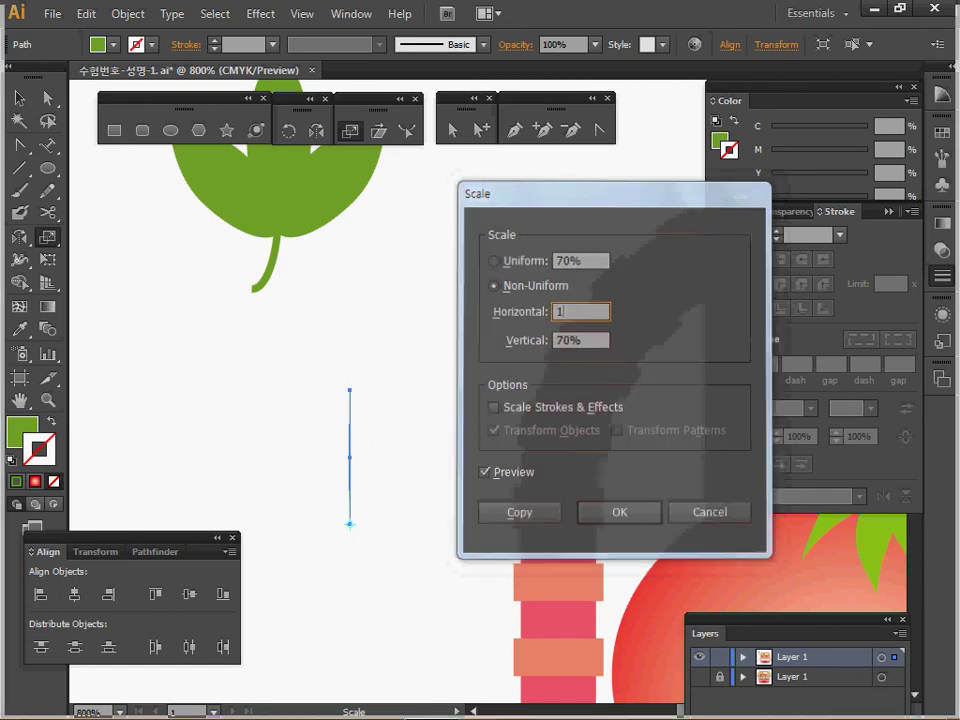
{"action": "type", "text": "00"}
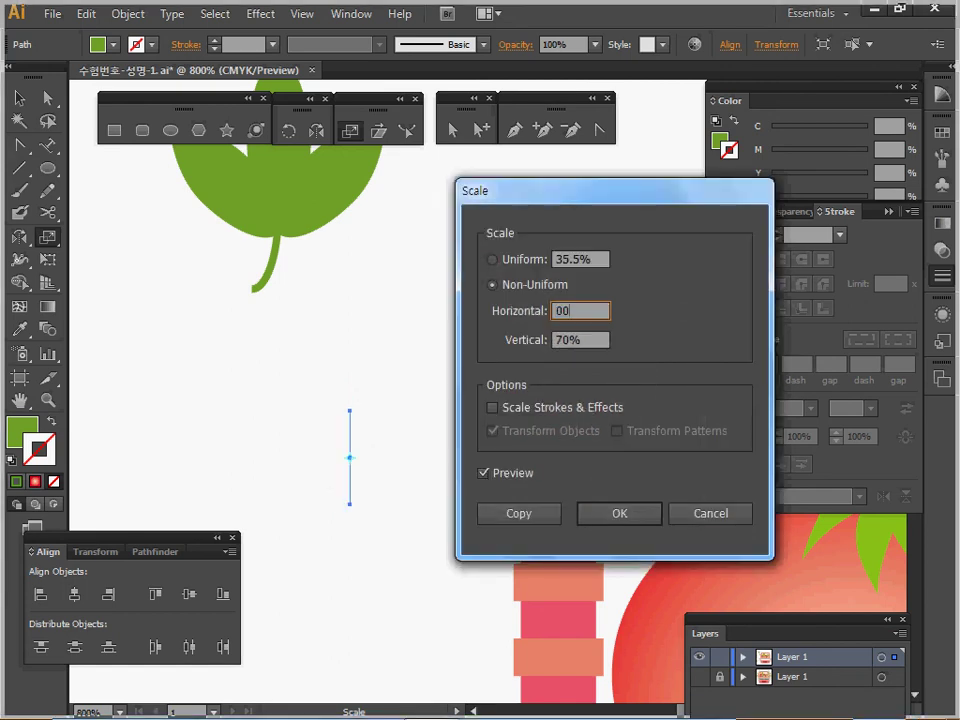
{"action": "key", "text": "Return"}
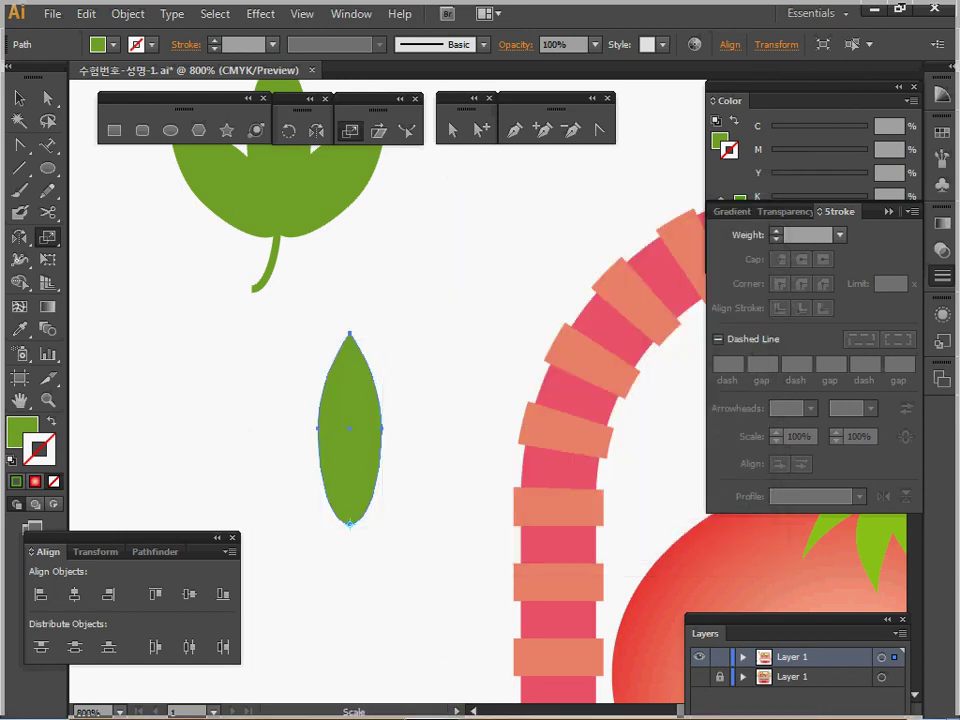
- Make a scaled copy of the pointed leaf about its base anchor, at 100% horizontal and 80% vertical
{"action": "left_click", "coordinate": [350, 524], "text": "alt"}
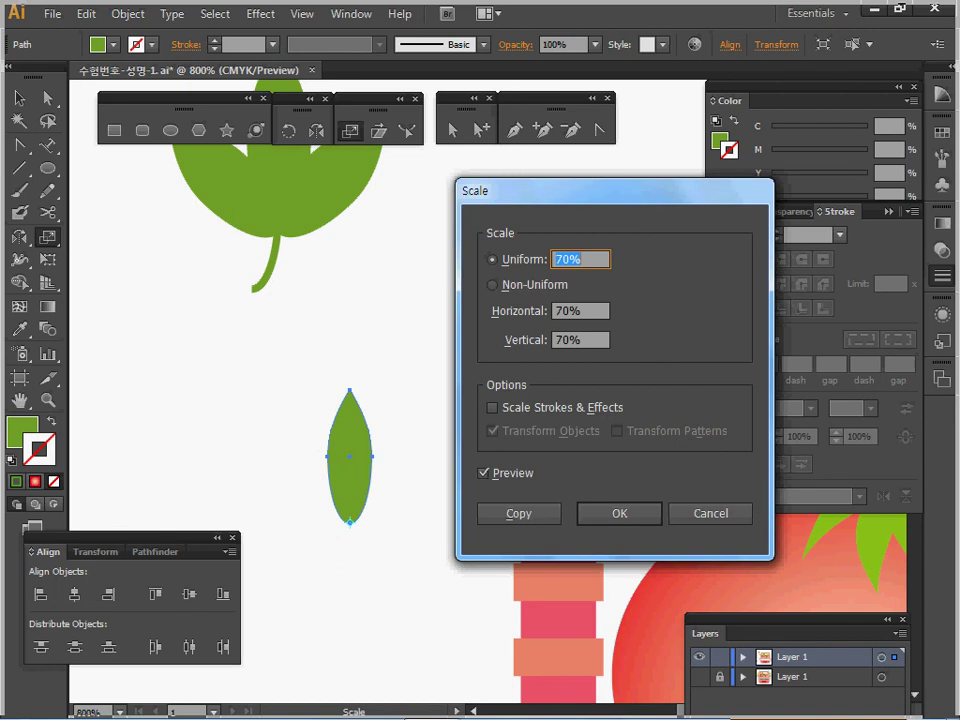
{"action": "key", "text": "Tab"}
{"action": "type", "text": "100`"}
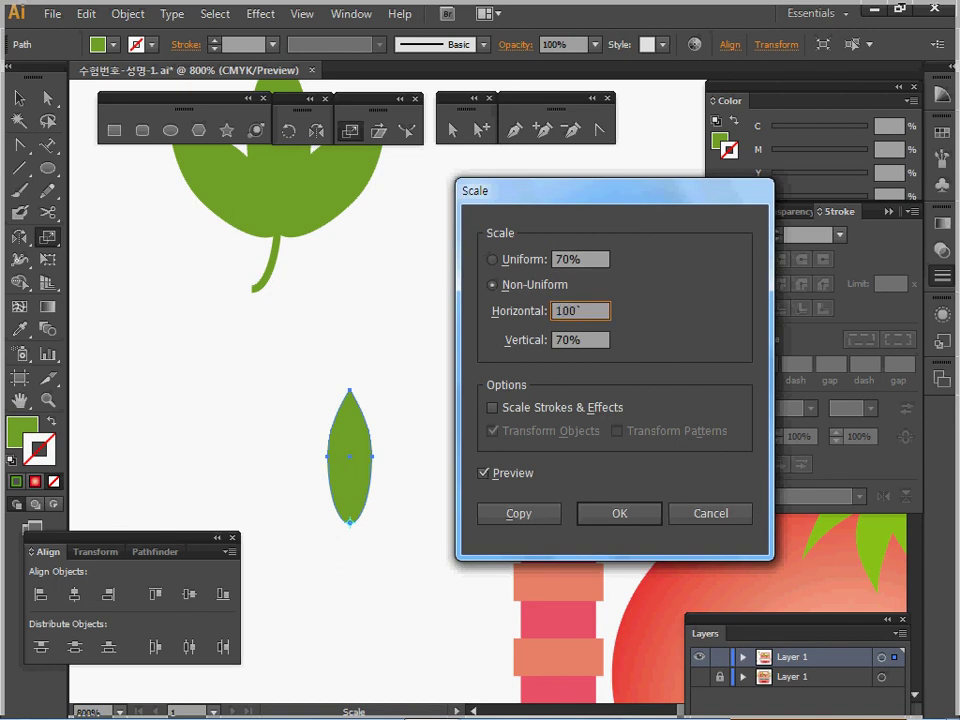
{"action": "key", "text": "Tab"}
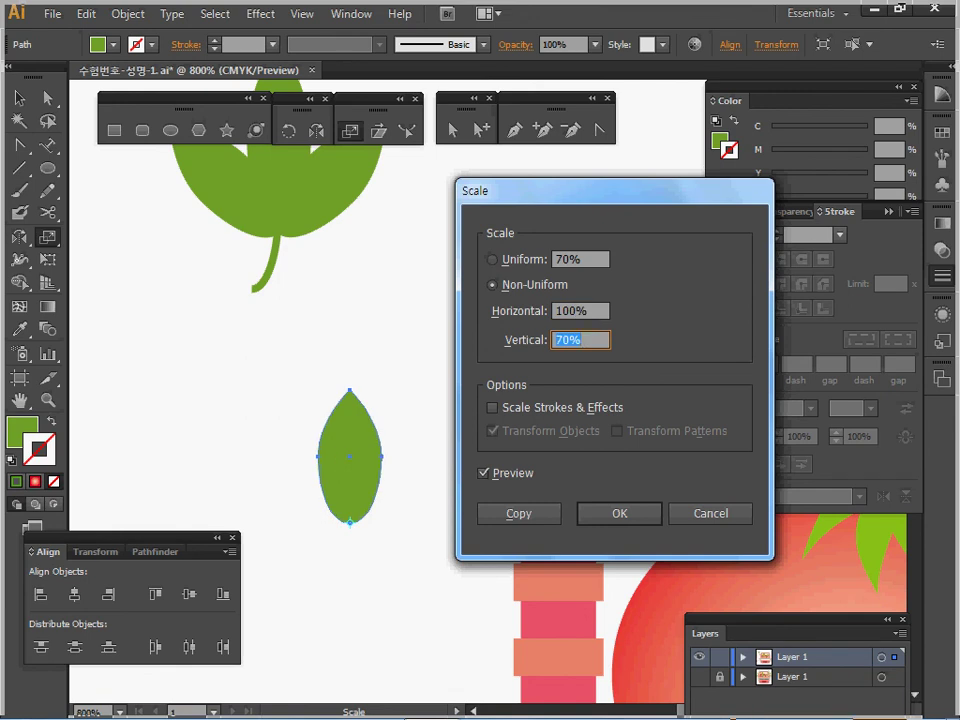
{"action": "type", "text": "80"}
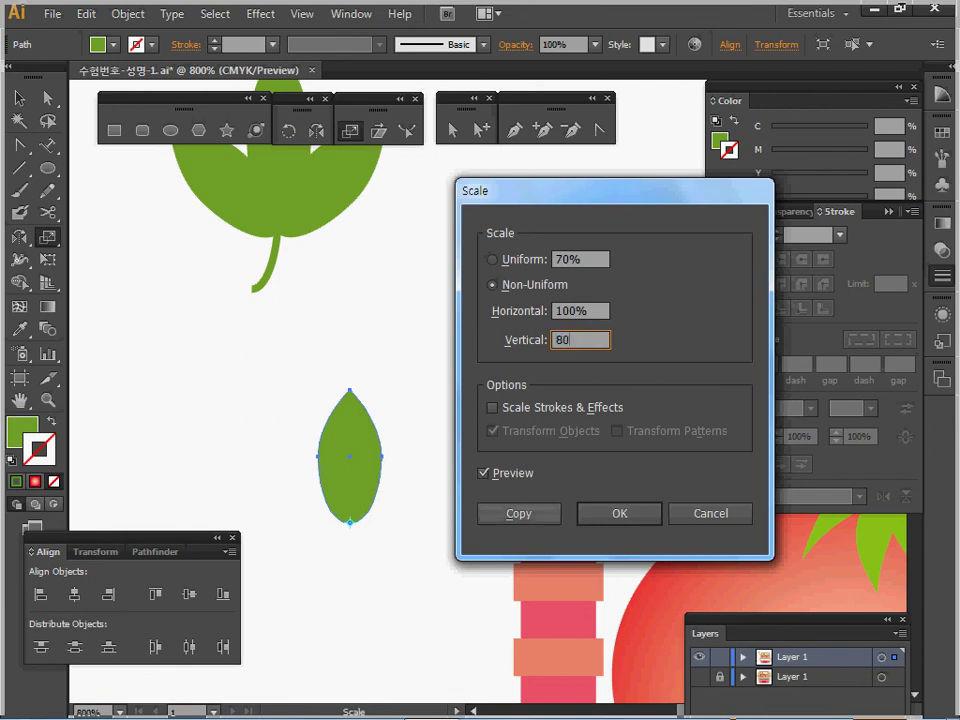
{"action": "key", "text": "alt+c"}
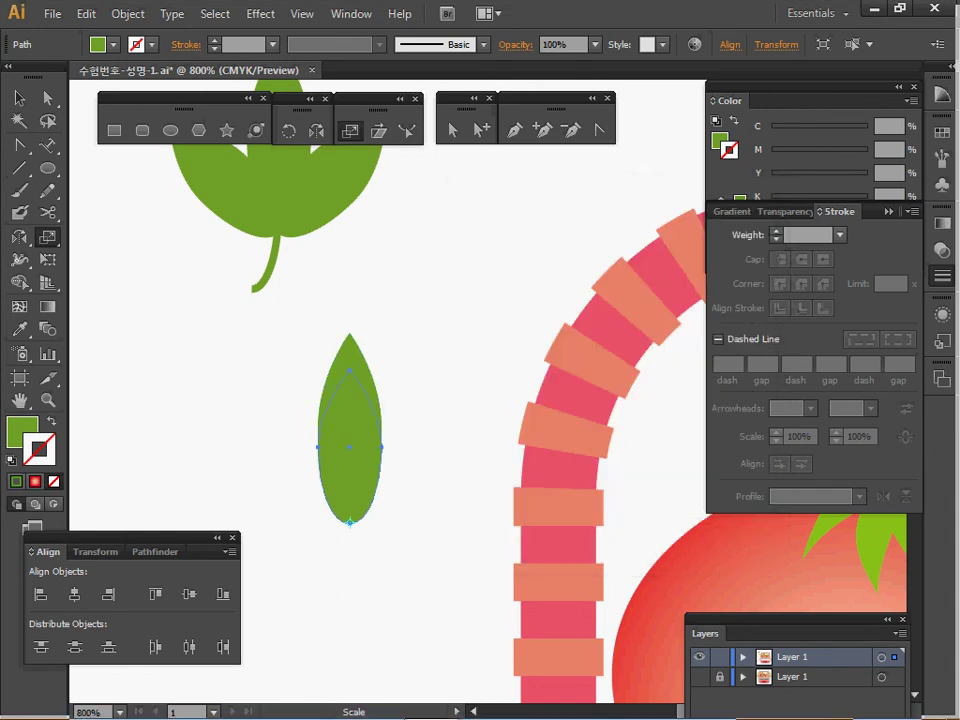
- Give the shorter leaf copy a black outline and rotate it 45° about its base anchor
{"action": "left_click", "coordinate": [719, 140]}
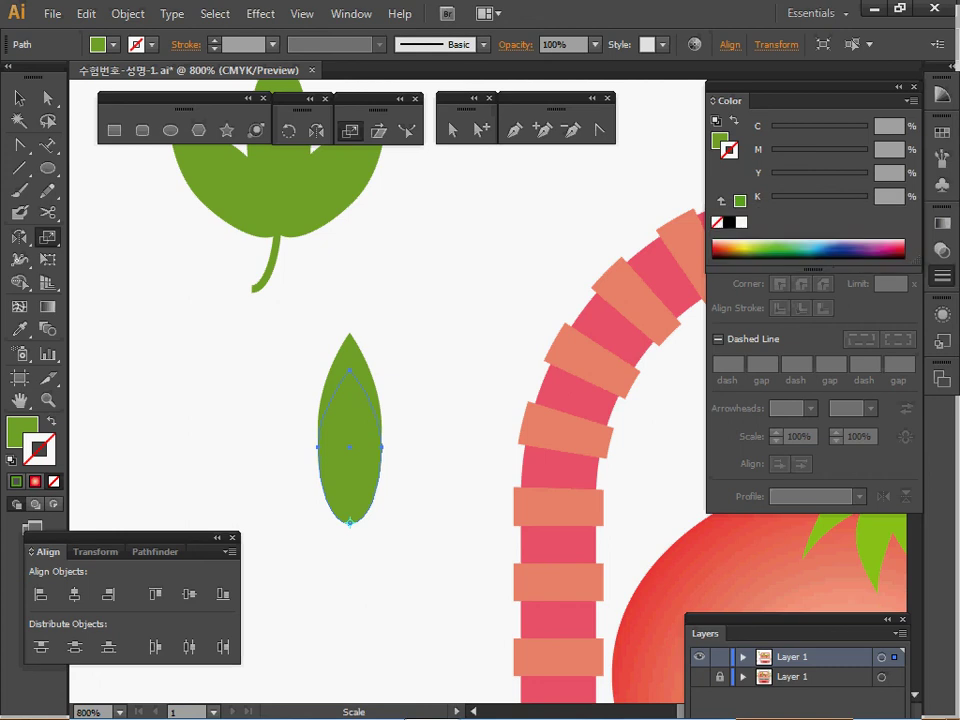
{"action": "left_click", "coordinate": [729, 222]}
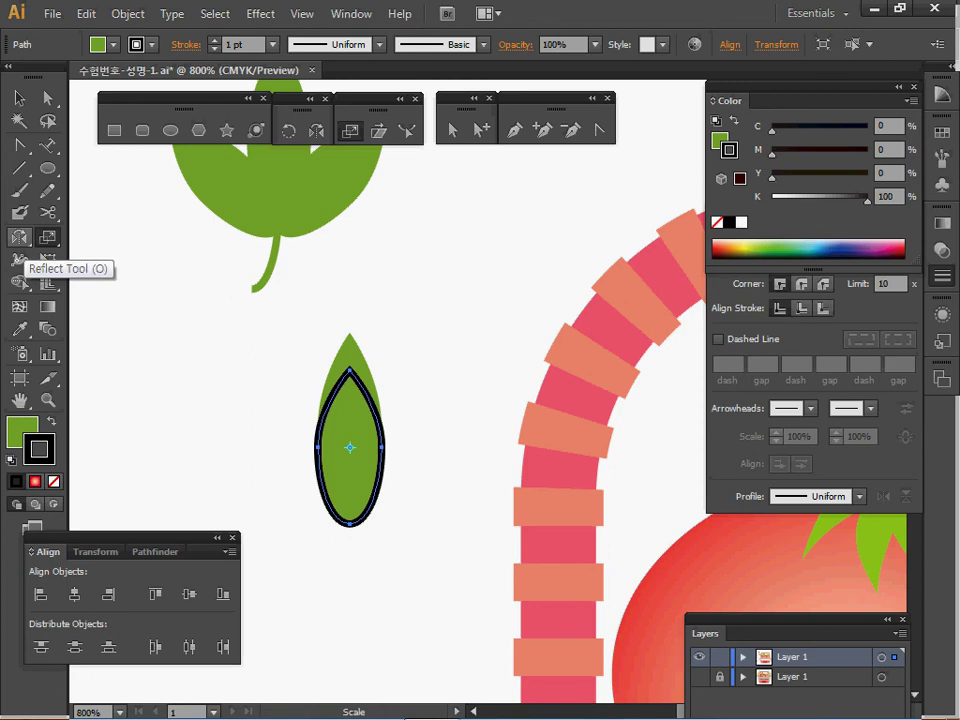
{"action": "key", "text": "r"}
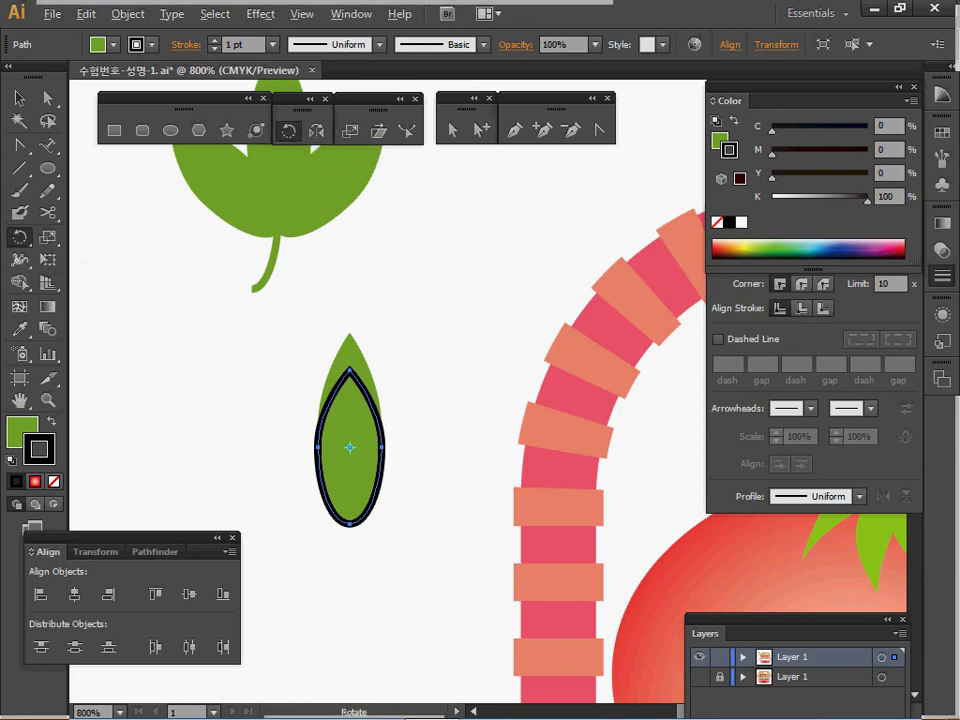
{"action": "left_click", "coordinate": [349, 522], "text": "alt"}
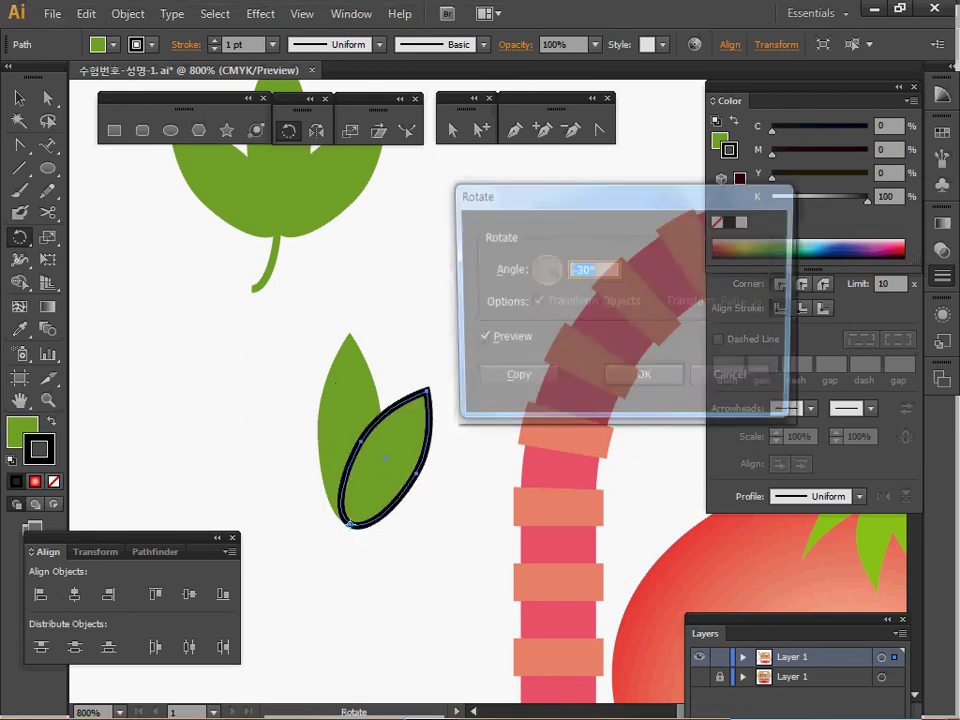
{"action": "type", "text": "45"}
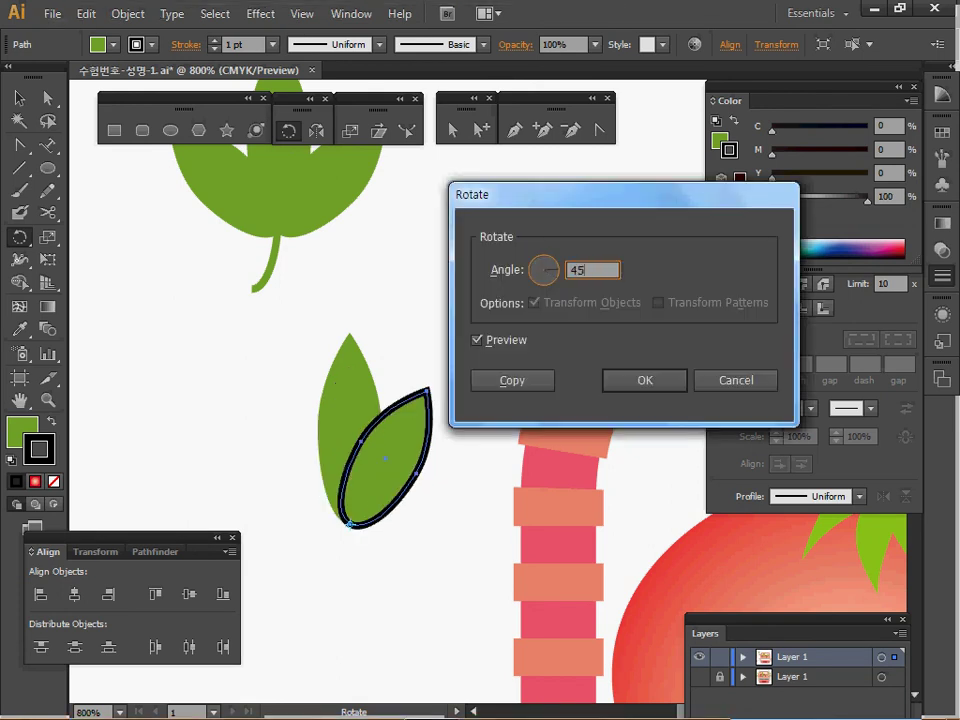
{"action": "key", "text": "Tab"}
{"action": "key", "text": "Return"}
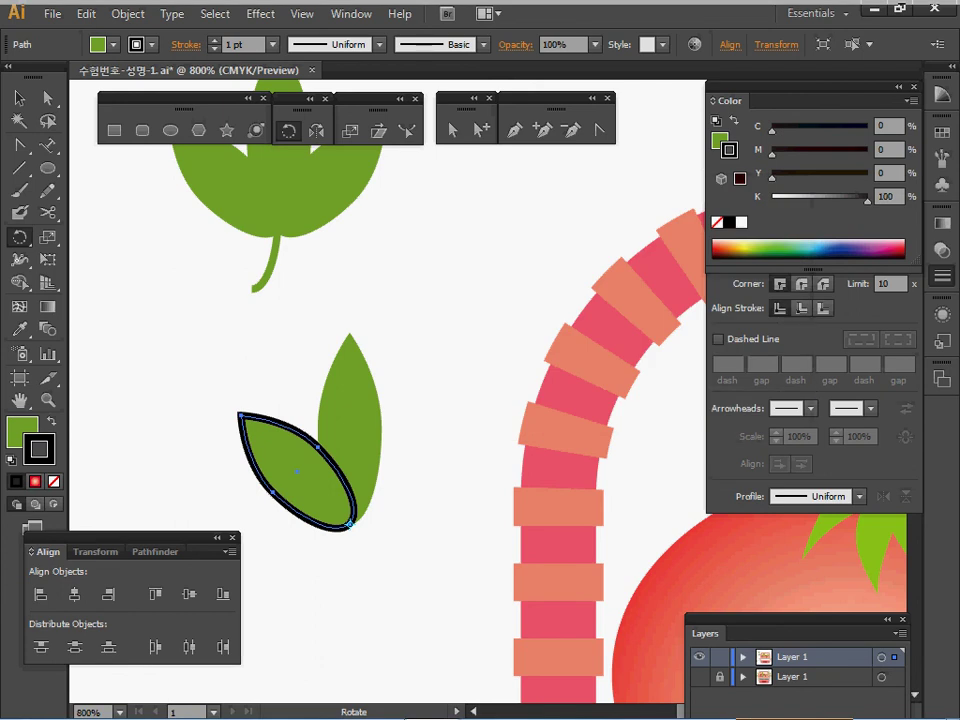
- Reflect a copy of the rotated leaf across the vertical axis through the shared base anchor
{"action": "key", "text": "o"}
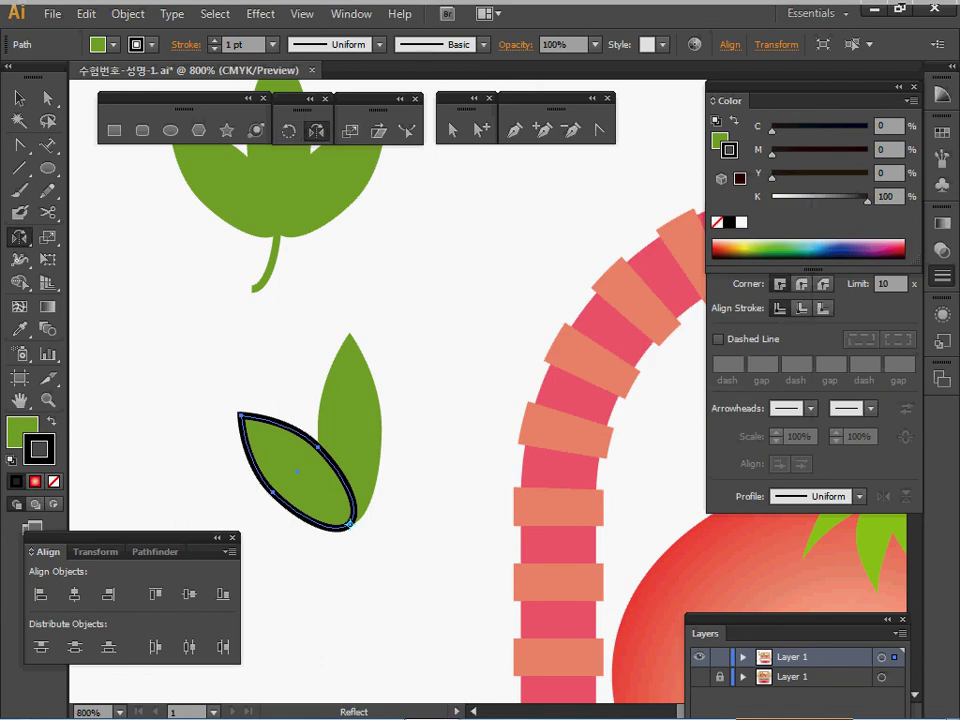
{"action": "left_click", "coordinate": [350, 523], "text": "alt"}
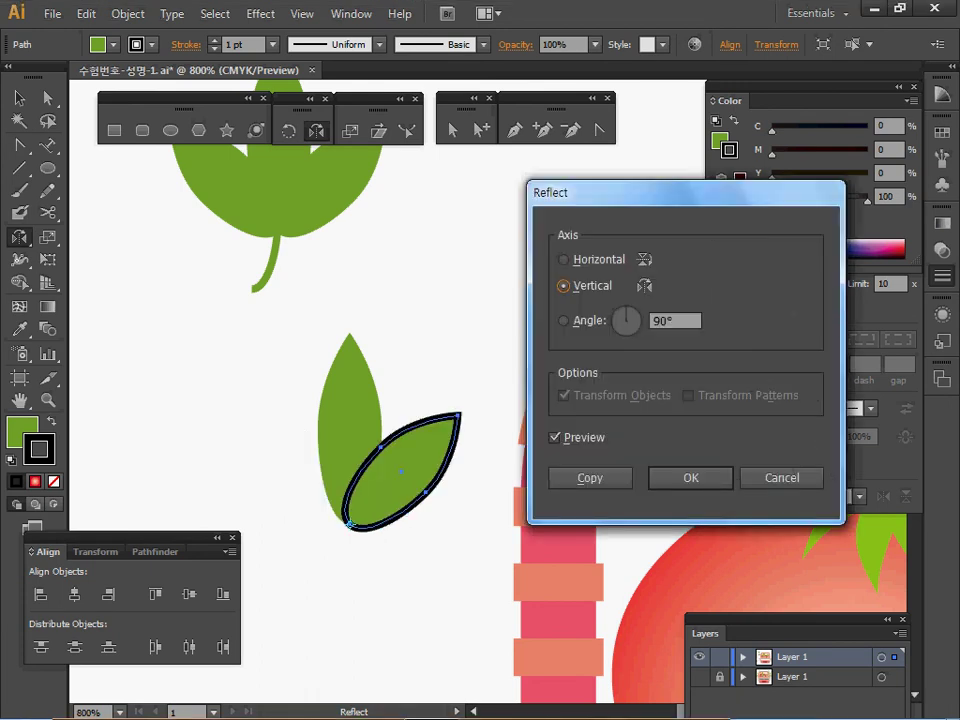
{"action": "left_click_drag", "start_coordinate": [668, 193], "coordinate": [664, 171]}
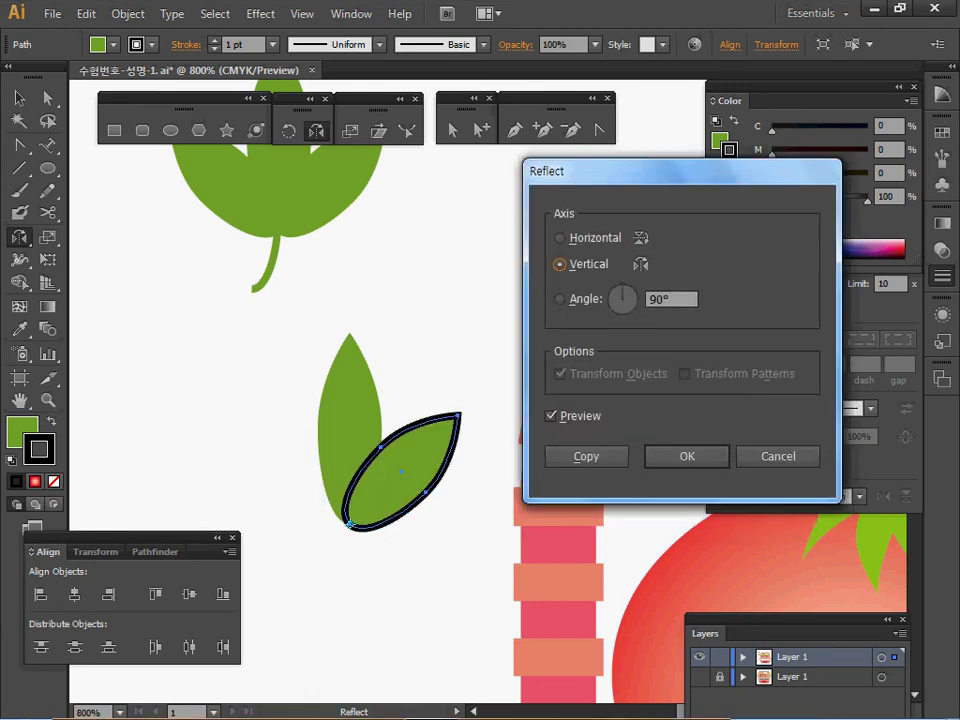
{"action": "left_click", "coordinate": [586, 456]}
- Remove the outline from all three leaf shapes, unite them into one three-lobed leaf, and deselect it
{"action": "key", "text": "v"}
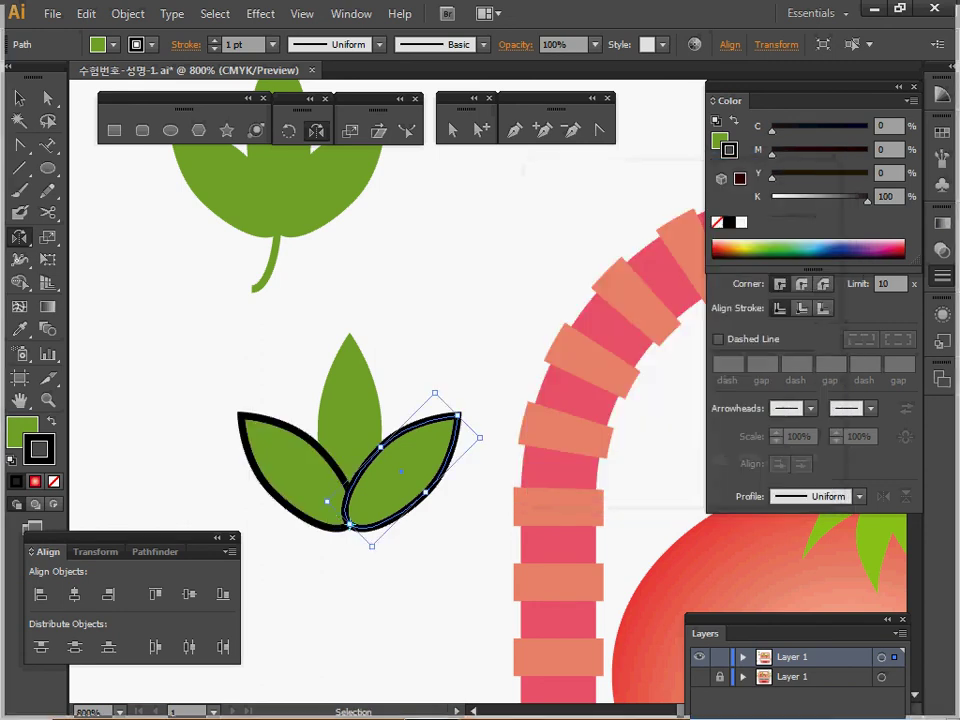
{"action": "left_click_drag", "start_coordinate": [253, 360], "coordinate": [401, 523]}
{"action": "key", "text": "o"}
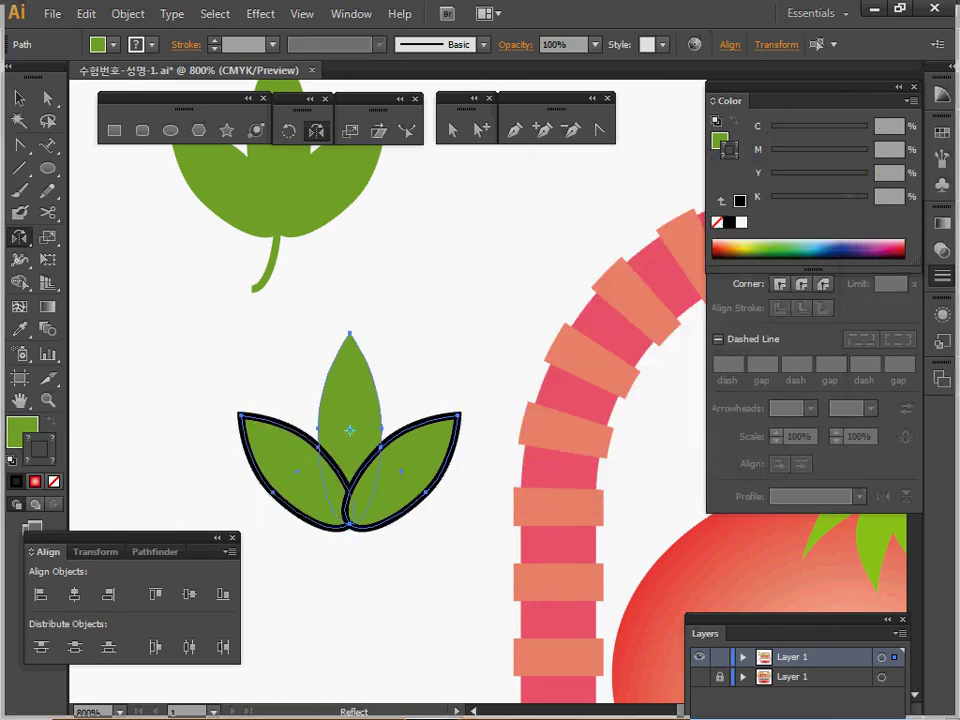
{"action": "key", "text": "/"}
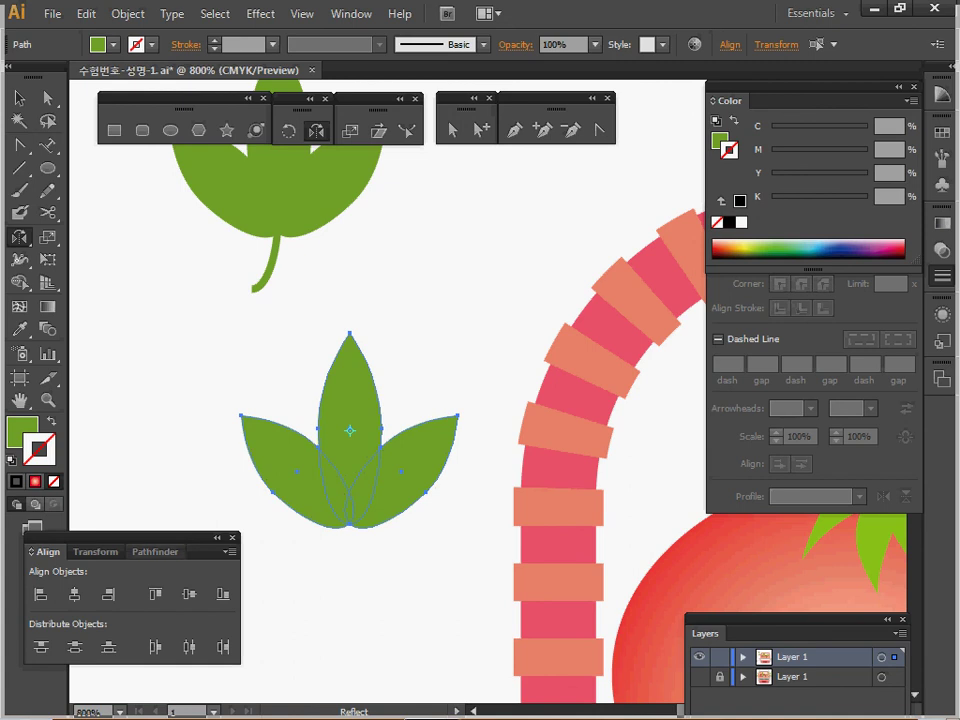
{"action": "left_click", "coordinate": [155, 552]}
{"action": "left_click", "coordinate": [40, 594]}
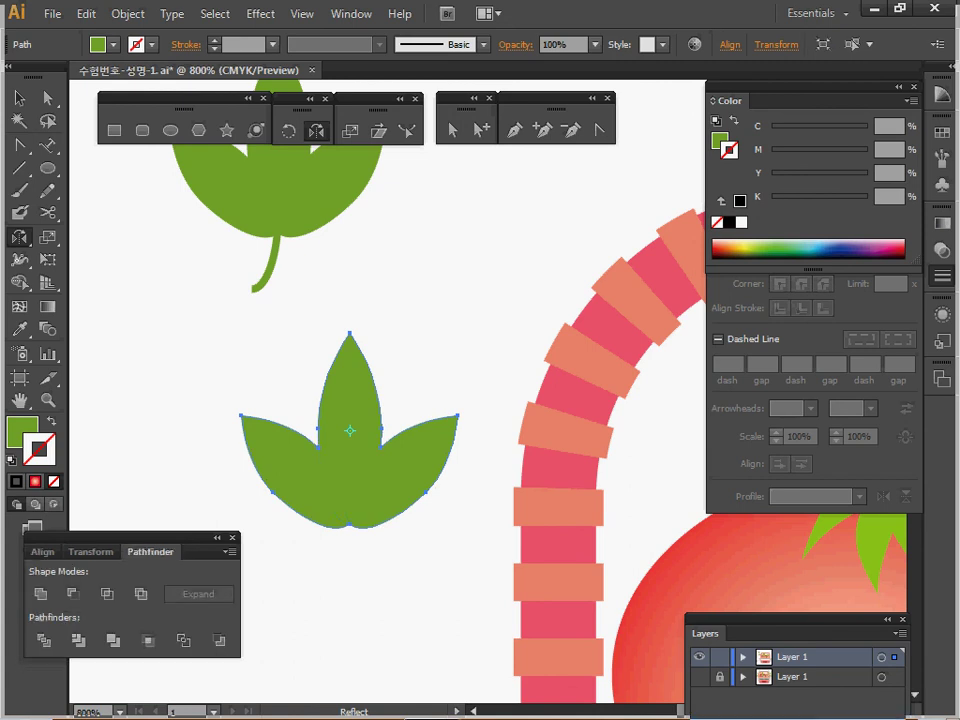
{"action": "key", "text": "v"}
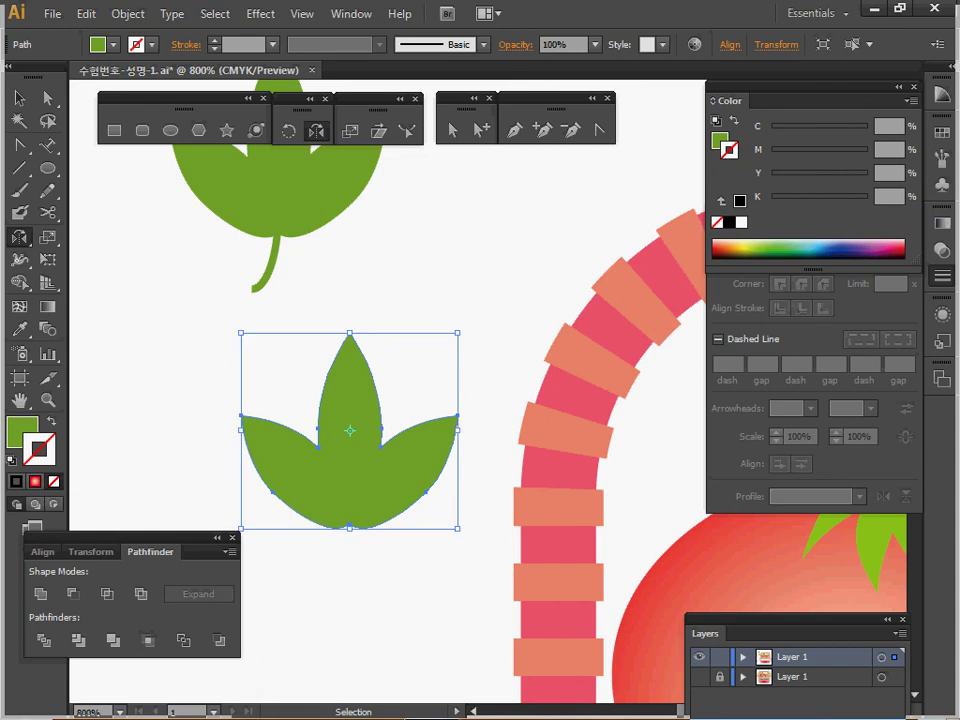
{"action": "left_click", "coordinate": [400, 282], "text": "ctrl"}
{"action": "left_click", "coordinate": [280, 205], "text": "ctrl"}
{"action": "left_click", "coordinate": [400, 282], "text": "ctrl"}
{"action": "key", "text": "space"}
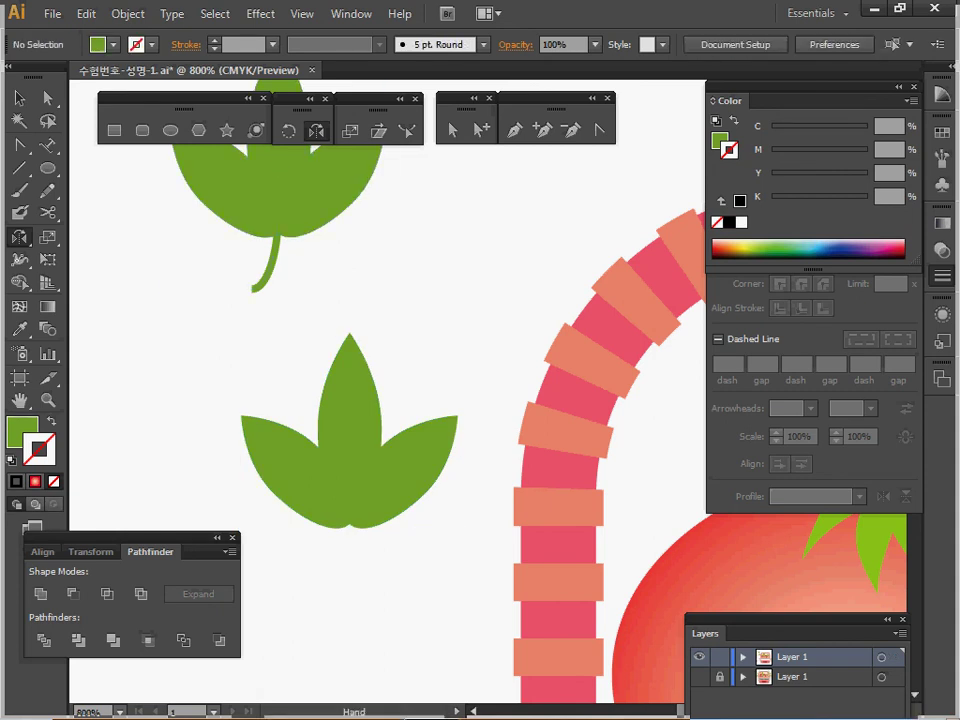
- Swap the green fill to the stroke and draw a short curved 1 pt arc as the stem below the new leaf
{"action": "left_click_drag", "start_coordinate": [400, 282], "coordinate": [394, 310]}
{"action": "left_click", "coordinate": [20, 168]}
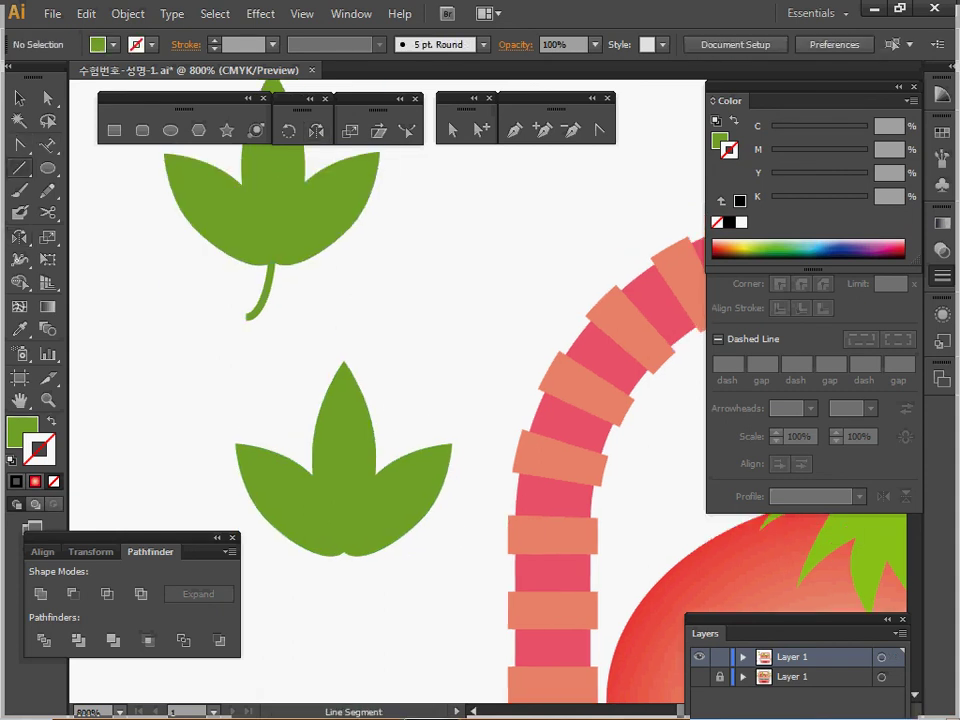
{"action": "left_click", "coordinate": [19, 167]}
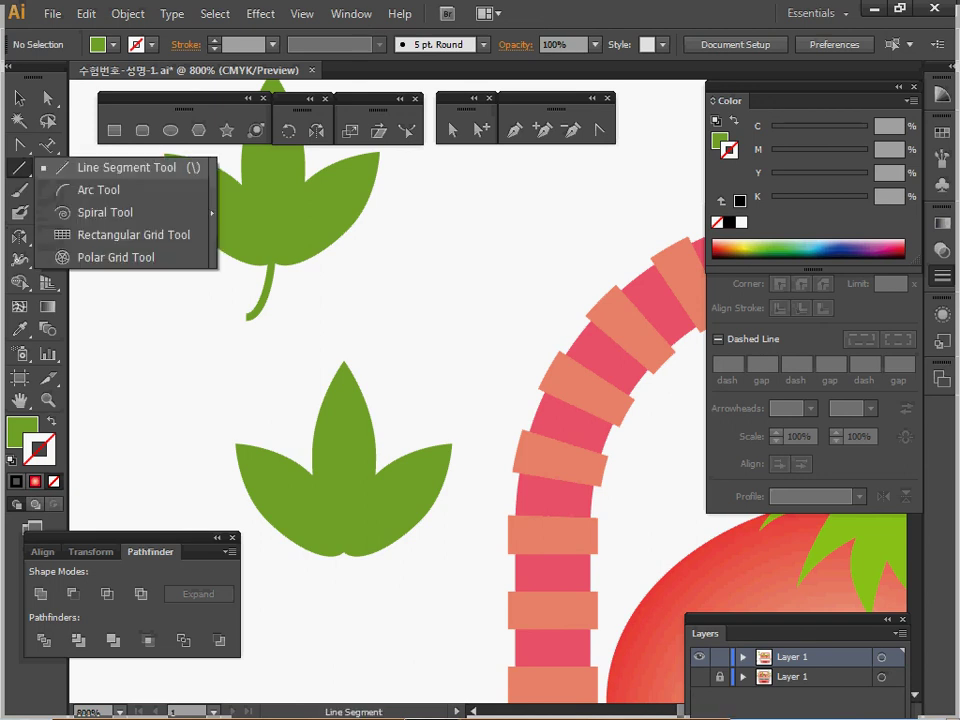
{"action": "left_click", "coordinate": [99, 189]}
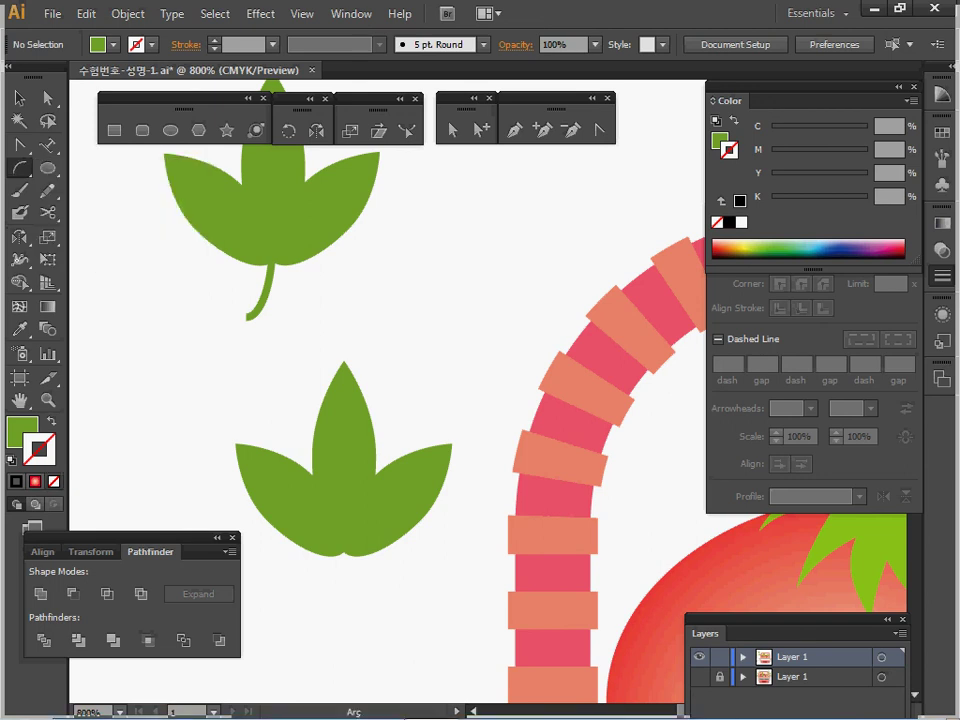
{"action": "key", "text": "shift+x"}
{"action": "left_click_drag", "start_coordinate": [400, 420], "coordinate": [400, 381]}
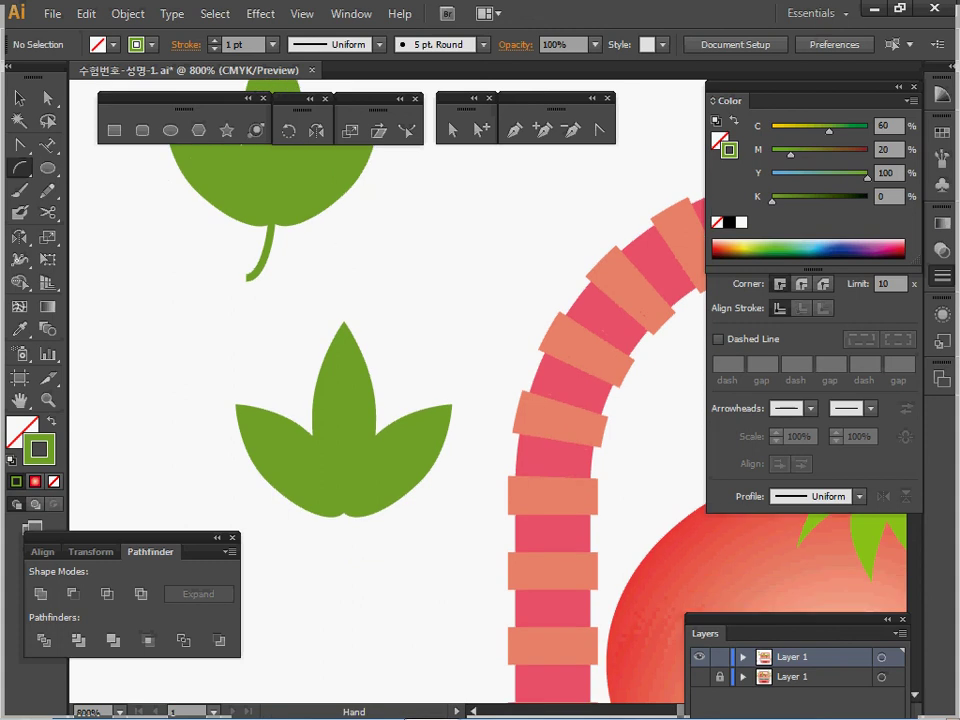
{"action": "mouse_move", "coordinate": [343, 497]}
{"action": "left_mouse_down"}
{"action": "mouse_move", "coordinate": [321, 589]}
{"action": "mouse_move", "coordinate": [306, 569]}
{"action": "mouse_move", "coordinate": [315, 567]}
{"action": "left_mouse_up"}
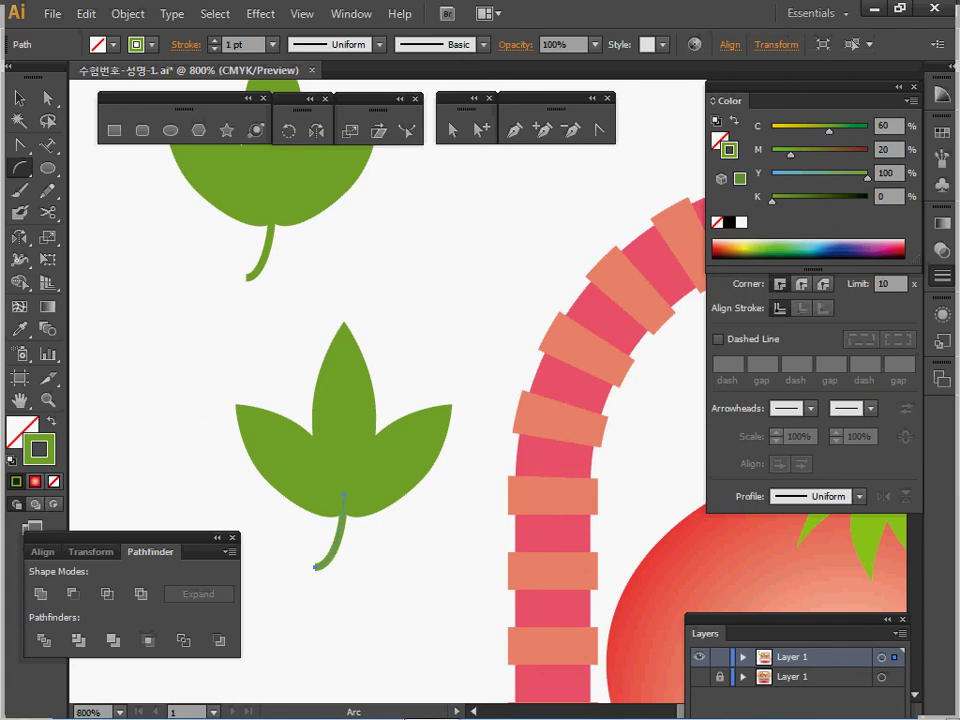
{"action": "left_click", "coordinate": [942, 276]}
{"action": "left_click", "coordinate": [942, 276]}
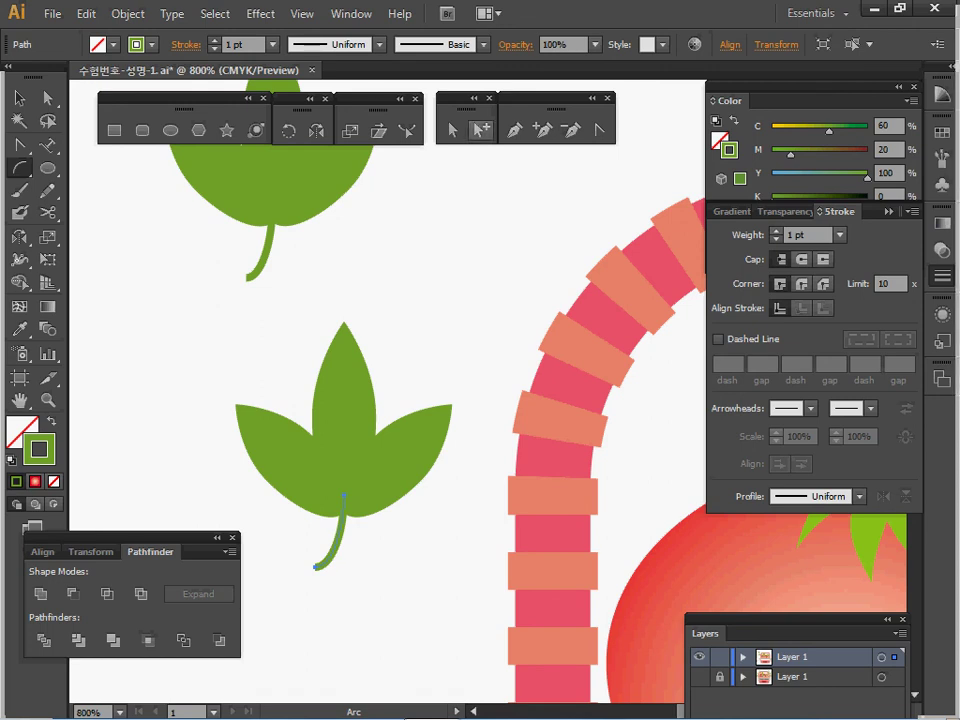
- Group the new three-lobed leaf with its stem and deselect it
{"action": "key", "text": "v"}
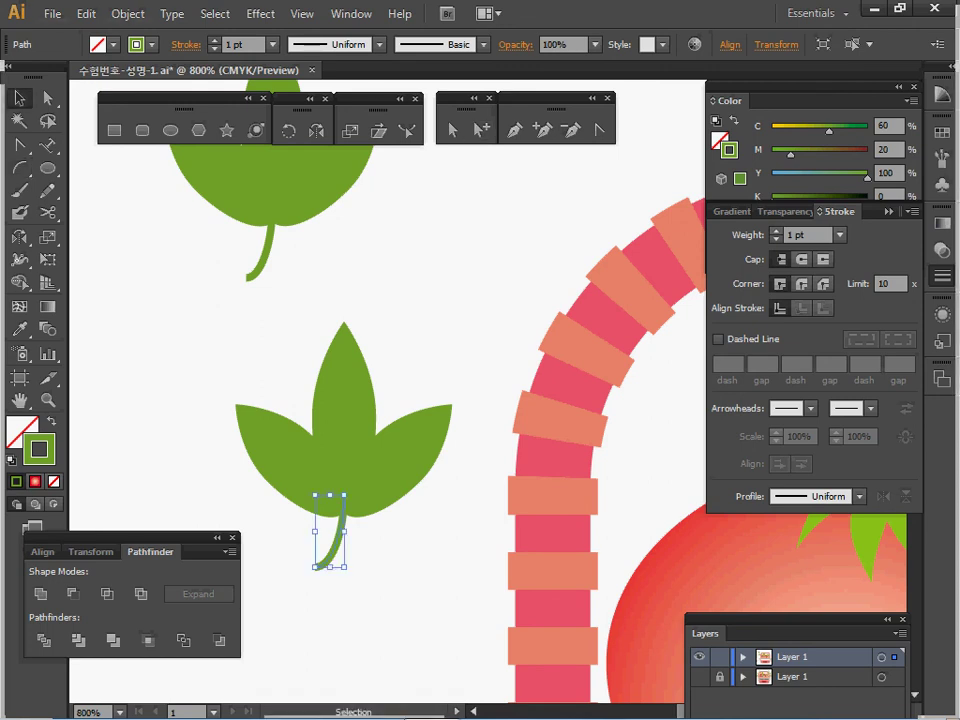
{"action": "key", "text": "ctrl+a"}
{"action": "right_click", "coordinate": [339, 180]}
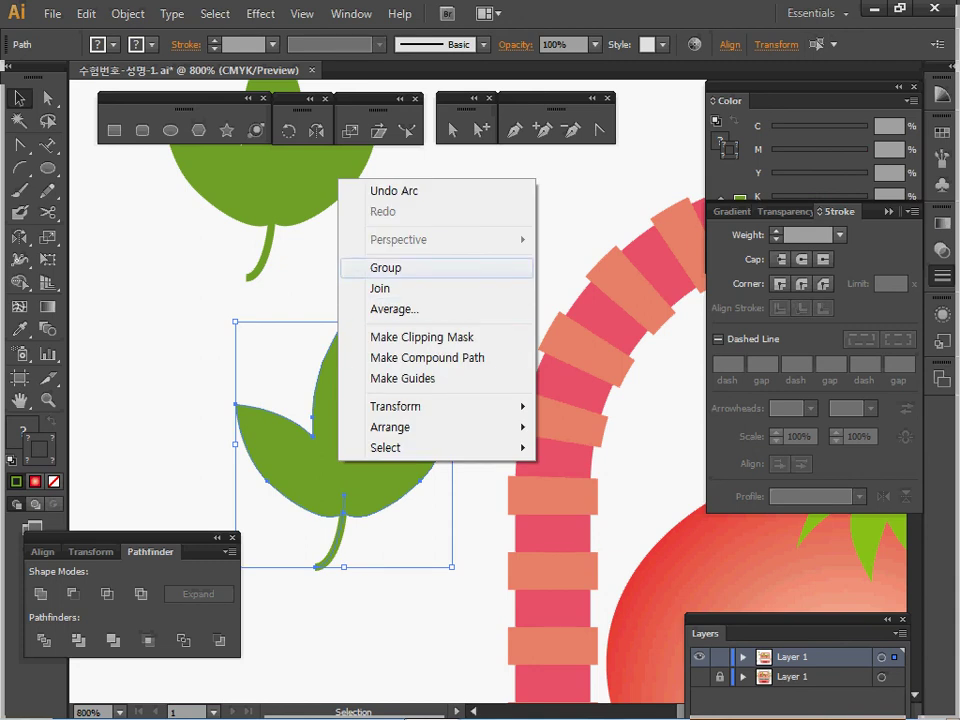
{"action": "left_click", "coordinate": [385, 267]}
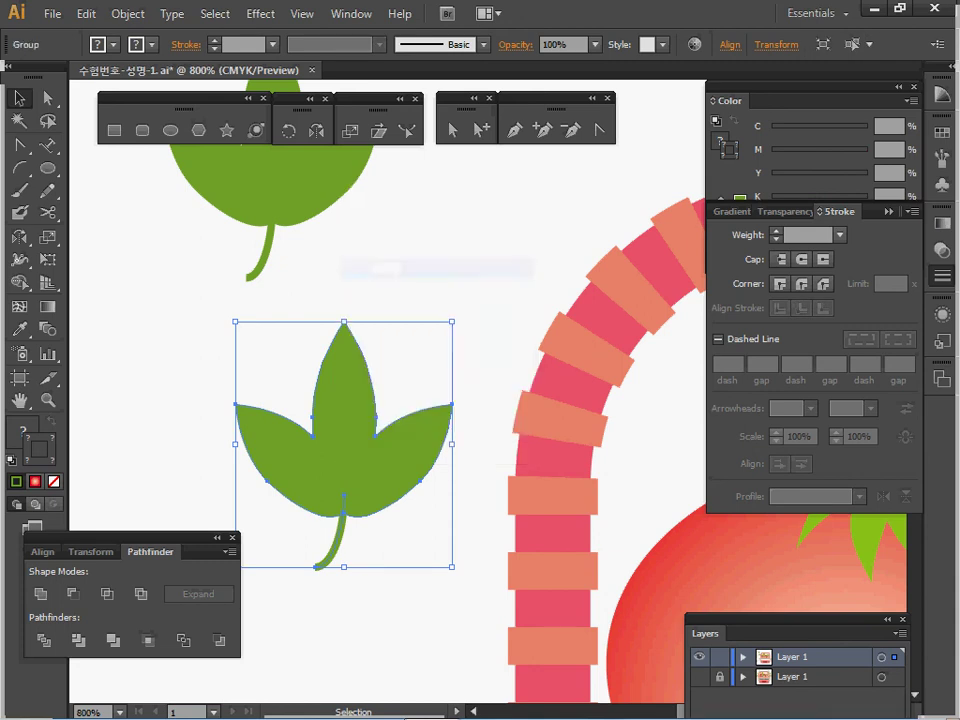
{"action": "left_click", "coordinate": [460, 365]}
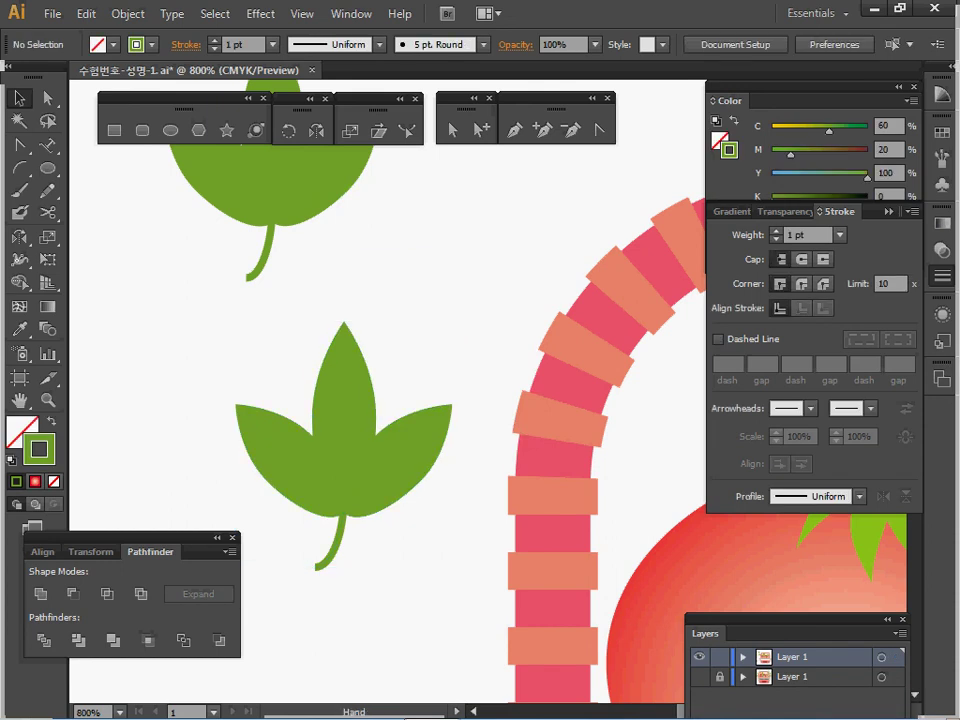
- Move the grouped leaf up beside the other three-lobed leaf and deselect it
{"action": "left_click", "coordinate": [455, 373], "text": "ctrl+alt"}
{"action": "left_click_drag", "start_coordinate": [420, 330], "coordinate": [319, 330]}
{"action": "left_click_drag", "start_coordinate": [252, 236], "coordinate": [124, 154]}
{"action": "left_click_drag", "start_coordinate": [303, 446], "coordinate": [274, 130]}
{"action": "left_click", "coordinate": [336, 308], "text": "ctrl+alt"}
{"action": "left_click_drag", "start_coordinate": [336, 308], "coordinate": [274, 304]}
{"action": "left_click_drag", "start_coordinate": [386, 266], "coordinate": [214, 180]}
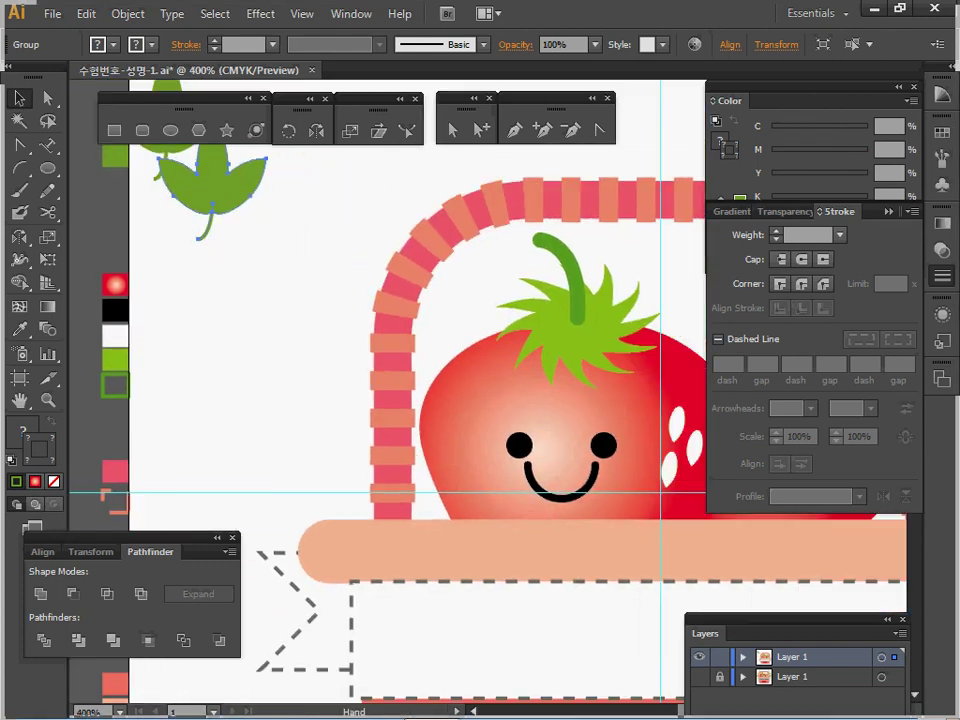
{"action": "left_click", "coordinate": [290, 270]}
- Show the reference layer and trace the vine's main stem with a 1 pt green curved path from the basket rim to the top leaf
{"action": "left_click", "coordinate": [323, 316], "text": "ctrl+alt"}
{"action": "left_click_drag", "start_coordinate": [323, 316], "coordinate": [139, 215]}
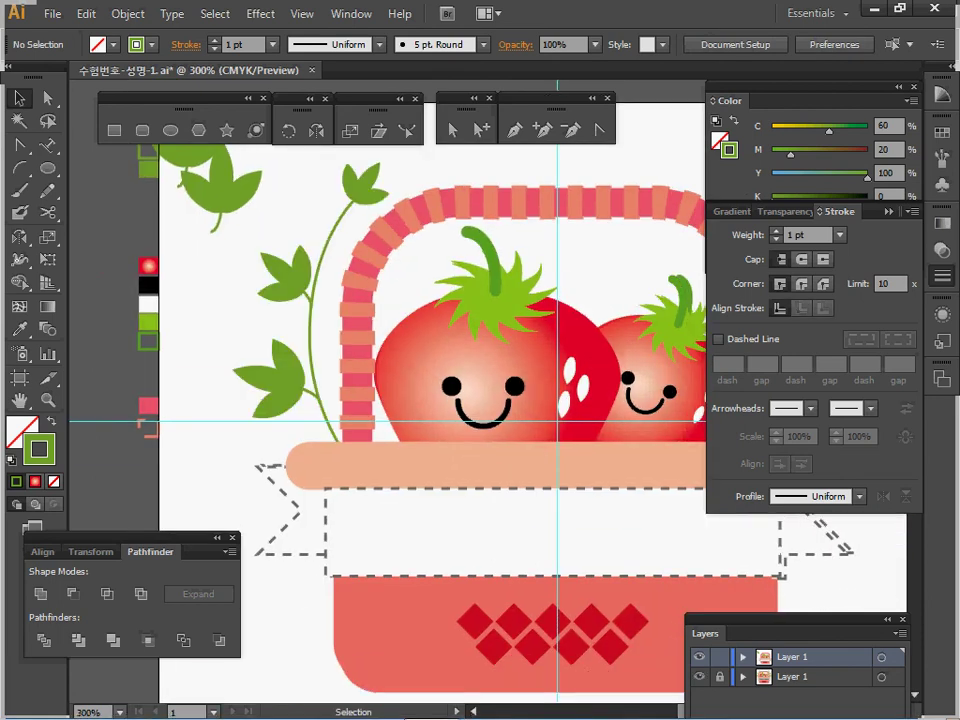
{"action": "key", "text": "i"}
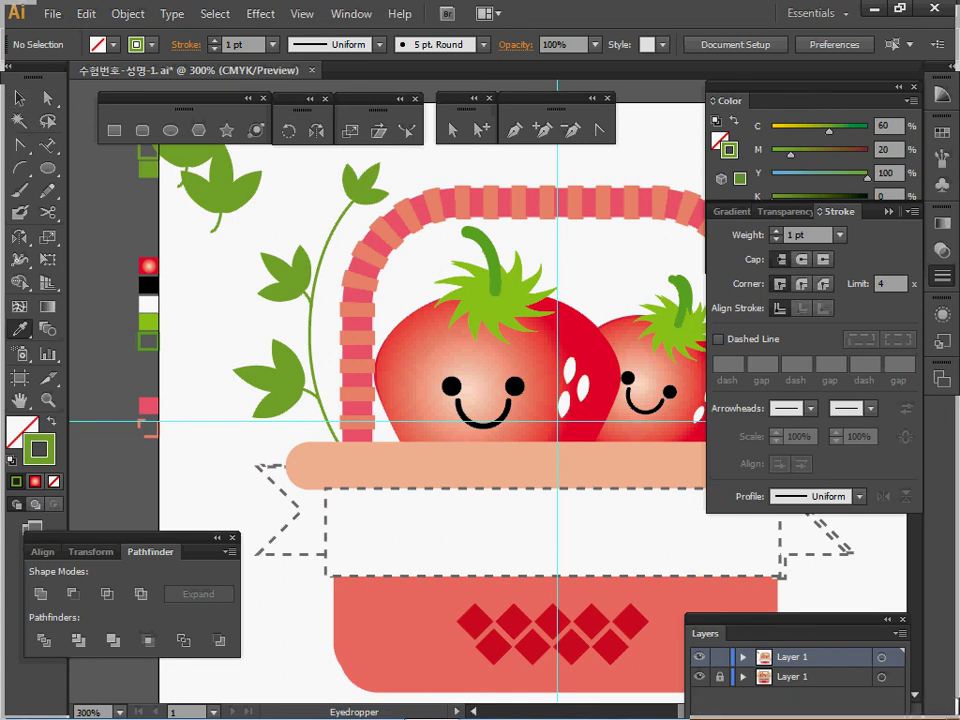
{"action": "left_click", "coordinate": [514, 130]}
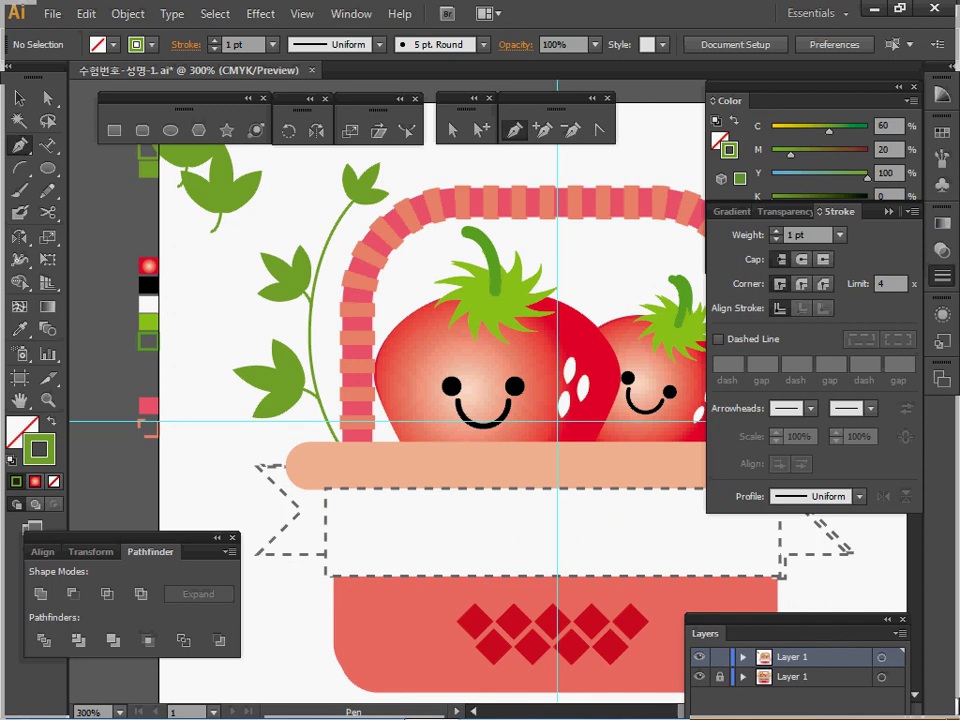
{"action": "left_click_drag", "start_coordinate": [309, 316], "coordinate": [320, 232]}
{"action": "left_click", "coordinate": [362, 189]}
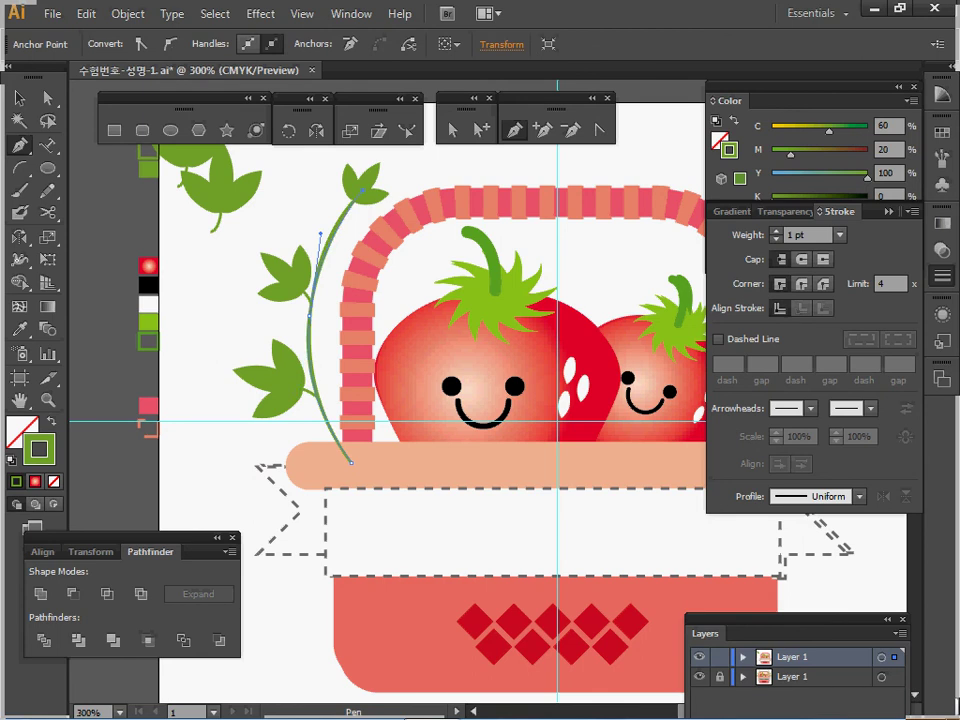
- Hide the reference layer and save the document with the traced vine stem in place
{"action": "left_click", "coordinate": [699, 677]}
{"action": "key", "text": "ctrl+s"}
{"action": "left_click_drag", "start_coordinate": [400, 320], "coordinate": [372, 365]}
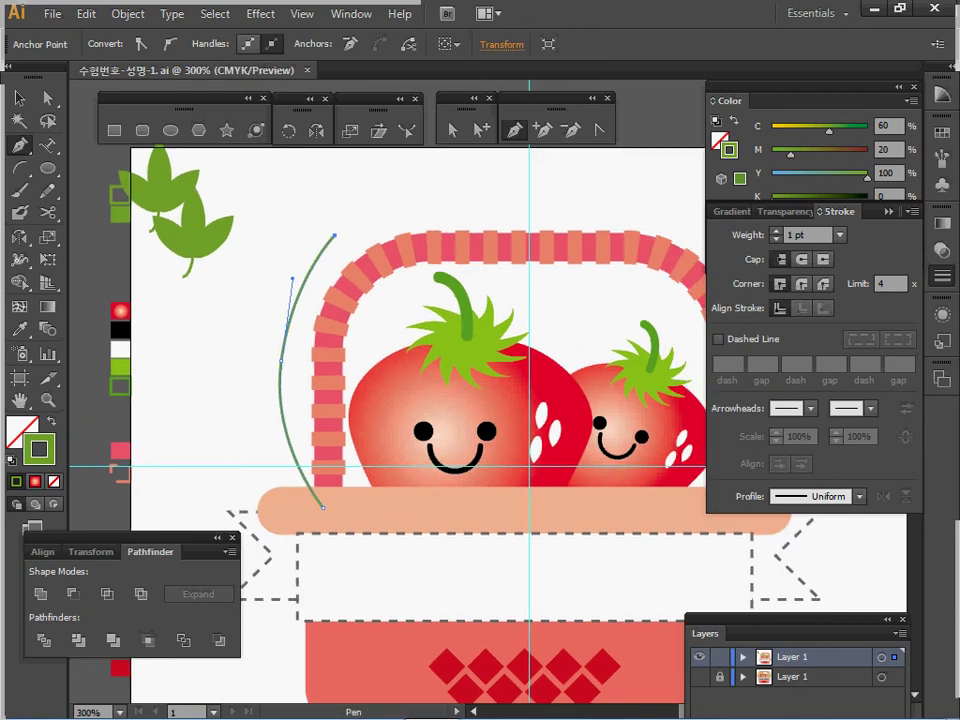
- Move the lower grouped leaf beside the vine stem and make successively smaller copies with a uniform scale of 80%
{"action": "left_click_drag", "start_coordinate": [196, 233], "coordinate": [202, 307]}
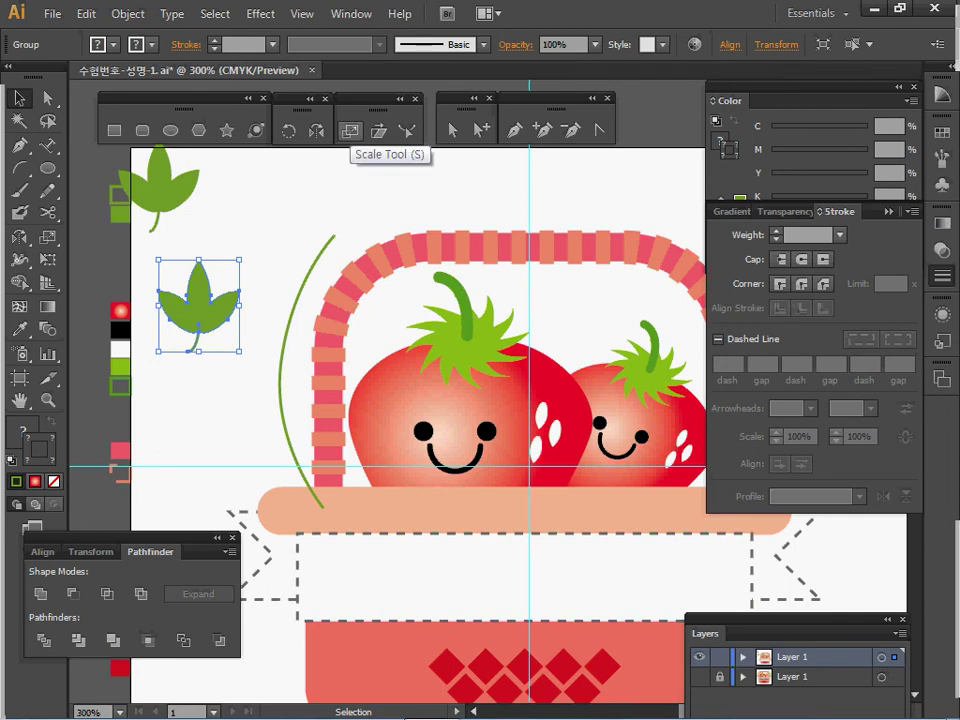
{"action": "double_click", "coordinate": [349, 131]}
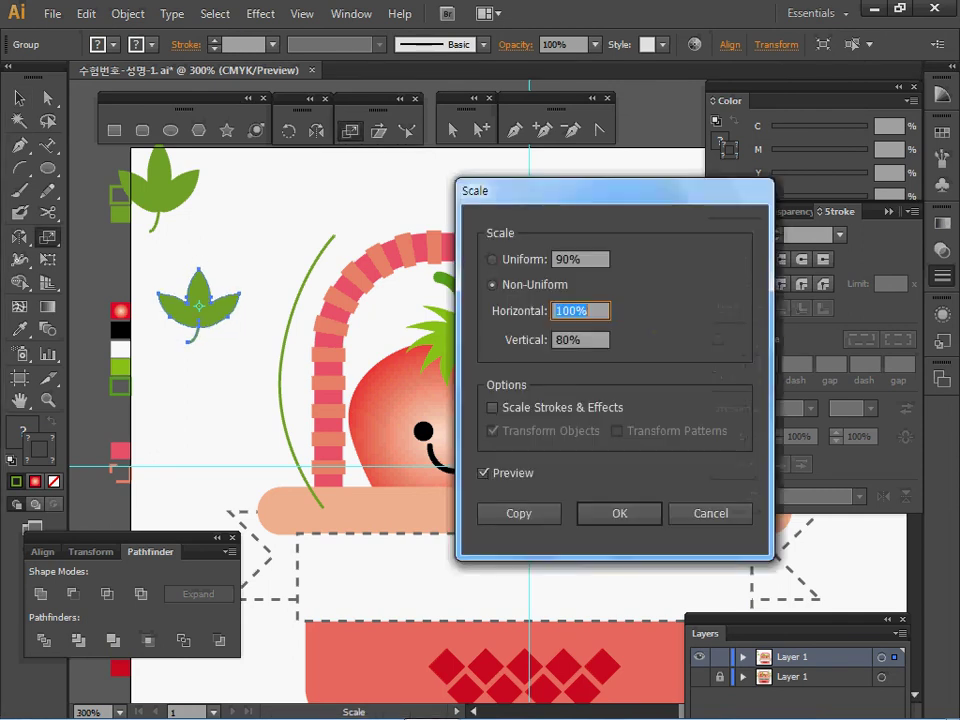
{"action": "left_click", "coordinate": [492, 259]}
{"action": "type", "text": "80"}
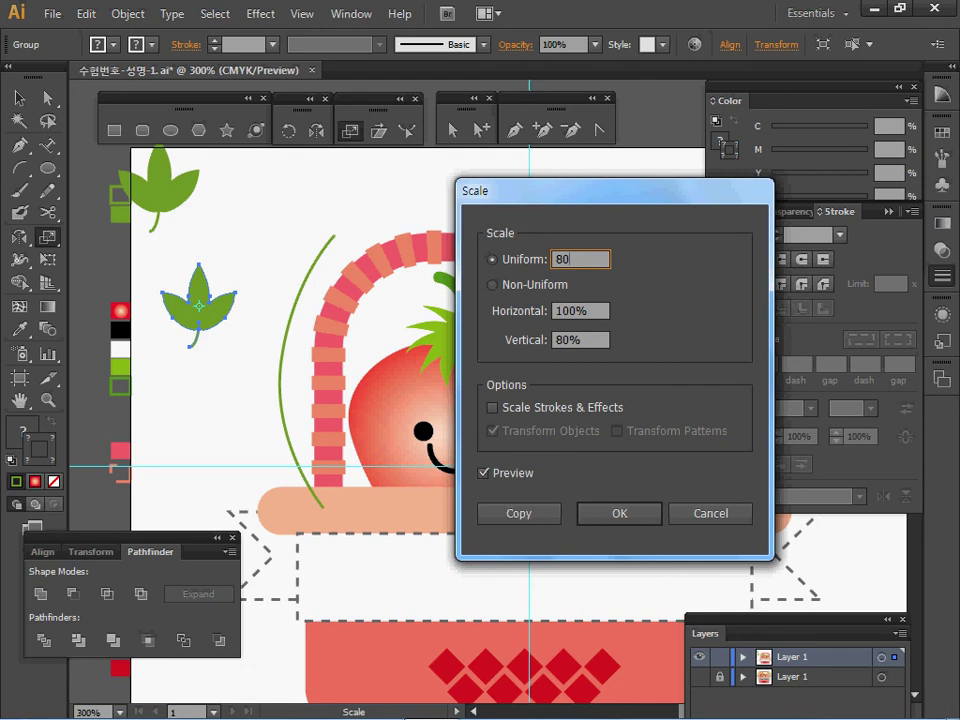
{"action": "left_click_drag", "start_coordinate": [600, 191], "coordinate": [590, 170]}
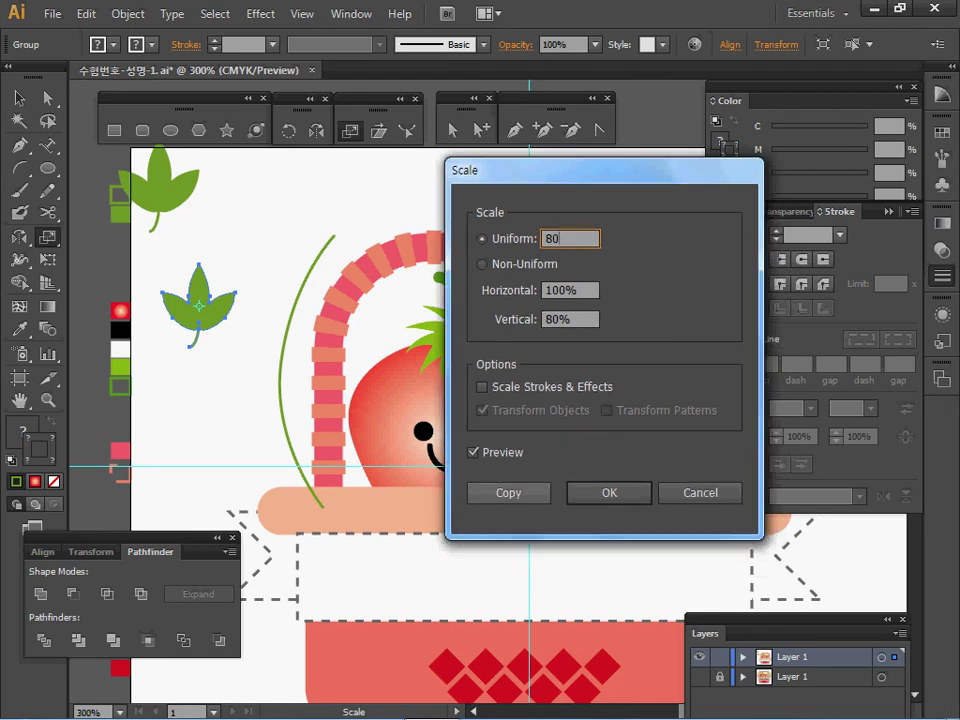
{"action": "key", "text": "Tab"}
{"action": "key", "text": "Return"}
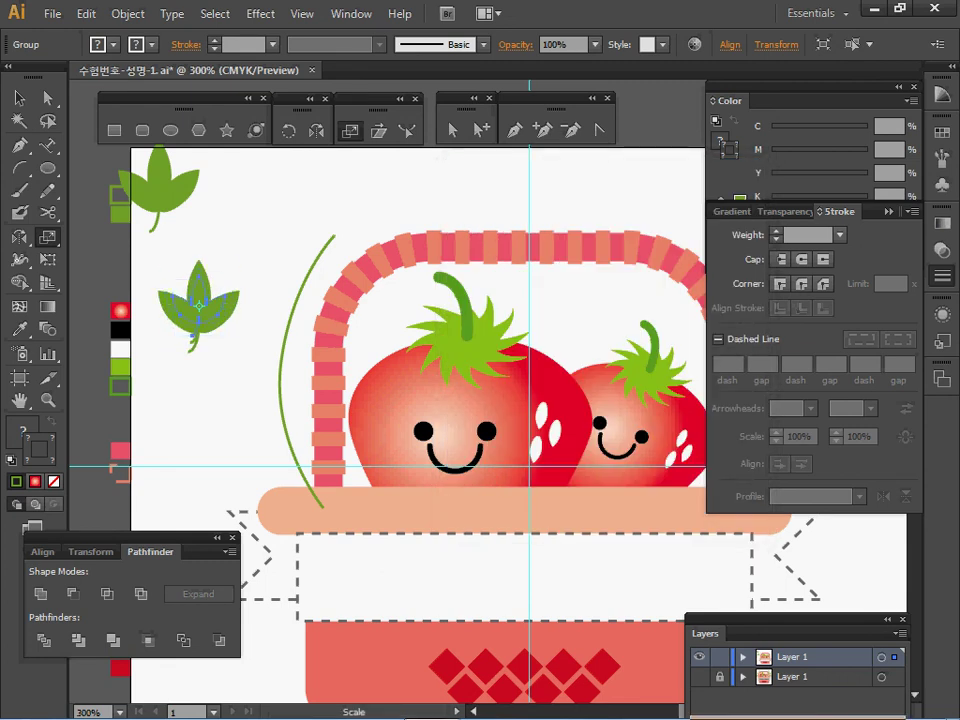
- Spread the three leaves along the outer side of the stem, smallest near the tip and largest near the basket
{"action": "left_click_drag", "start_coordinate": [198, 300], "coordinate": [277, 252]}
{"action": "left_click_drag", "start_coordinate": [199, 312], "coordinate": [262, 442]}
{"action": "key", "text": "s"}
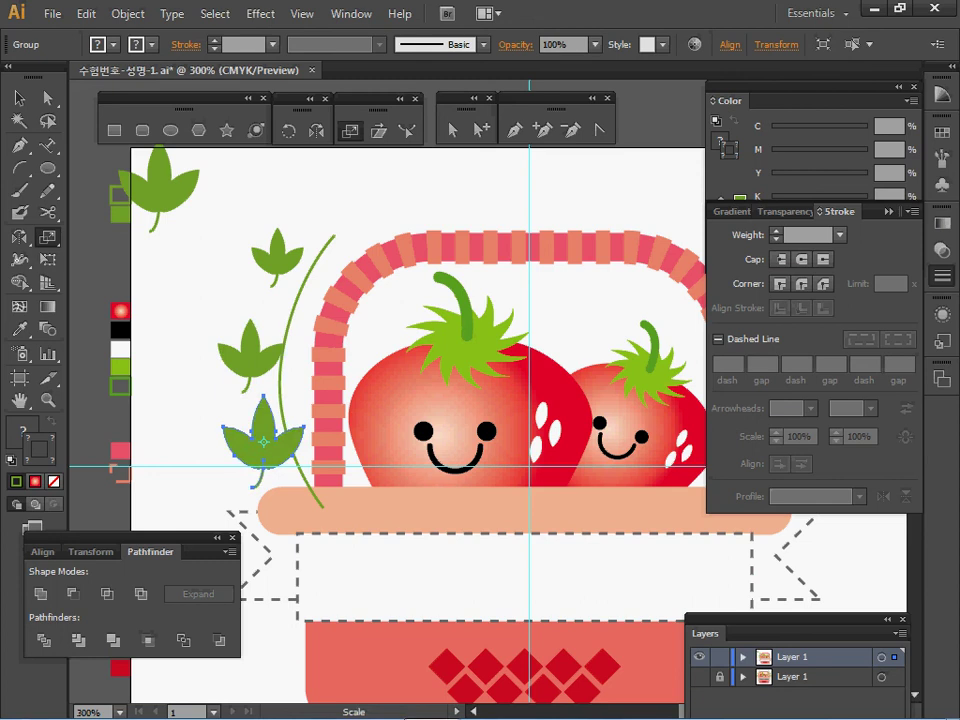
{"action": "left_click", "coordinate": [275, 305], "text": "ctrl"}
- Show the reference layer and switch the drawing layer to outline view for placing the leaves
{"action": "left_click_drag", "start_coordinate": [474, 500], "coordinate": [271, 383]}
{"action": "left_click", "coordinate": [699, 677]}
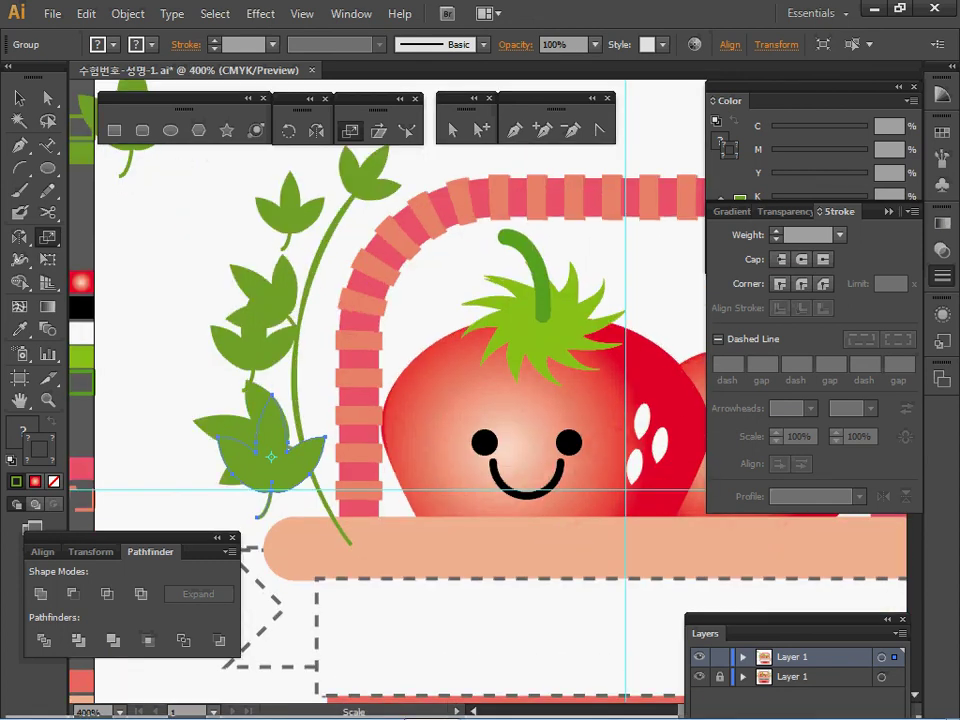
{"action": "key", "text": "ctrl"}
{"action": "key", "text": "ctrl+y"}
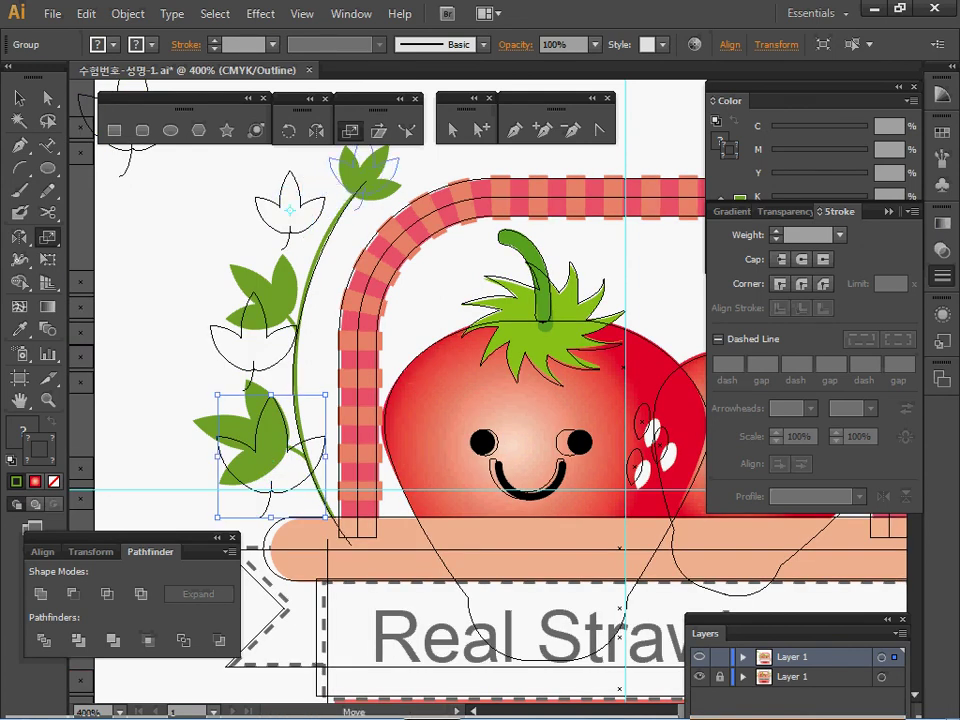
- Move the smallest leaf to the tip of the stem, rotate it clockwise to match the reference, and deselect it
{"action": "scroll", "coordinate": [260, 170], "scroll_direction": "up", "scroll_amount": 2}
{"action": "left_click", "coordinate": [362, 222]}
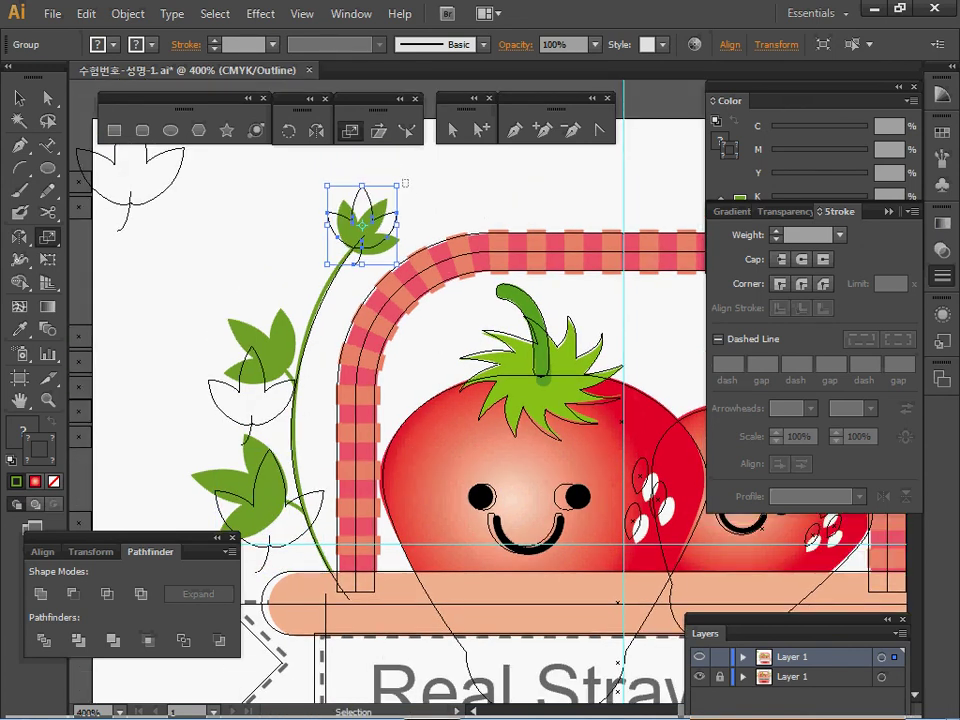
{"action": "left_click", "coordinate": [440, 200], "text": "ctrl"}
{"action": "left_click", "coordinate": [362, 222], "text": "ctrl"}
{"action": "left_click_drag", "start_coordinate": [400, 182], "coordinate": [416, 213]}
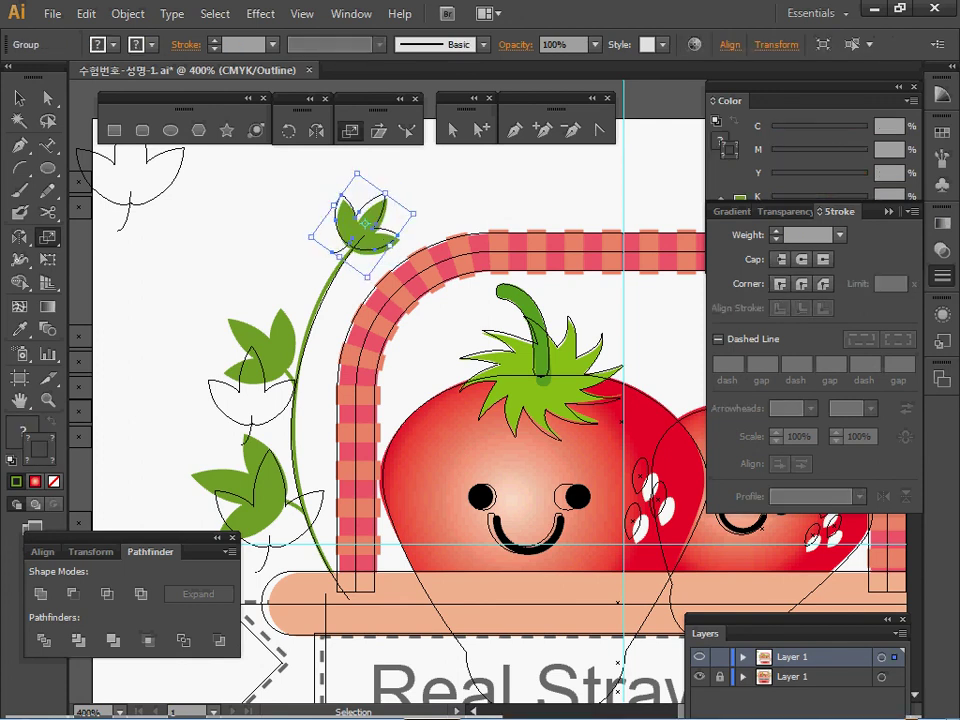
{"action": "left_click_drag", "start_coordinate": [440, 300], "coordinate": [474, 223]}
{"action": "left_click", "coordinate": [474, 223], "text": "ctrl"}
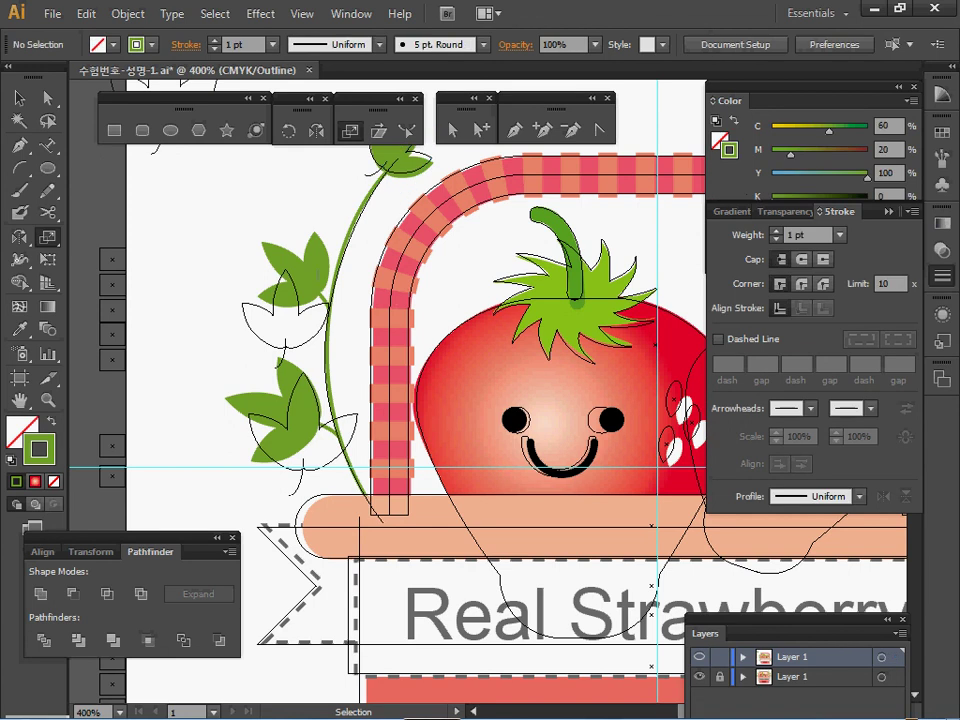
- Move the medium leaf onto the reference's middle leaf, rotate it counterclockwise to match, and deselect it
{"action": "left_click", "coordinate": [270, 258]}
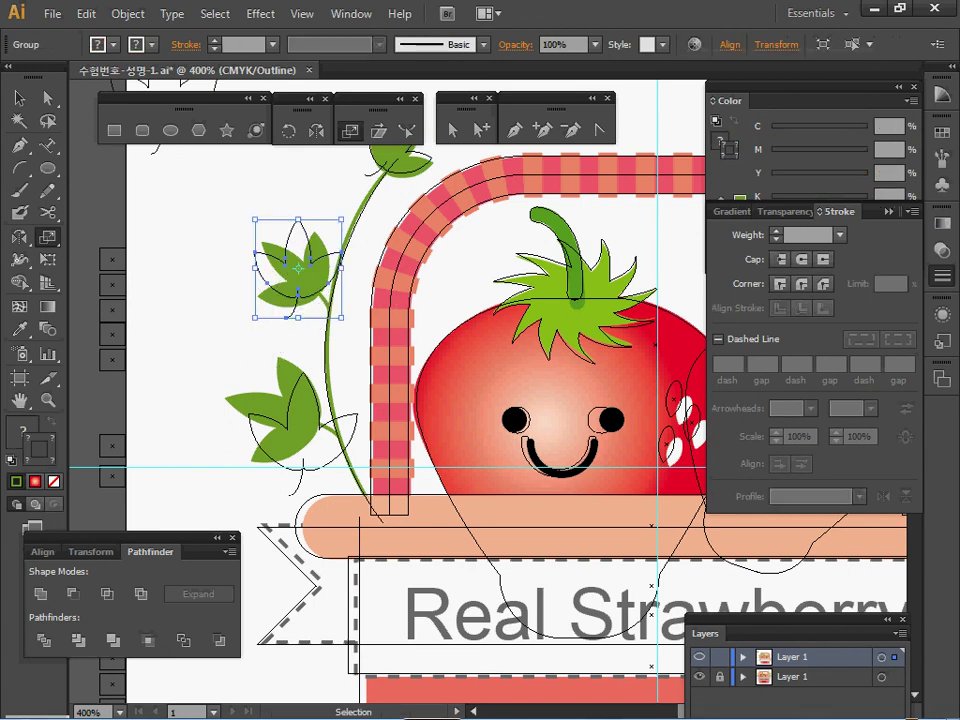
{"action": "left_click_drag", "start_coordinate": [313, 203], "coordinate": [290, 203]}
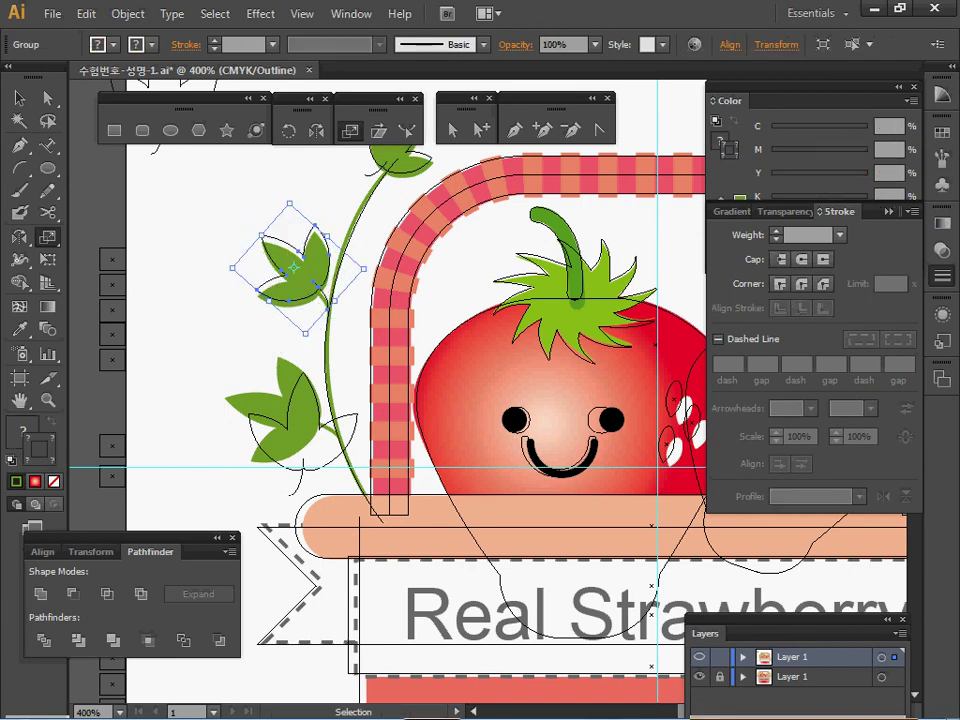
{"action": "left_click_drag", "start_coordinate": [303, 256], "coordinate": [306, 262]}
{"action": "left_click", "coordinate": [214, 190], "text": "ctrl"}
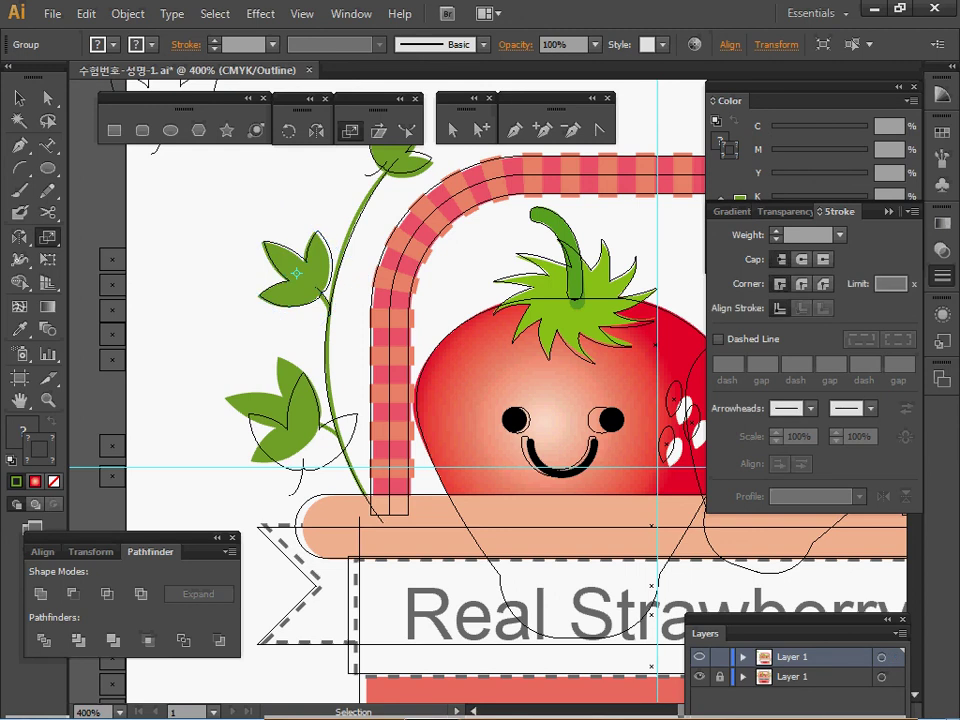
- Move and rotate the largest leaf until it matches the reference's lowest leaf on the vine
{"action": "left_click_drag", "start_coordinate": [303, 468], "coordinate": [298, 422]}
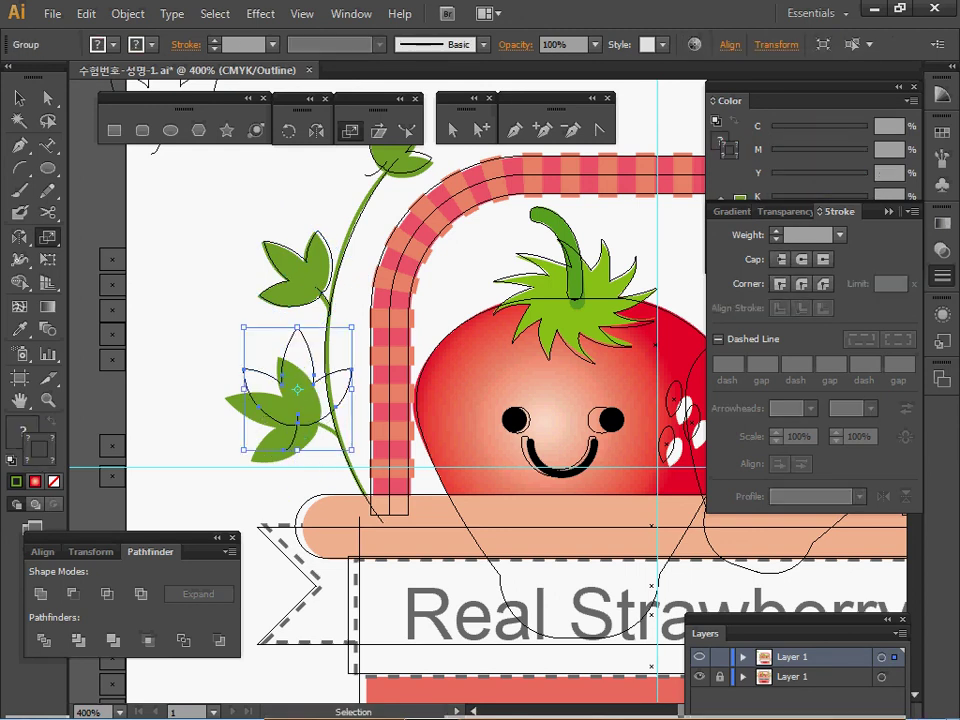
{"action": "left_click_drag", "start_coordinate": [357, 455], "coordinate": [379, 353]}
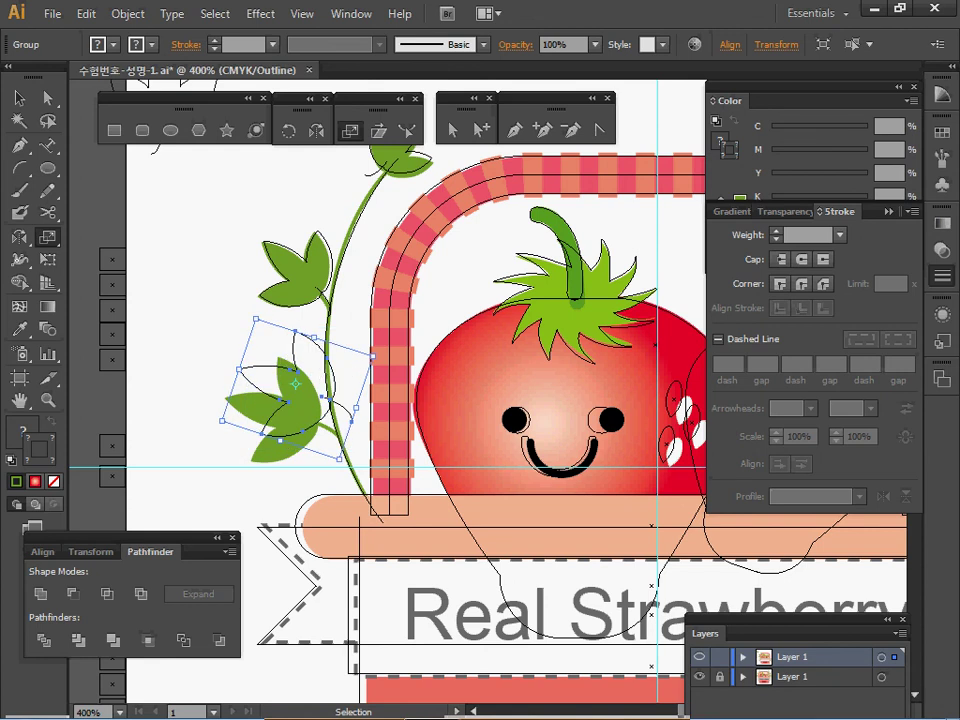
{"action": "mouse_move", "coordinate": [295, 383]}
{"action": "left_mouse_down"}
{"action": "mouse_move", "coordinate": [281, 410]}
{"action": "mouse_move", "coordinate": [304, 398]}
{"action": "left_mouse_up"}
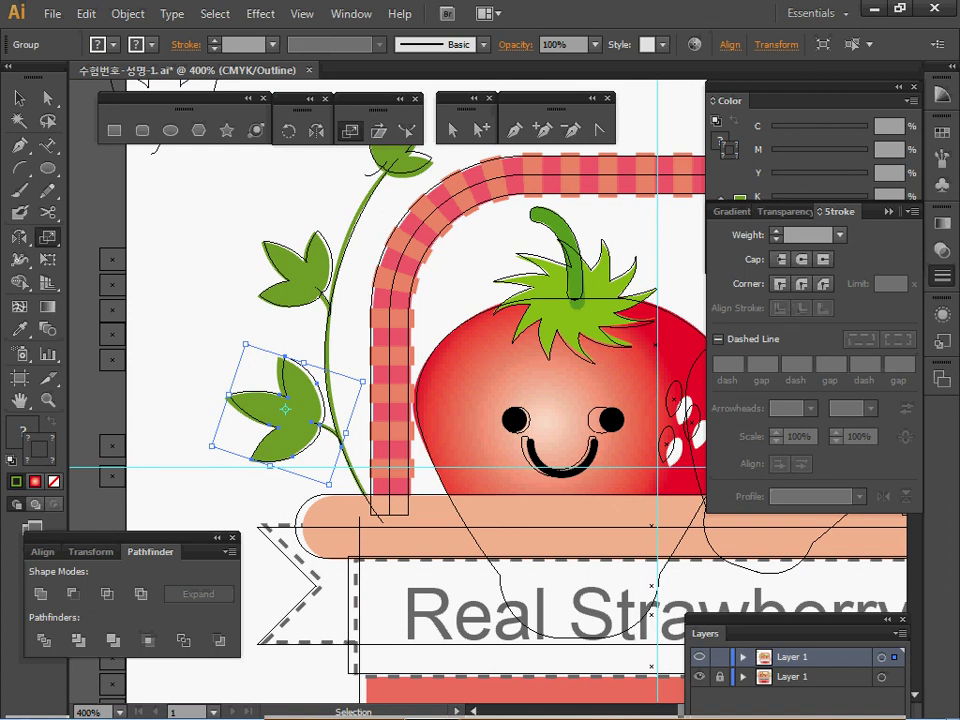
{"action": "left_click_drag", "start_coordinate": [371, 380], "coordinate": [345, 449]}
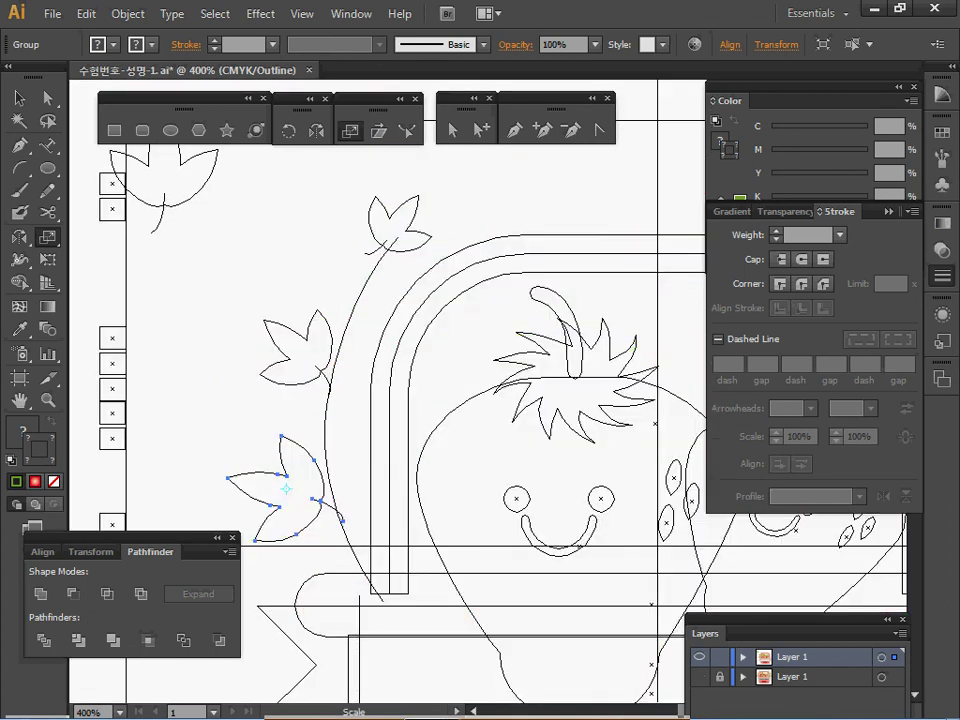
- Return to full-colour preview with the reference layer hidden and nudge the largest leaf slightly against the stem
{"action": "key", "text": "ctrl+y"}
{"action": "key", "text": "ctrl+shift+a"}
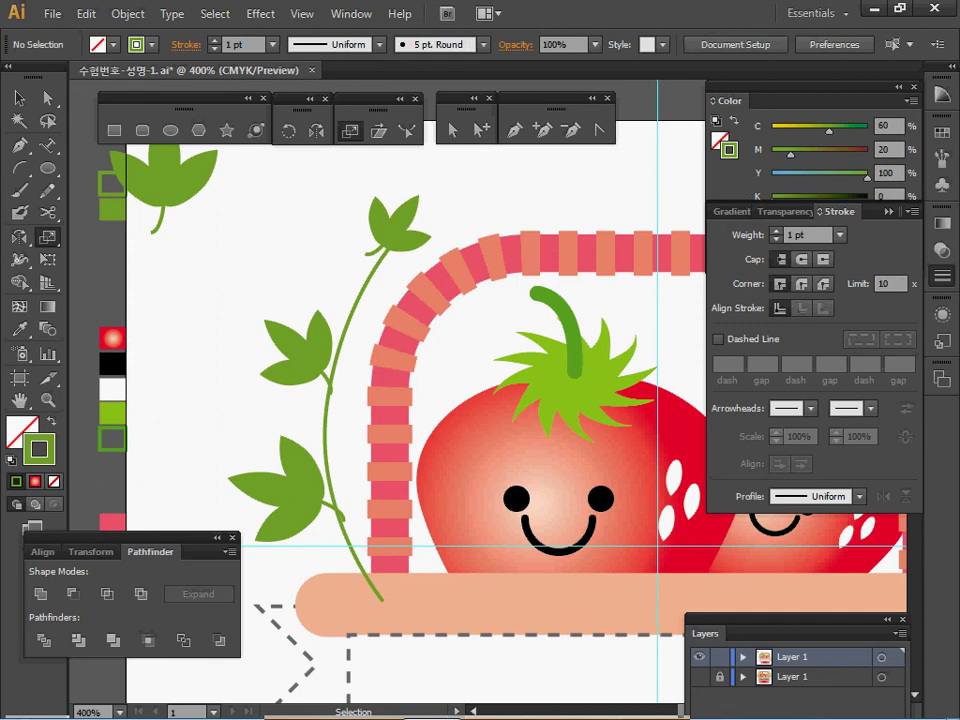
{"action": "left_click", "coordinate": [283, 487]}
{"action": "left_click", "coordinate": [300, 350], "text": "ctrl"}
{"action": "left_click", "coordinate": [362, 225], "text": "ctrl"}
- Isolate the top leaf's group and delete its small curved stem
{"action": "double_click", "coordinate": [398, 228]}
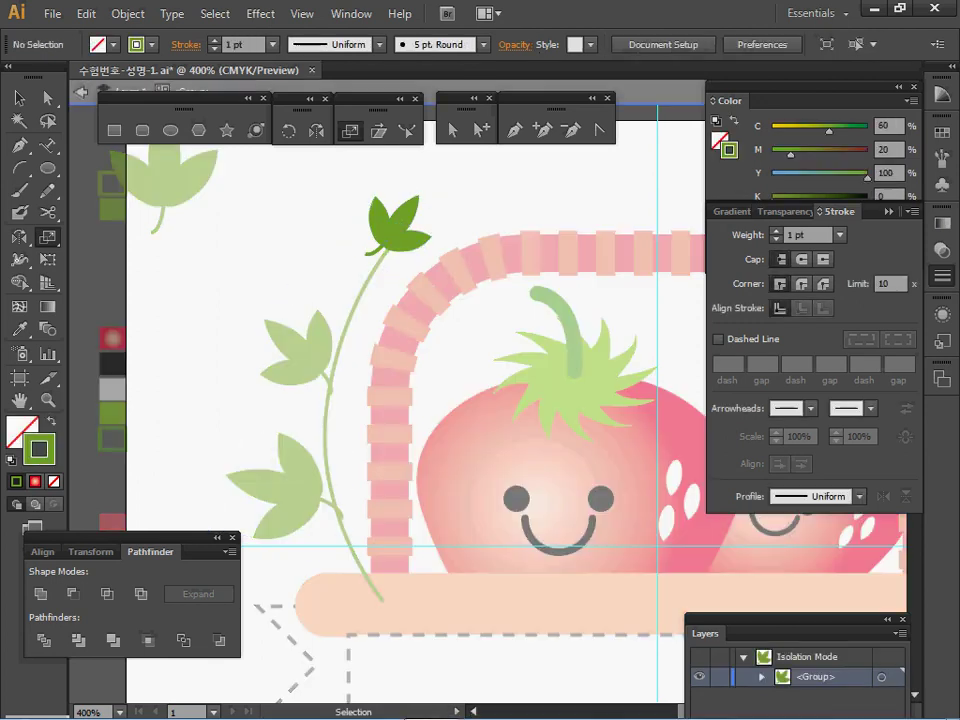
{"action": "left_click", "coordinate": [371, 248]}
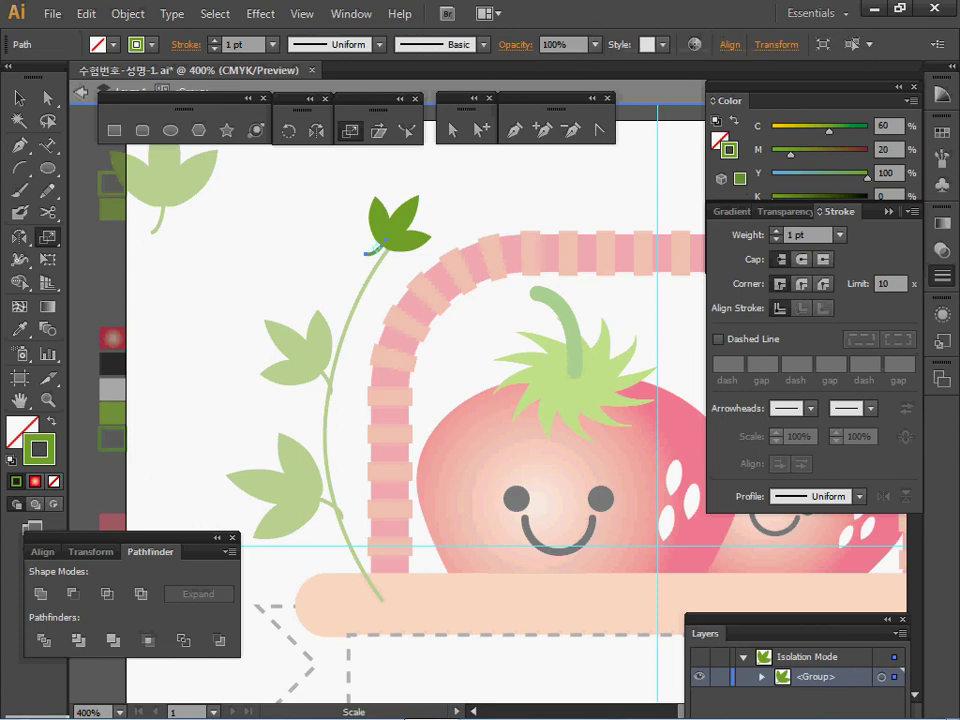
{"action": "key", "text": "Delete"}
{"action": "double_click", "coordinate": [309, 150], "text": "ctrl"}
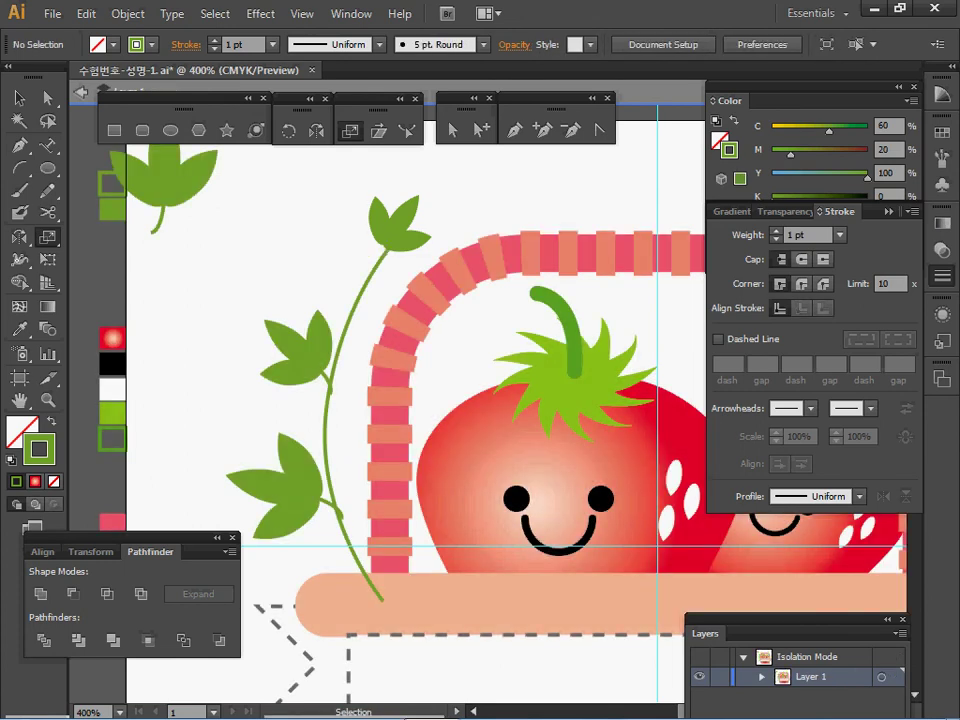
- Shift the stemless top leaf slightly onto the end of the vine, leave isolation mode, and save the document
{"action": "left_click", "coordinate": [398, 228], "text": "ctrl"}
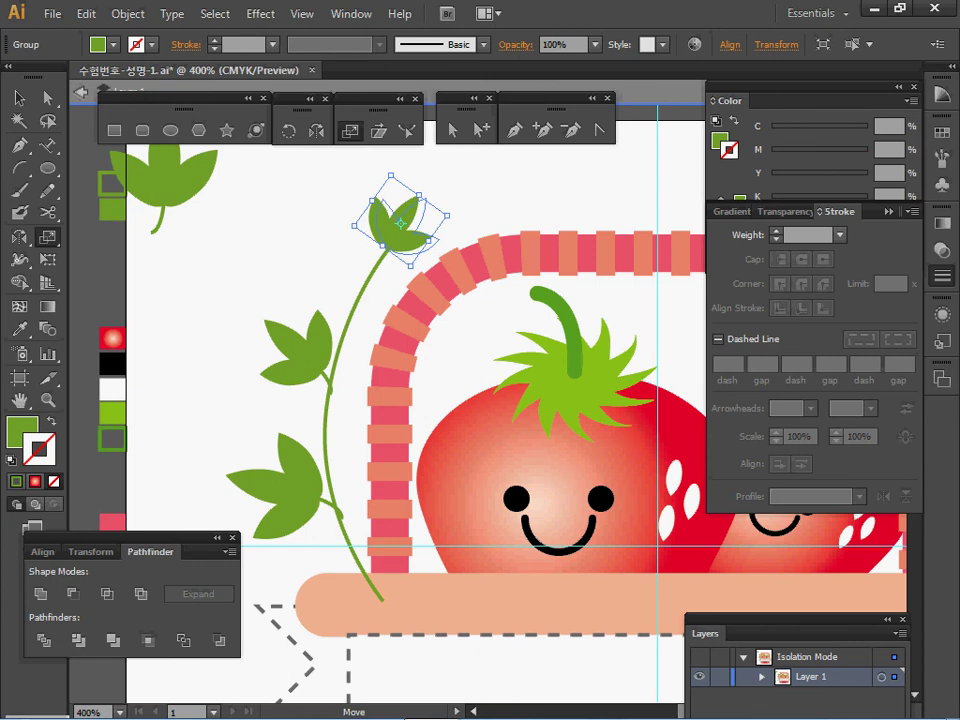
{"action": "key", "text": "ctrl+shift+a"}
{"action": "left_click", "coordinate": [400, 230], "text": "ctrl"}
{"action": "key", "text": "ctrl+shift+a"}
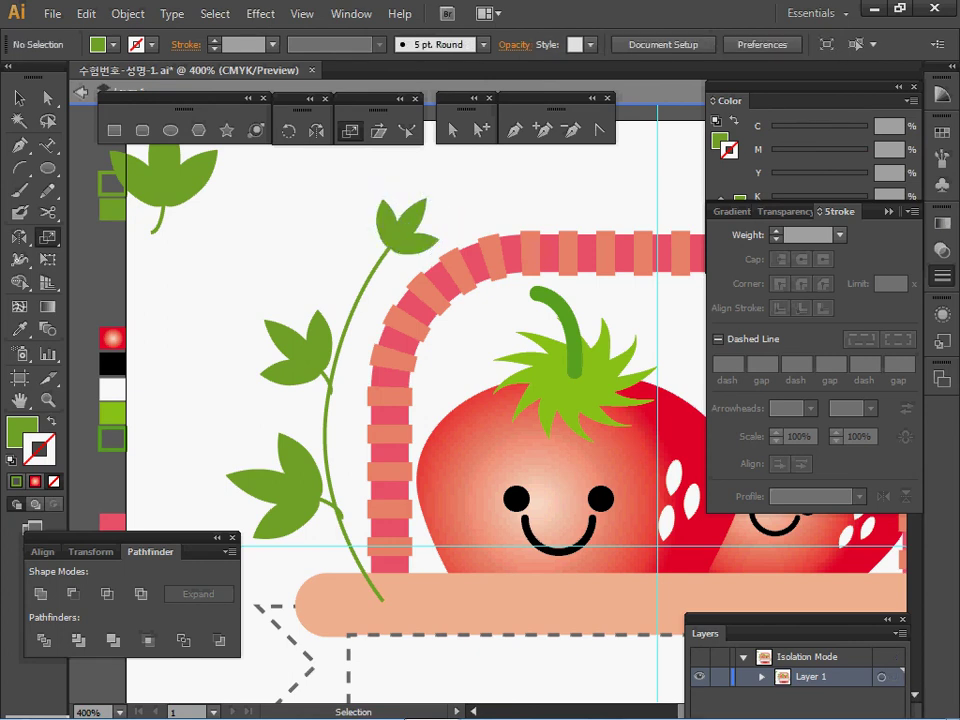
{"action": "key", "text": "ctrl+z"}
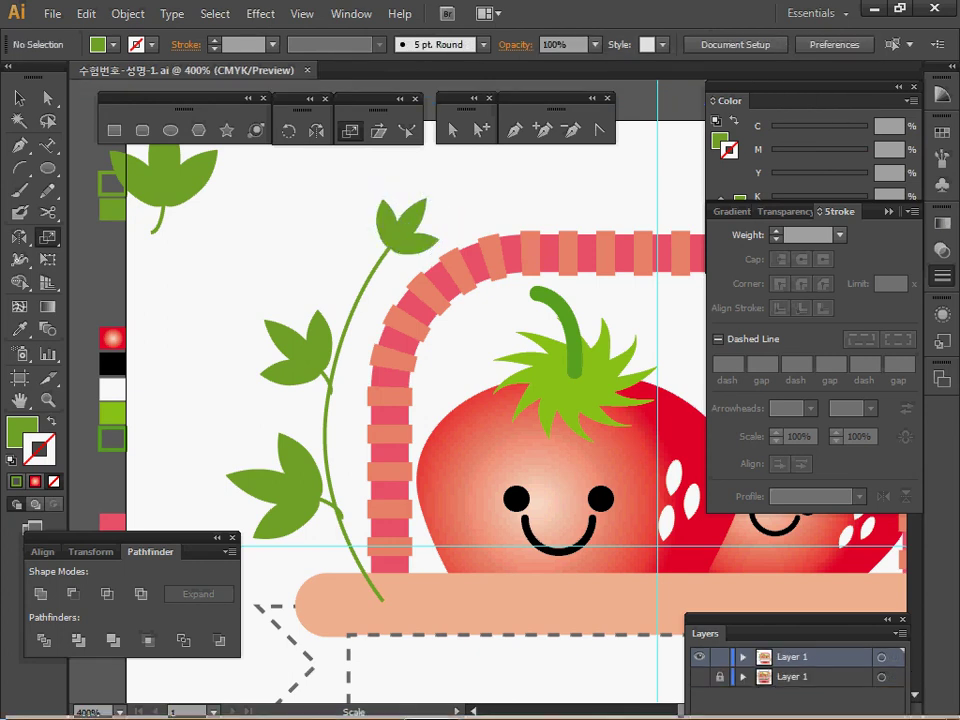
- Select the vine's main stem with its three leaves and group them
{"action": "key", "text": "ctrl+minus"}
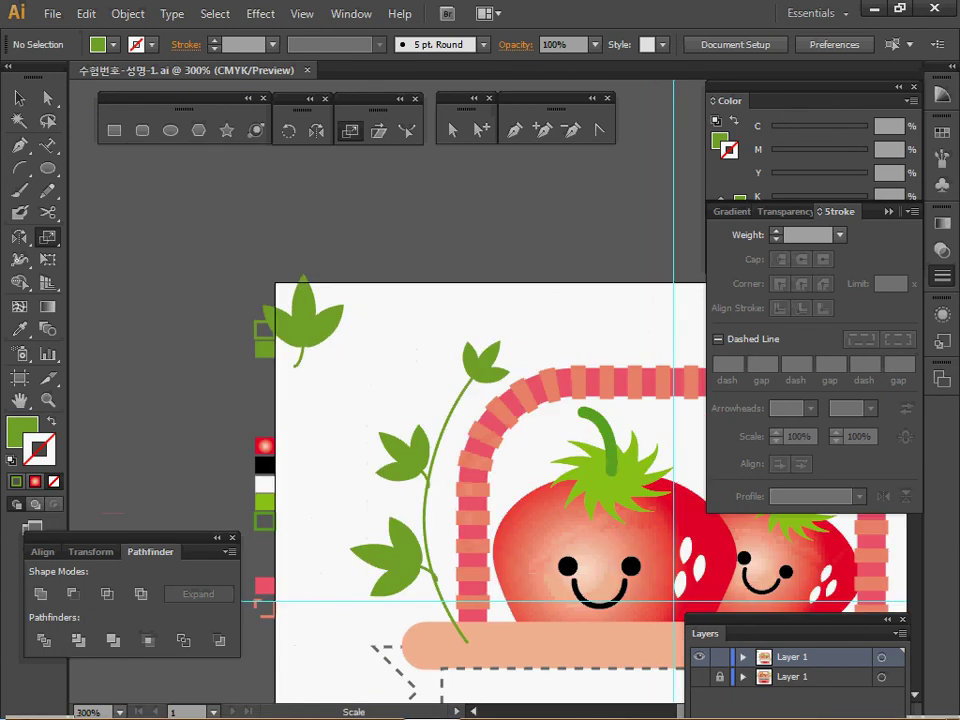
{"action": "left_click_drag", "start_coordinate": [420, 400], "coordinate": [326, 261]}
{"action": "left_click_drag", "start_coordinate": [290, 180], "coordinate": [354, 437]}
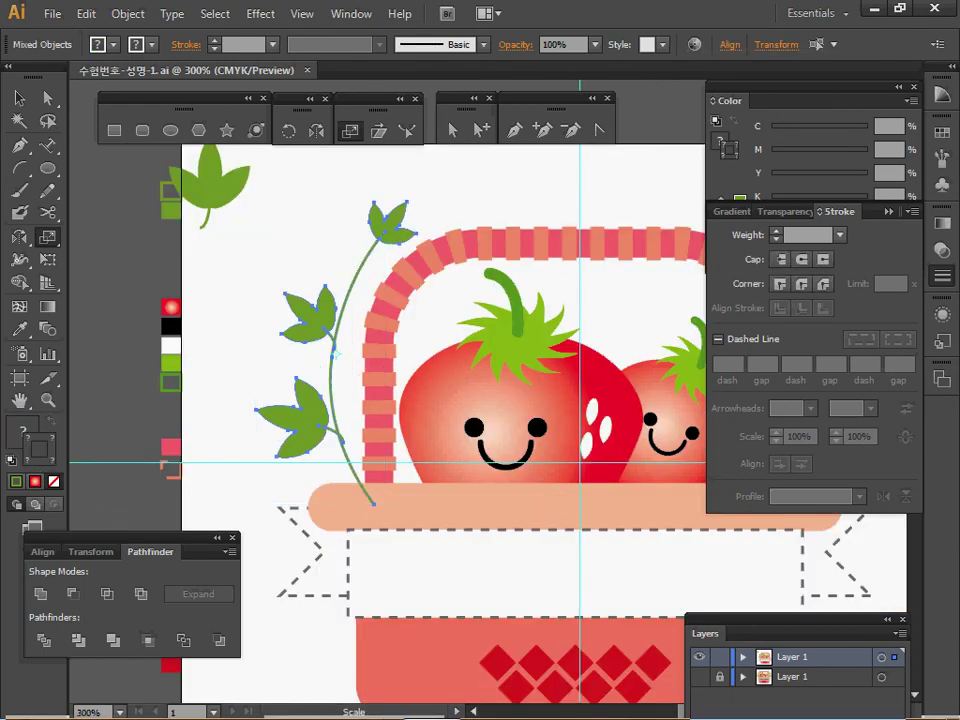
{"action": "right_click", "coordinate": [326, 264]}
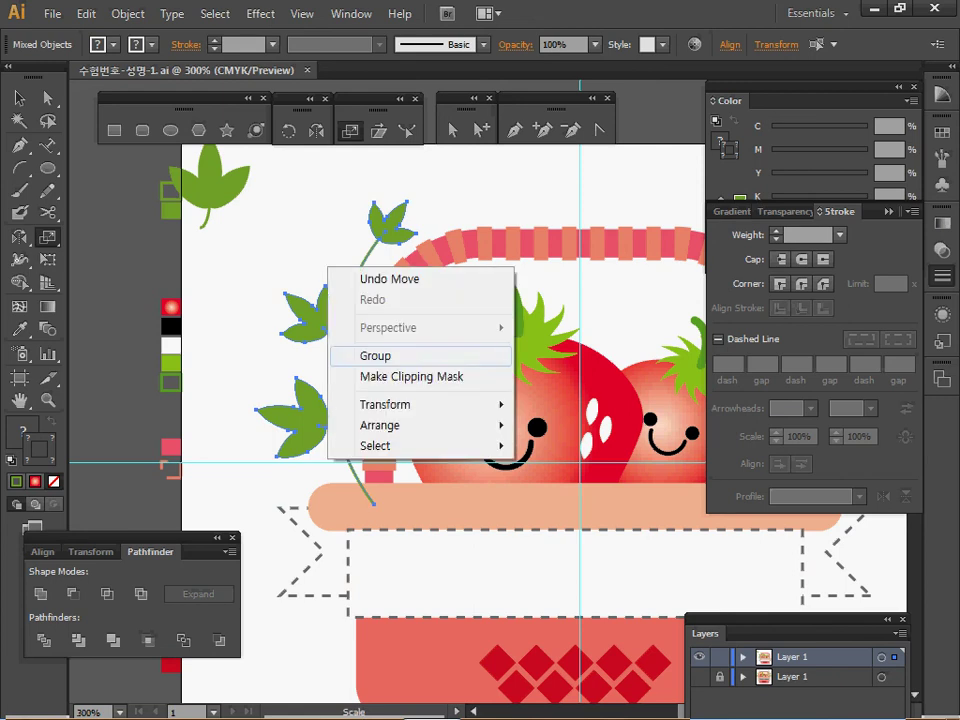
{"action": "left_click", "coordinate": [375, 351]}
- Reflect a copy of the grouped vine across the vertical centre guide to the basket's other side and save the document
{"action": "key", "text": "ctrl+minus"}
{"action": "left_click_drag", "start_coordinate": [460, 380], "coordinate": [244, 303]}
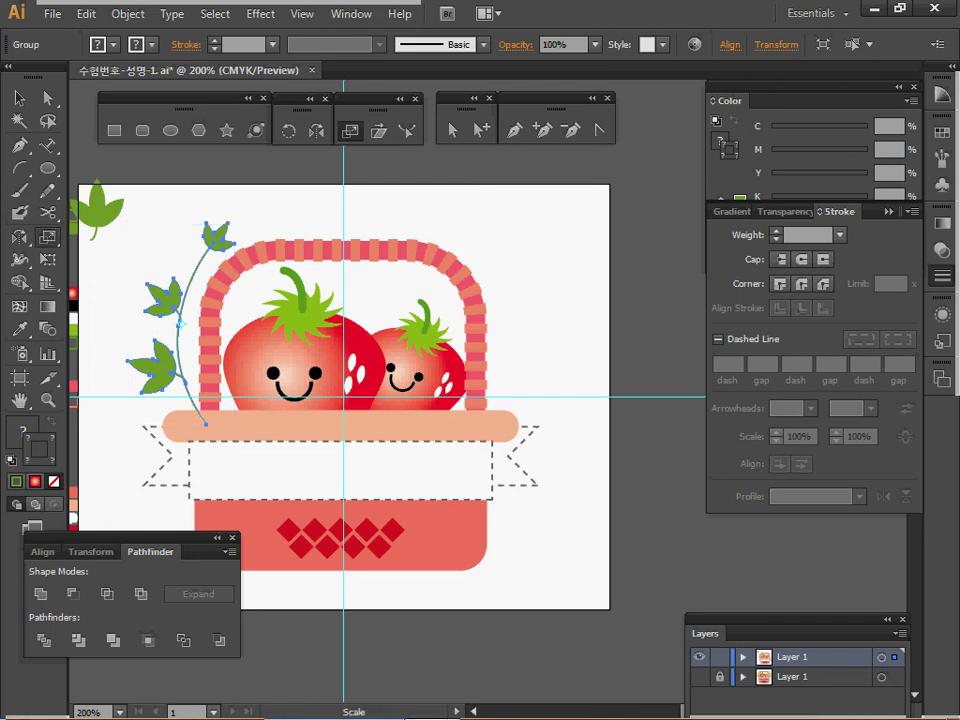
{"action": "key", "text": "o"}
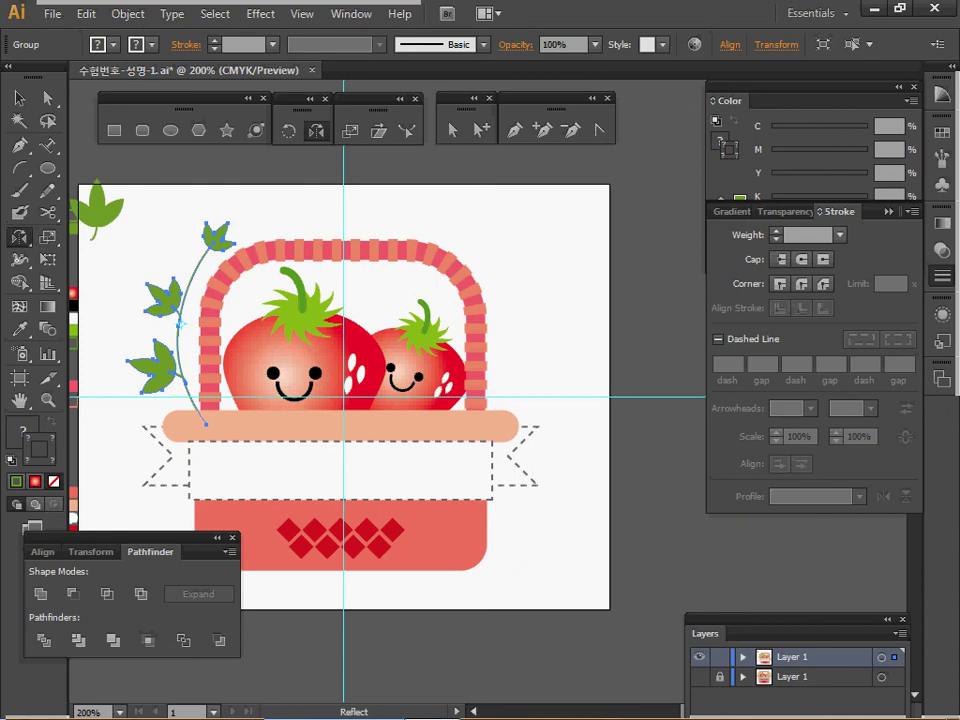
{"action": "left_click", "coordinate": [344, 291]}
{"action": "left_click_drag", "start_coordinate": [344, 292], "coordinate": [346, 375]}
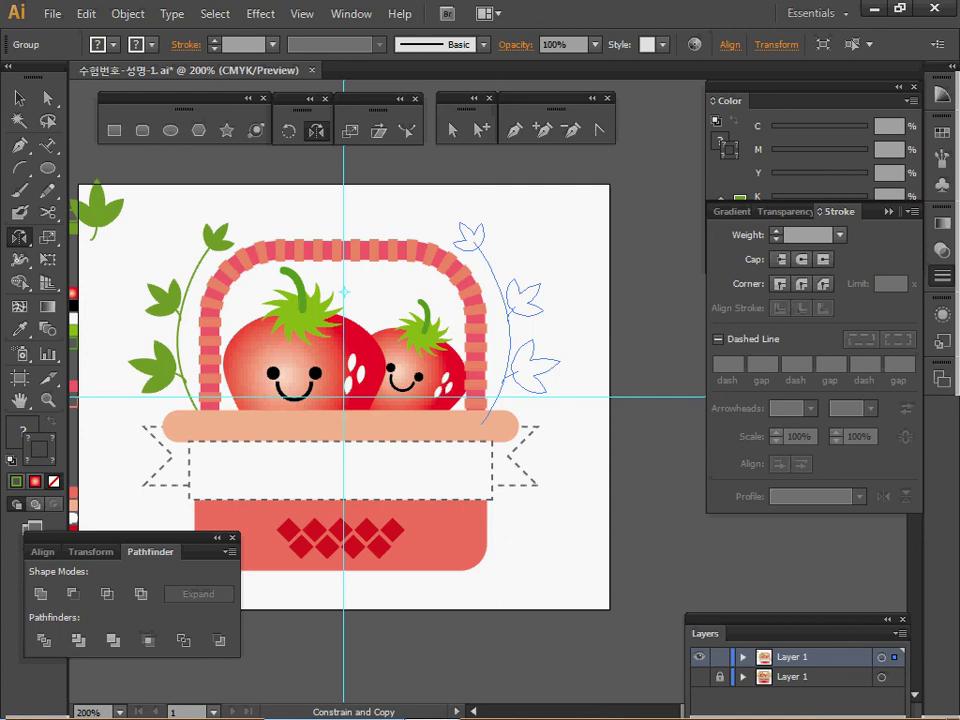
{"action": "left_click_drag", "start_coordinate": [344, 250], "coordinate": [344, 250]}
{"action": "key", "text": "ctrl+s"}
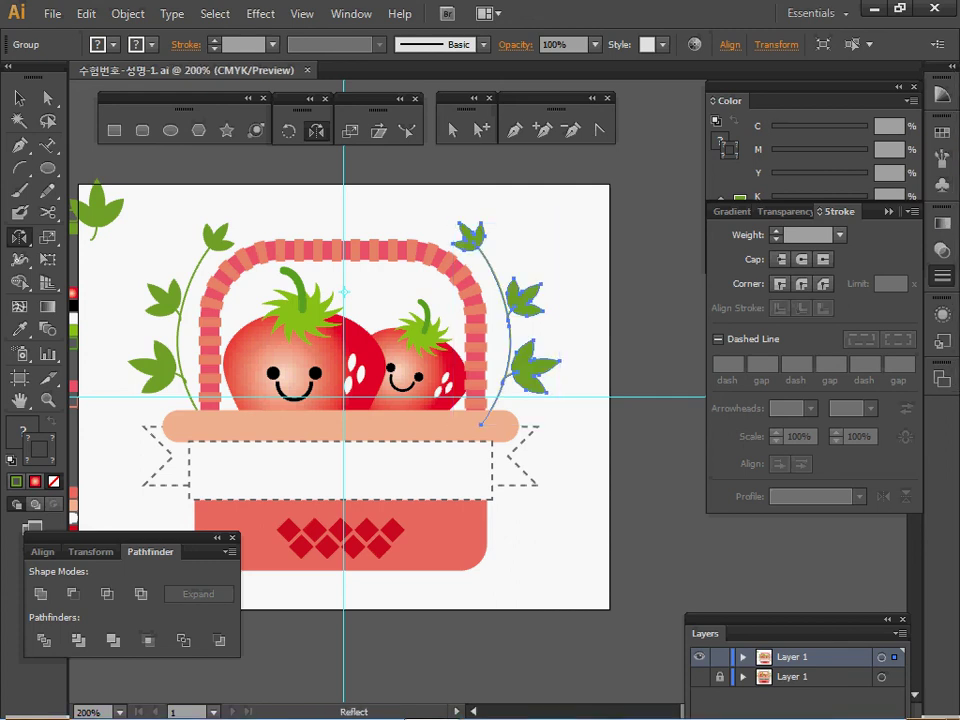
- Show the reference layer with the drawing layer hidden and examine the Real Strawberry lettering on the banner
{"action": "left_click_drag", "start_coordinate": [420, 400], "coordinate": [317, 308]}
{"action": "left_click", "coordinate": [376, 321], "text": "ctrl+alt"}
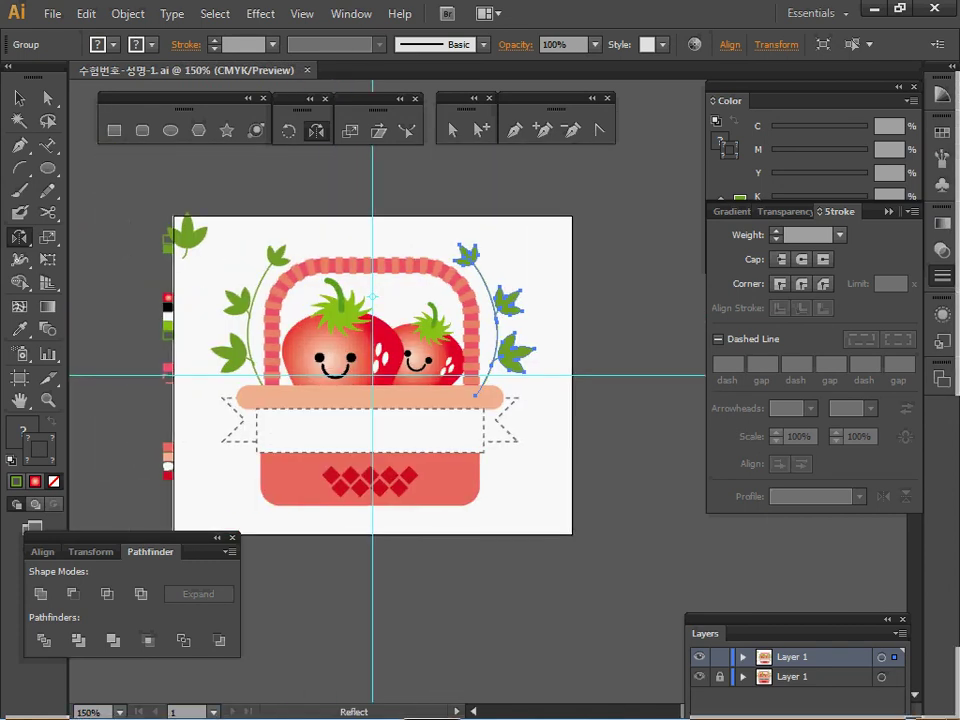
{"action": "left_click", "coordinate": [699, 677]}
{"action": "key", "text": "ctrl+z"}
{"action": "key", "text": "ctrl+z"}
{"action": "scroll", "coordinate": [424, 410], "scroll_direction": "up", "scroll_amount": 2}
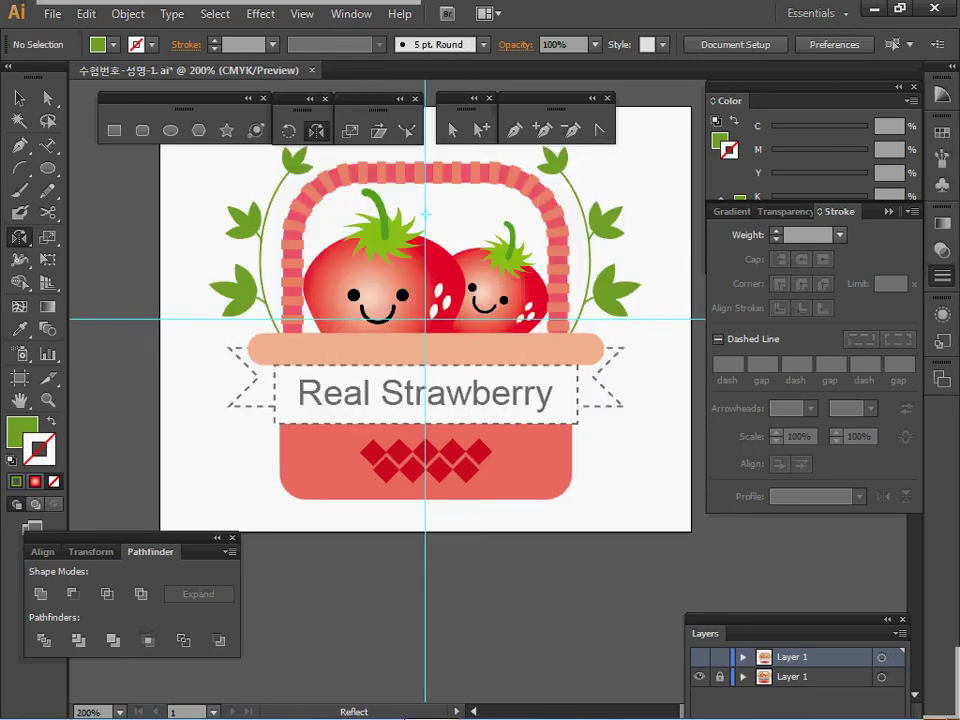
{"action": "left_click_drag", "start_coordinate": [428, 391], "coordinate": [374, 401]}
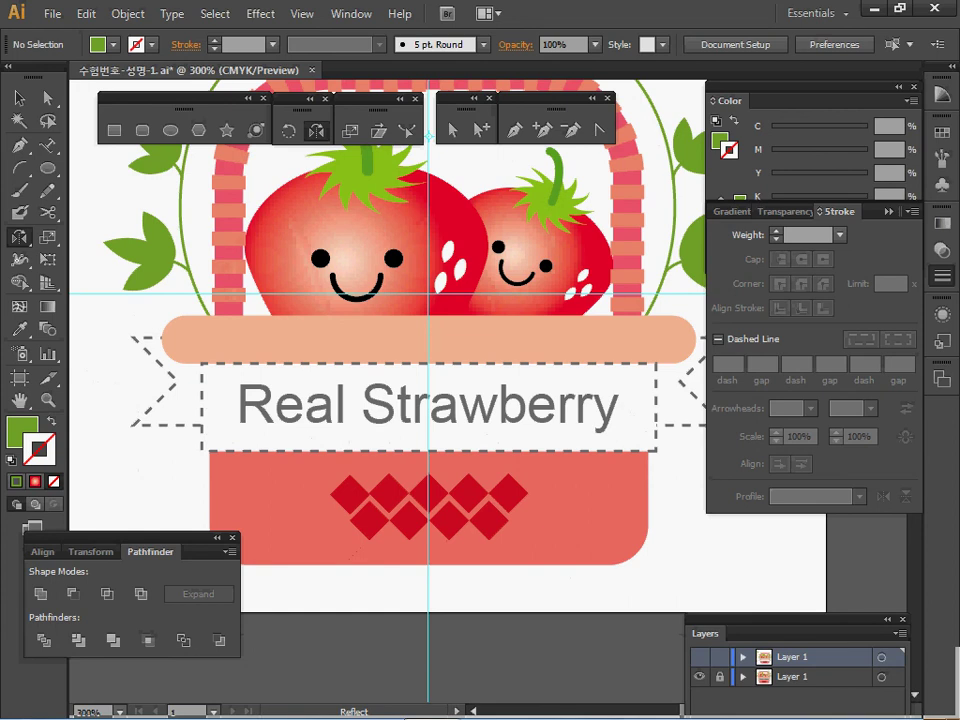
{"action": "key", "text": "ctrl+minus"}
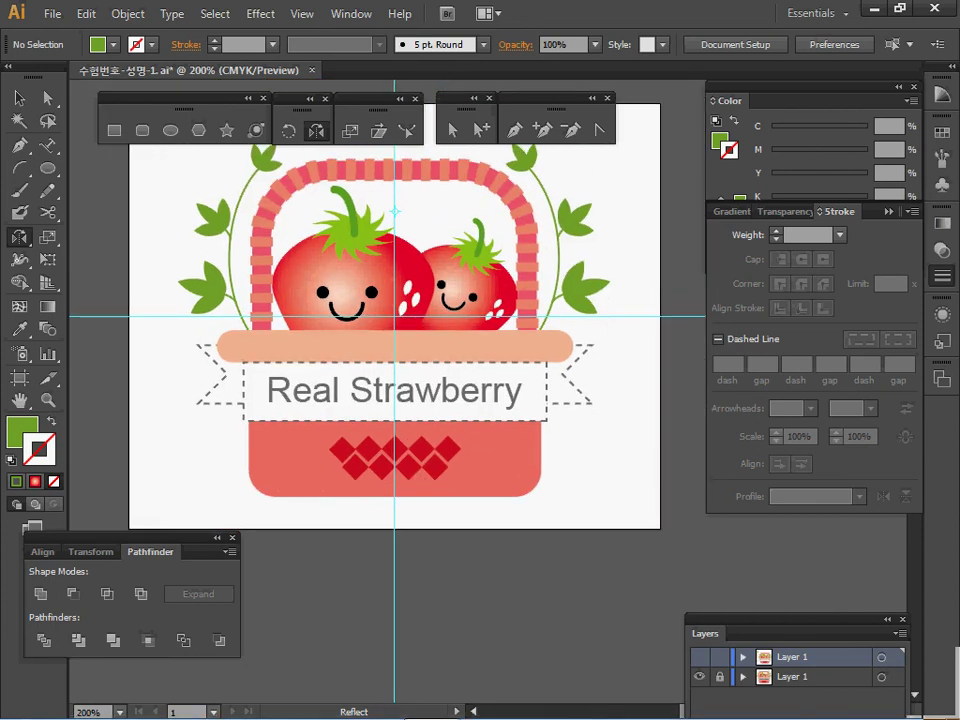
{"action": "left_click_drag", "start_coordinate": [400, 385], "coordinate": [394, 413]}
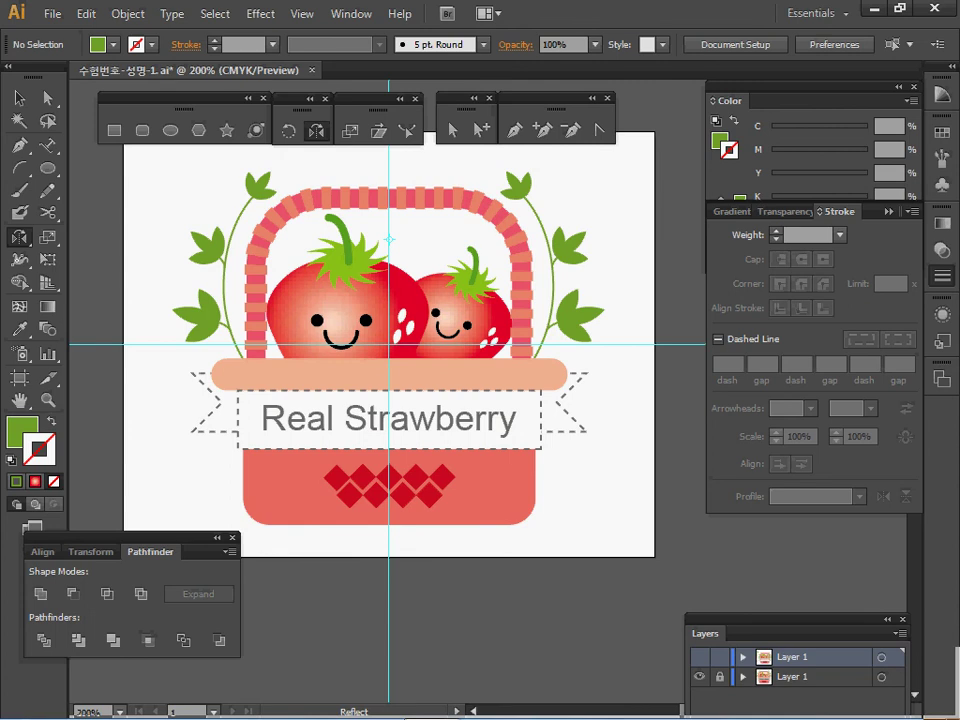